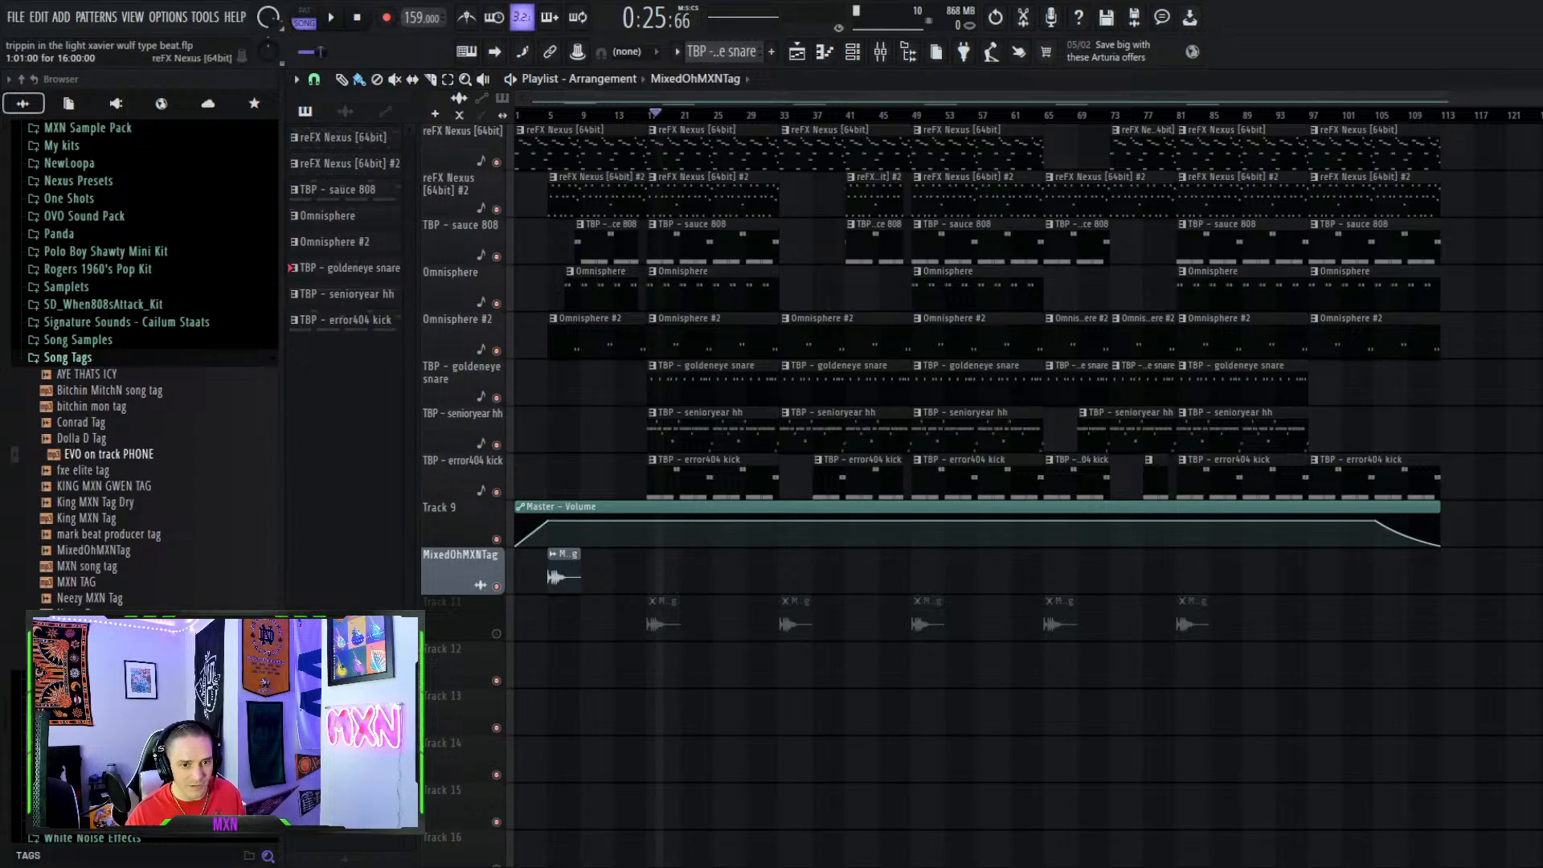
Play the full arrangement from bar 17 through the section up to about bar 33, and stop playback
scroll(534, 386, "up", 2)
scroll(666, 385, "up", 2)
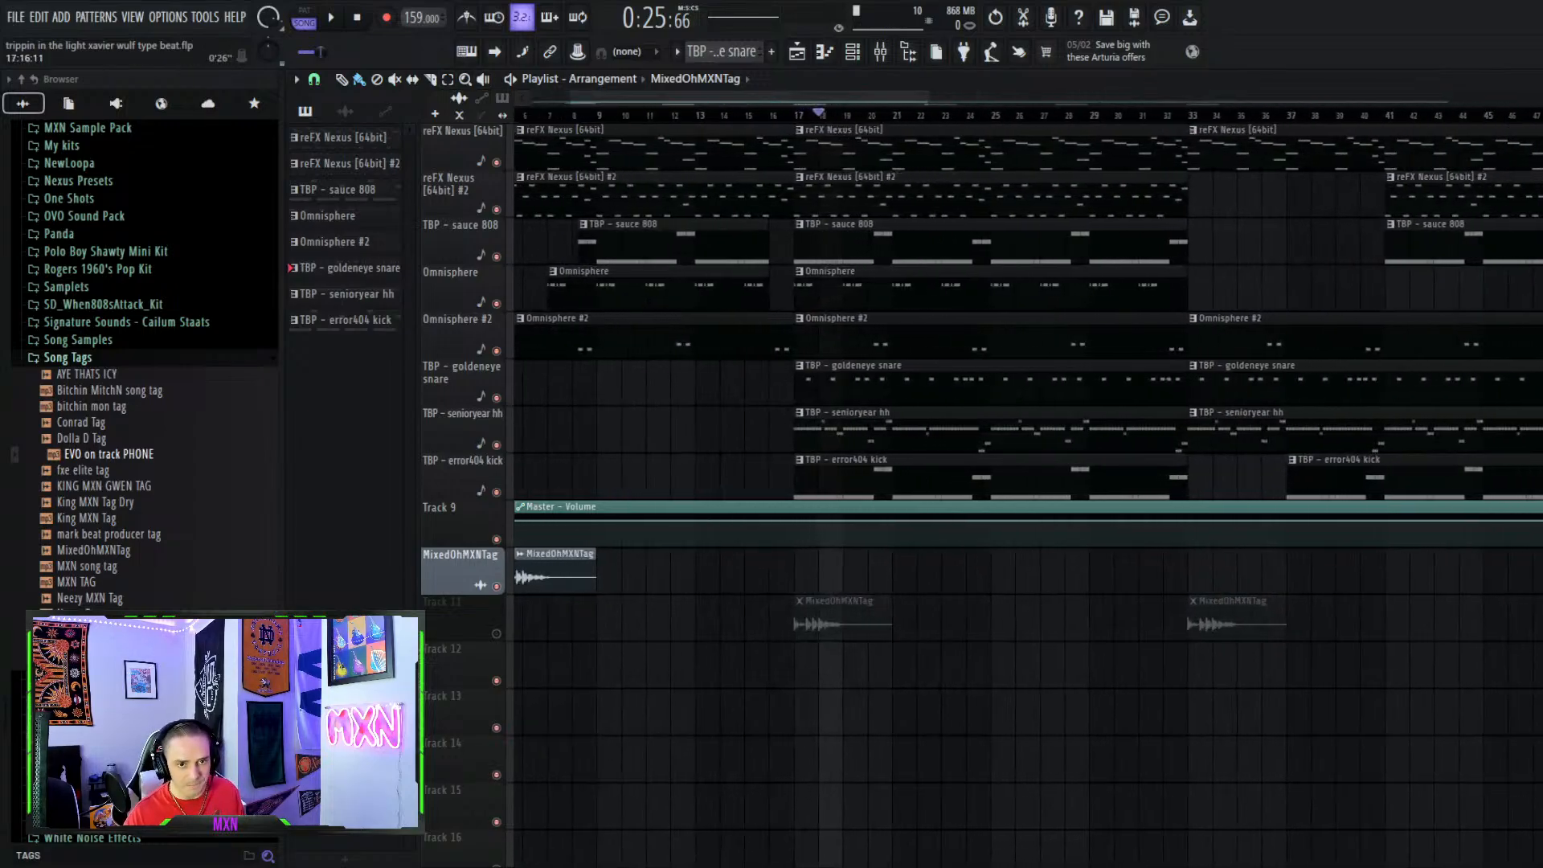
left_click(773, 117)
left_click(802, 119)
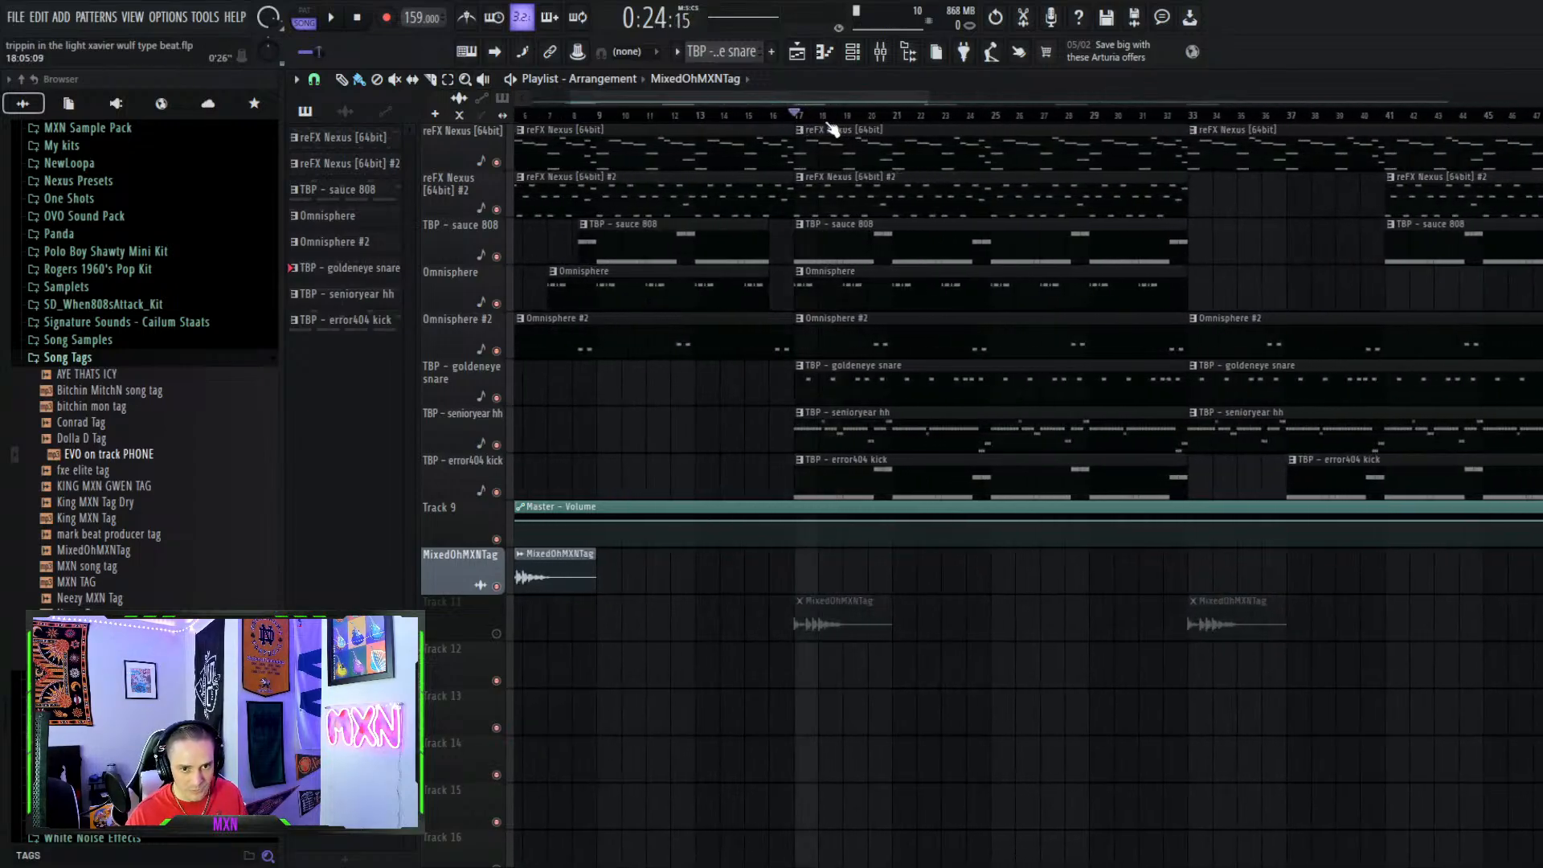
key("space")
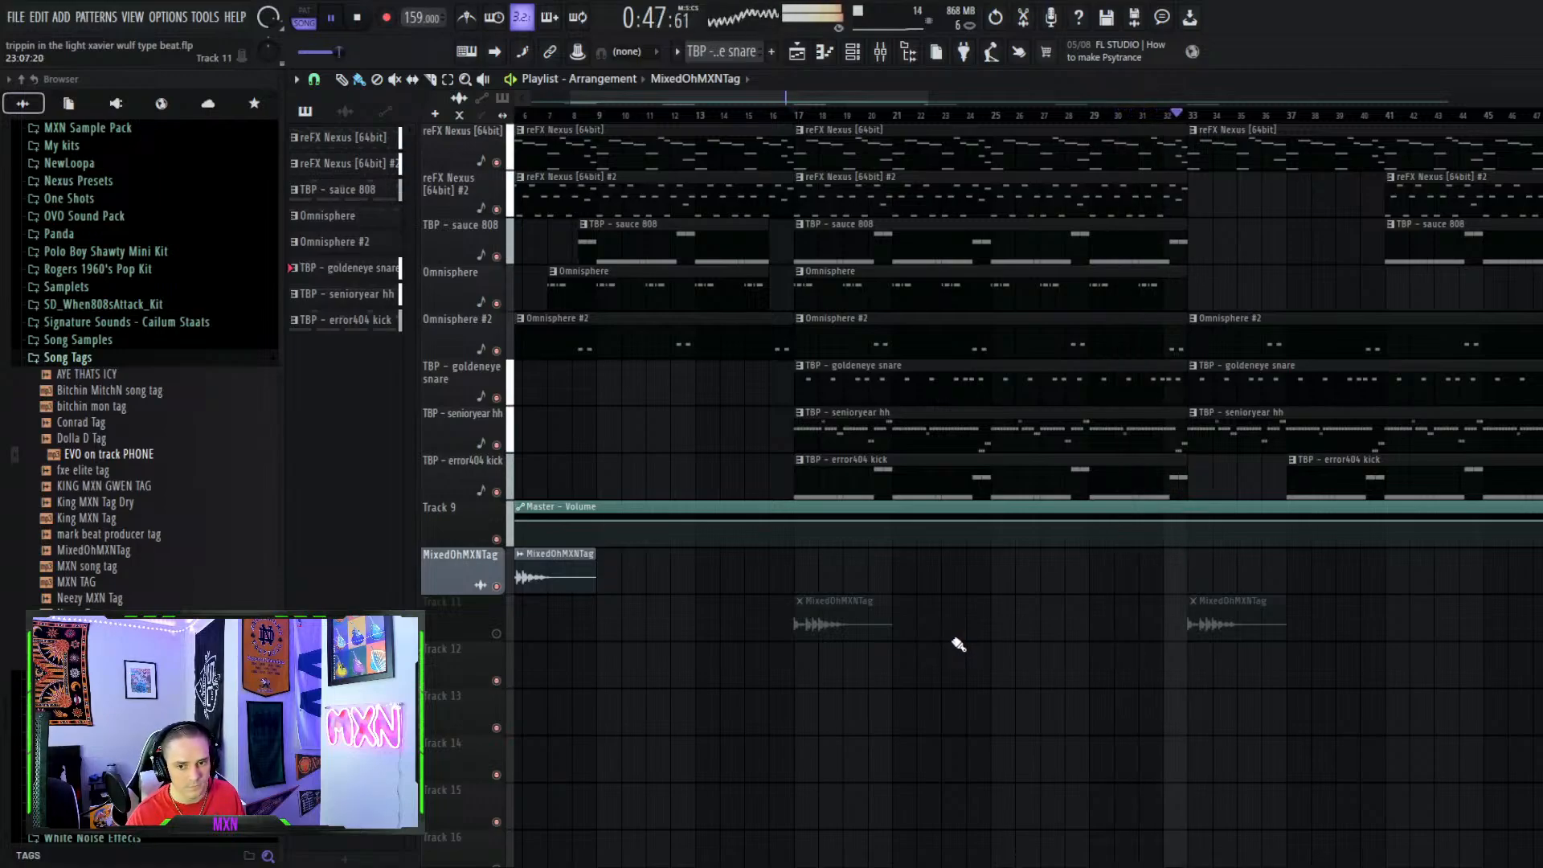
key("space")
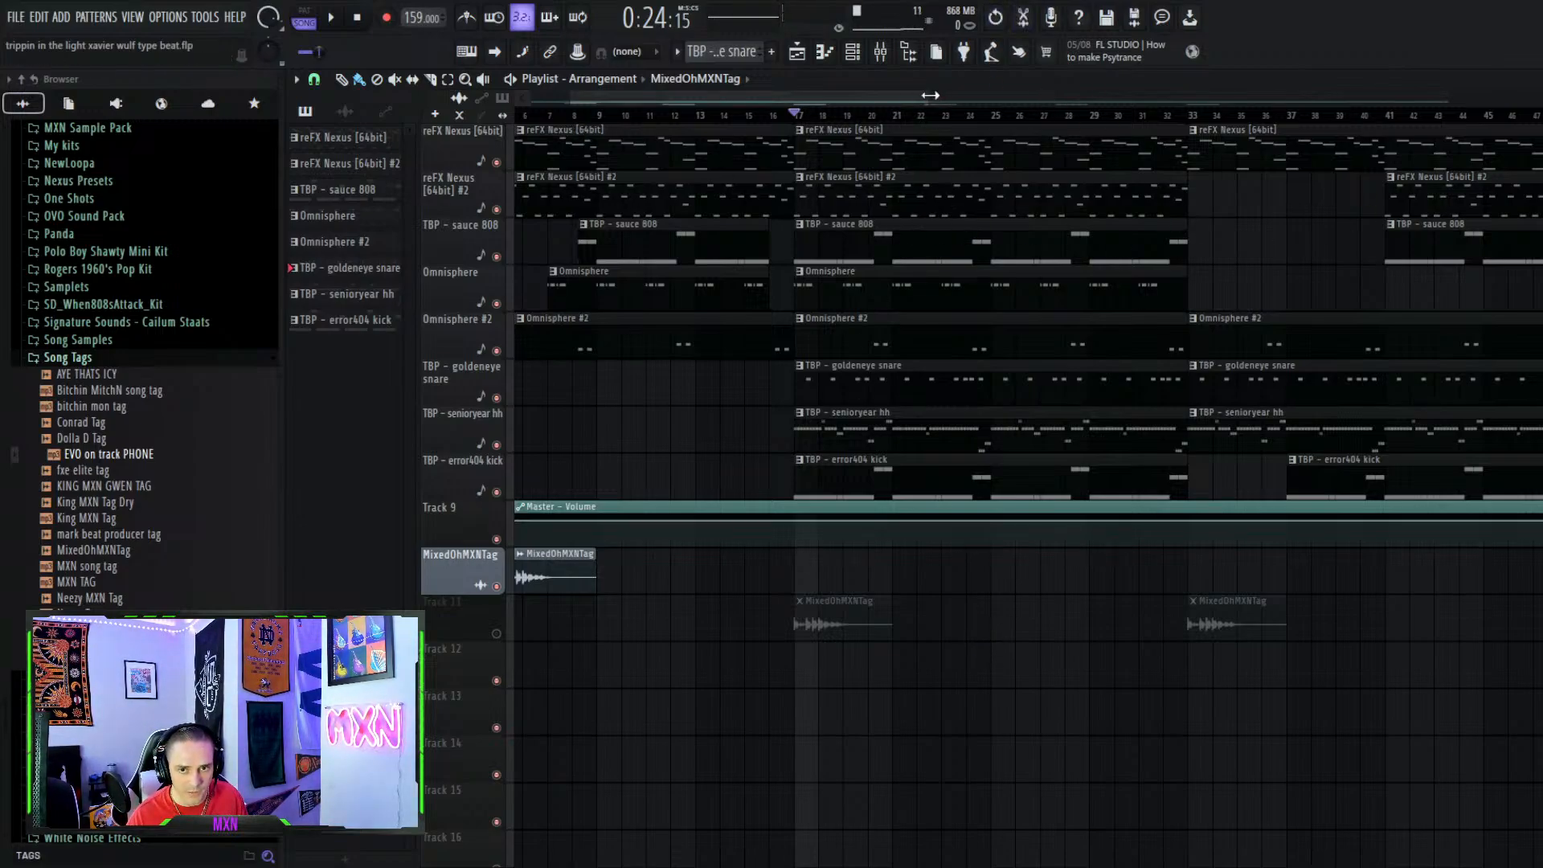
Open the first reFX Nexus pattern in the piano roll to show its melody notes
left_click_drag(930, 96, 1248, 140)
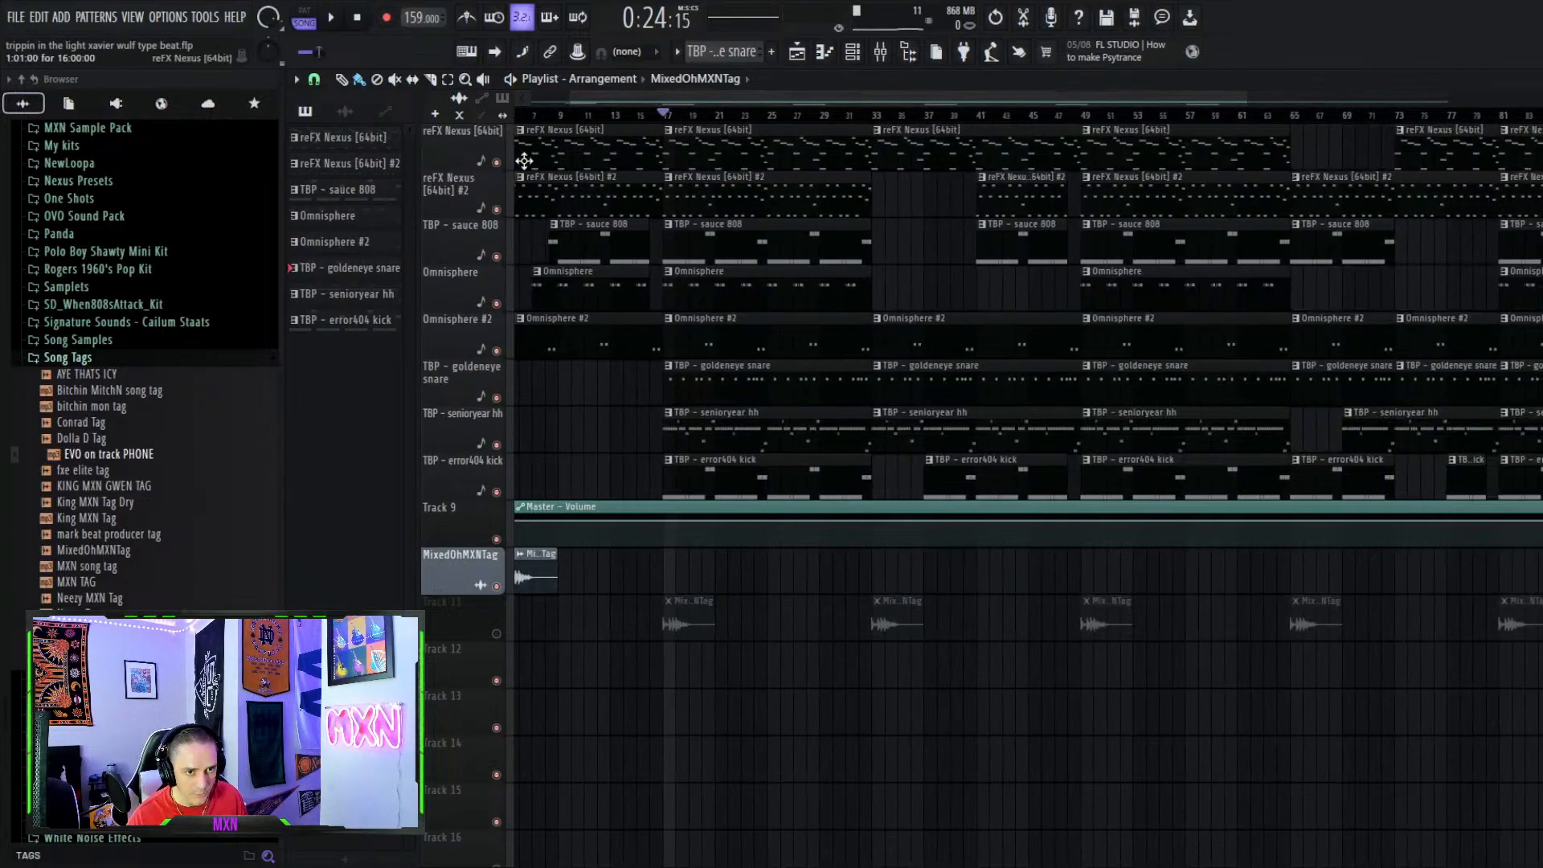
left_click(852, 51)
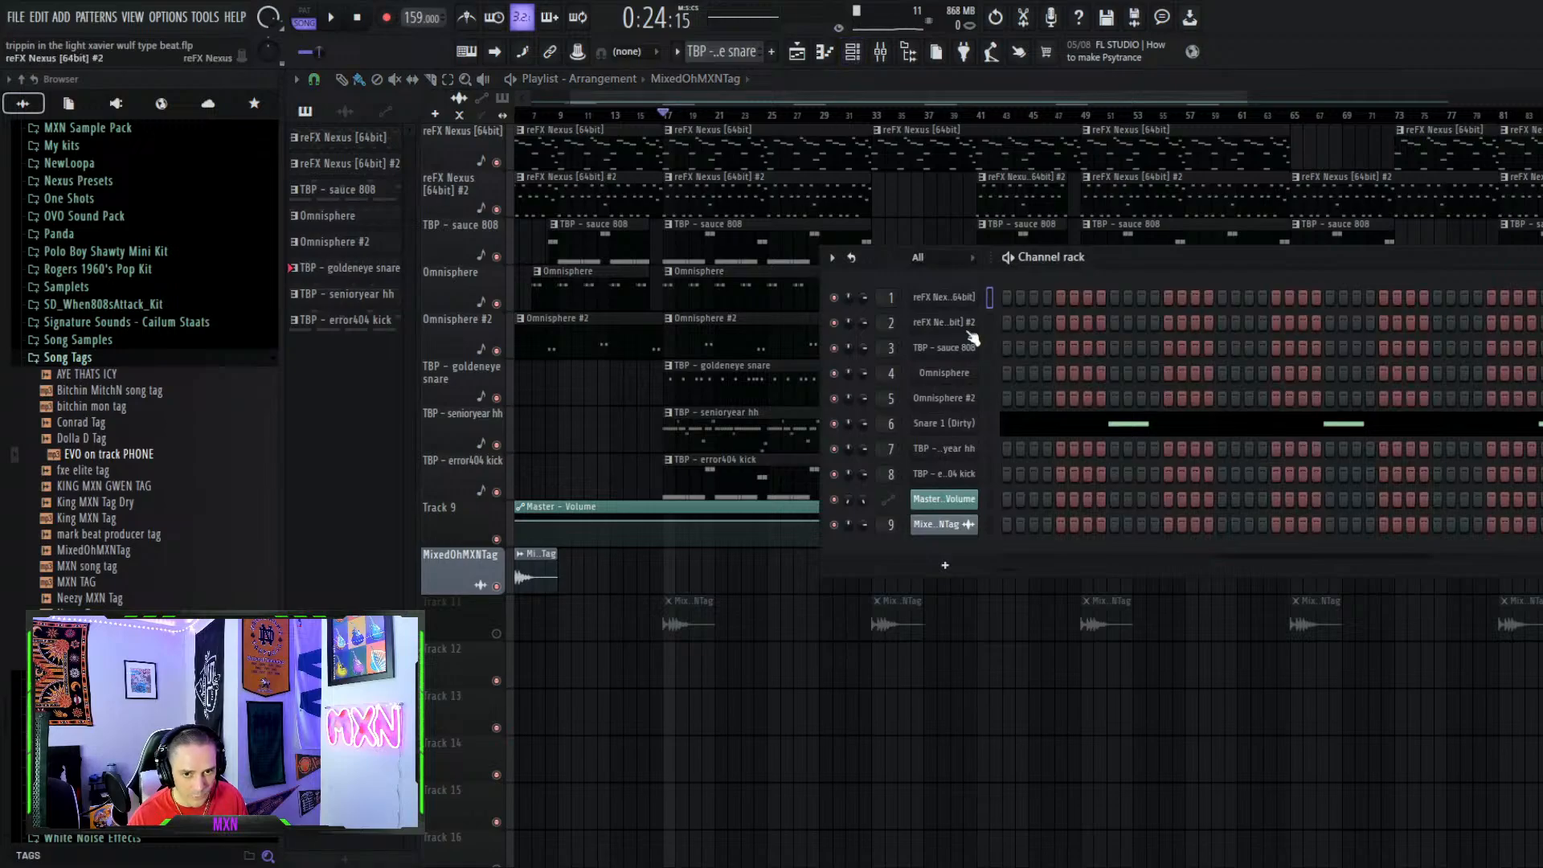
left_click(825, 50)
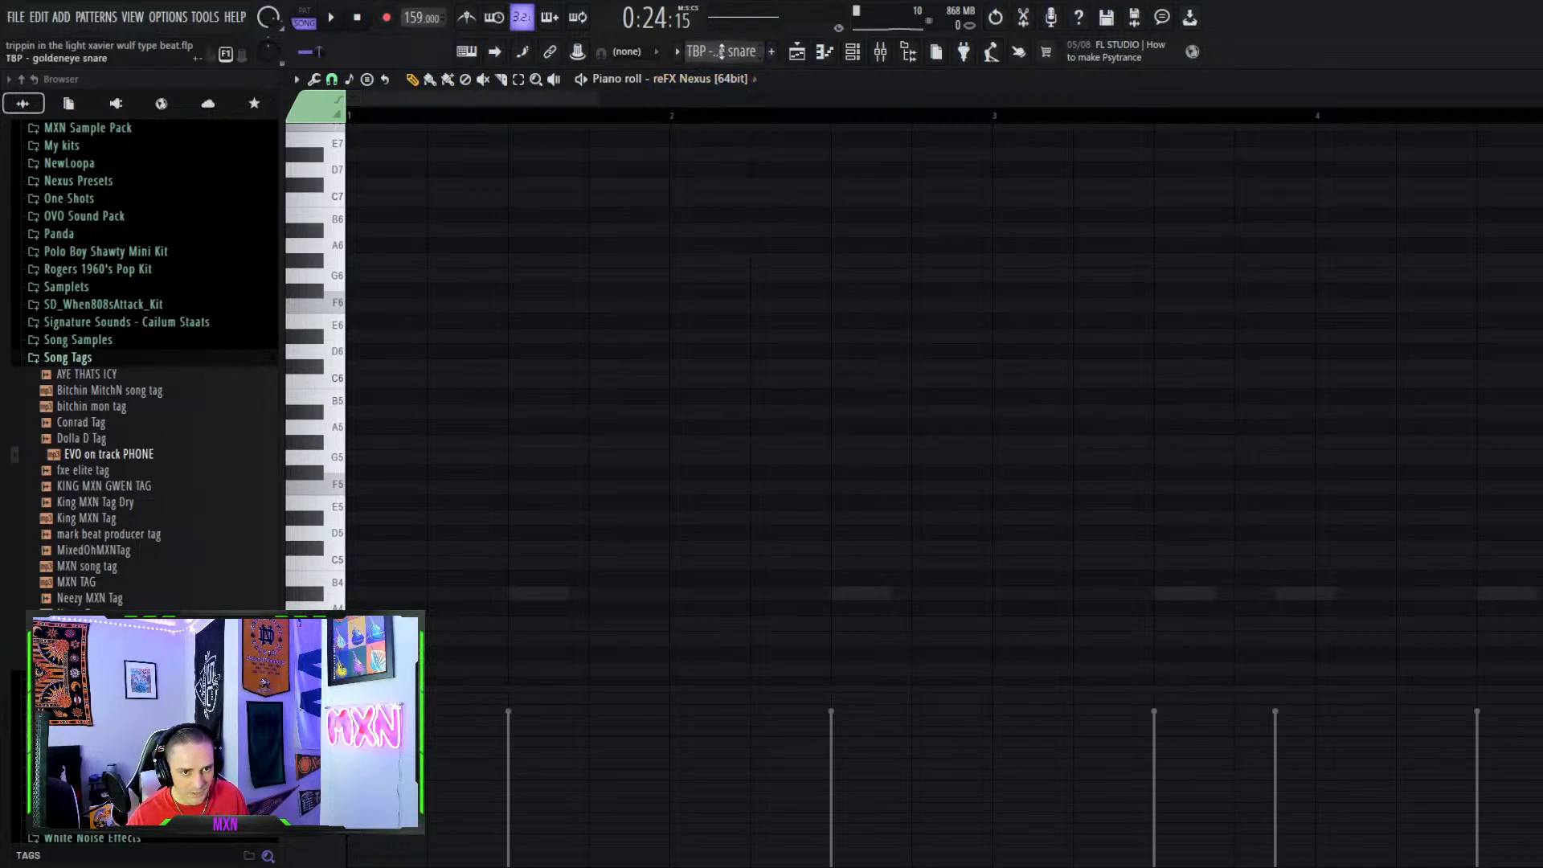
scroll(732, 51, "up", 3)
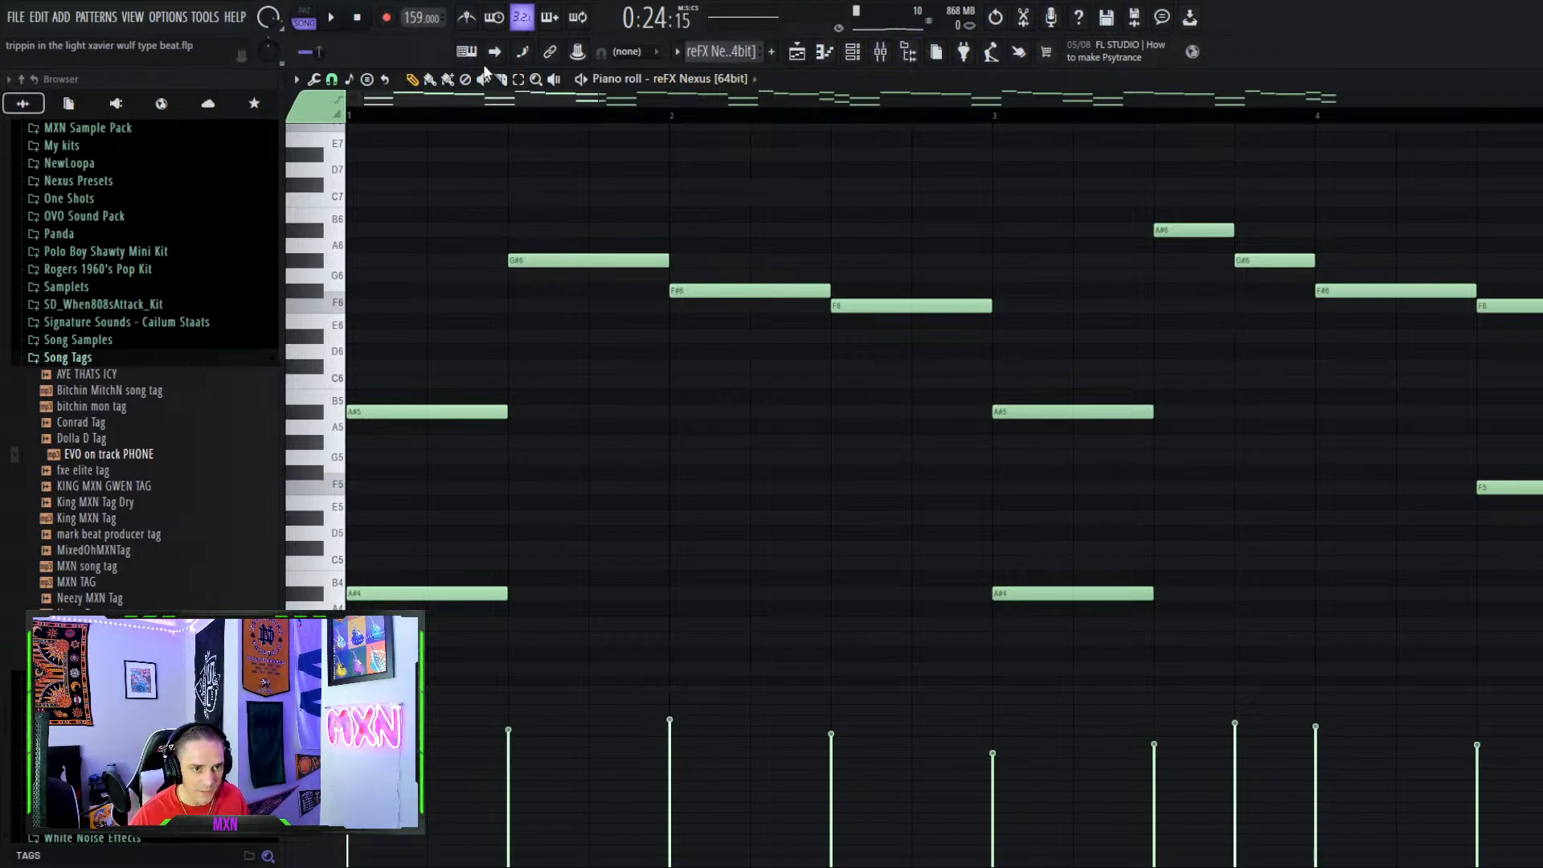
Play the first reFX Nexus melody from the start, stop it, and bring all 16 bars of notes into view
key("space")
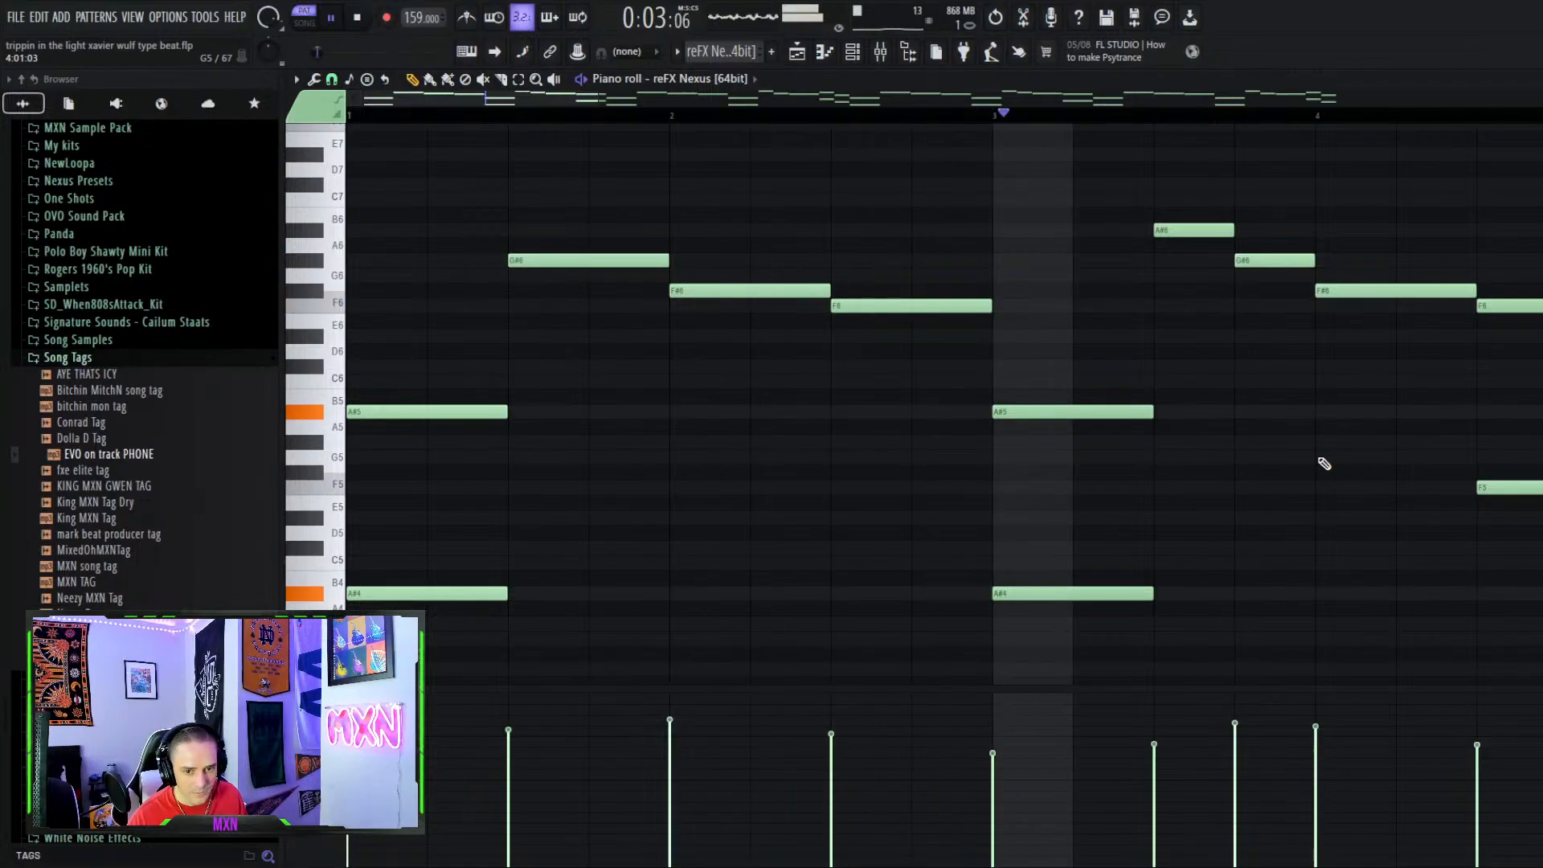
scroll(1335, 459, "down", 1)
scroll(1335, 459, "down", 1)
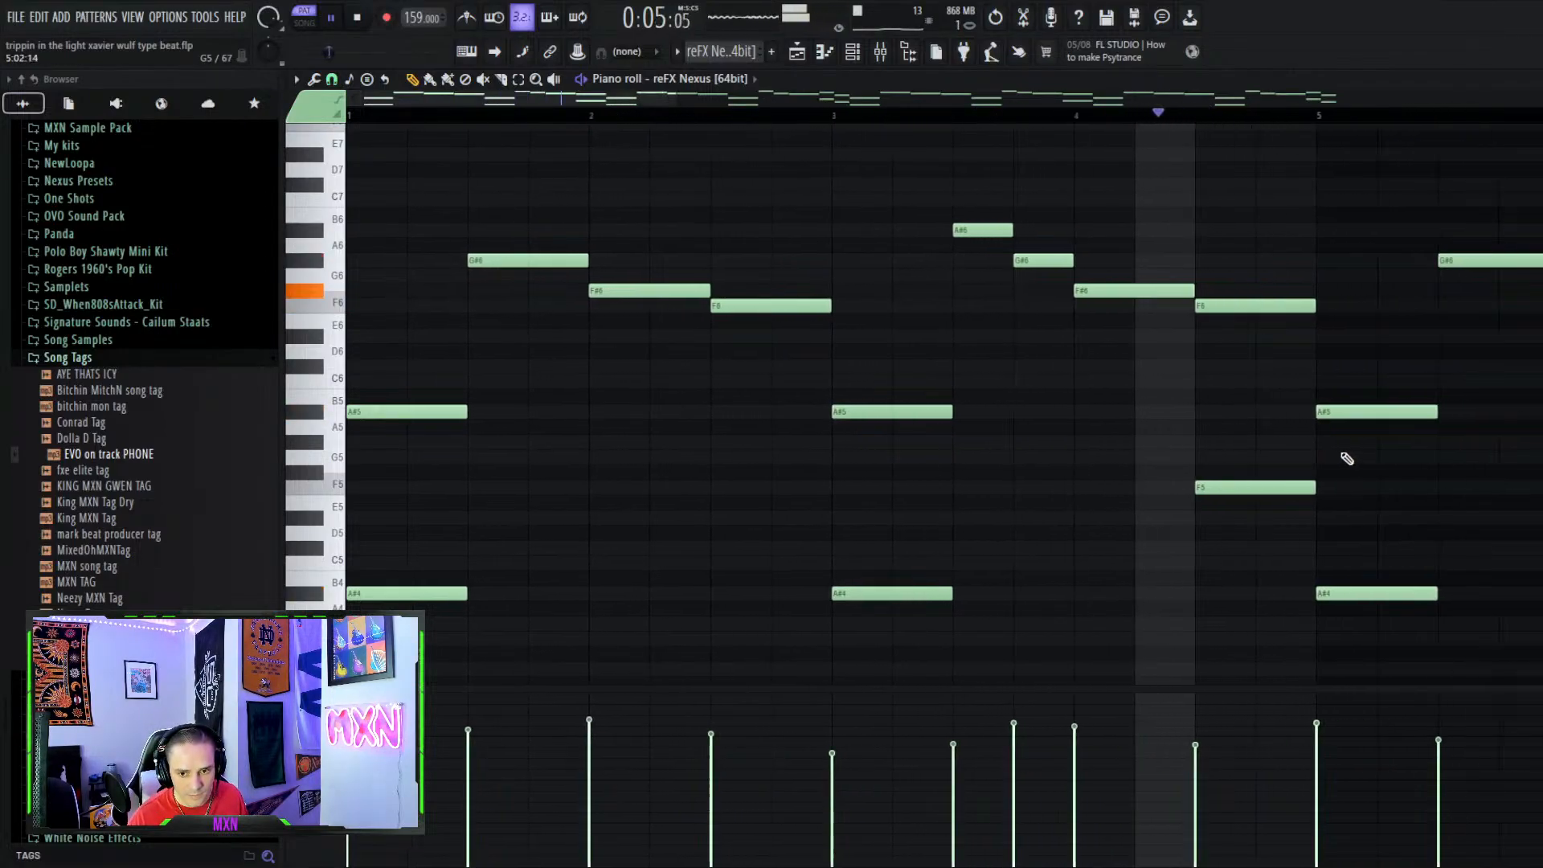
scroll(1383, 444, "down", 3)
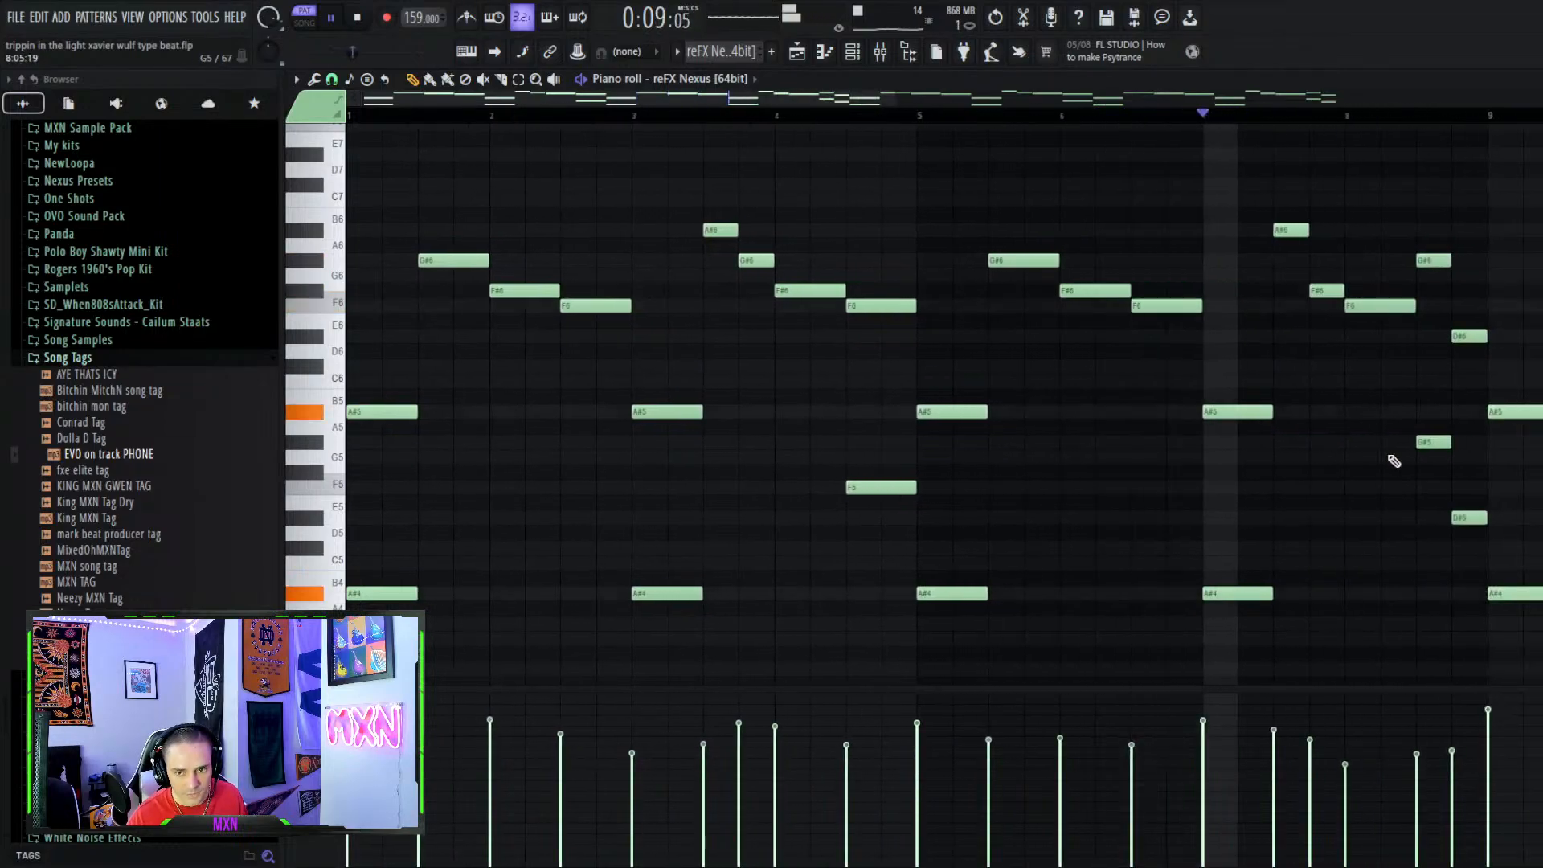
scroll(1395, 461, "down", 1)
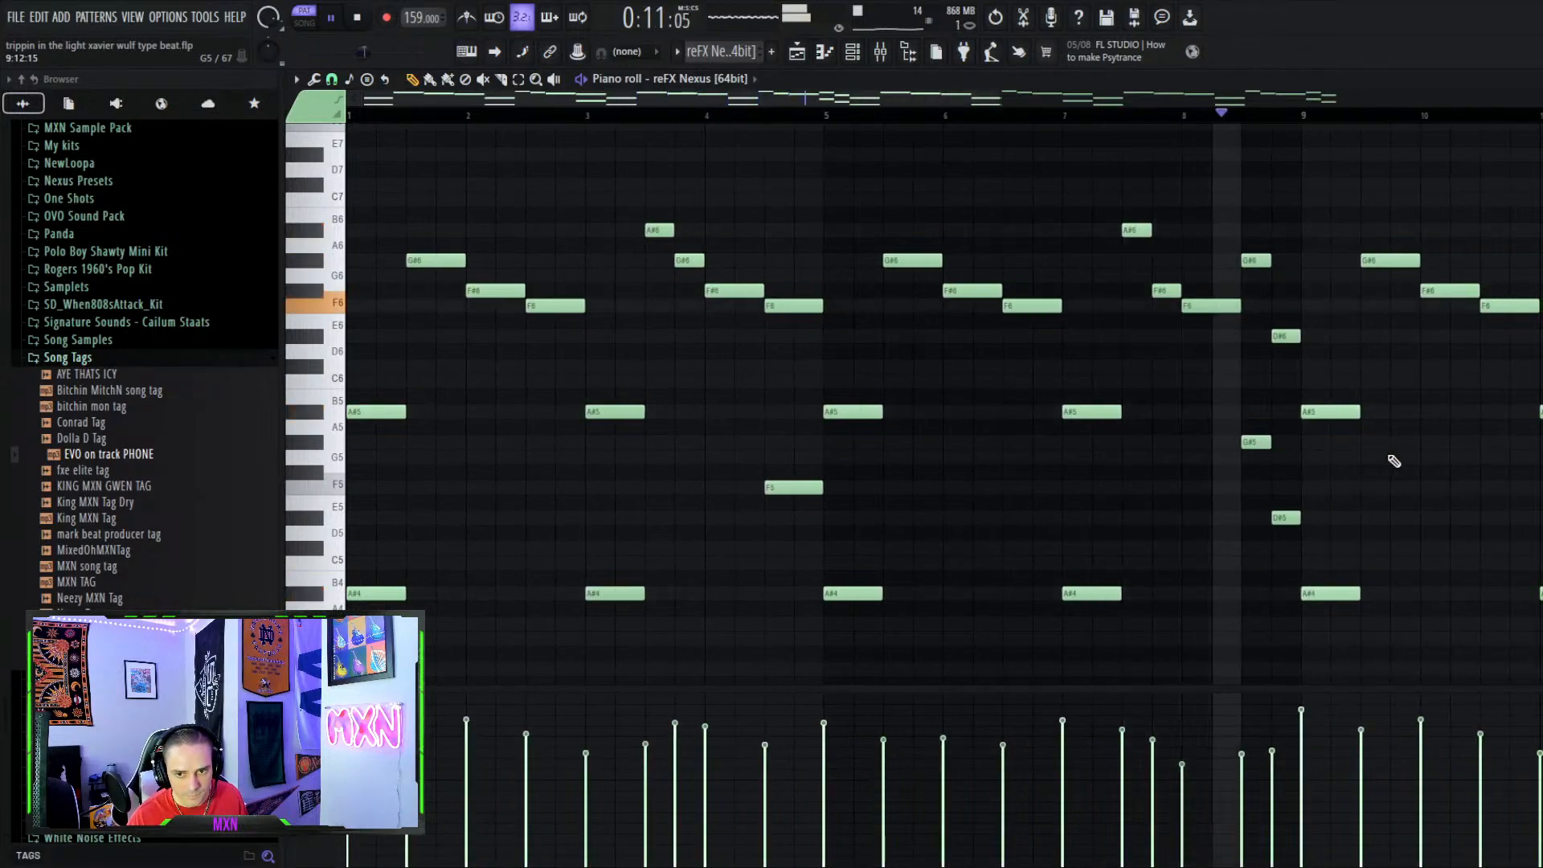
key("space")
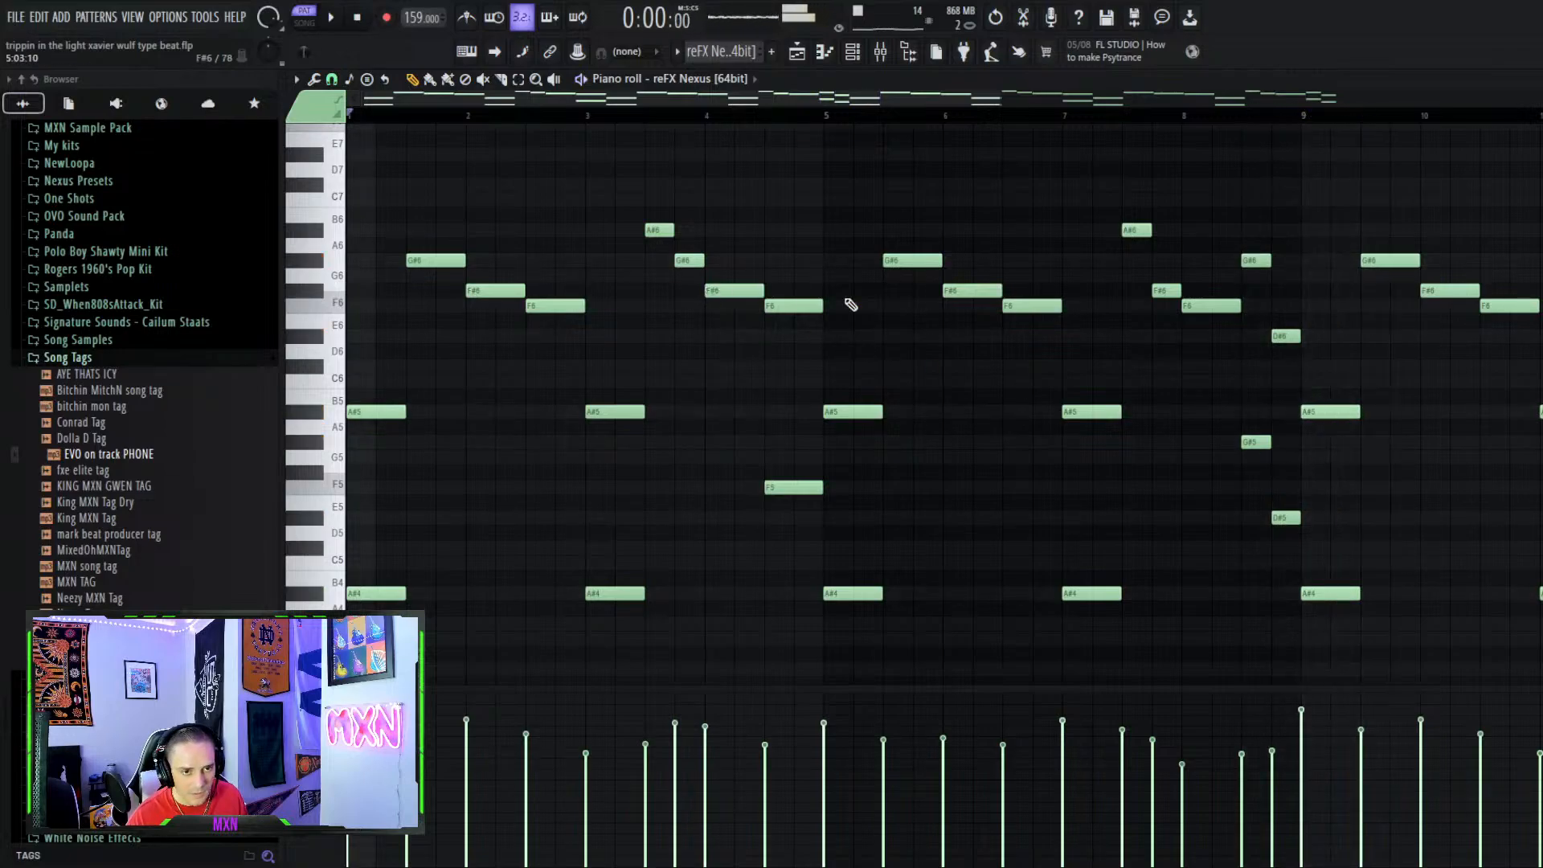
scroll(1178, 330, "down", 4)
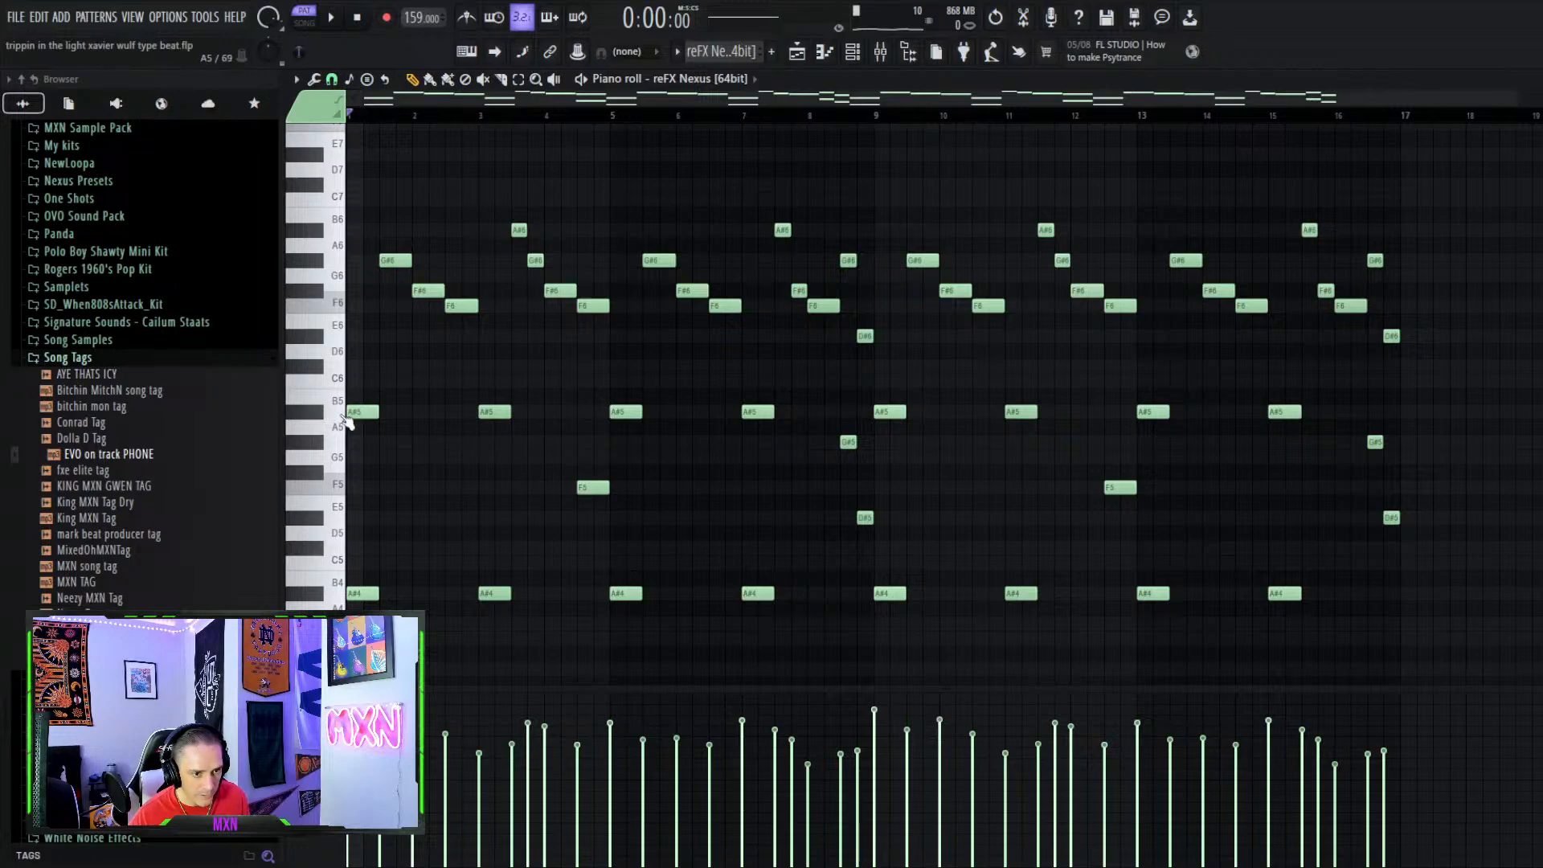
Audition the opening melody pitches on the piano roll's keyboard, including A#5, A#4, G#6 and F#6
left_click(319, 411)
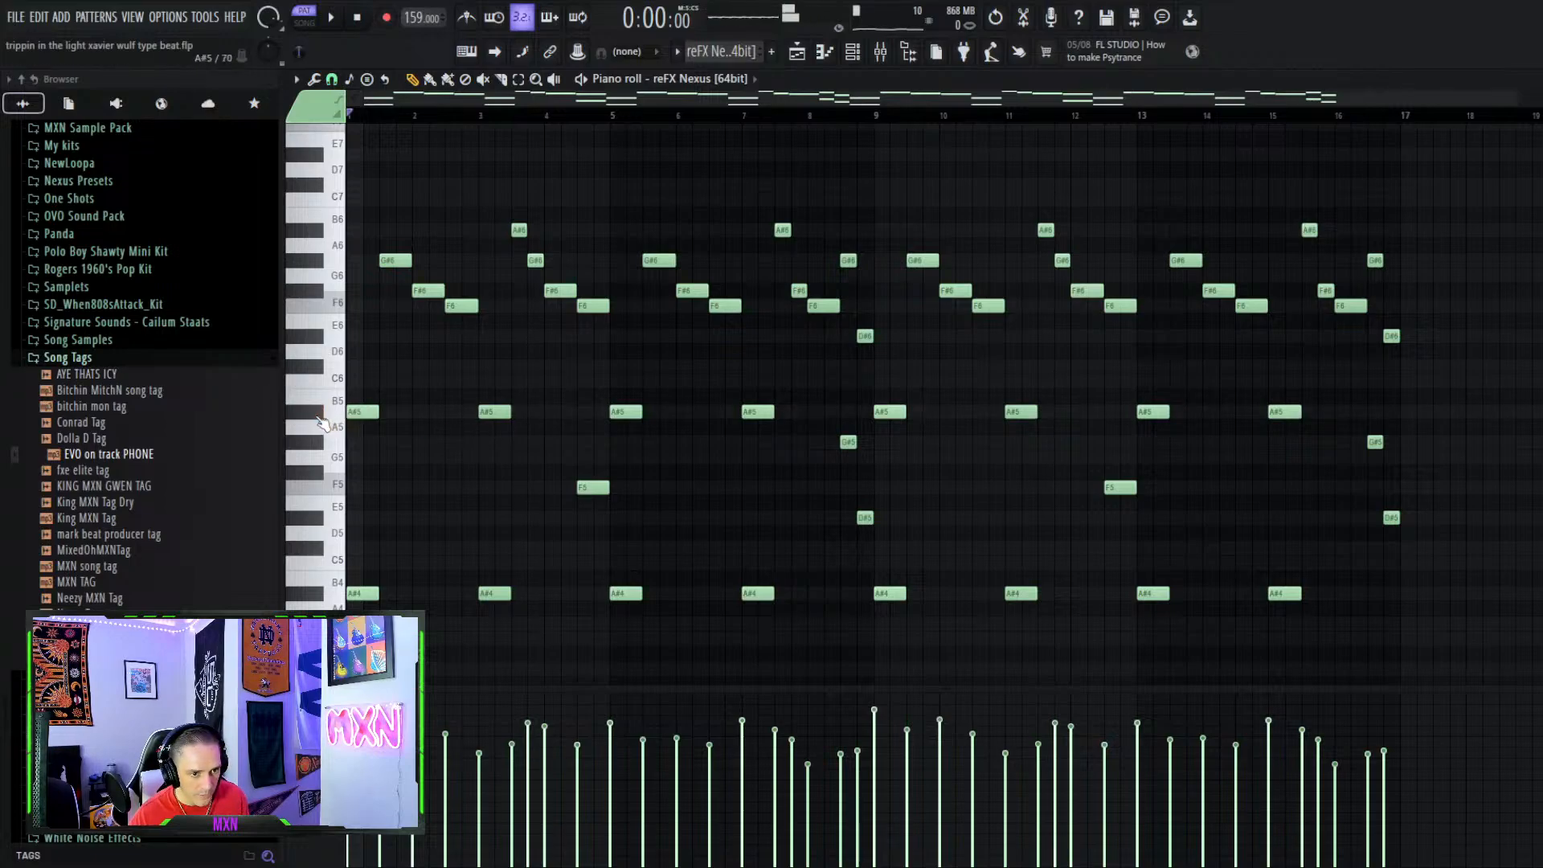
left_click(324, 599)
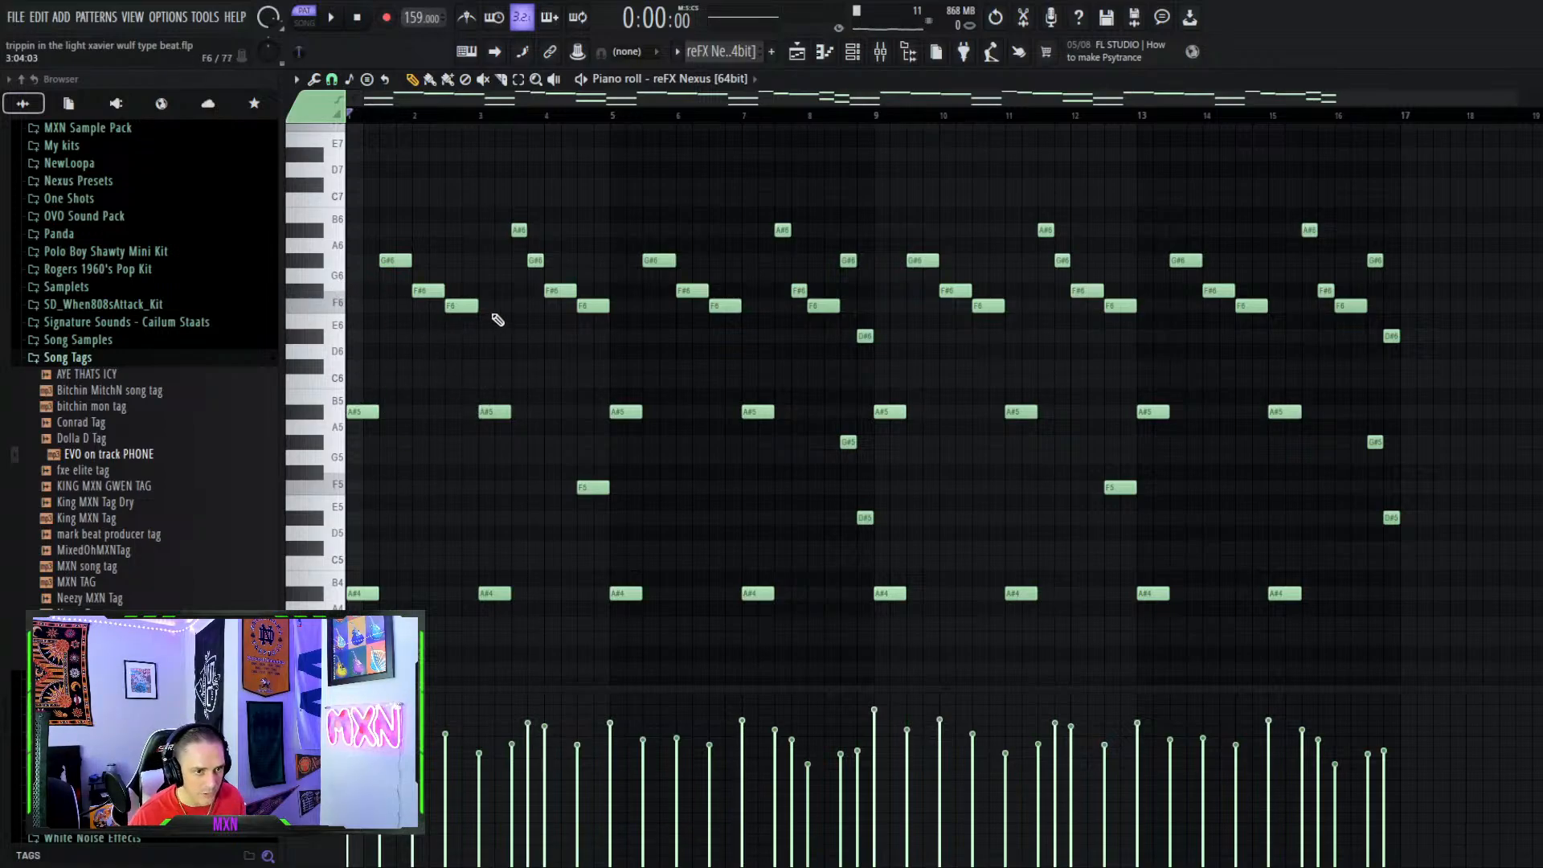
scroll(446, 366, "up", 5)
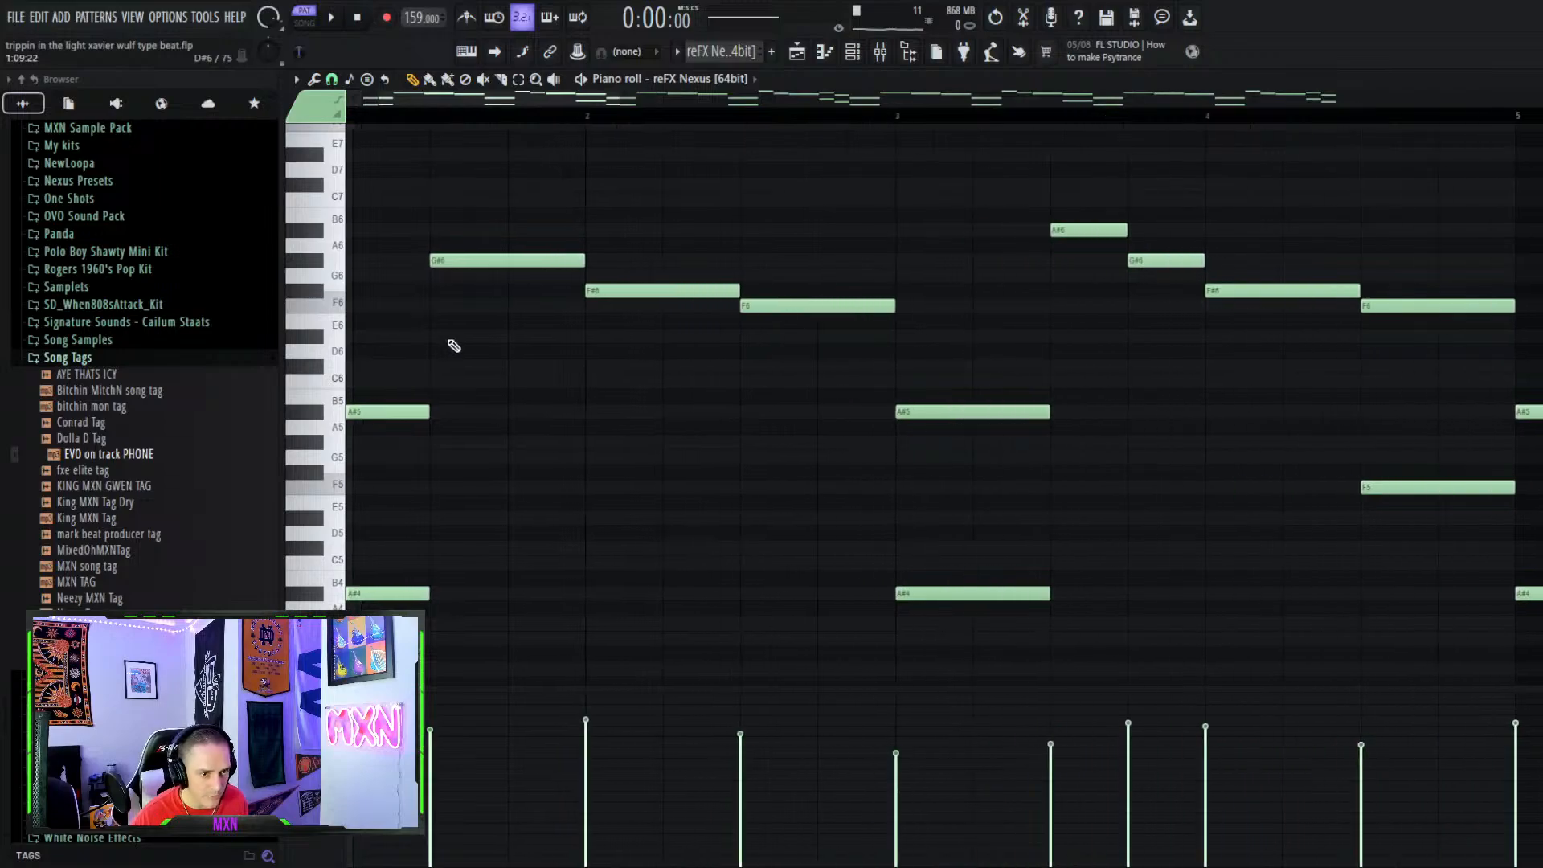
left_click(305, 259)
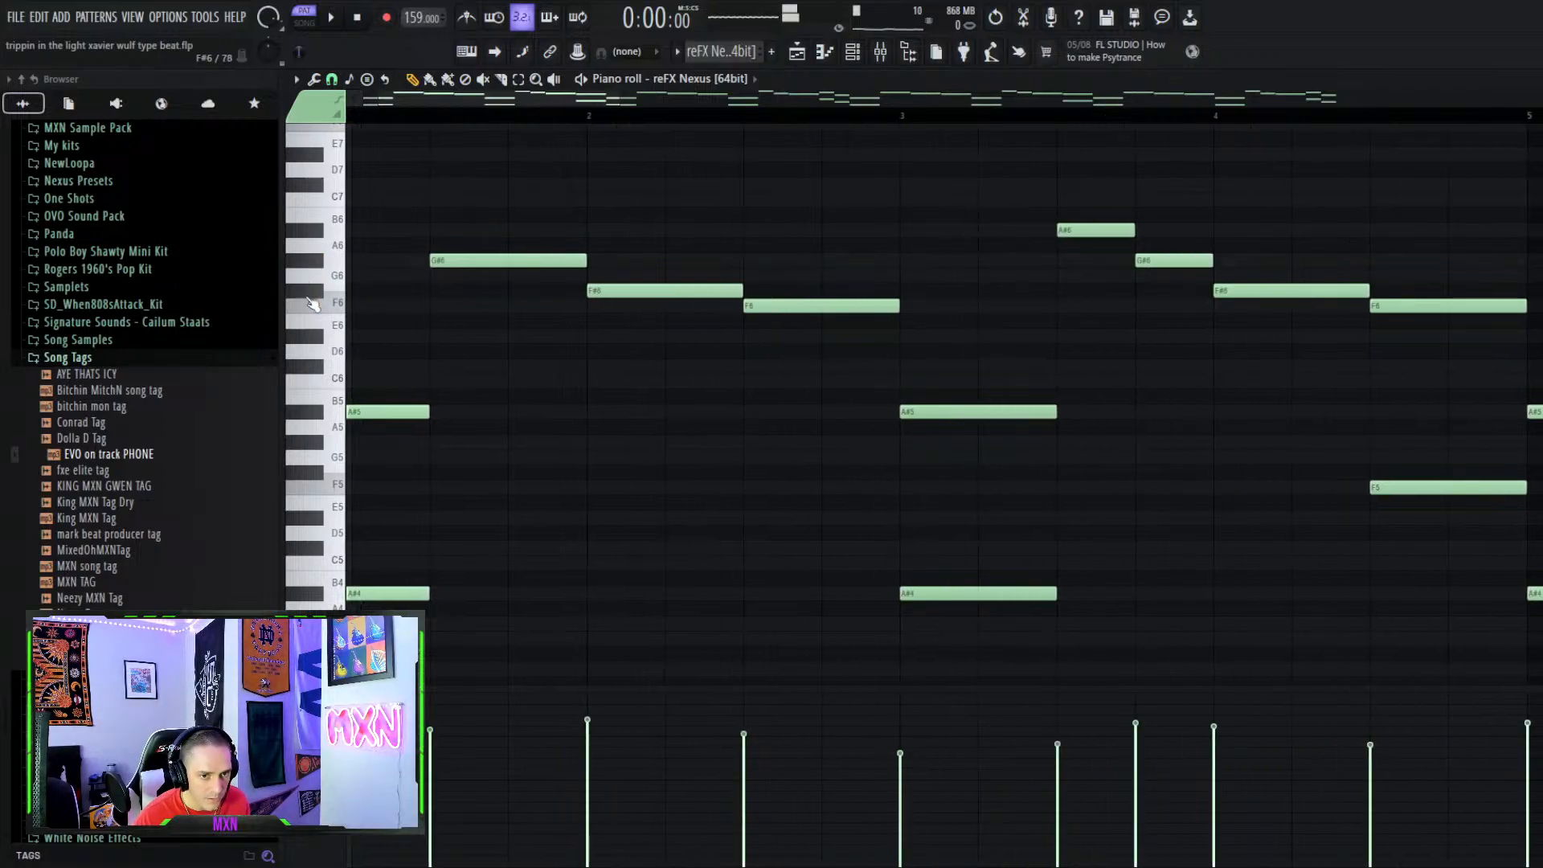
left_click(310, 293)
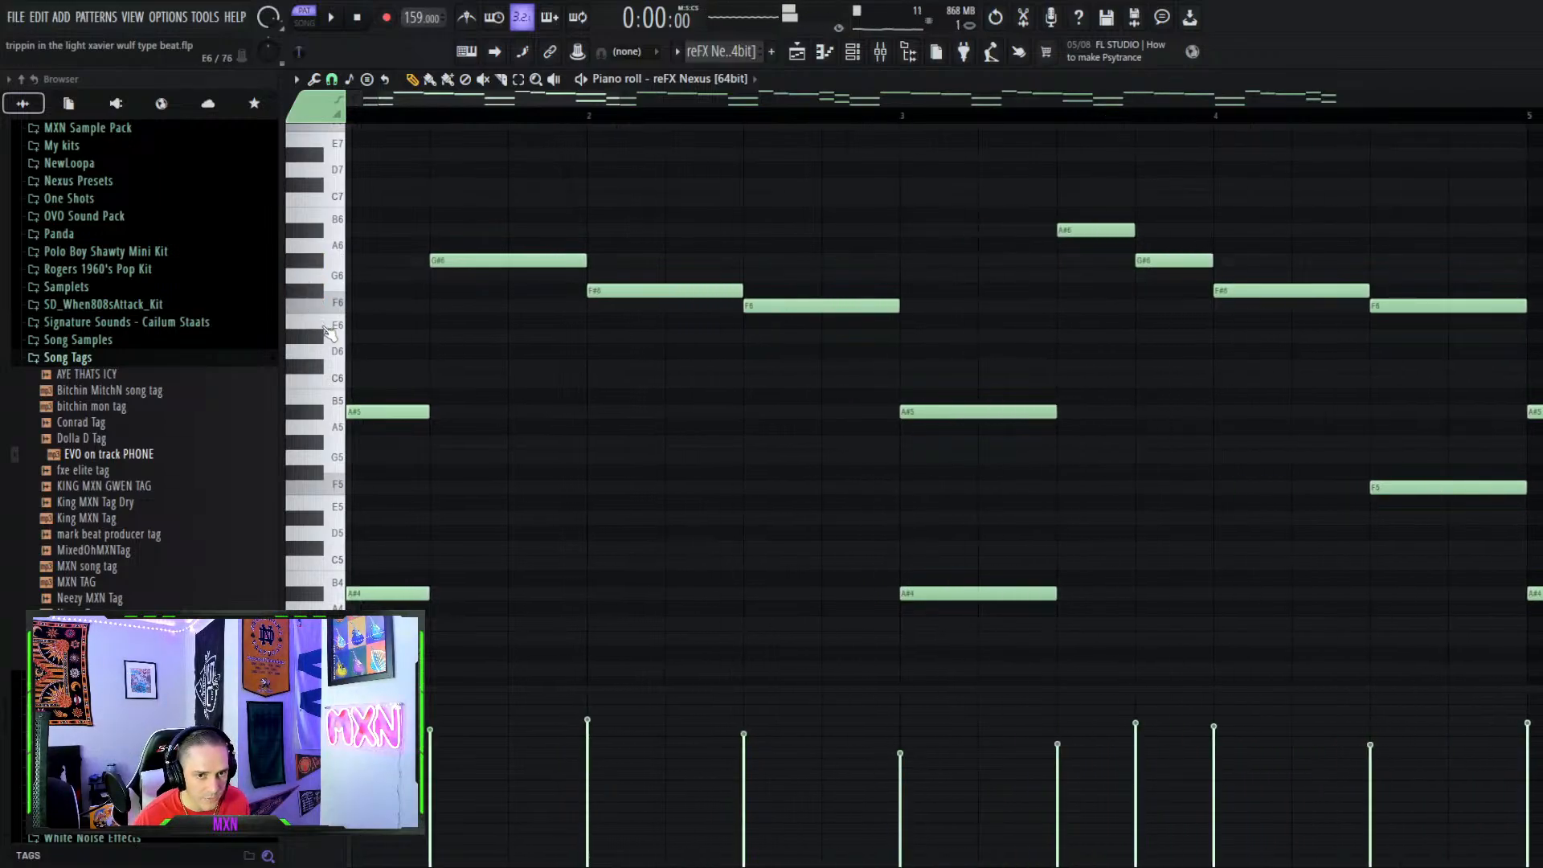
left_click(336, 326)
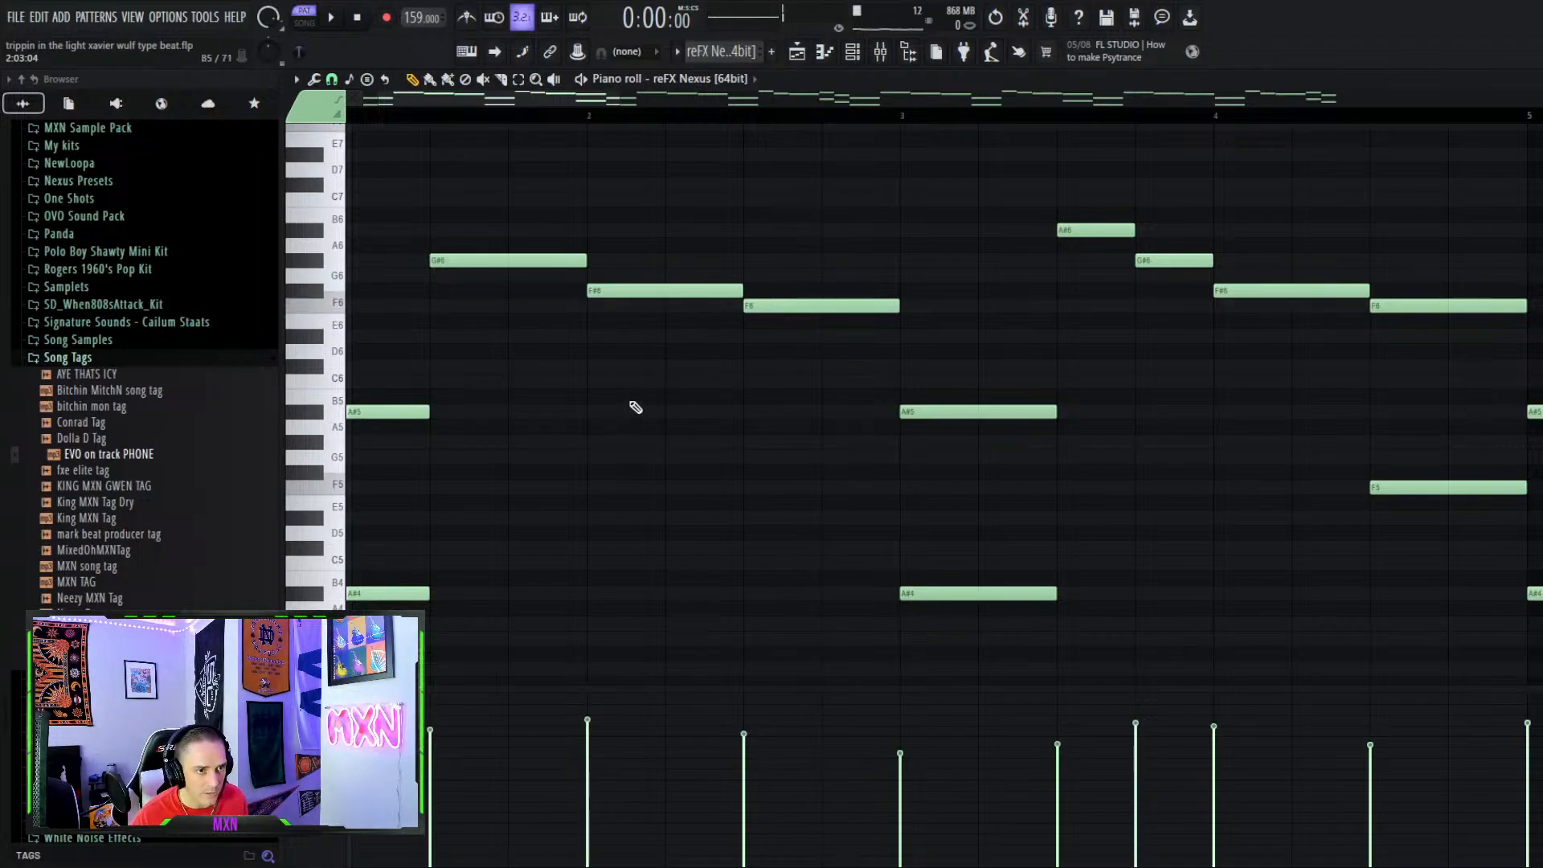
Examine how the melody's opening phrase varies and repeats across the 16-bar reFX Nexus pattern
scroll(775, 410, "down", 3)
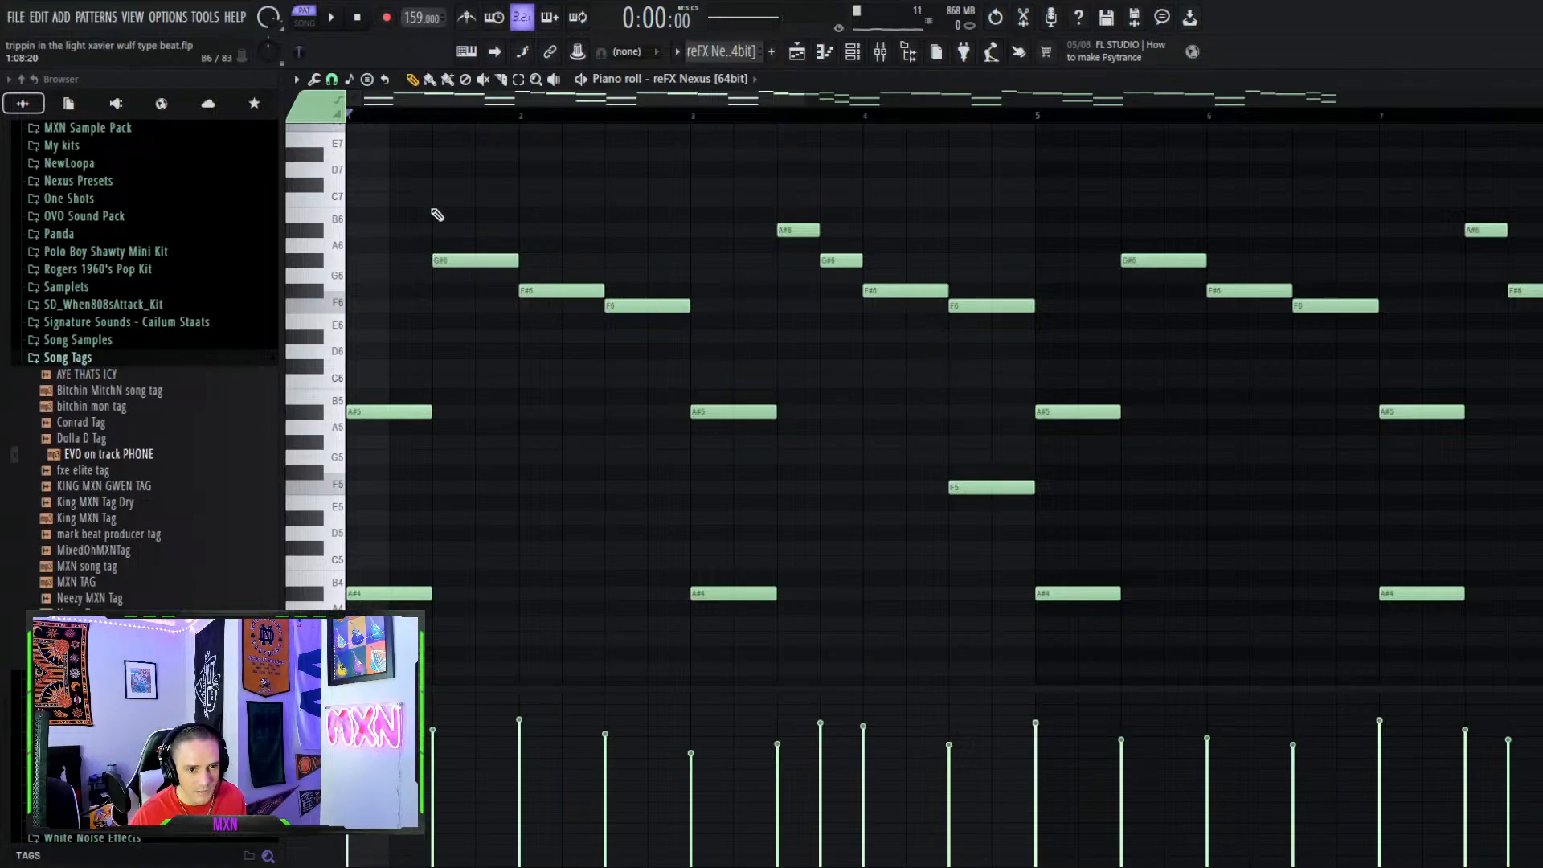
left_click(655, 309)
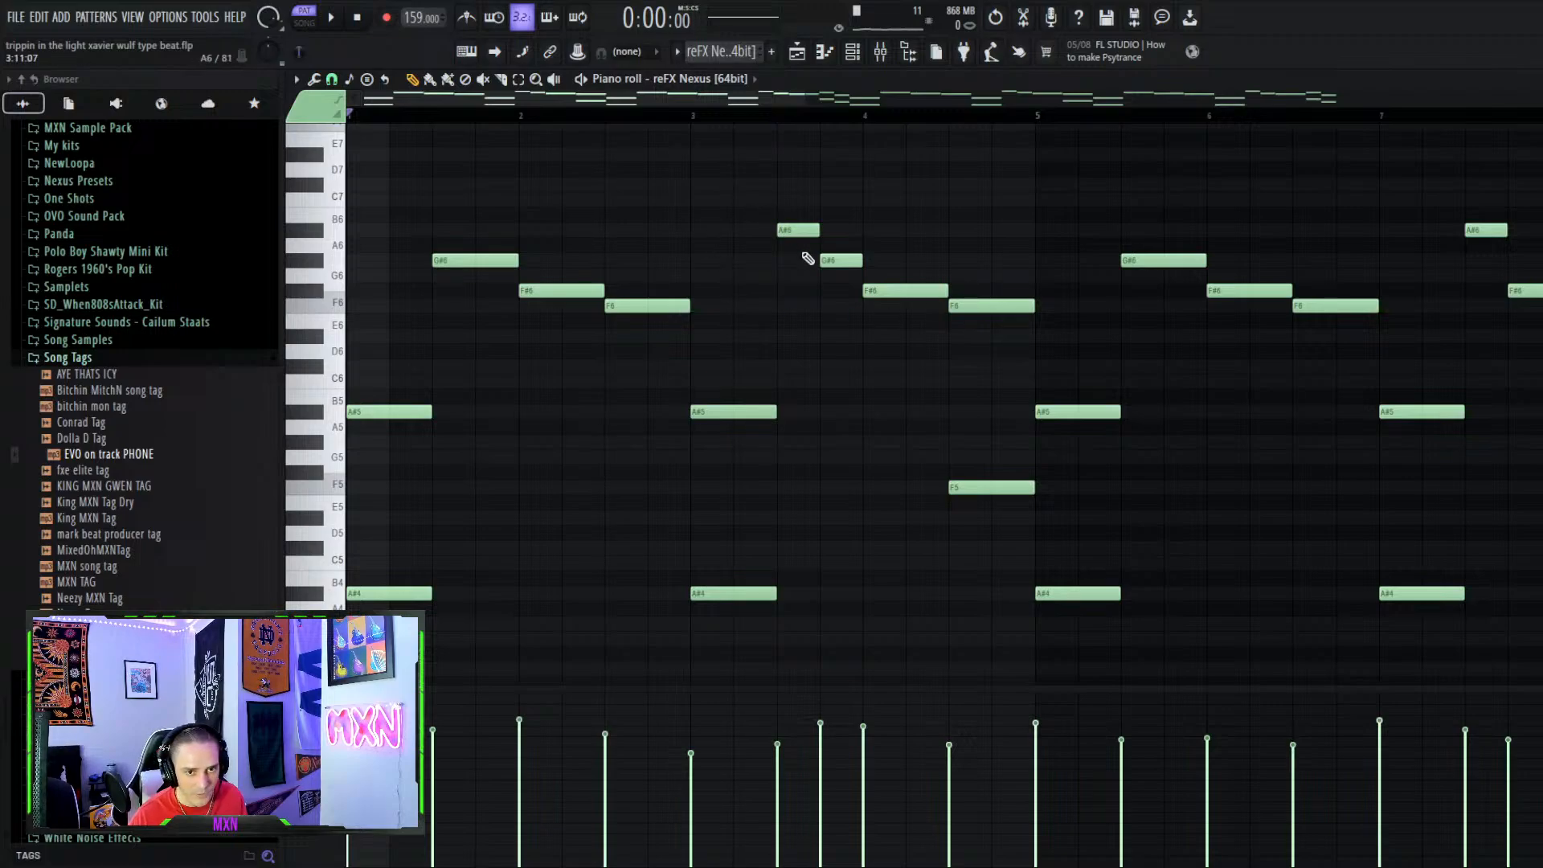
left_click(794, 232)
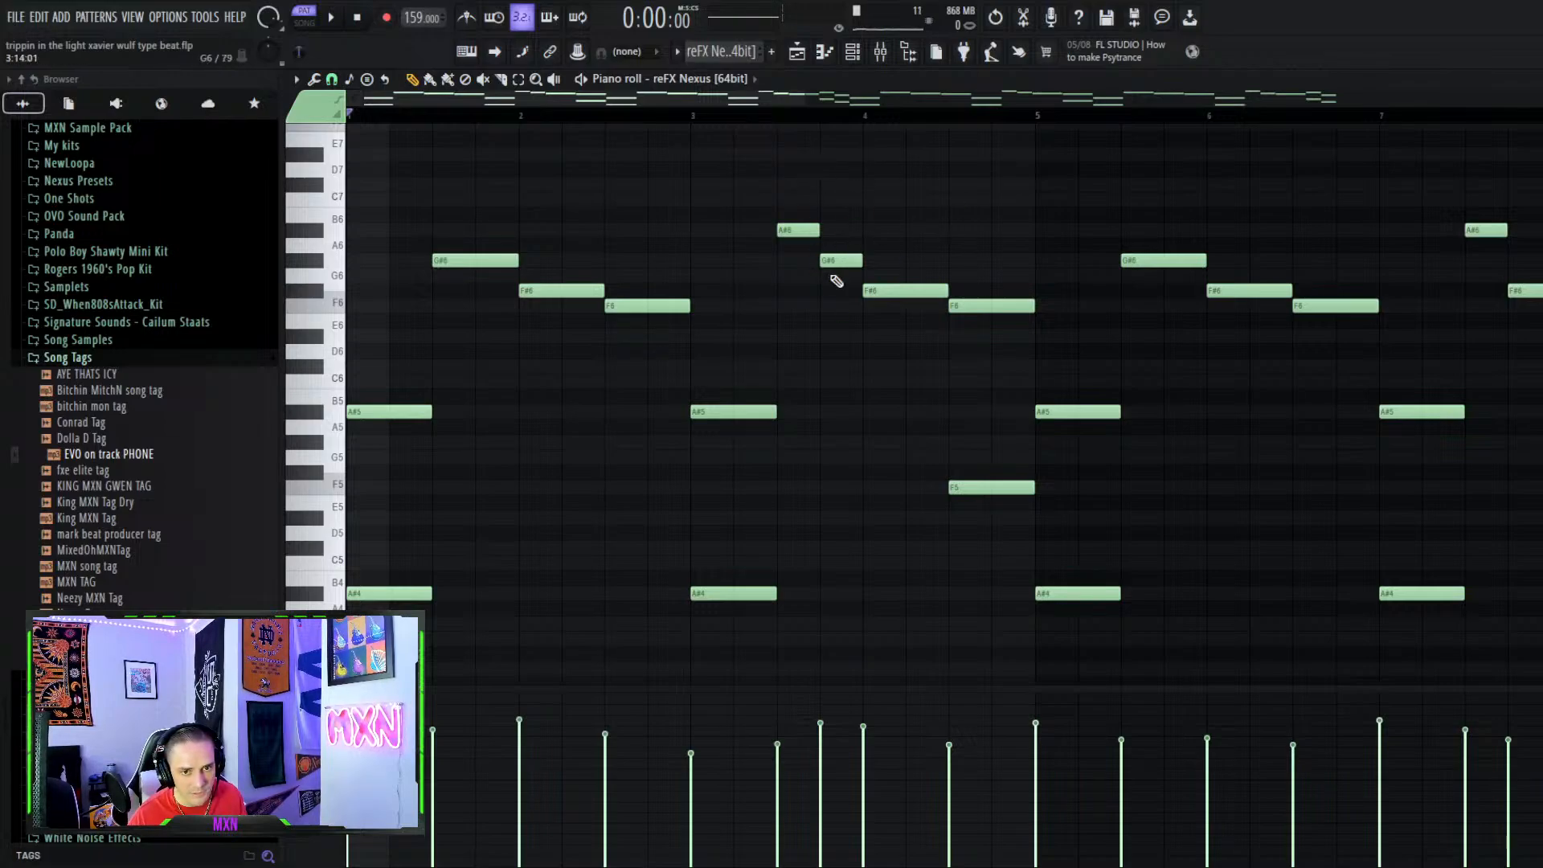
scroll(888, 399, "down", 2)
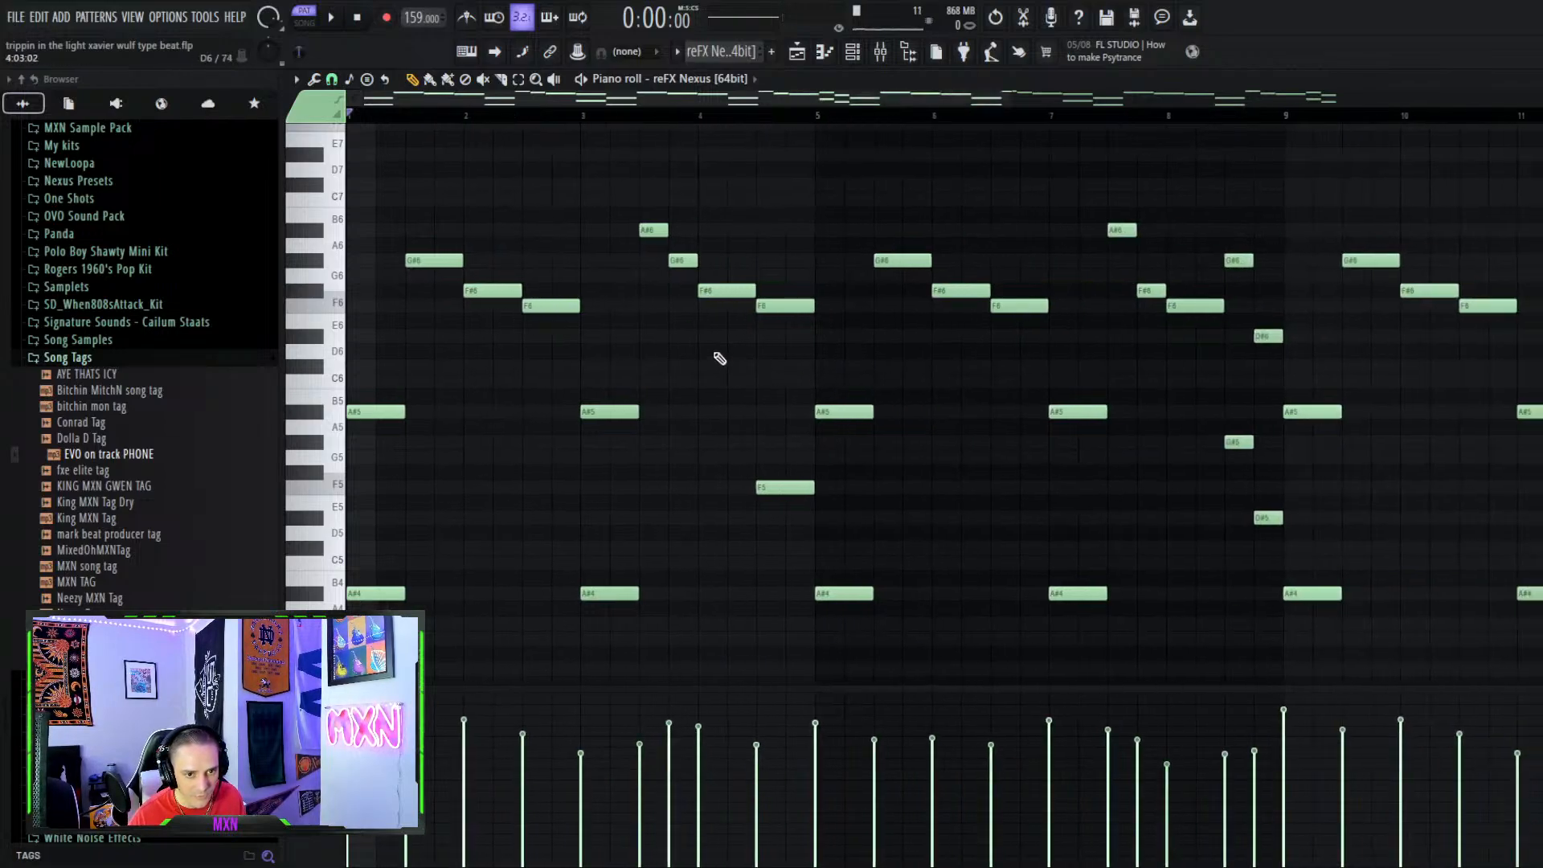
scroll(720, 357, "up", 1)
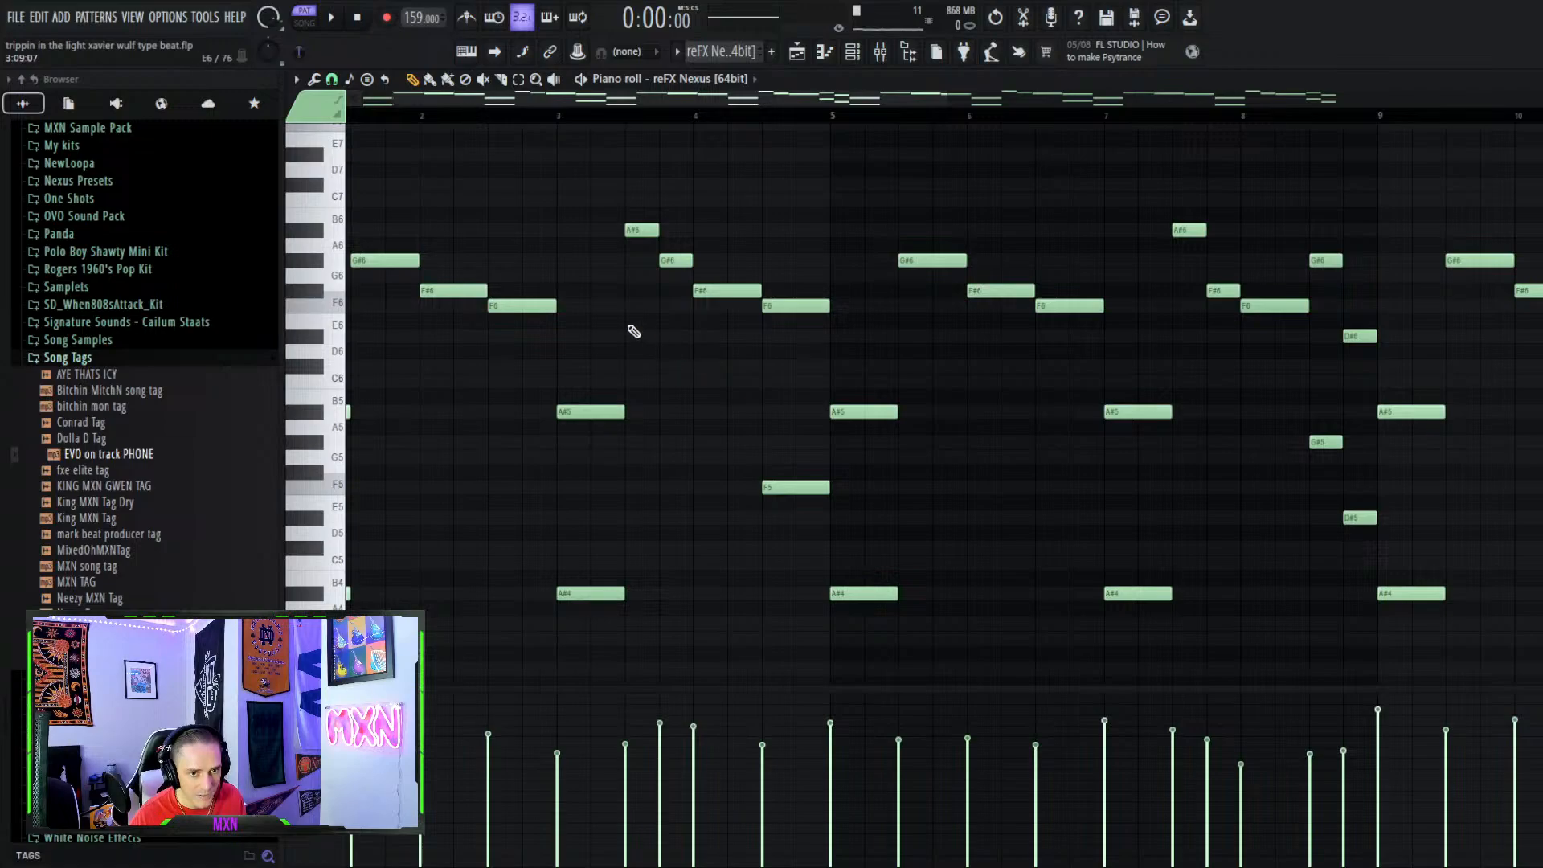
scroll(634, 331, "up", 1)
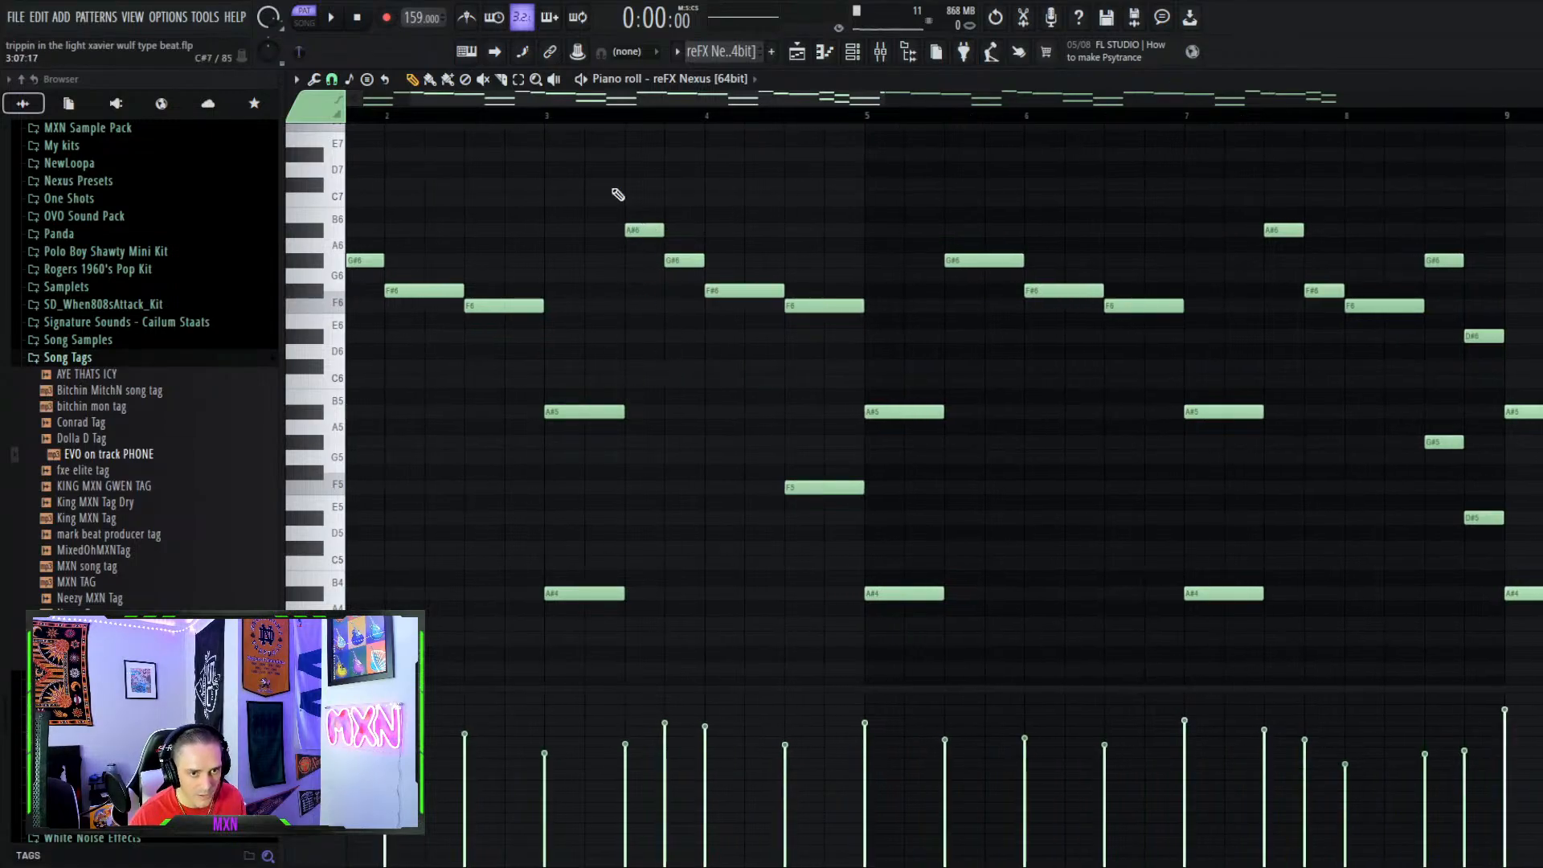
scroll(668, 412, "down", 2)
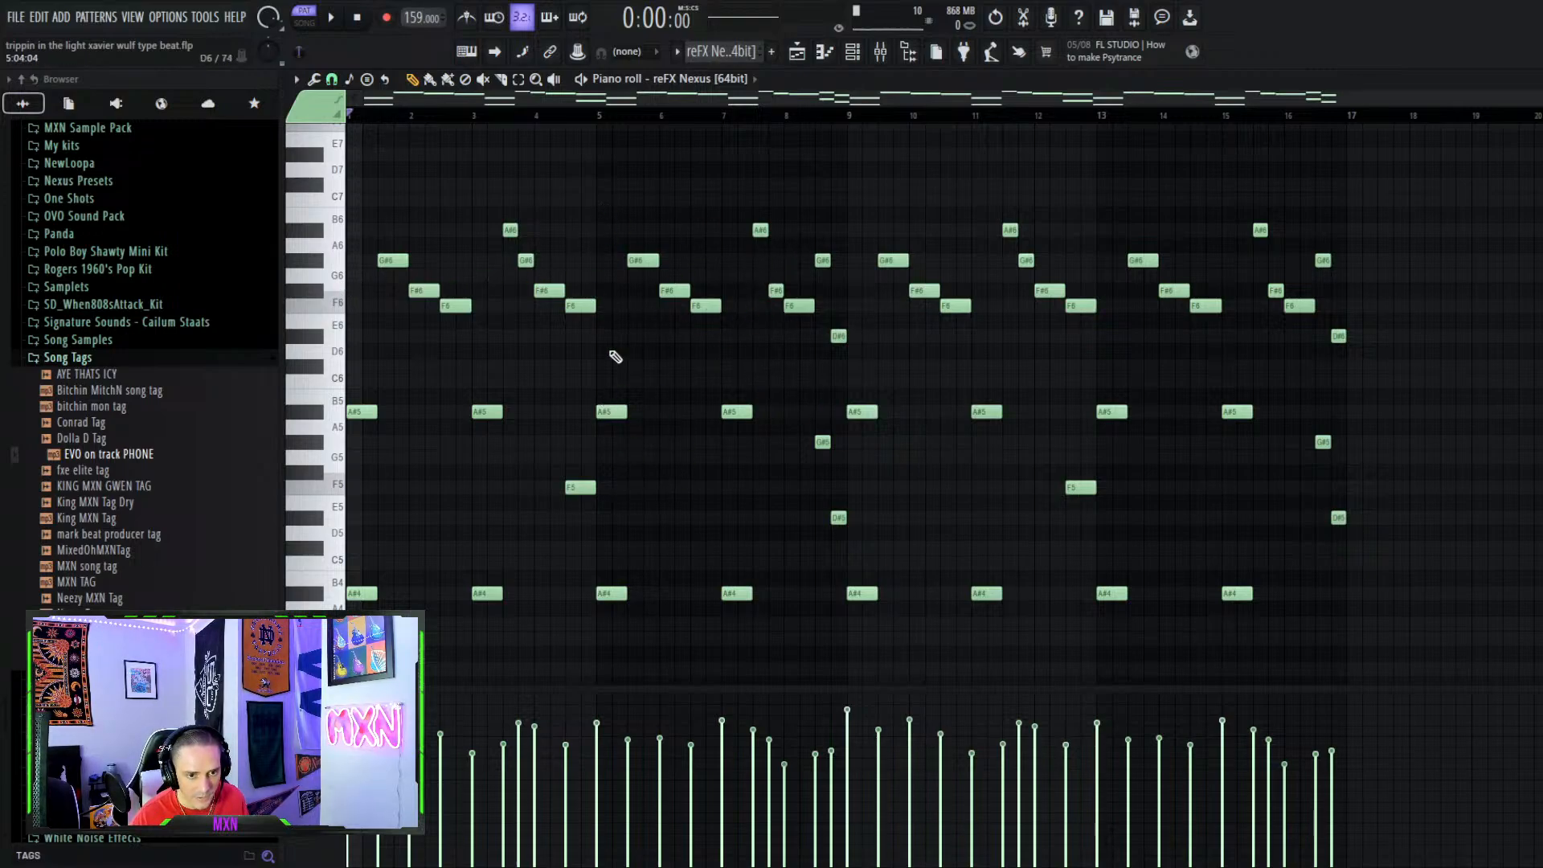
Play the melody's turnaround from about bar 8, covering the octave-doubled G# and D# notes, and stop playback
left_click(571, 115)
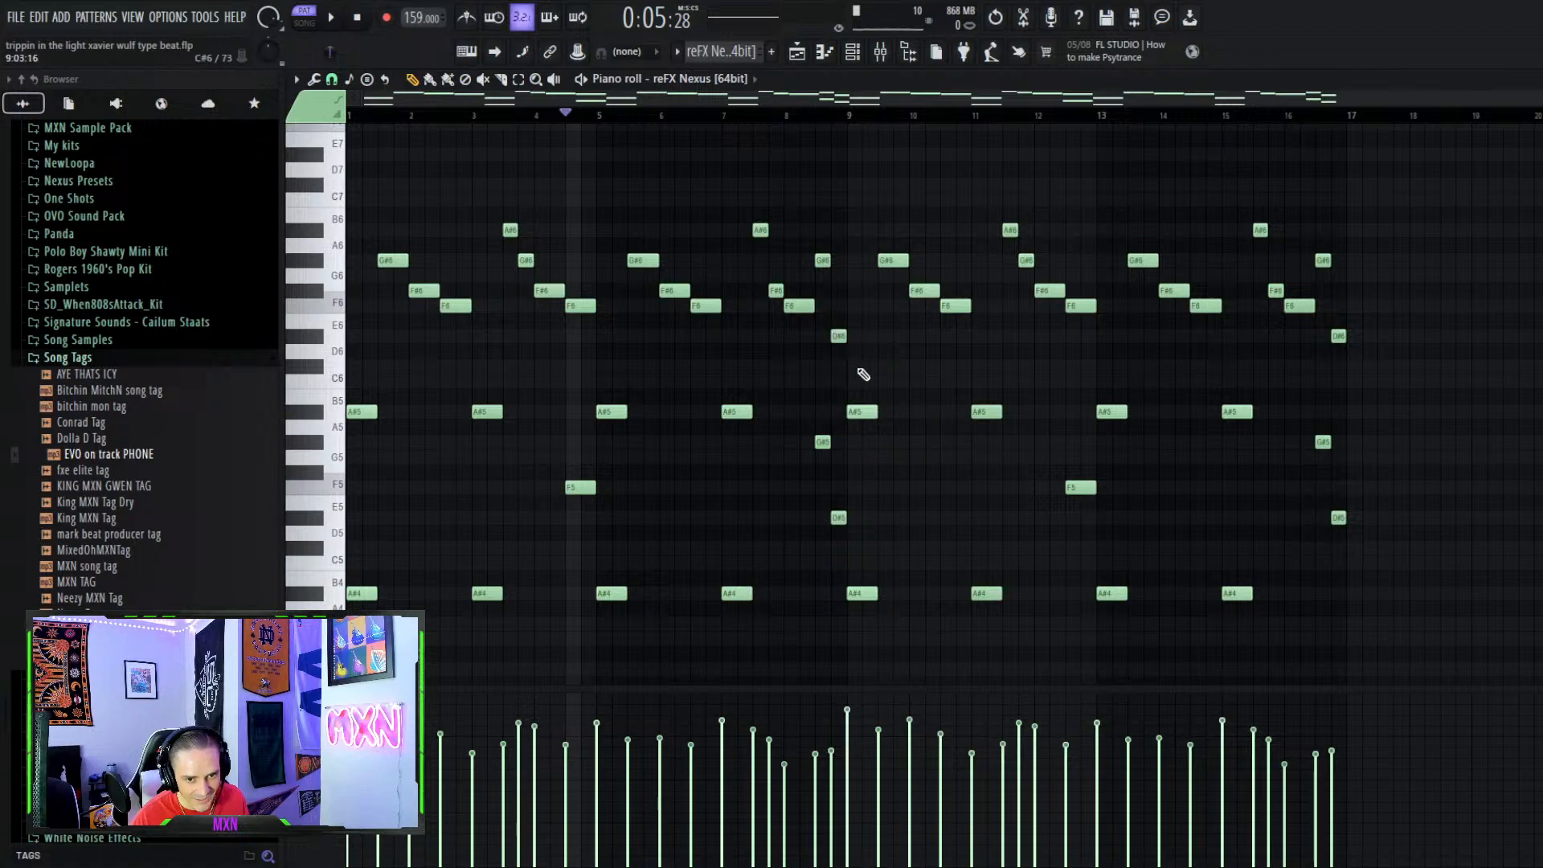
left_click(798, 115)
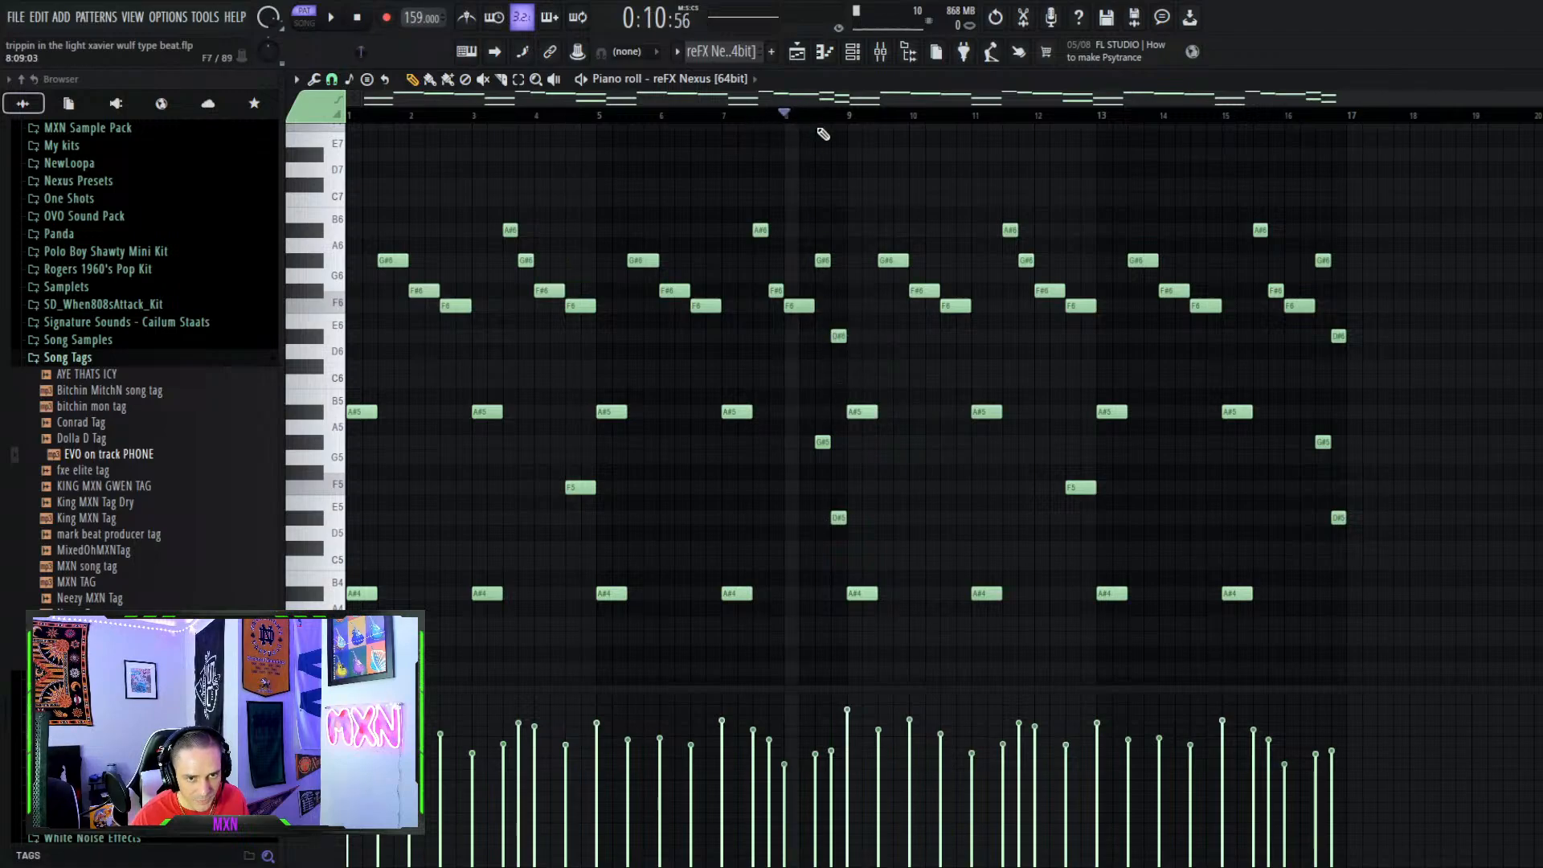
key("space")
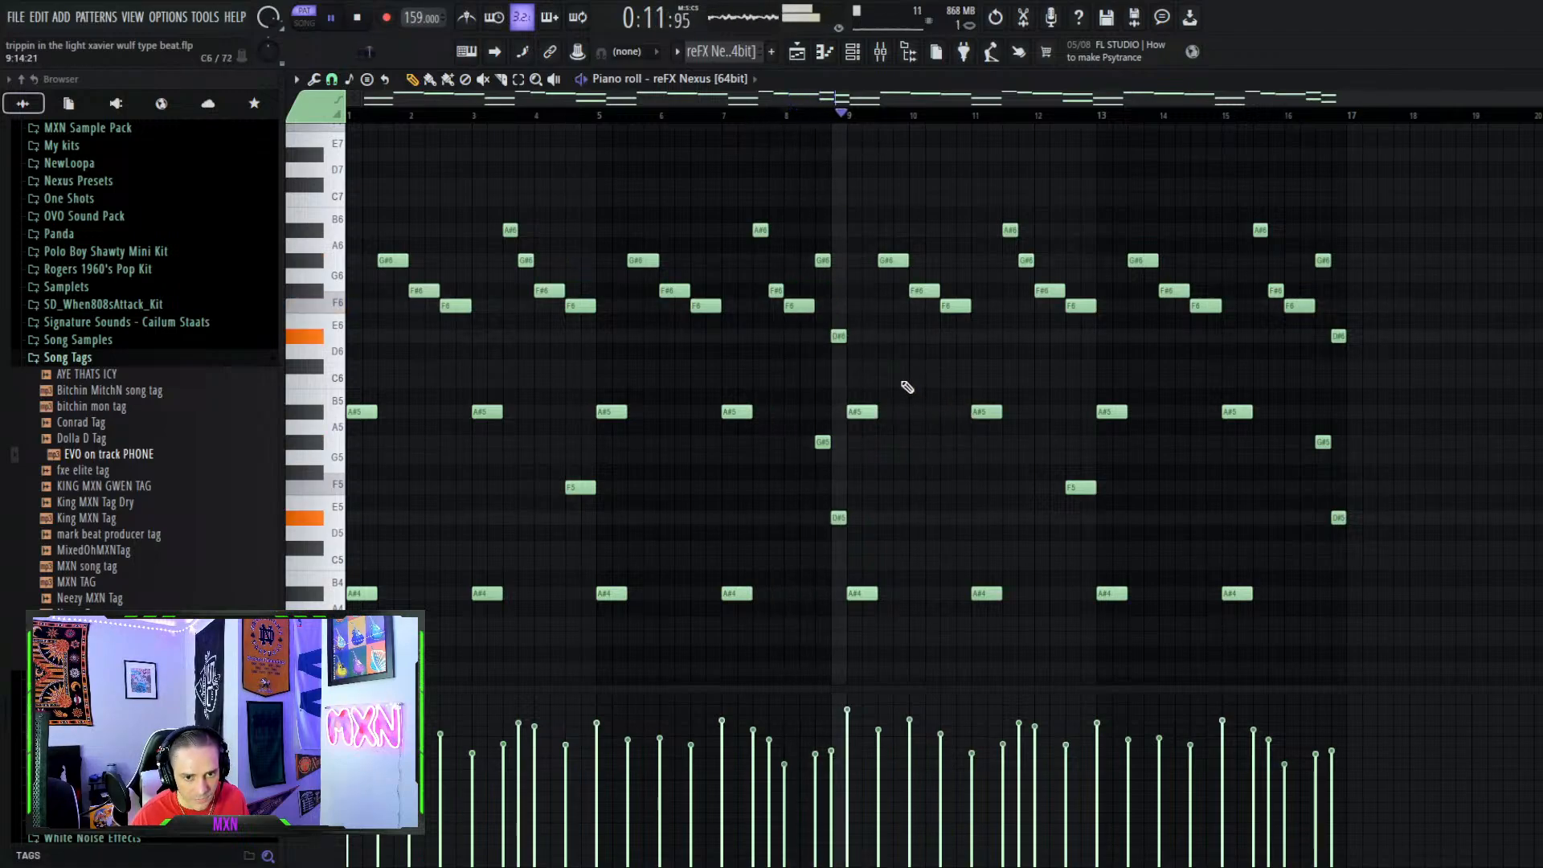
key("space")
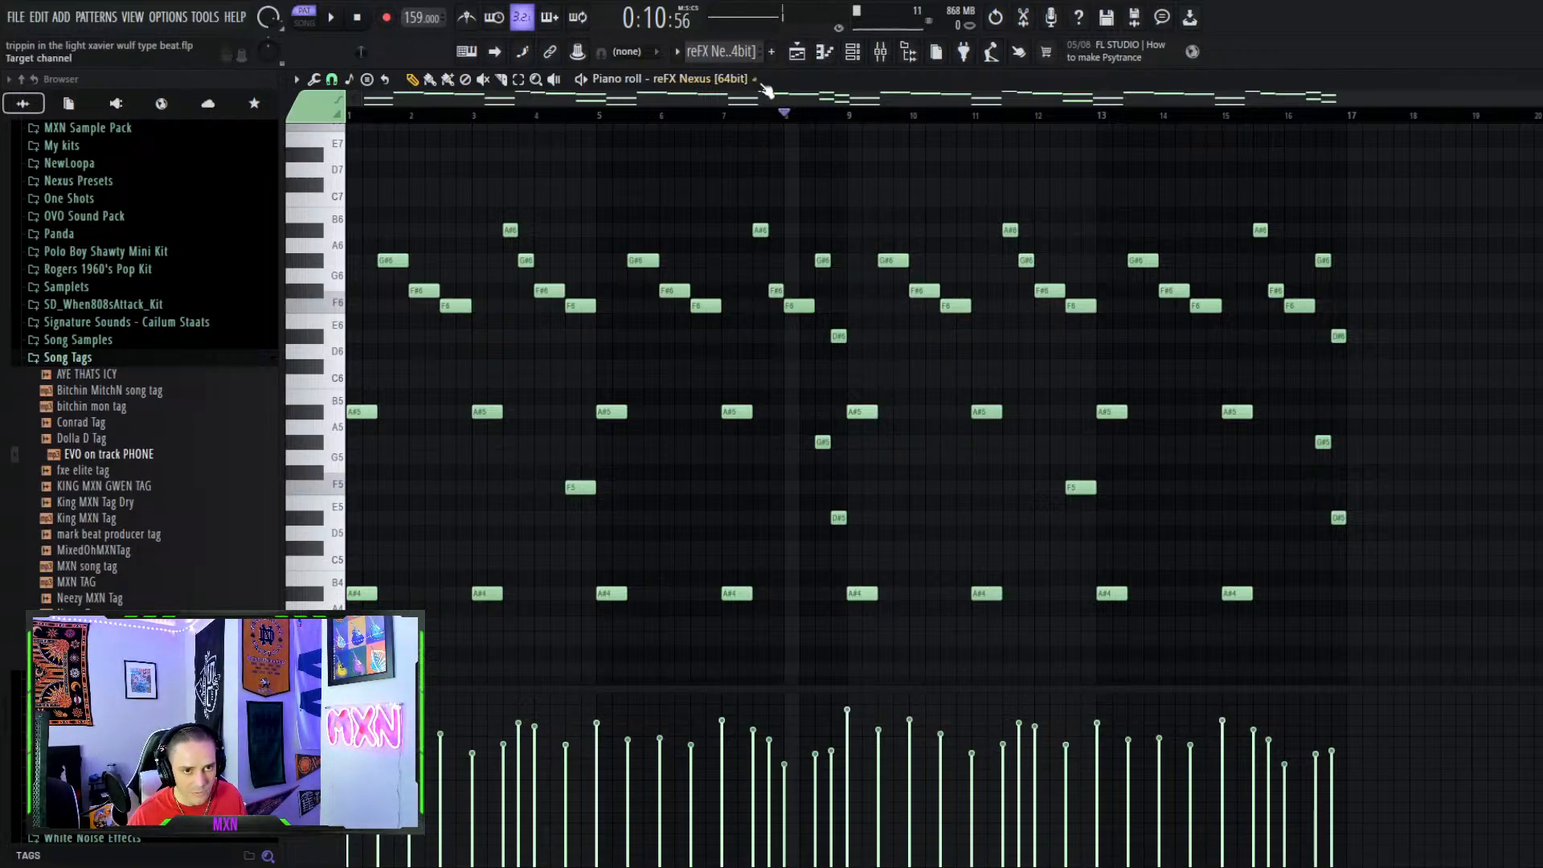
Switch the piano roll to the reFX Nexus #2 pattern, play it from the beginning, and stop playback
scroll(731, 53, "down", 1)
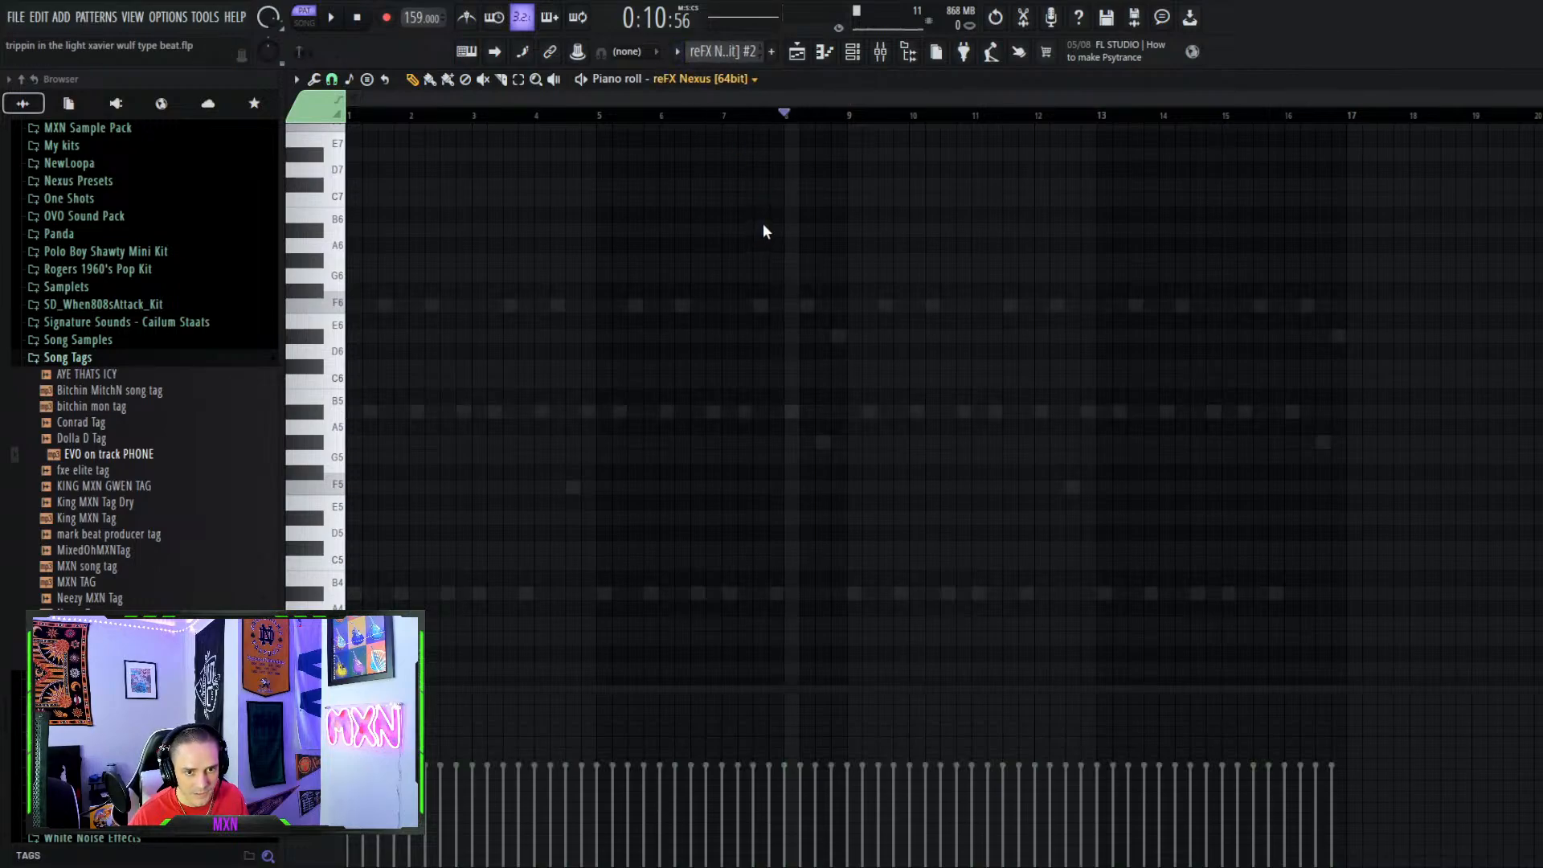
key("ctrl+v")
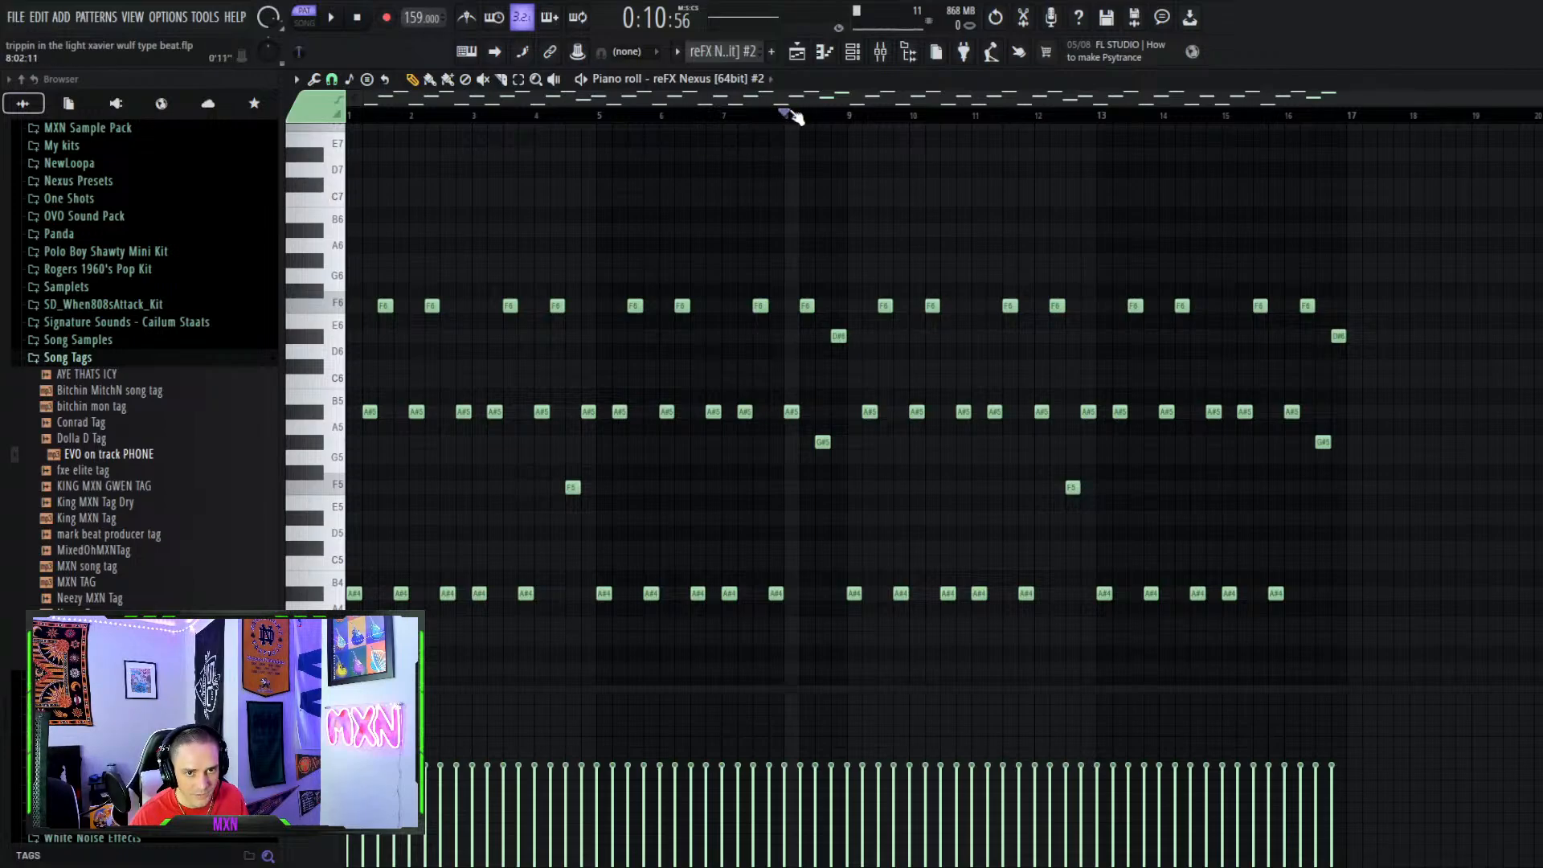
left_click_drag(793, 114, 348, 114)
left_click(588, 80)
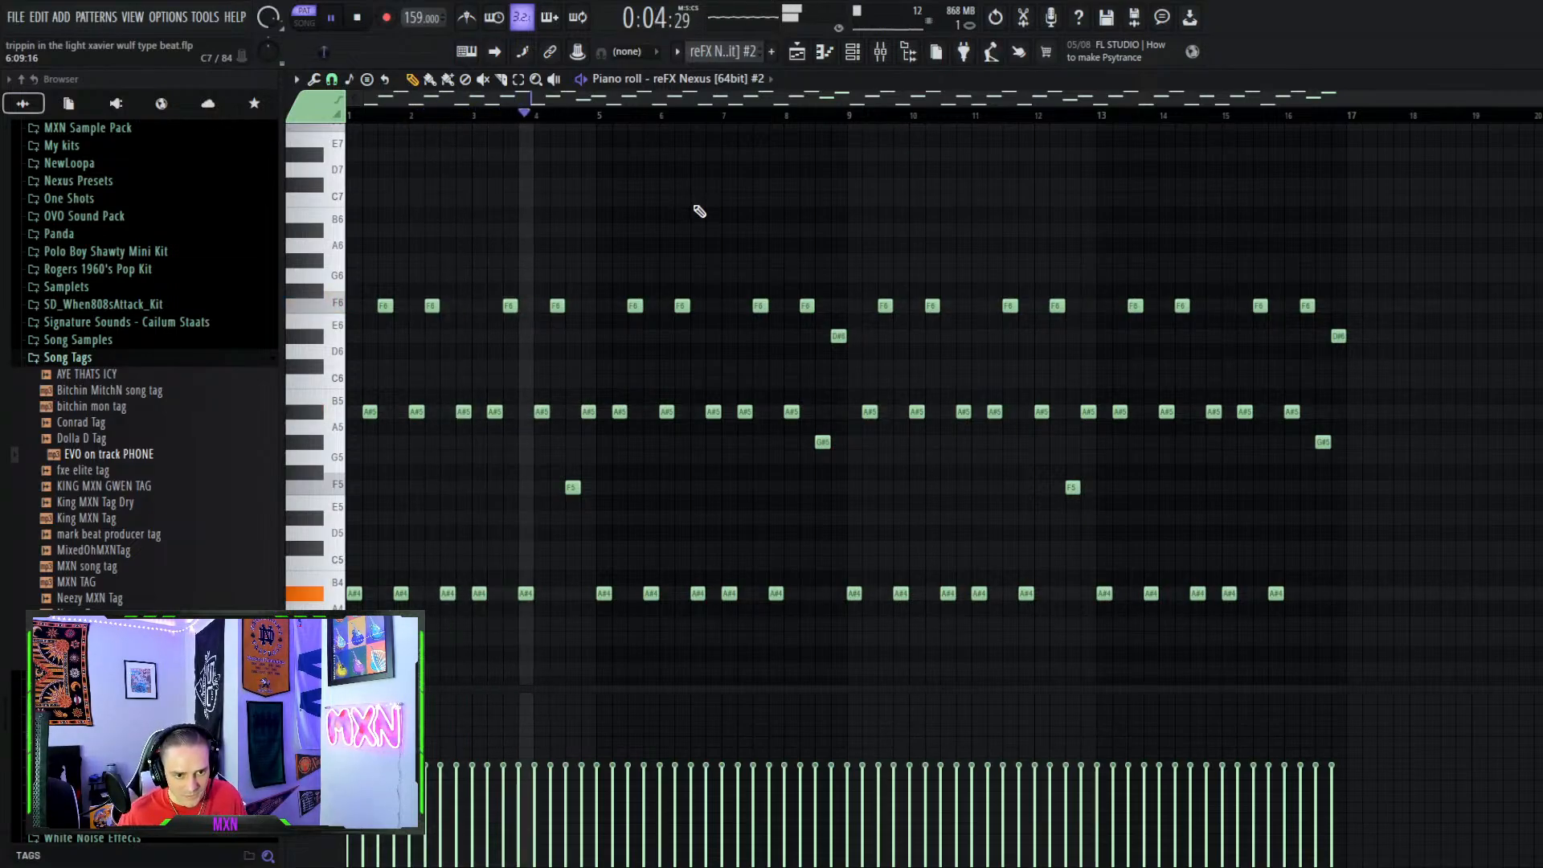
key("space")
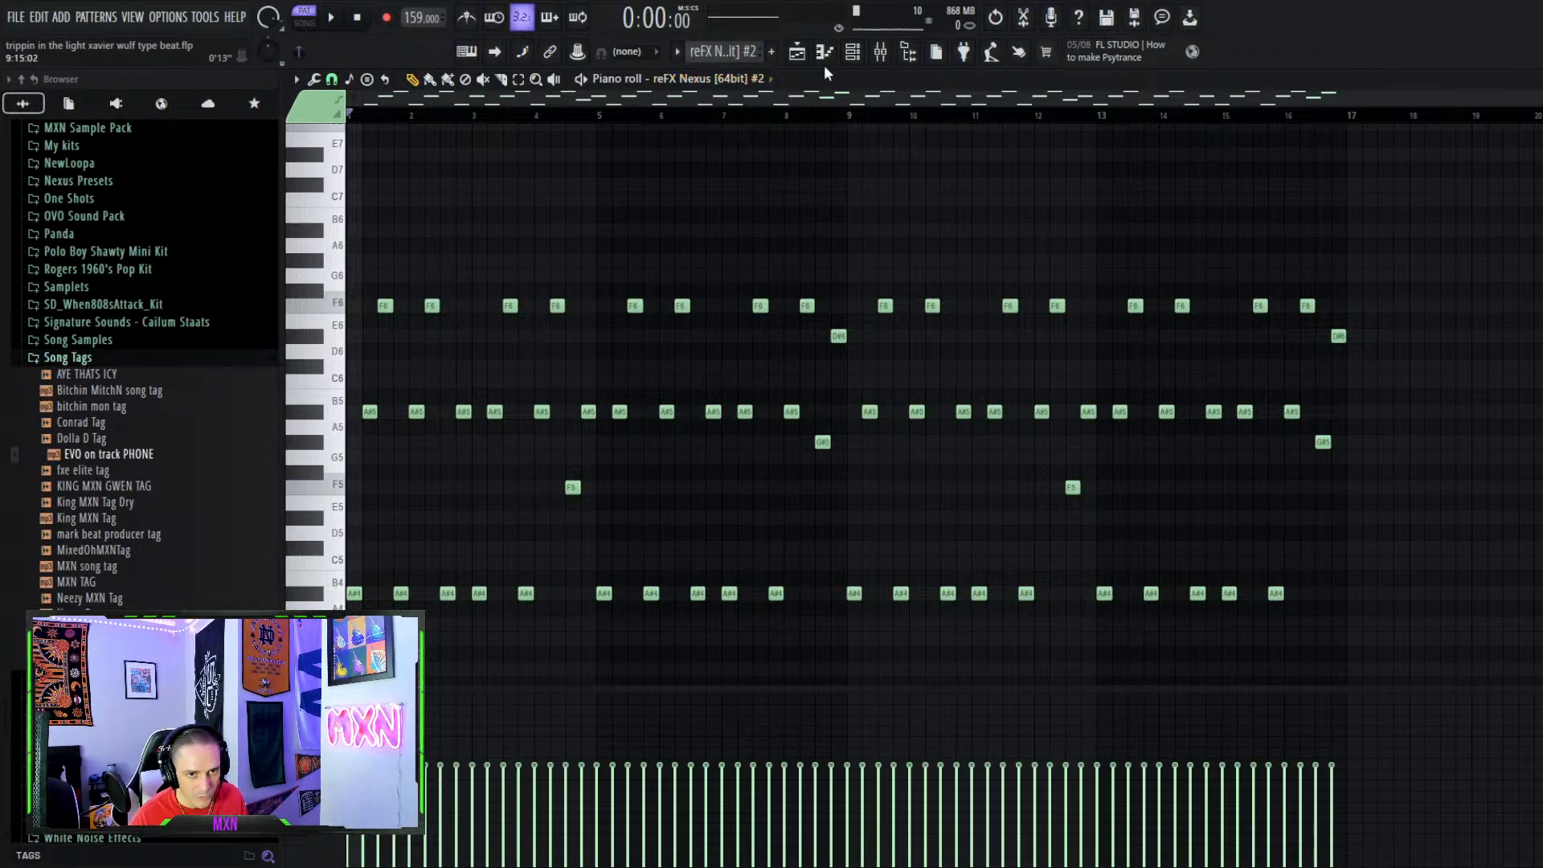
Enable the reFX Nexus #2 track in the playlist, play both Nexus melodies together from bar 17, and stop playback
left_click(797, 51)
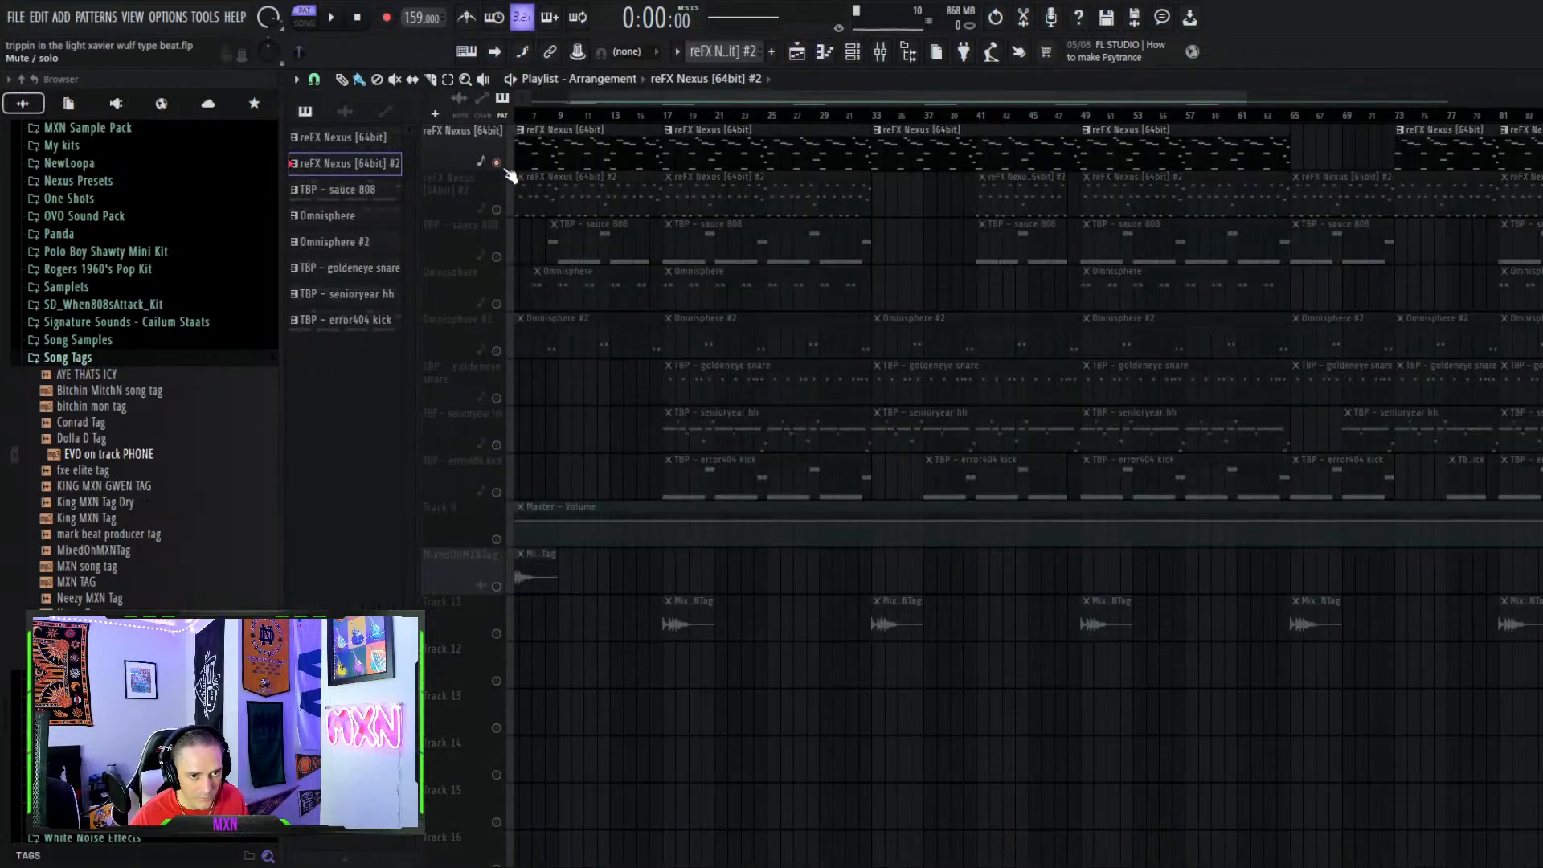
left_click(508, 201)
left_click(665, 116)
key("space")
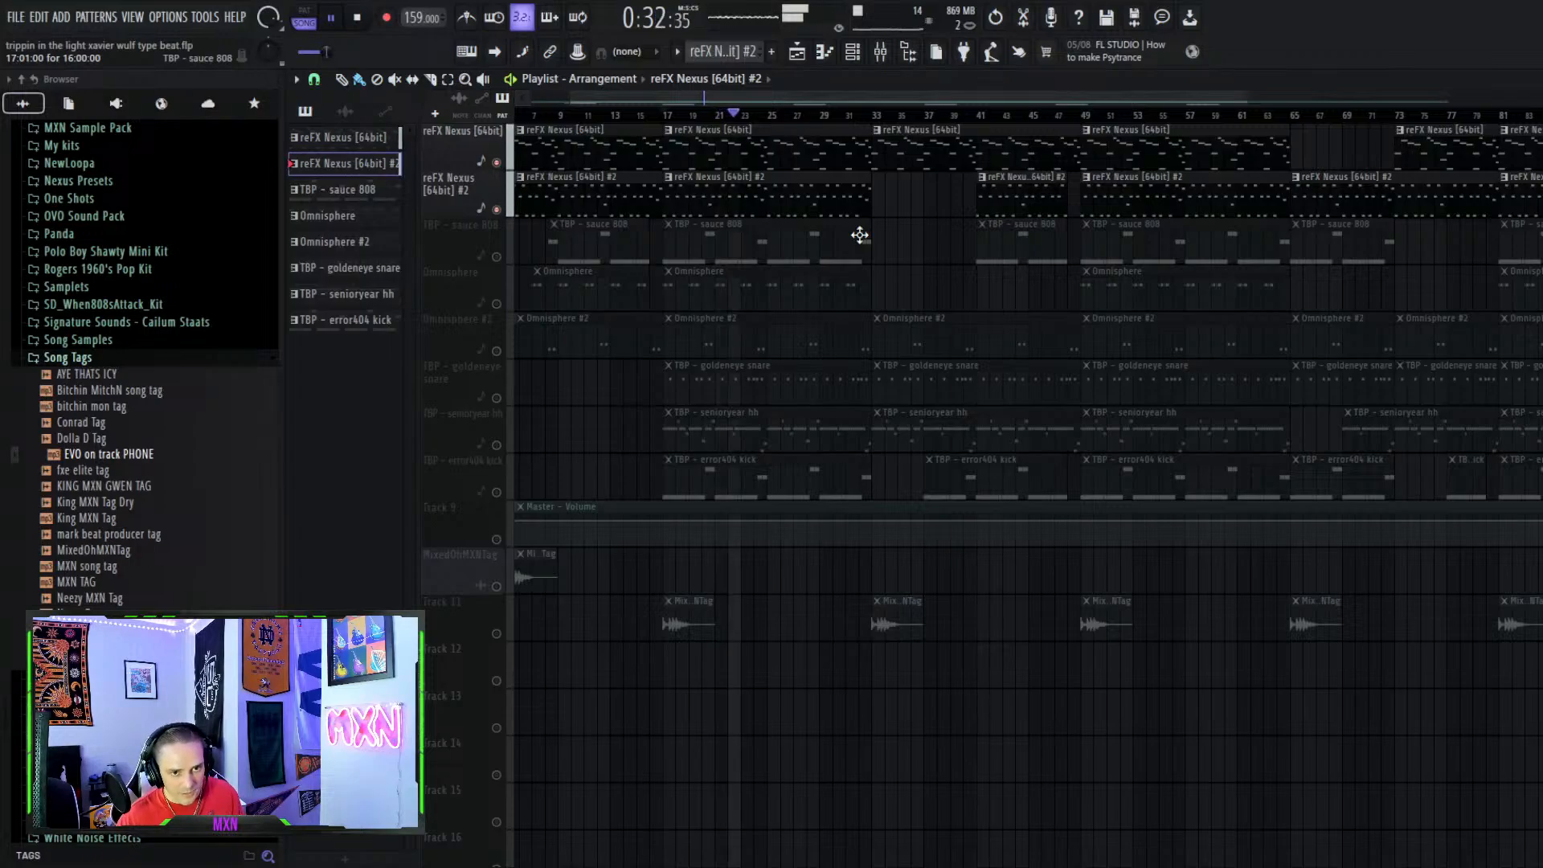
key("space")
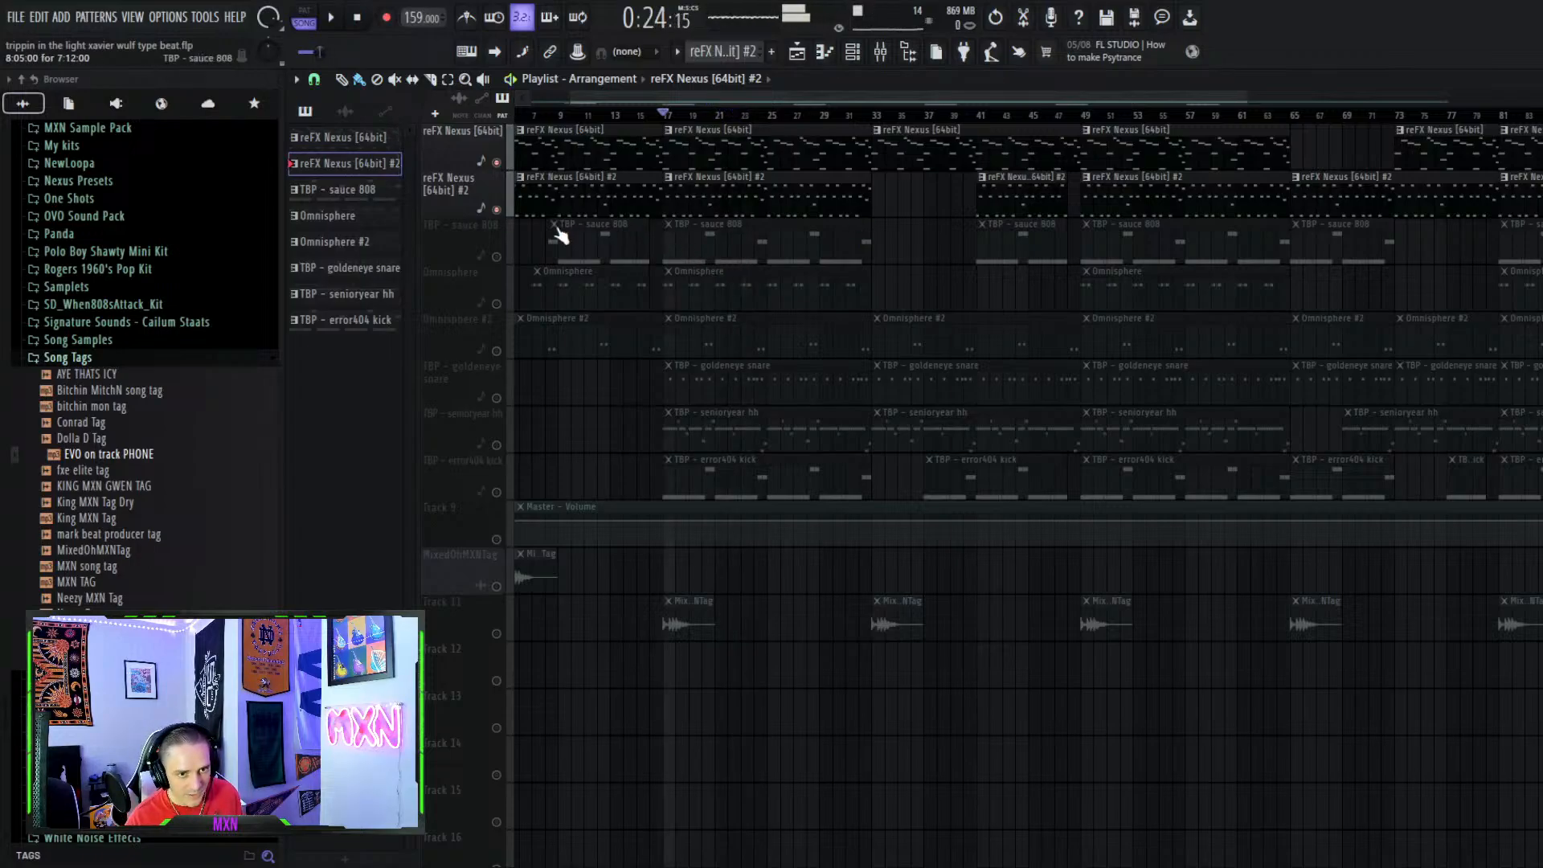
Solo the Omnisphere track, open its pattern in the piano roll, play it from bar 17, and stop playback
right_click(500, 212)
right_click(498, 211)
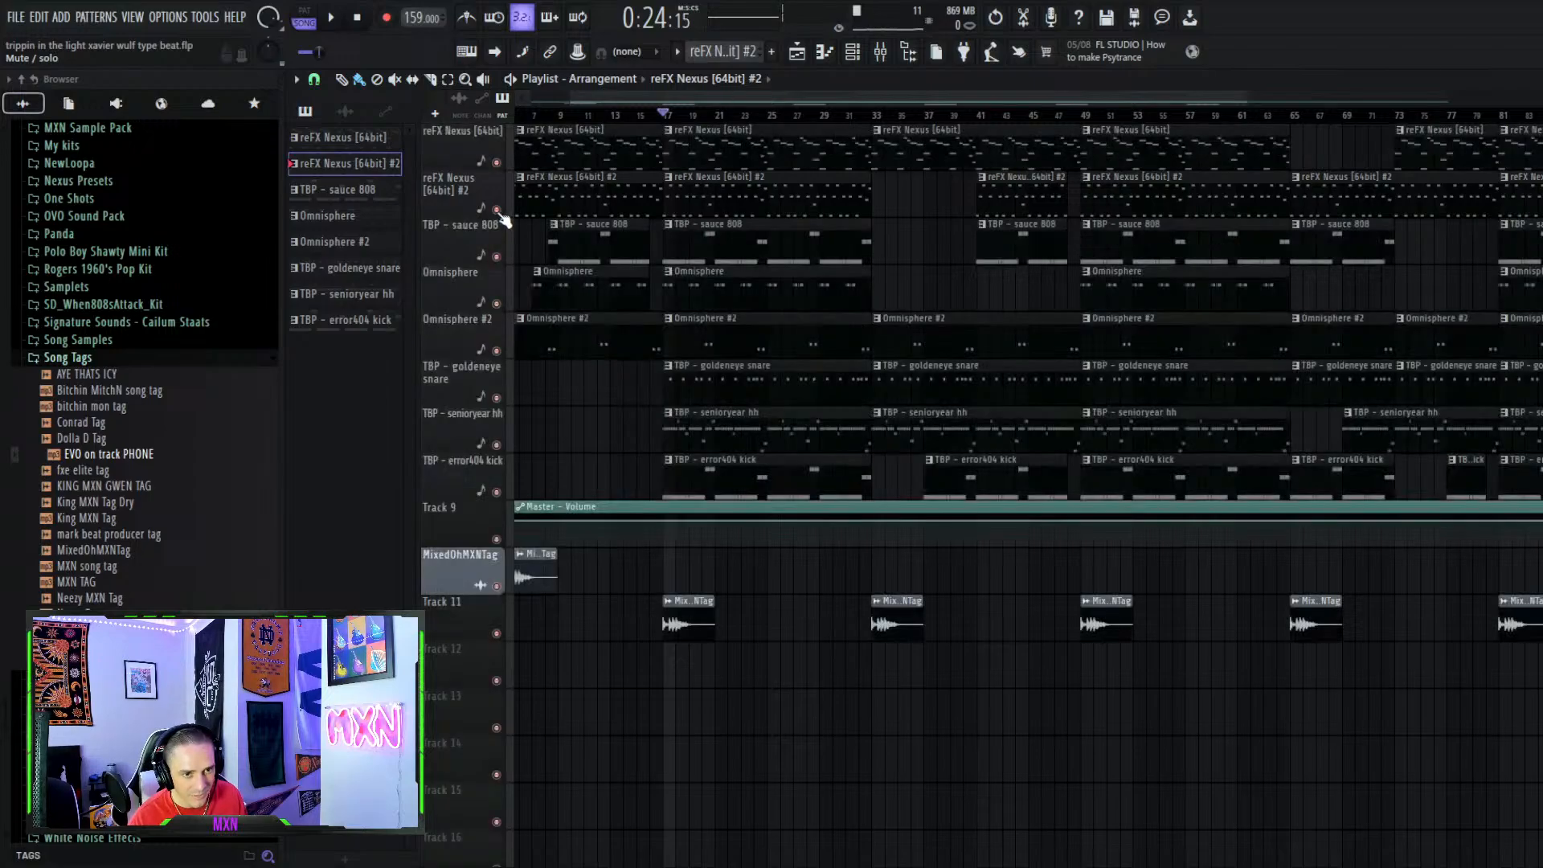
right_click(496, 304)
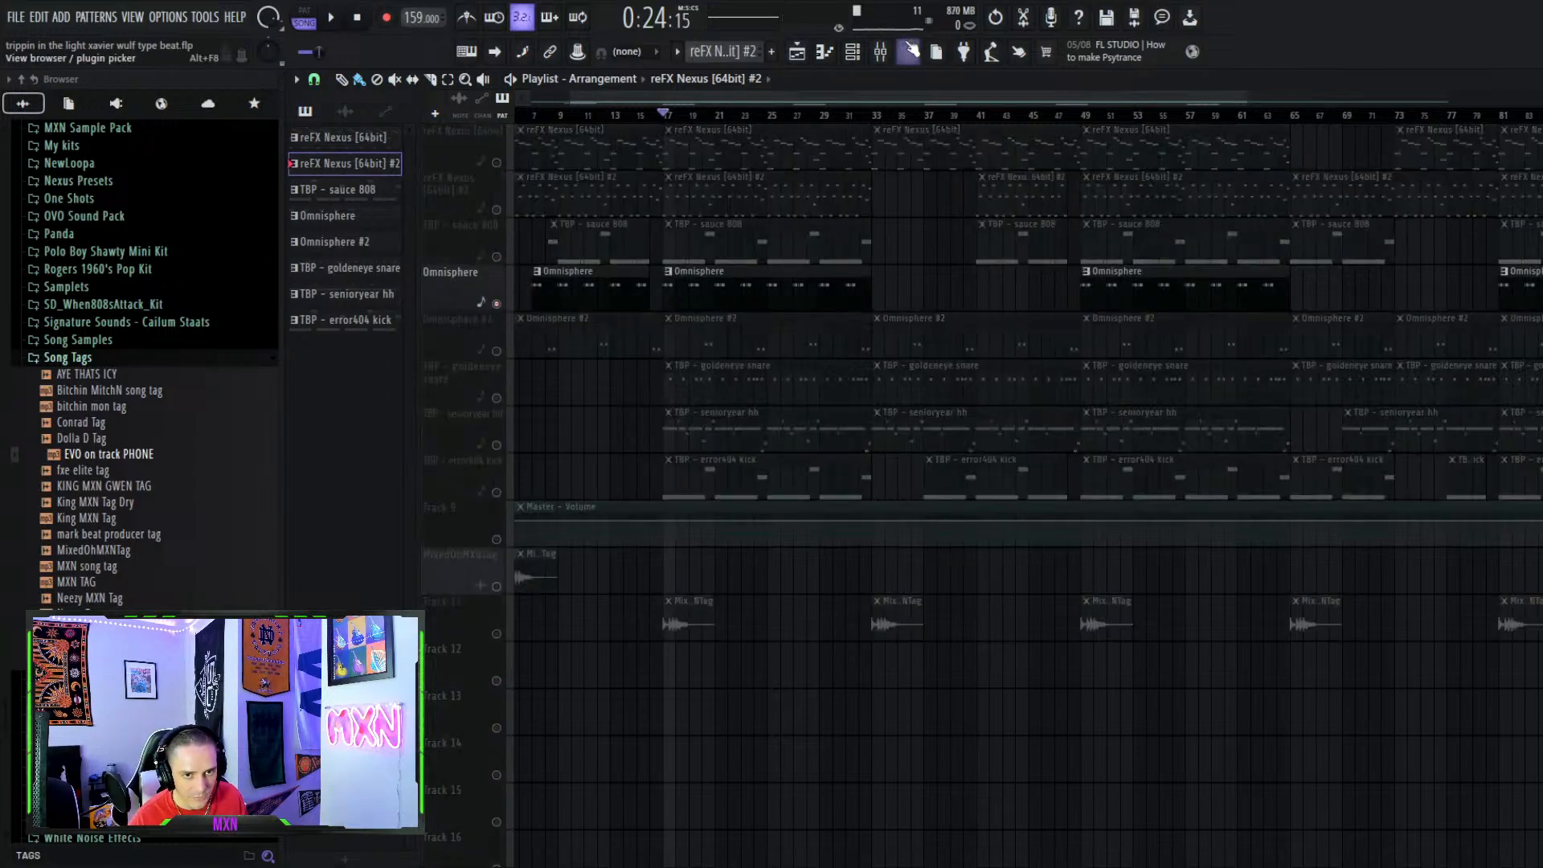
left_click(854, 61)
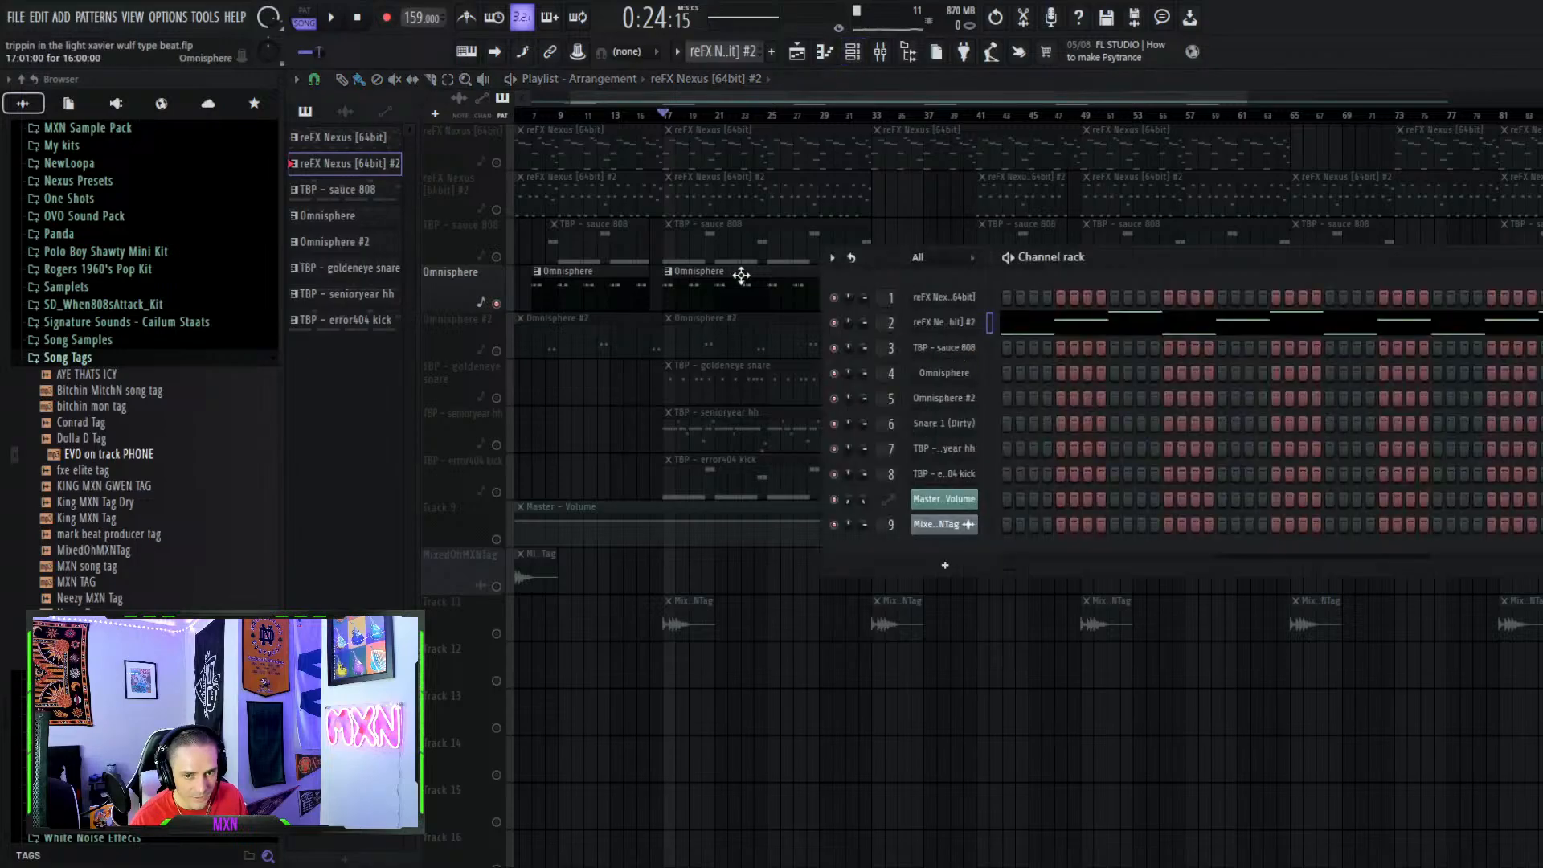
double_click(370, 220)
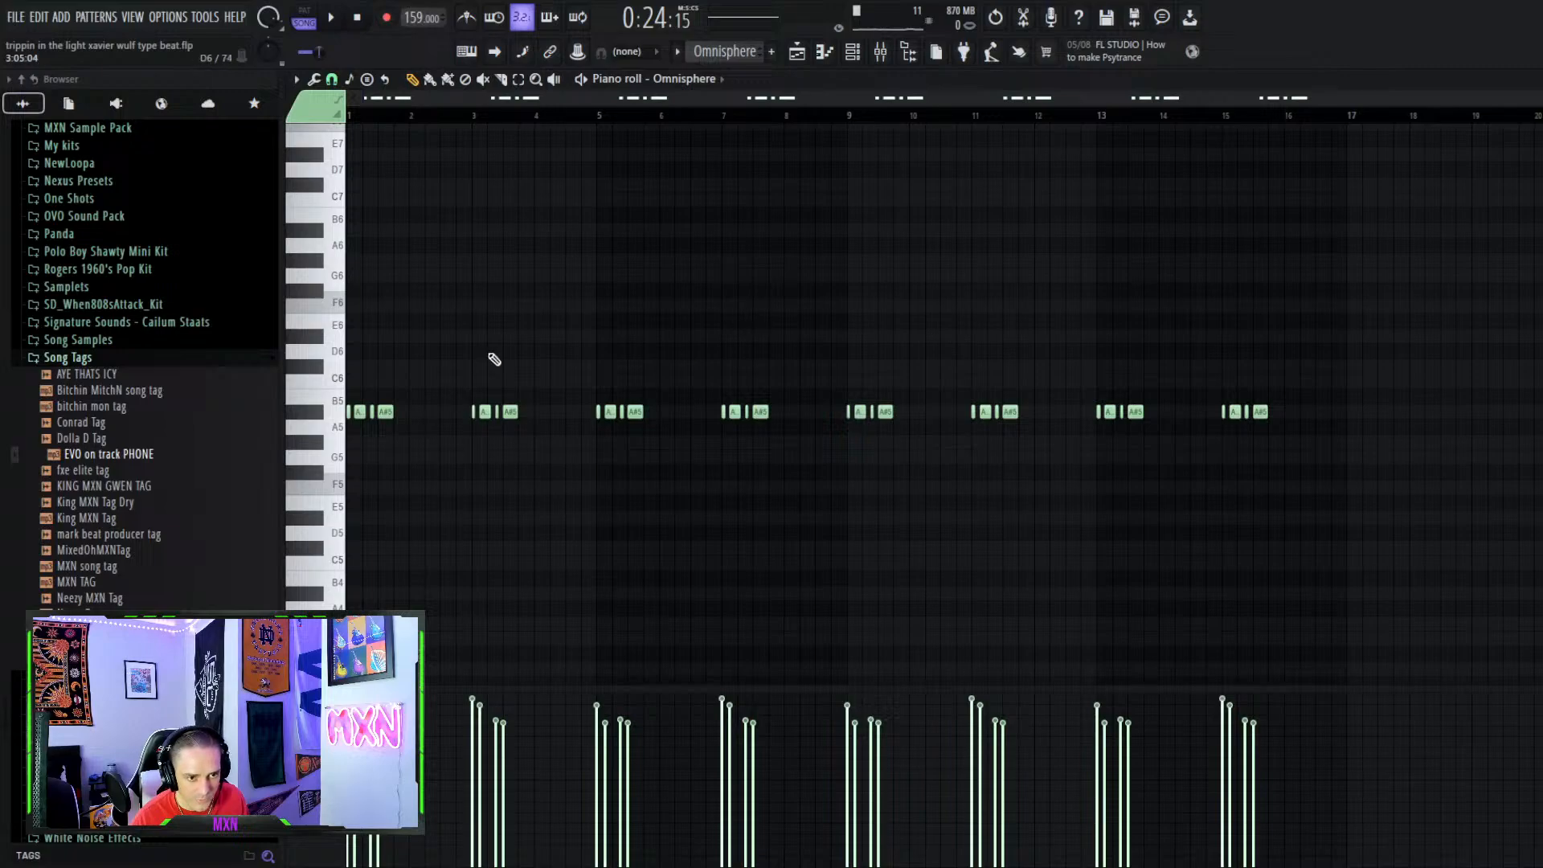
key("space")
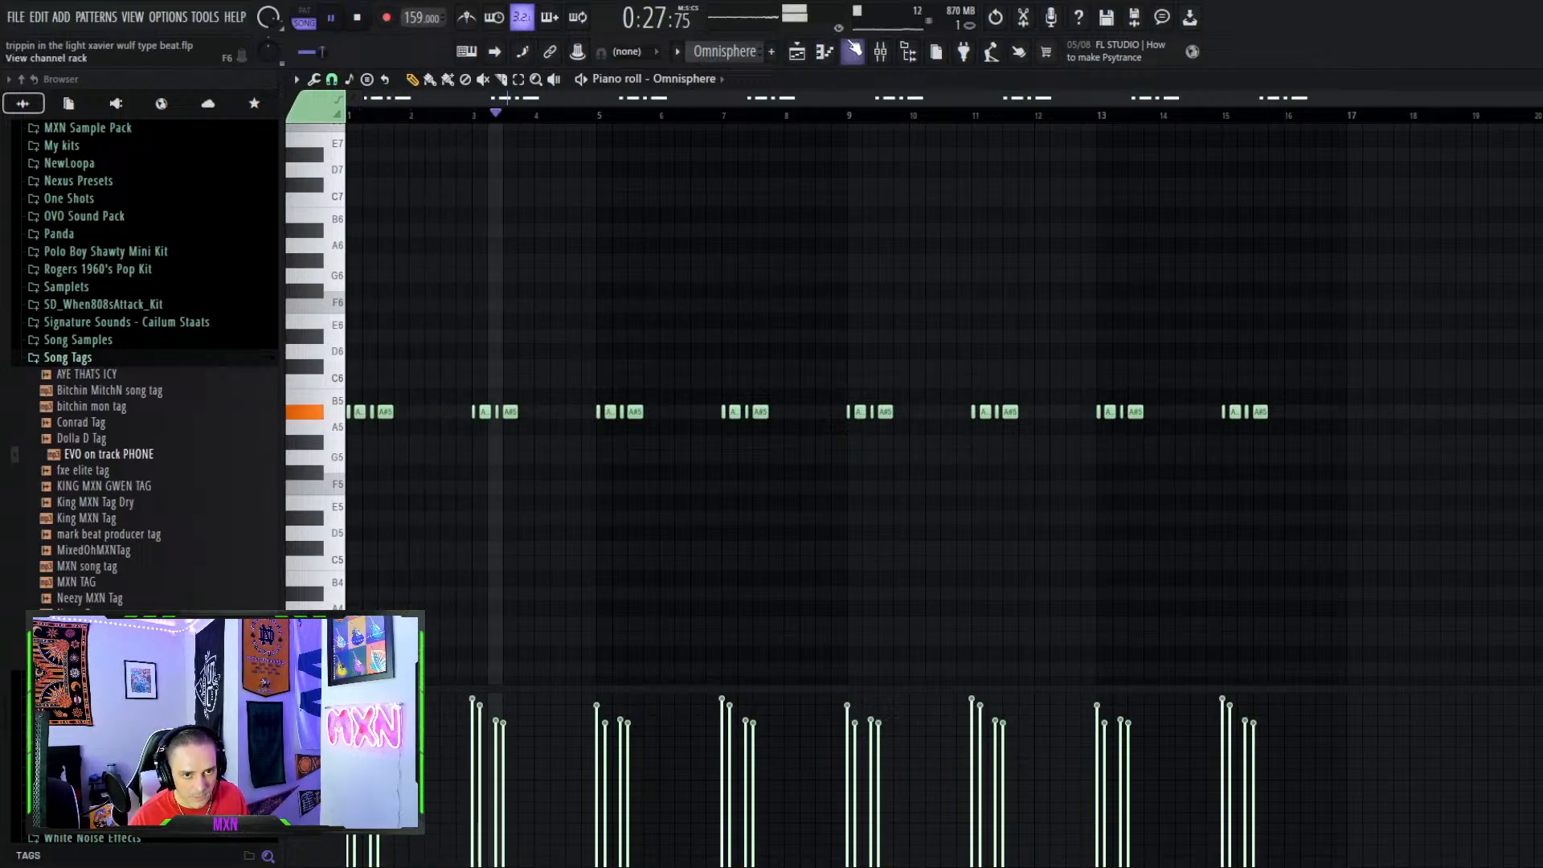
key("space")
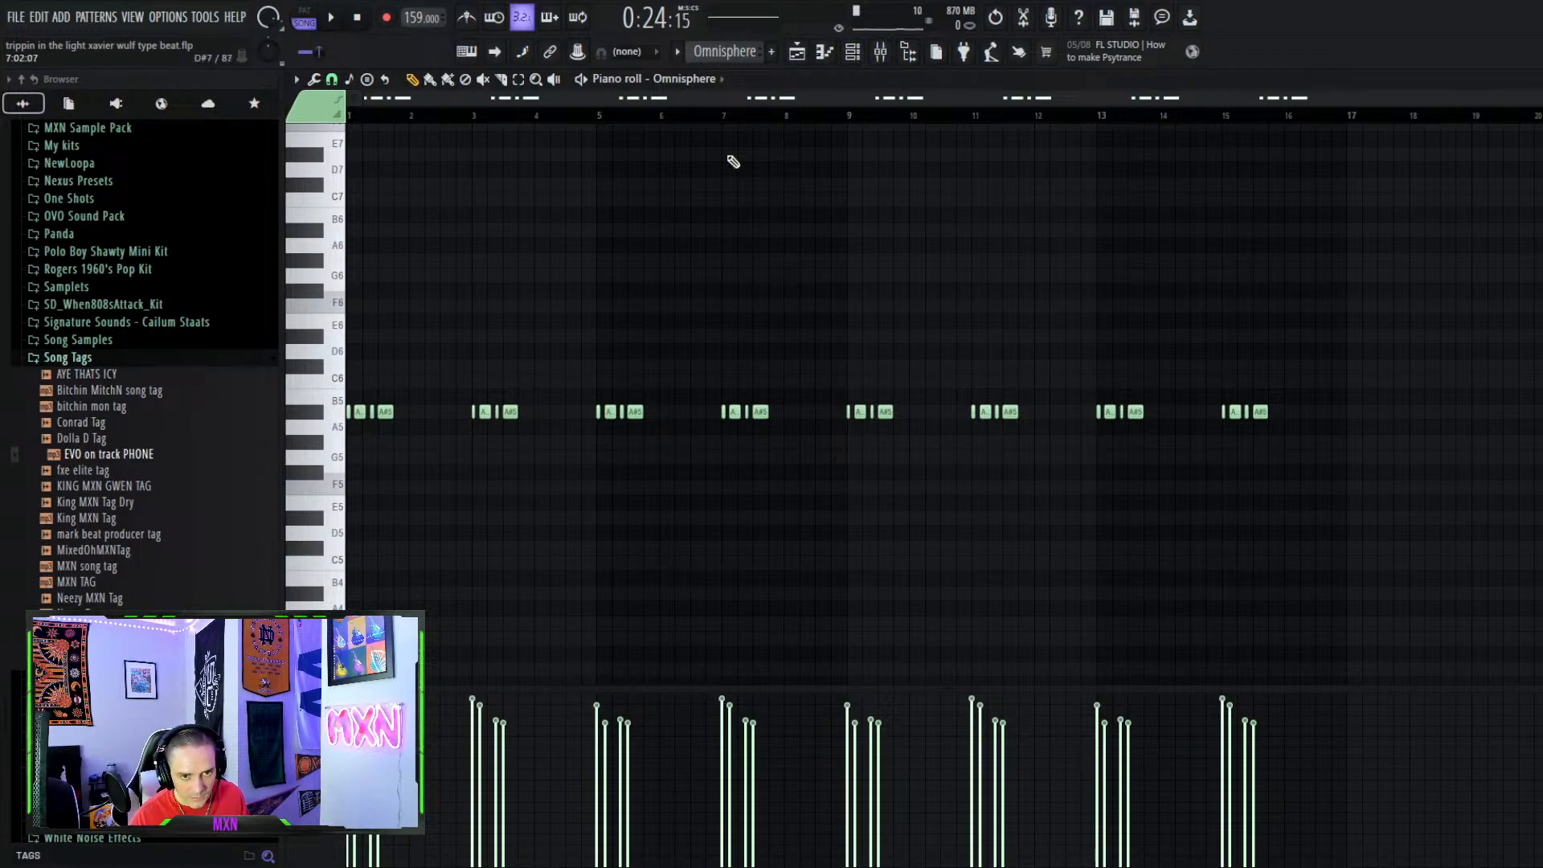
Switch to the Omnisphere #2 pattern, show its notes in the piano roll, and start playback
scroll(732, 58, "down", 1)
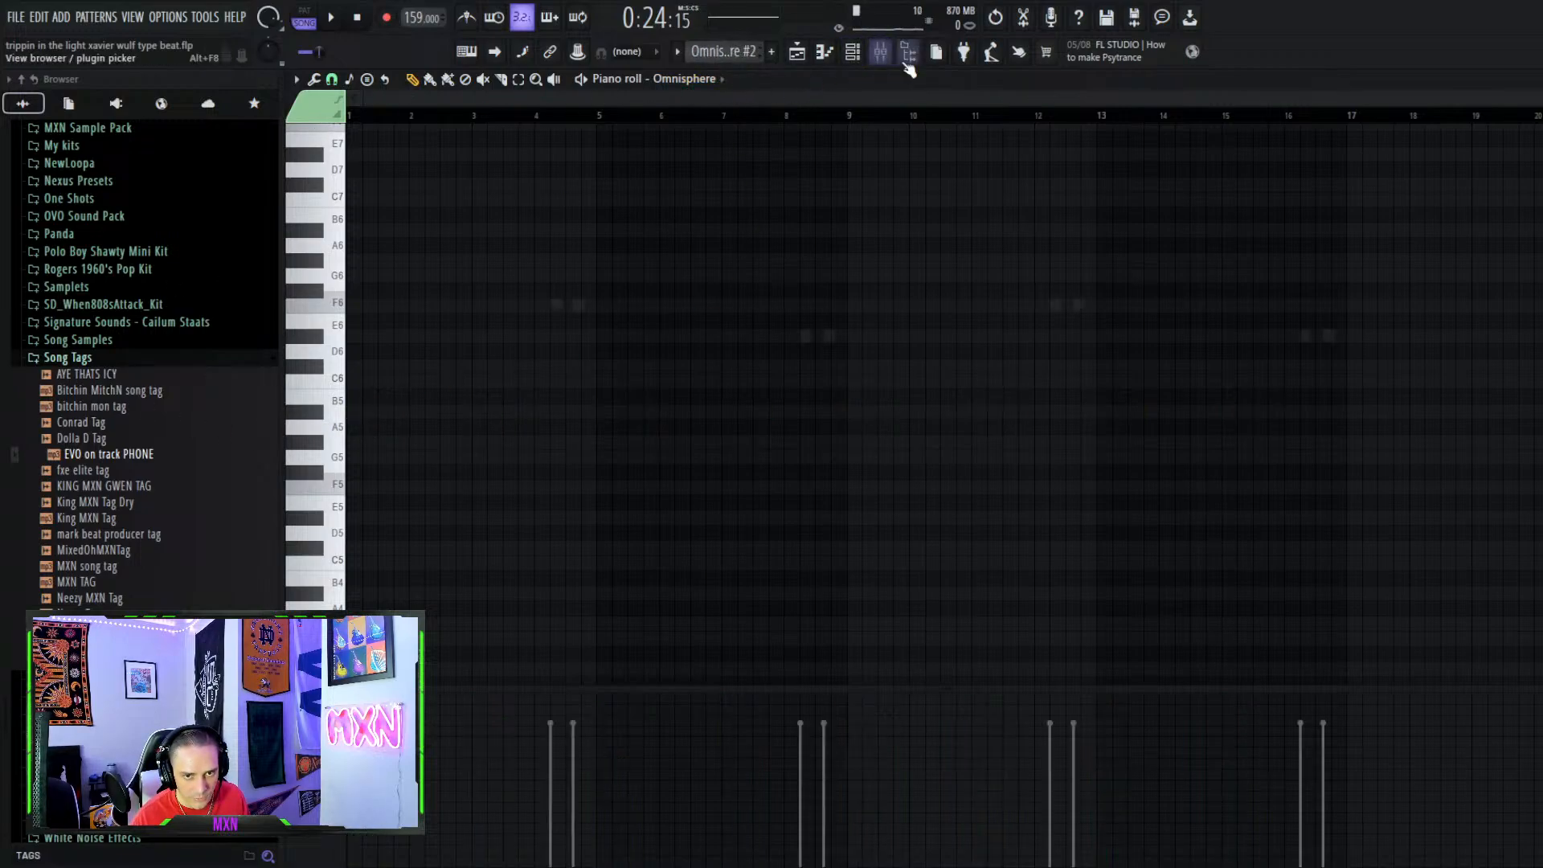
left_click(853, 56)
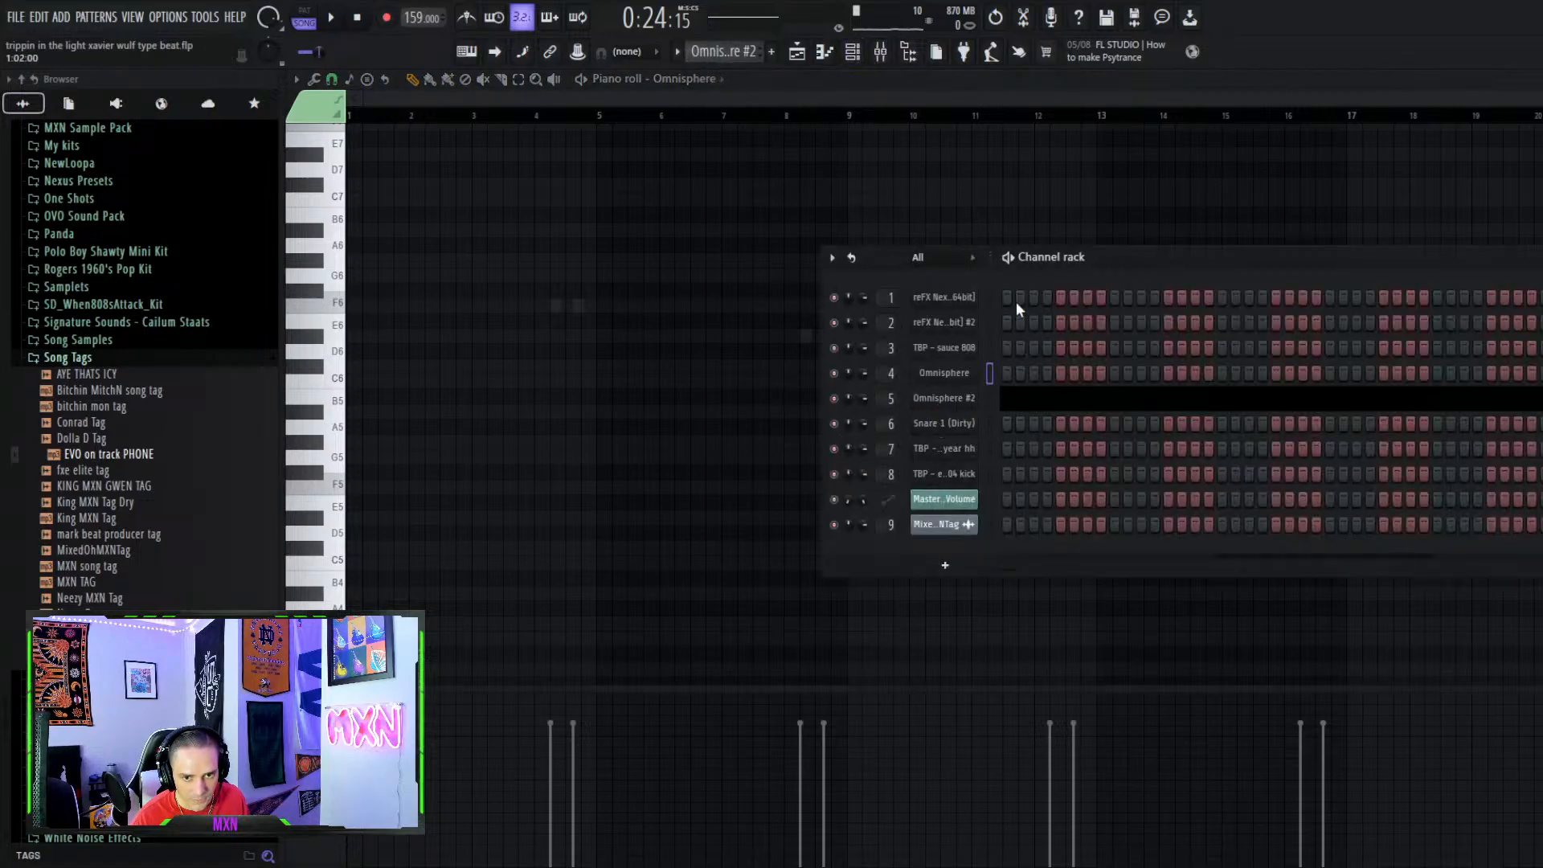
left_click(1006, 400)
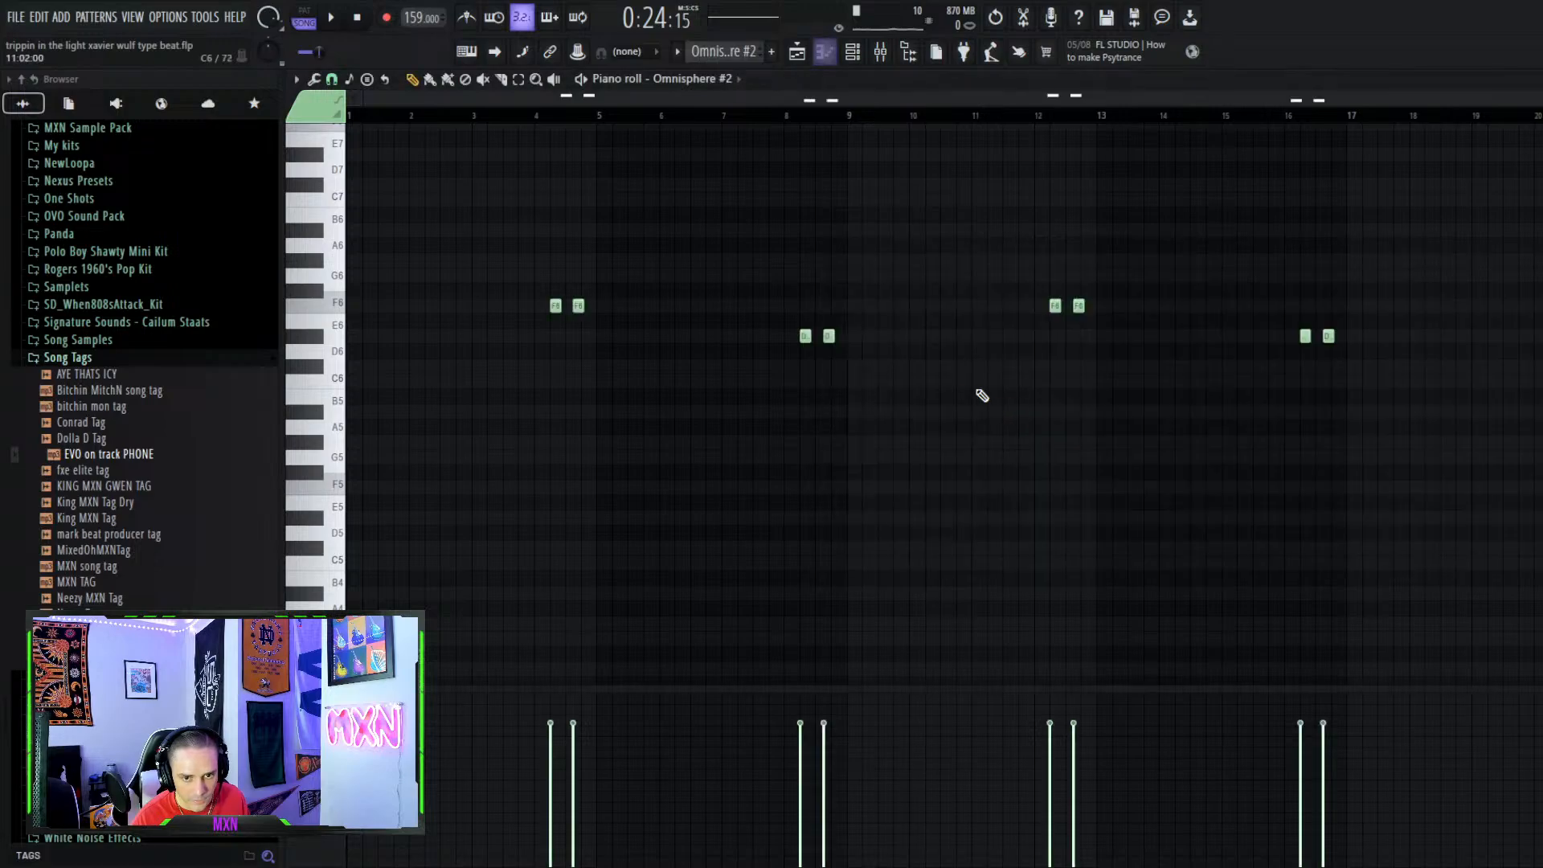
key("space")
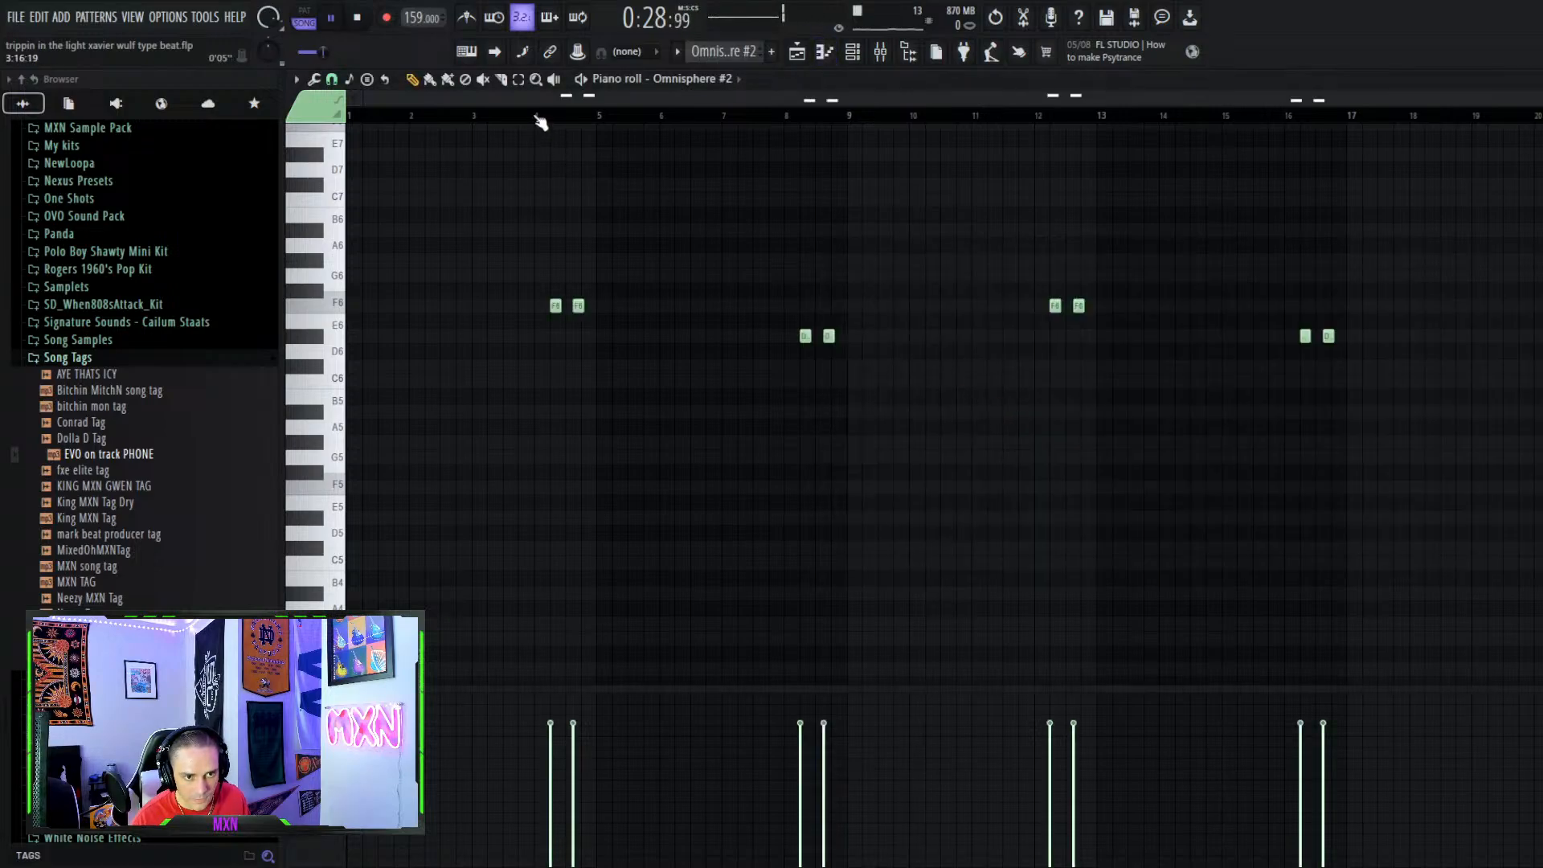
Enable the Omnisphere #2 track in the playlist to hear it alongside Omnisphere, bring up the channel rack, and stop playback
left_click(796, 51)
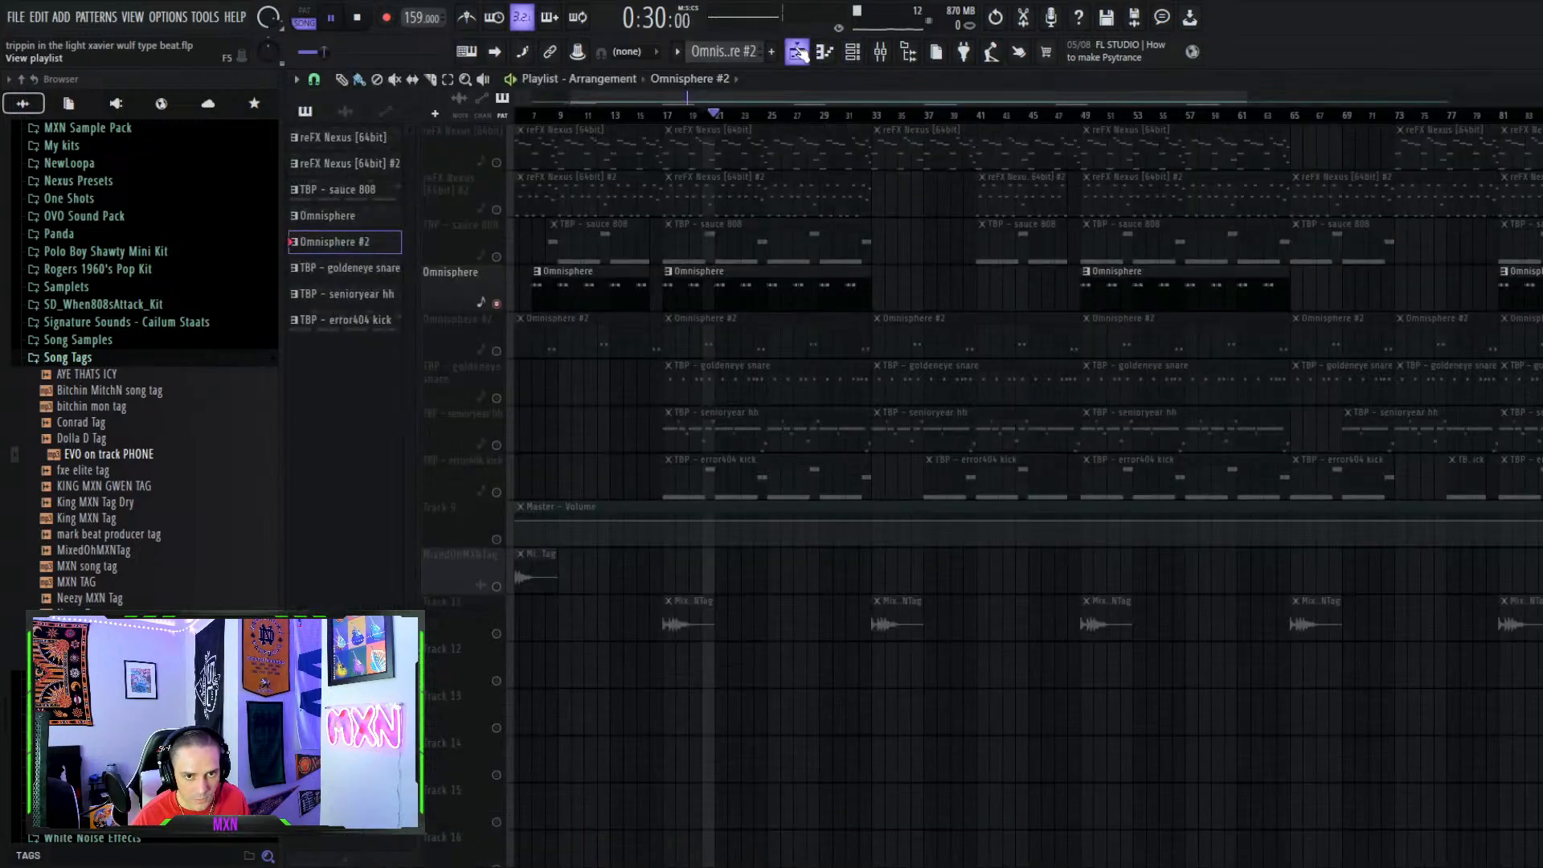
left_click(496, 350)
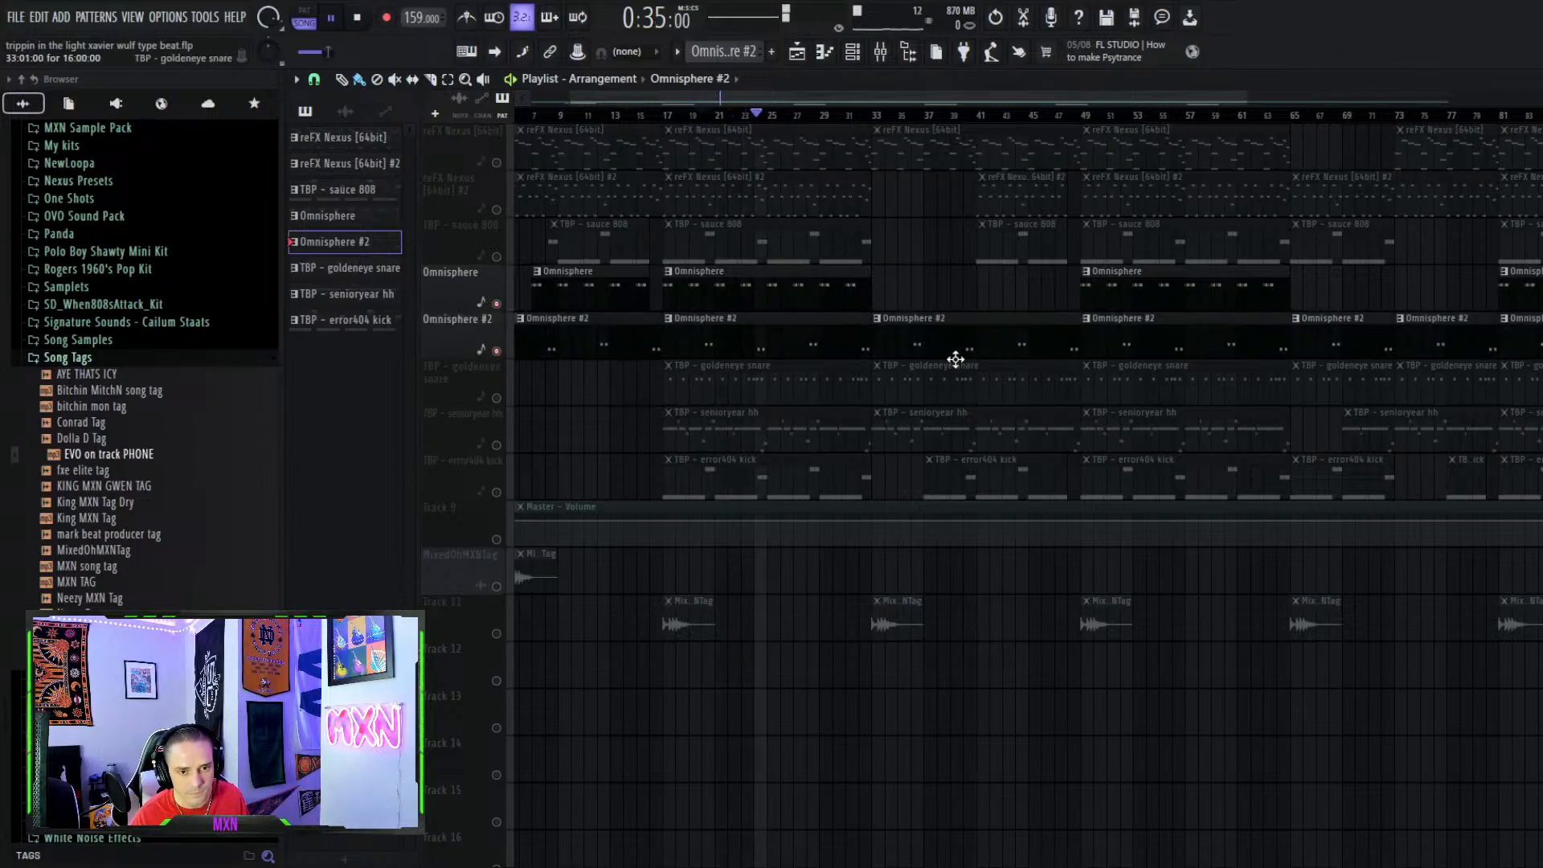
left_click(853, 51)
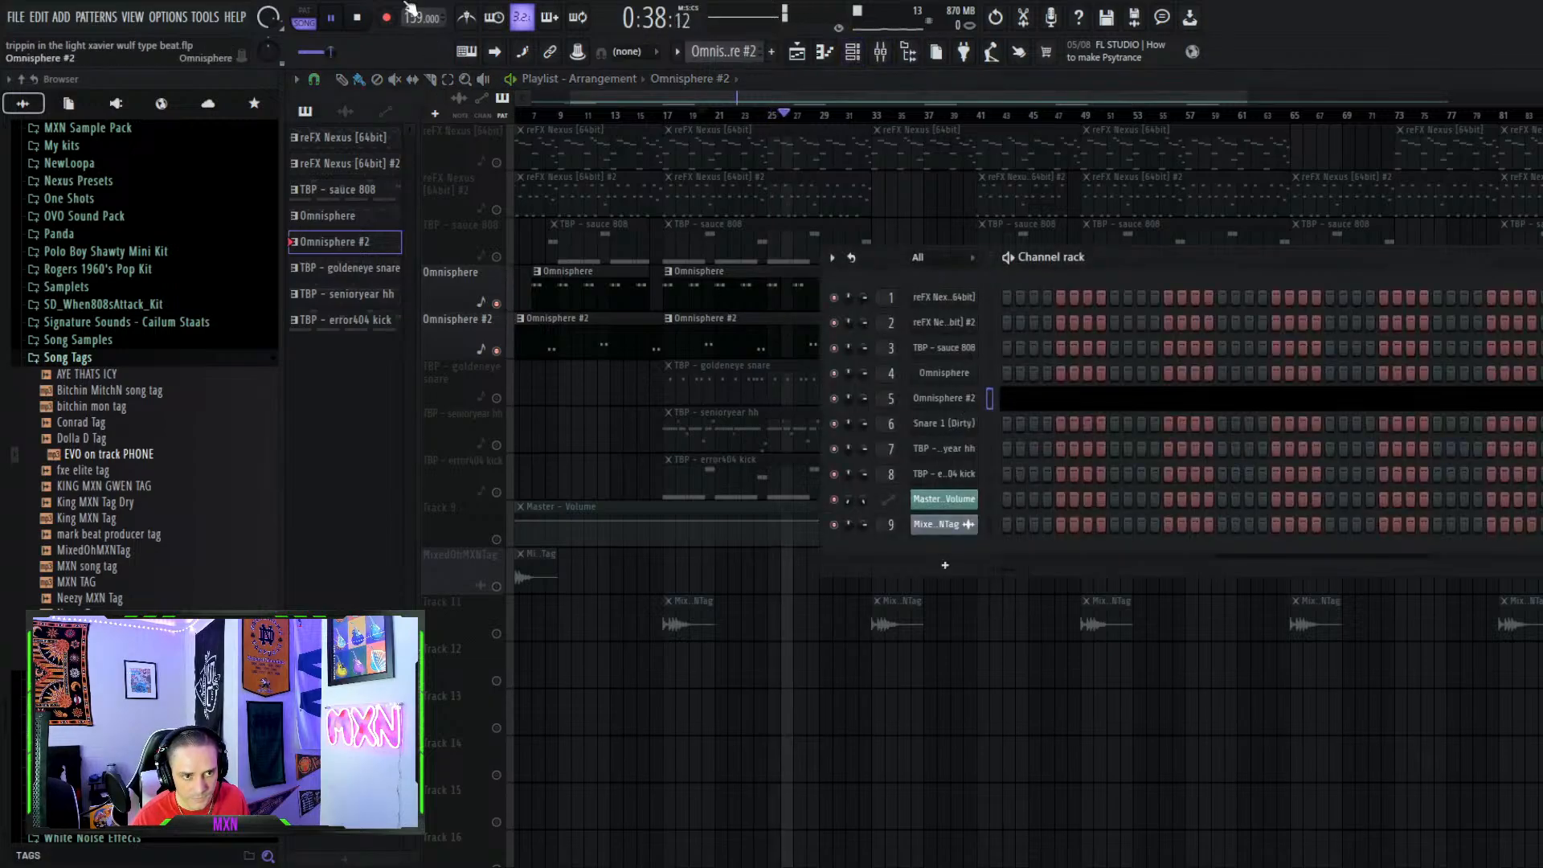
left_click(359, 18)
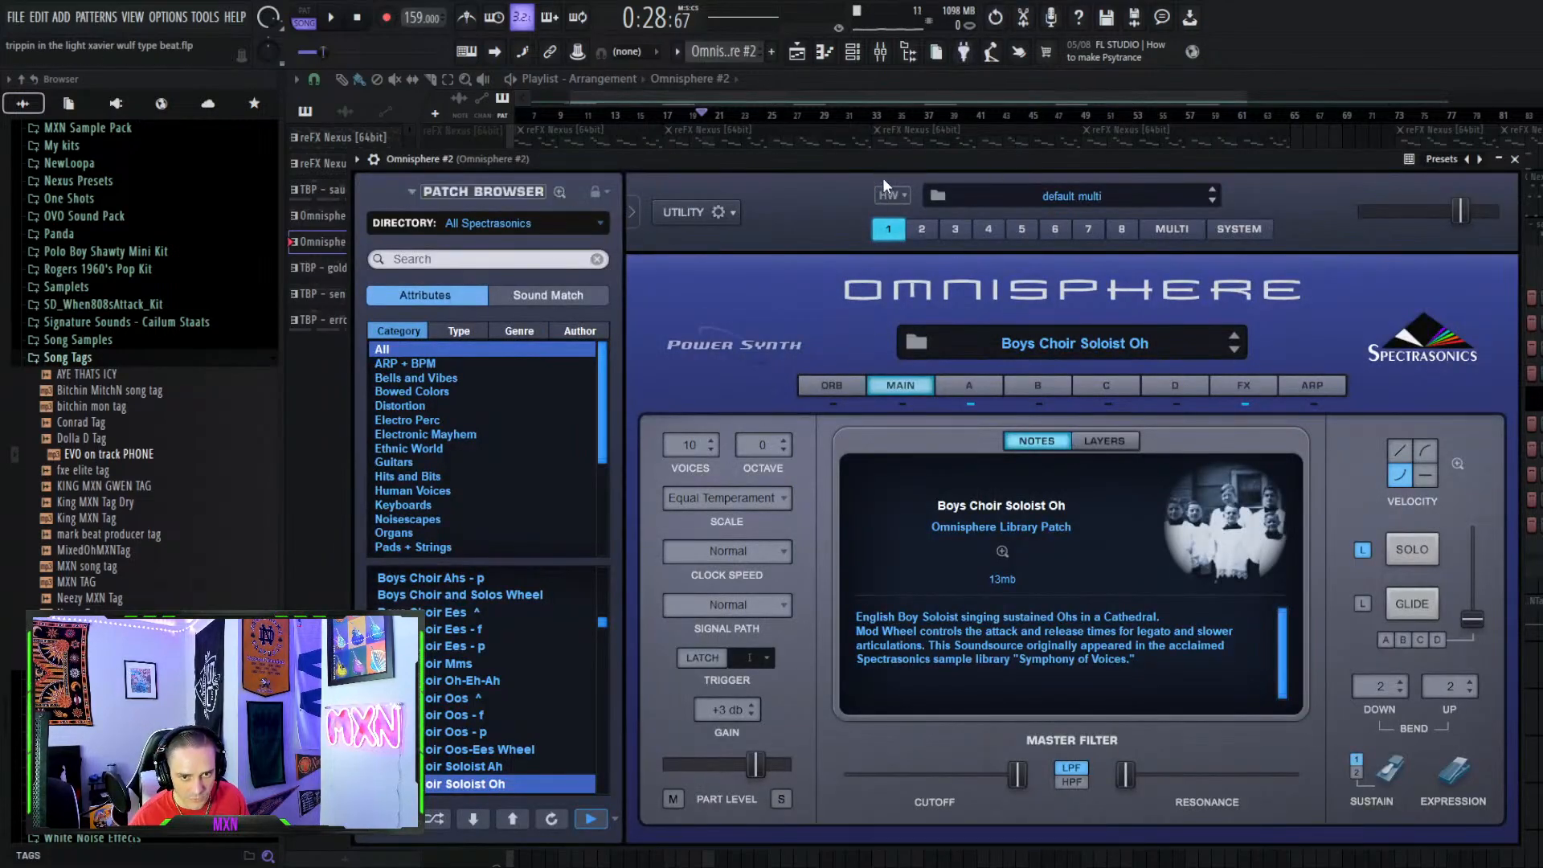
Move the Omnisphere #2 plugin window aside and examine the Omnisphere #2 and Omnisphere patterns in the piano roll
left_click_drag(883, 177, 1542, 84)
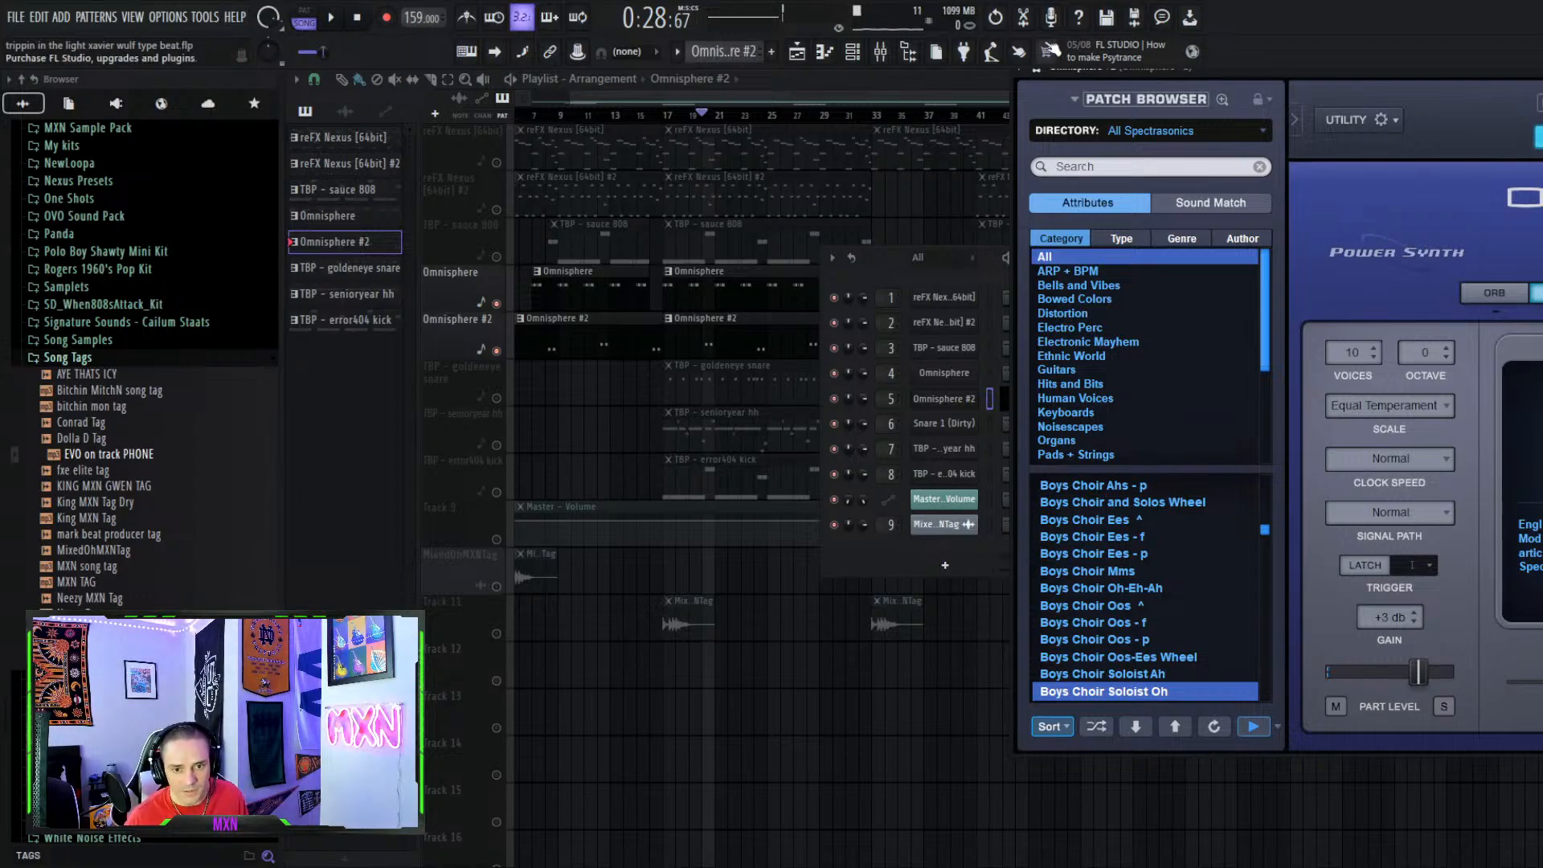
double_click(731, 323)
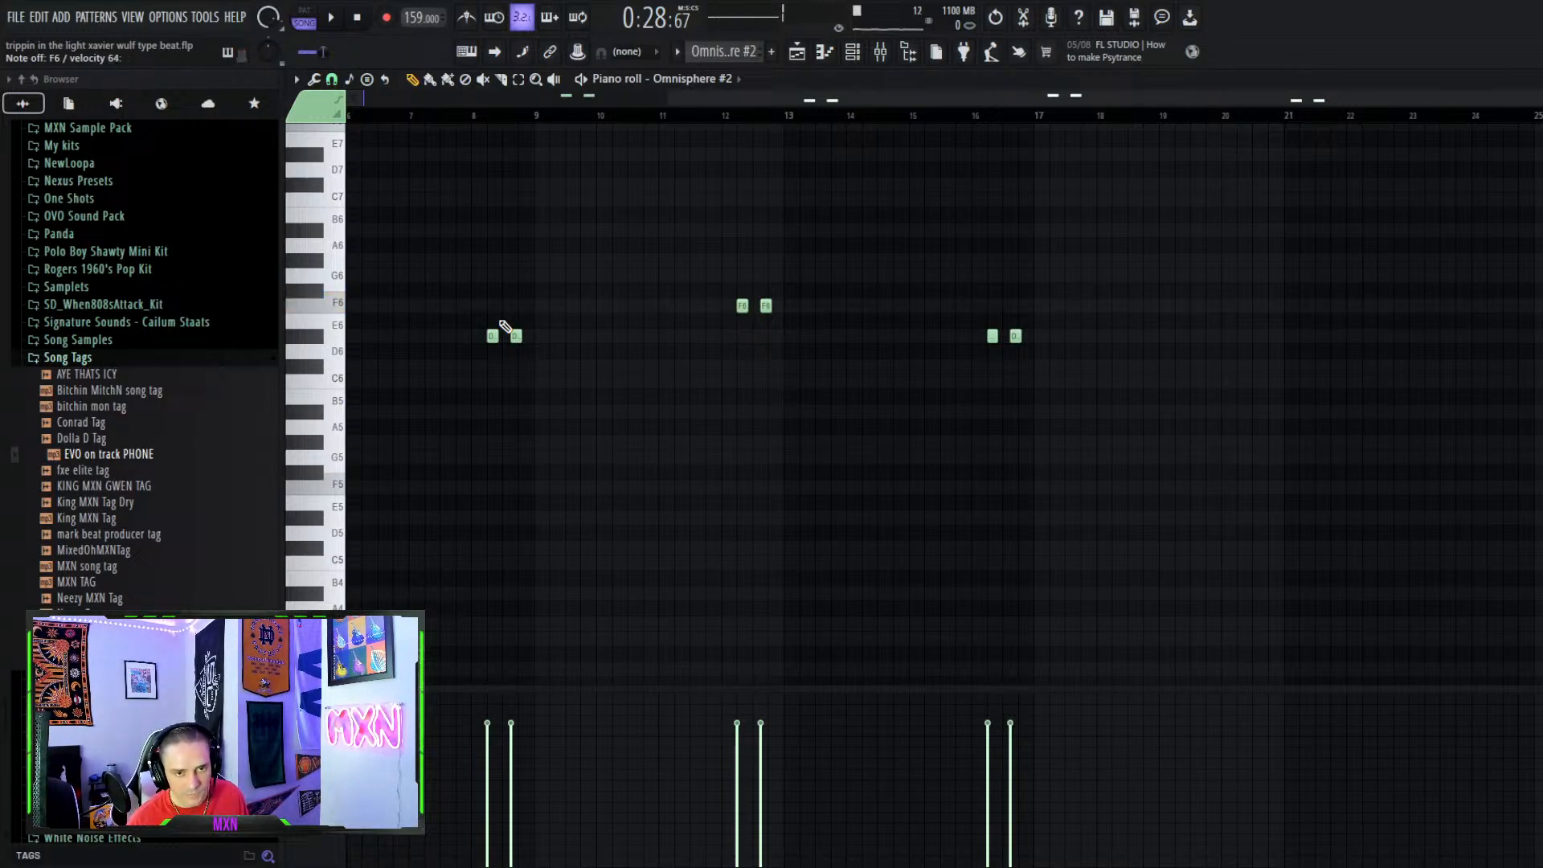
left_click(853, 51)
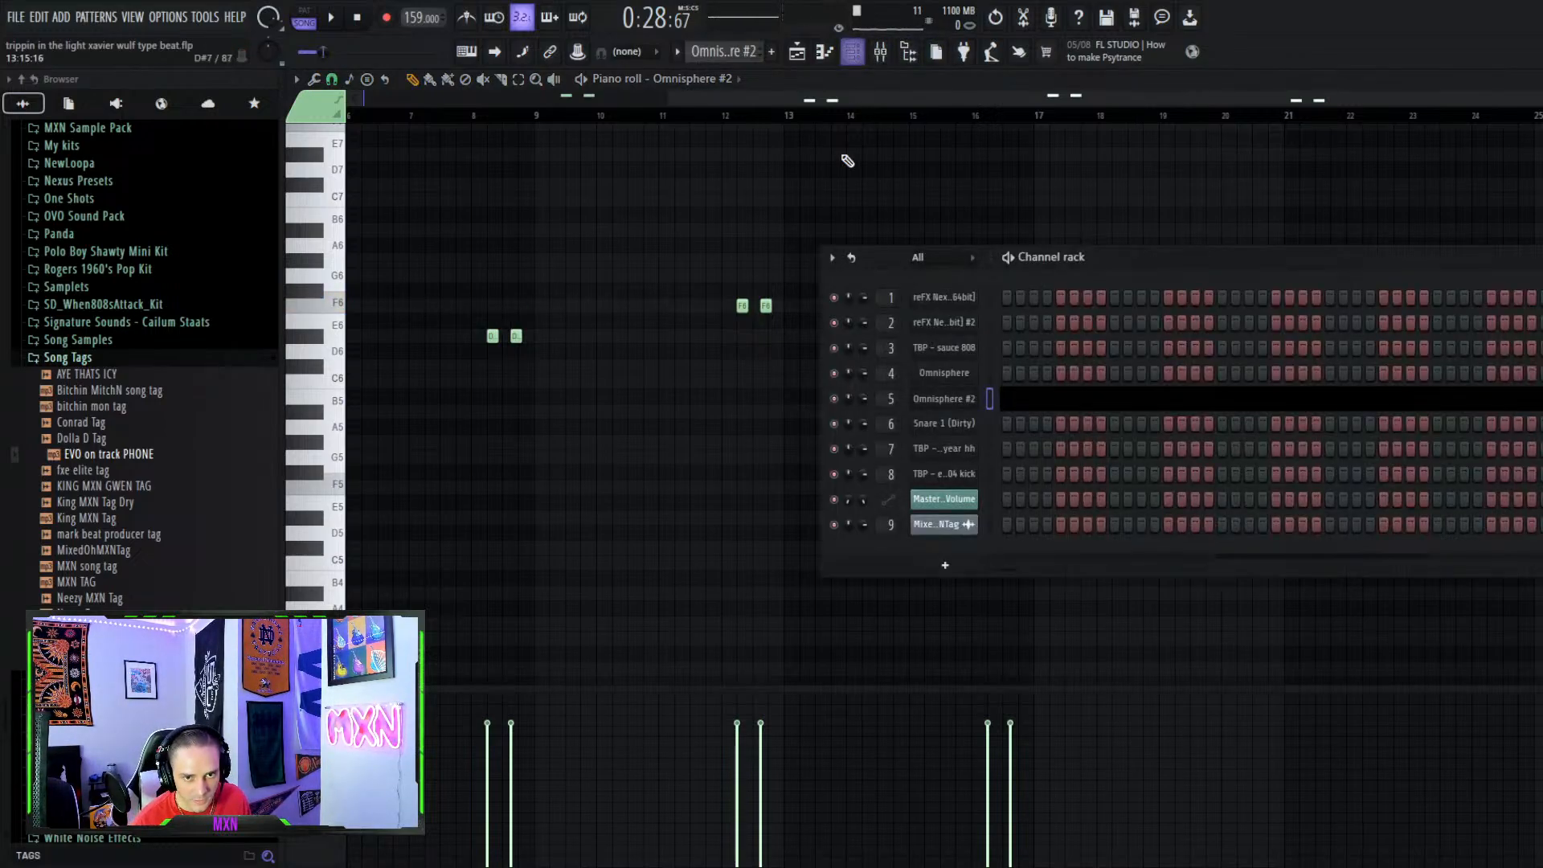
left_click(965, 373)
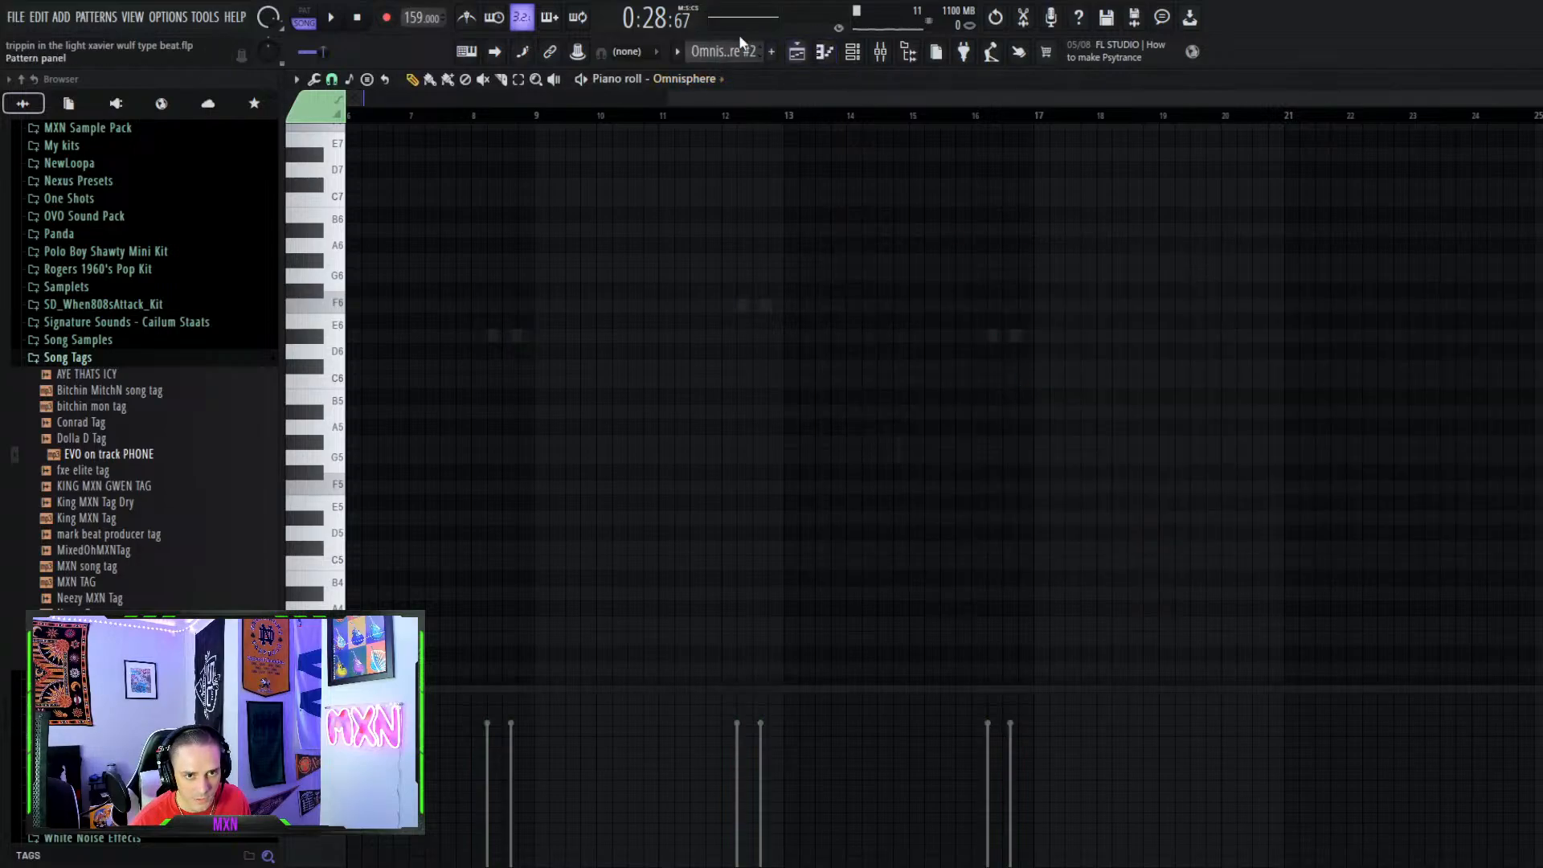
scroll(734, 48, "up", 1)
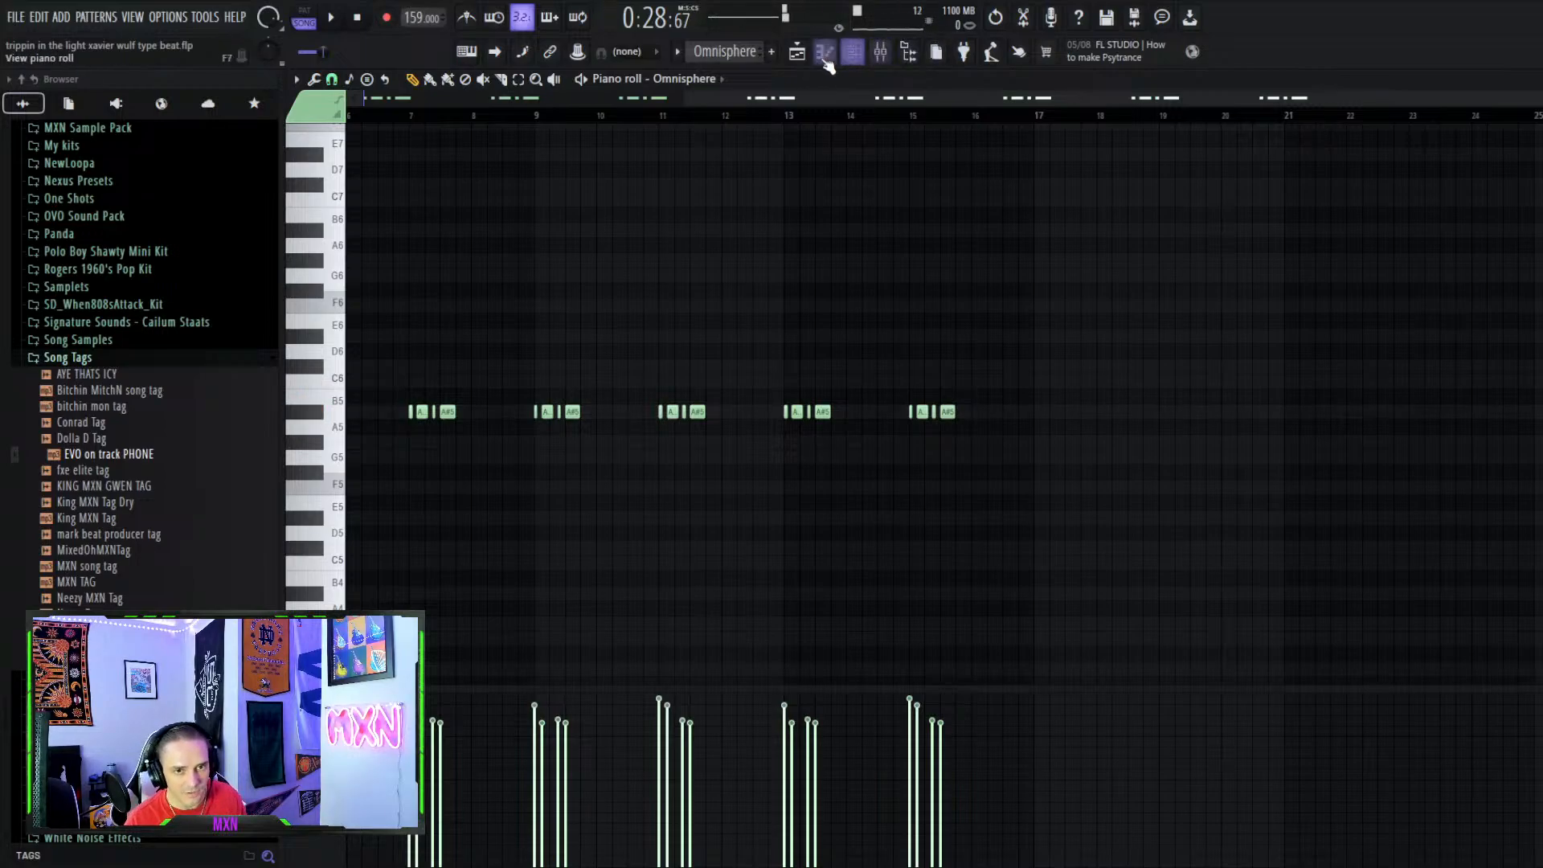
Bring all playlist tracks back in, mute the producer tags on Track 11, and set the playback position to bar 17
left_click(797, 51)
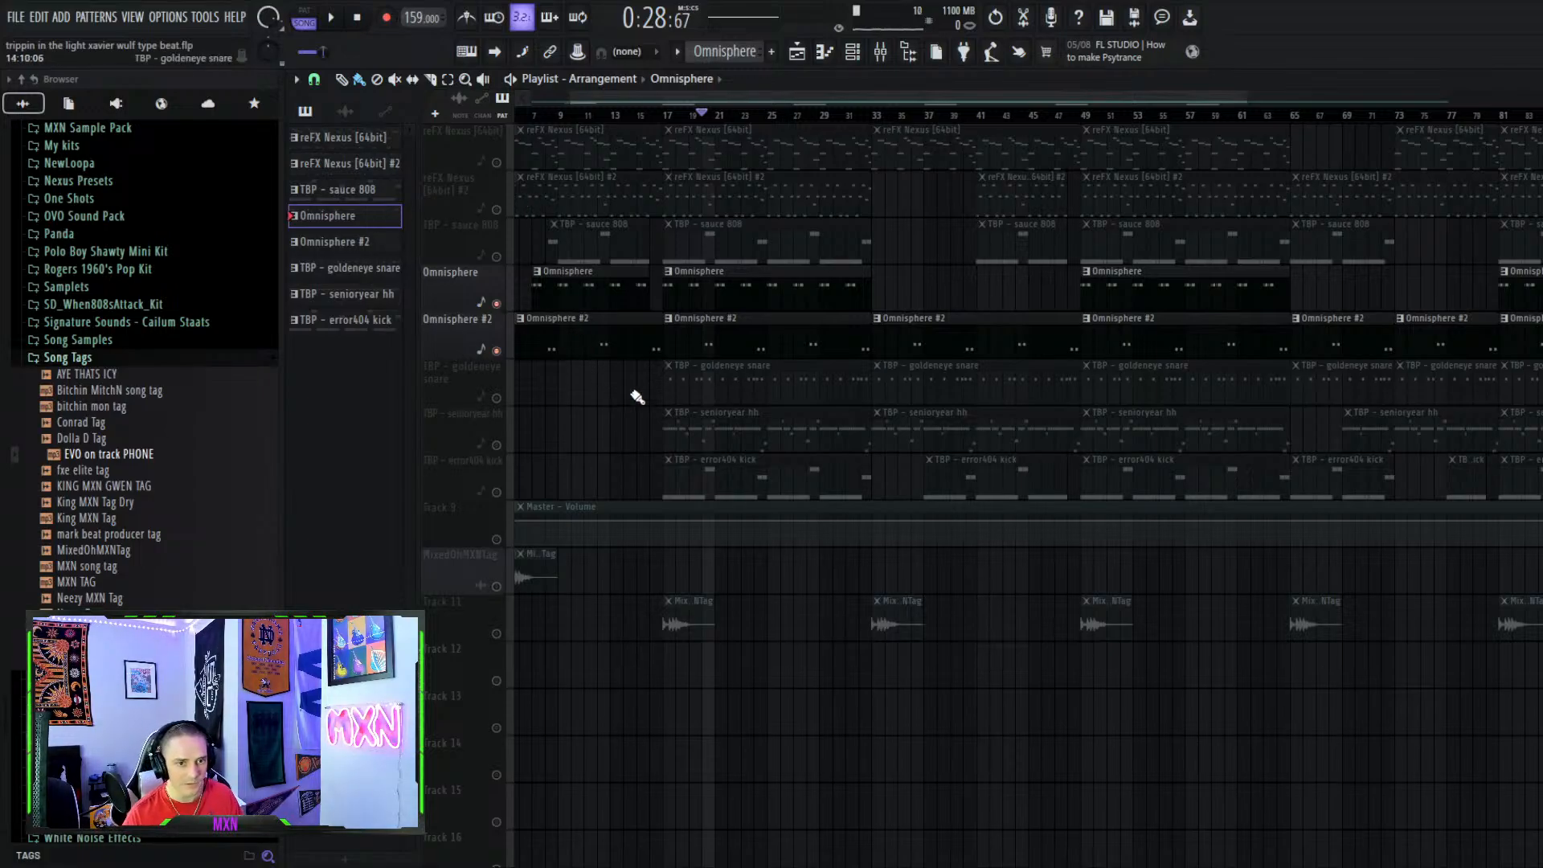
left_click(496, 350, "ctrl")
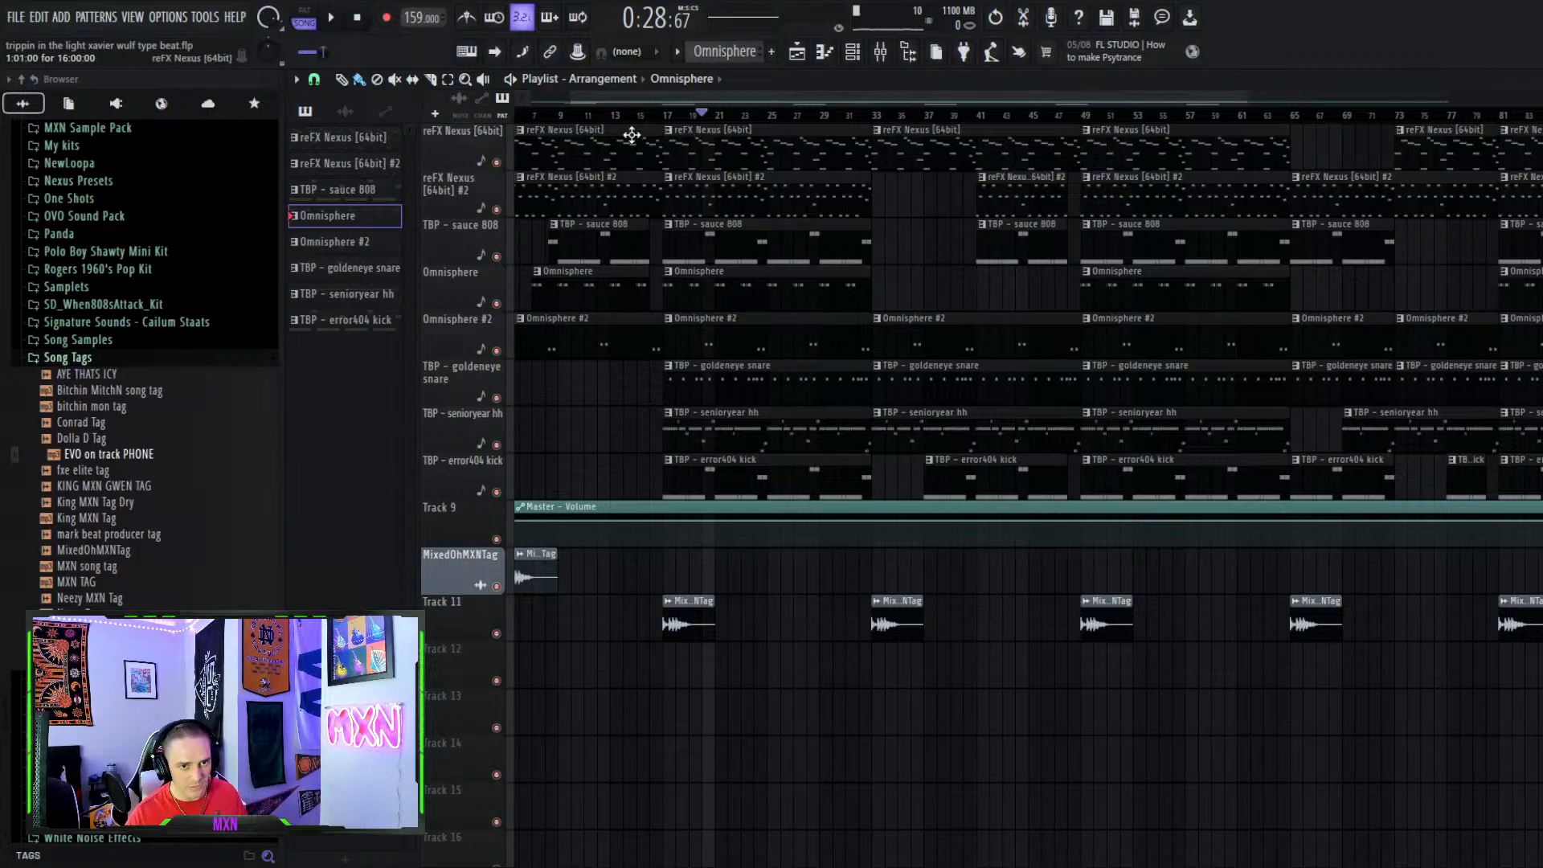
left_click(497, 633)
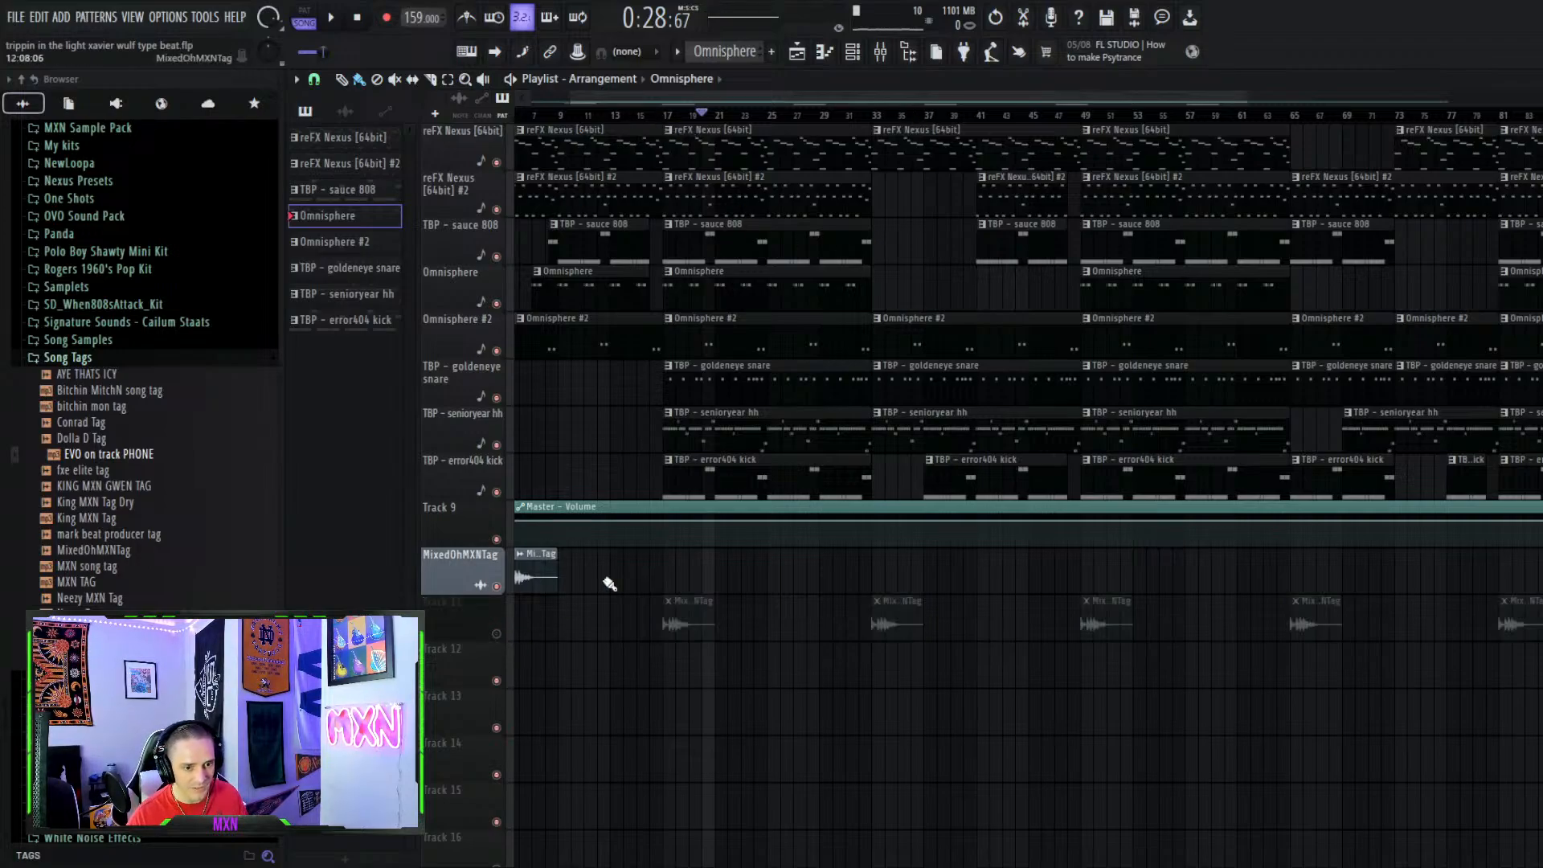
left_click(666, 117)
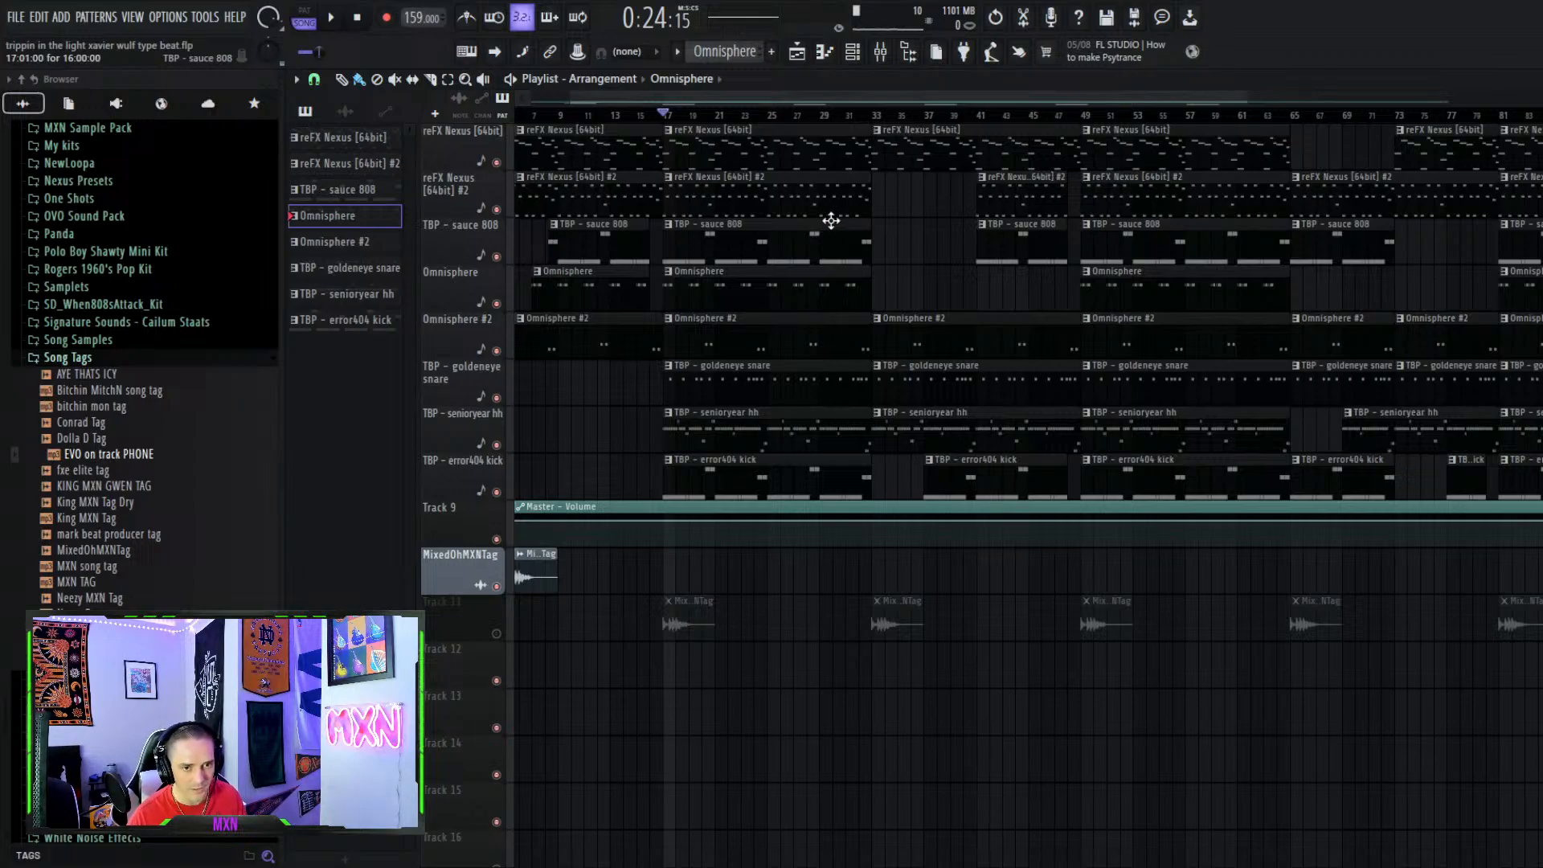
Mute both Omnisphere and both reFX Nexus tracks, play the drums and 808 from bar 17, and stop playback
left_click(500, 305)
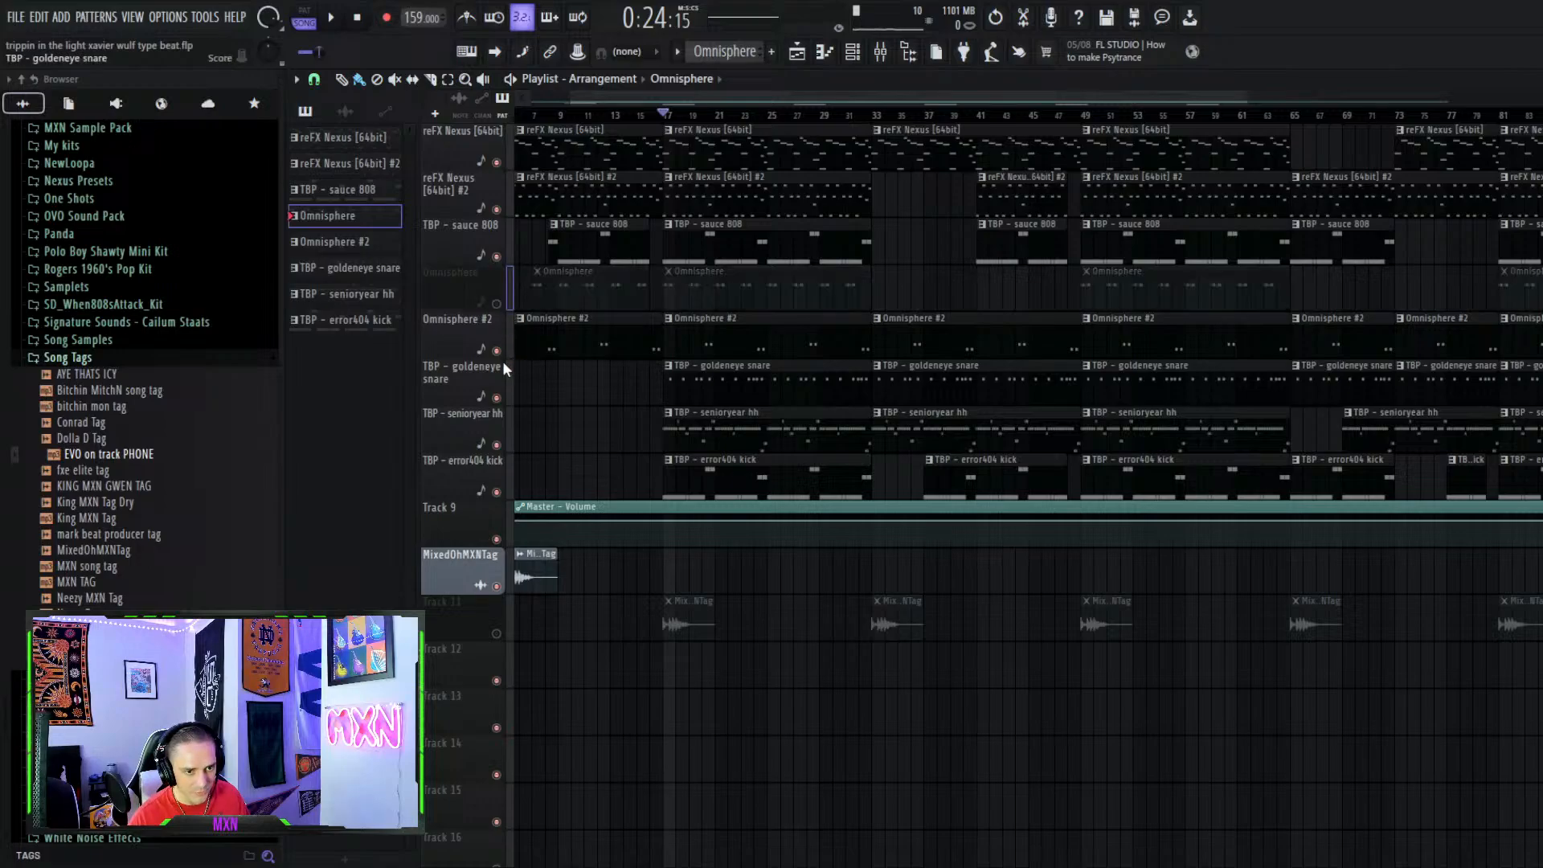
left_click(501, 353)
left_click(497, 163)
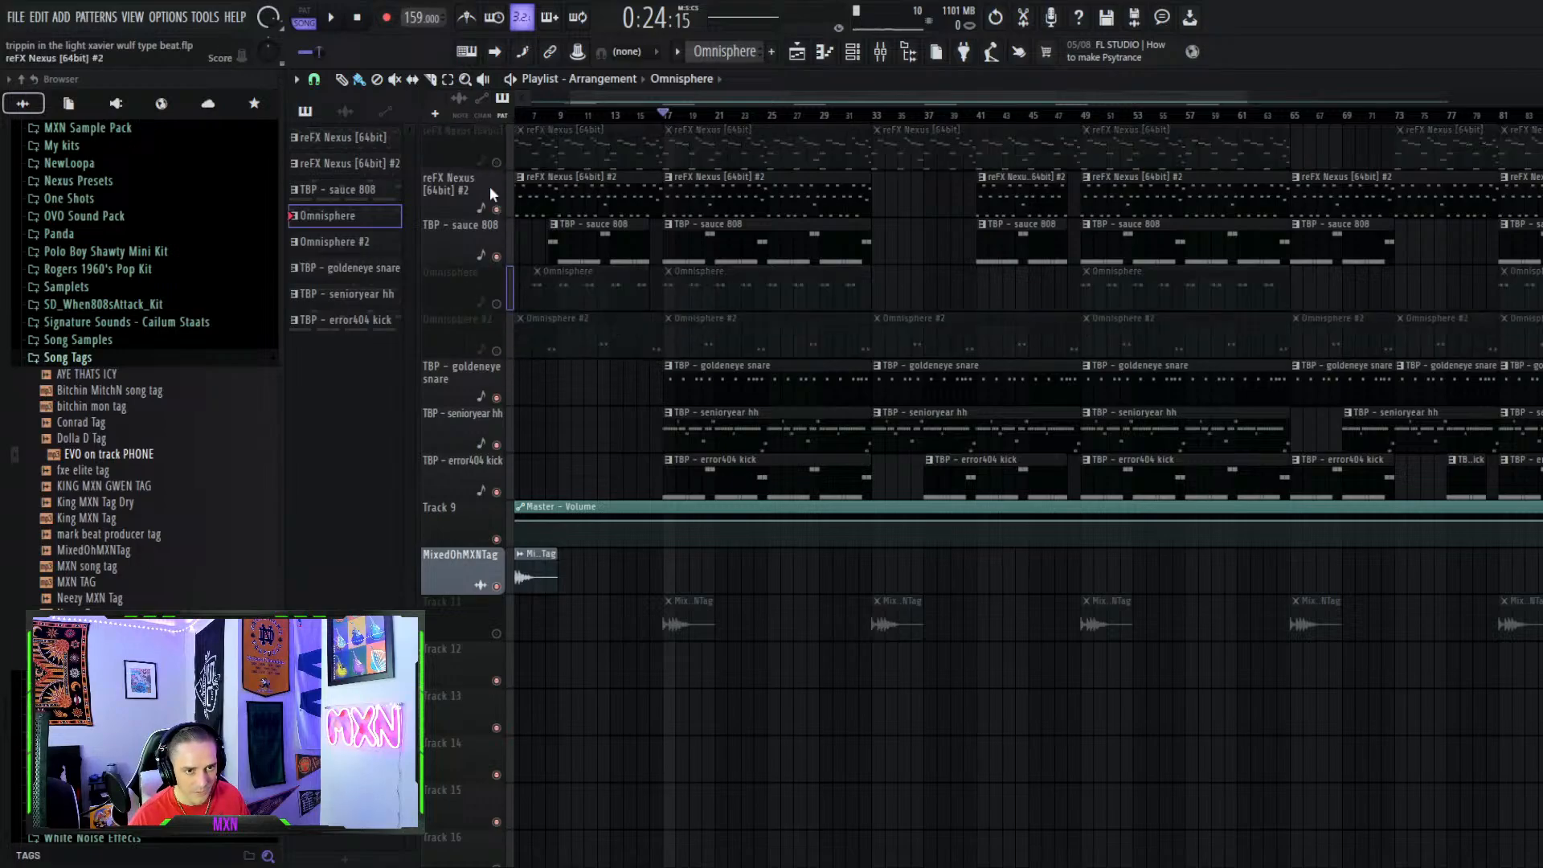
left_click(498, 210)
key("space")
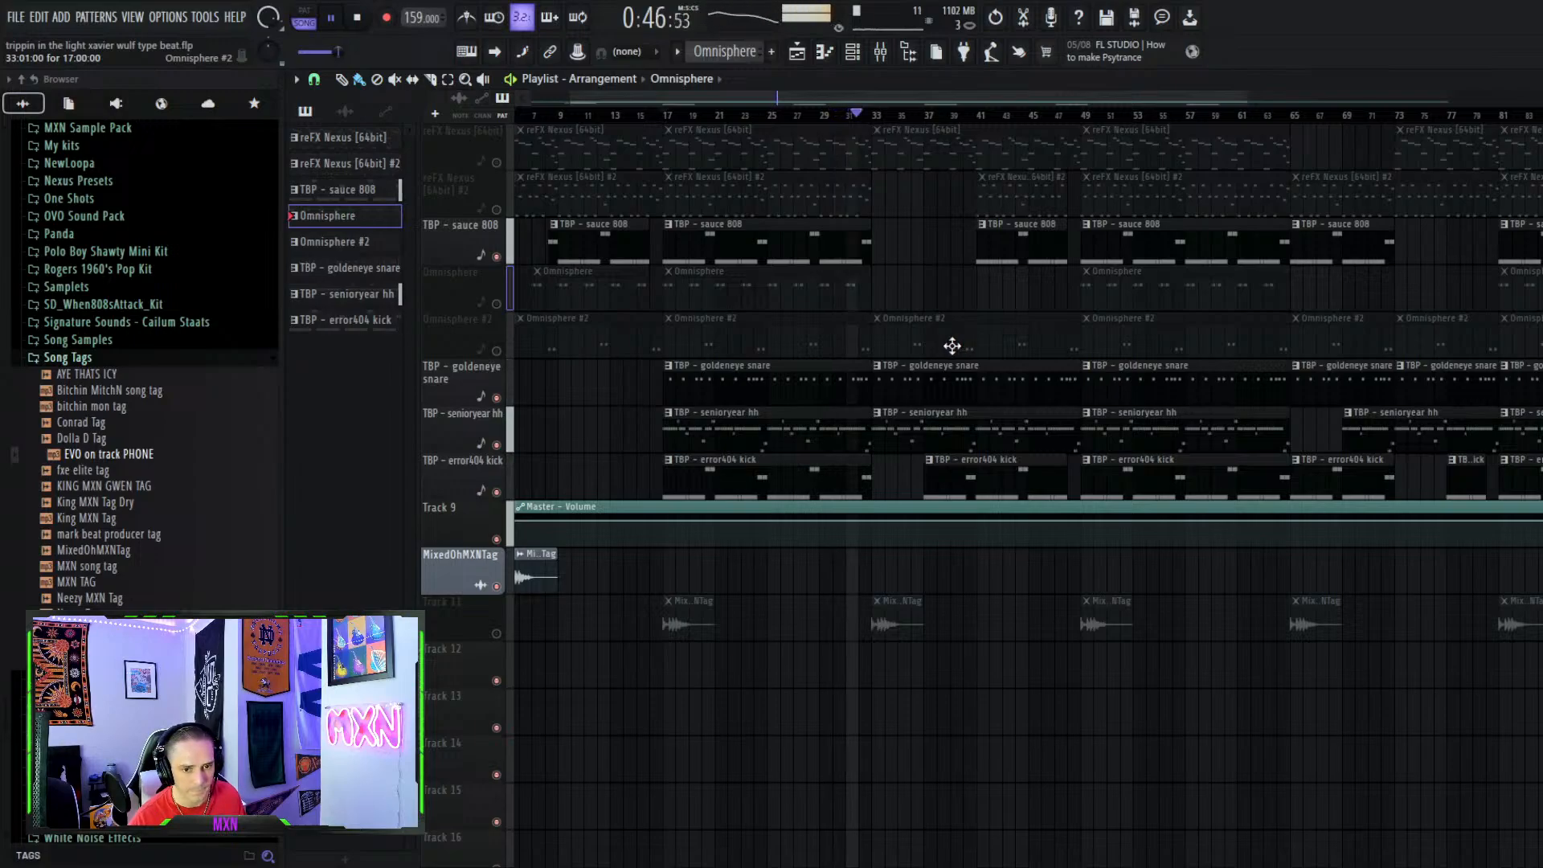
key("space")
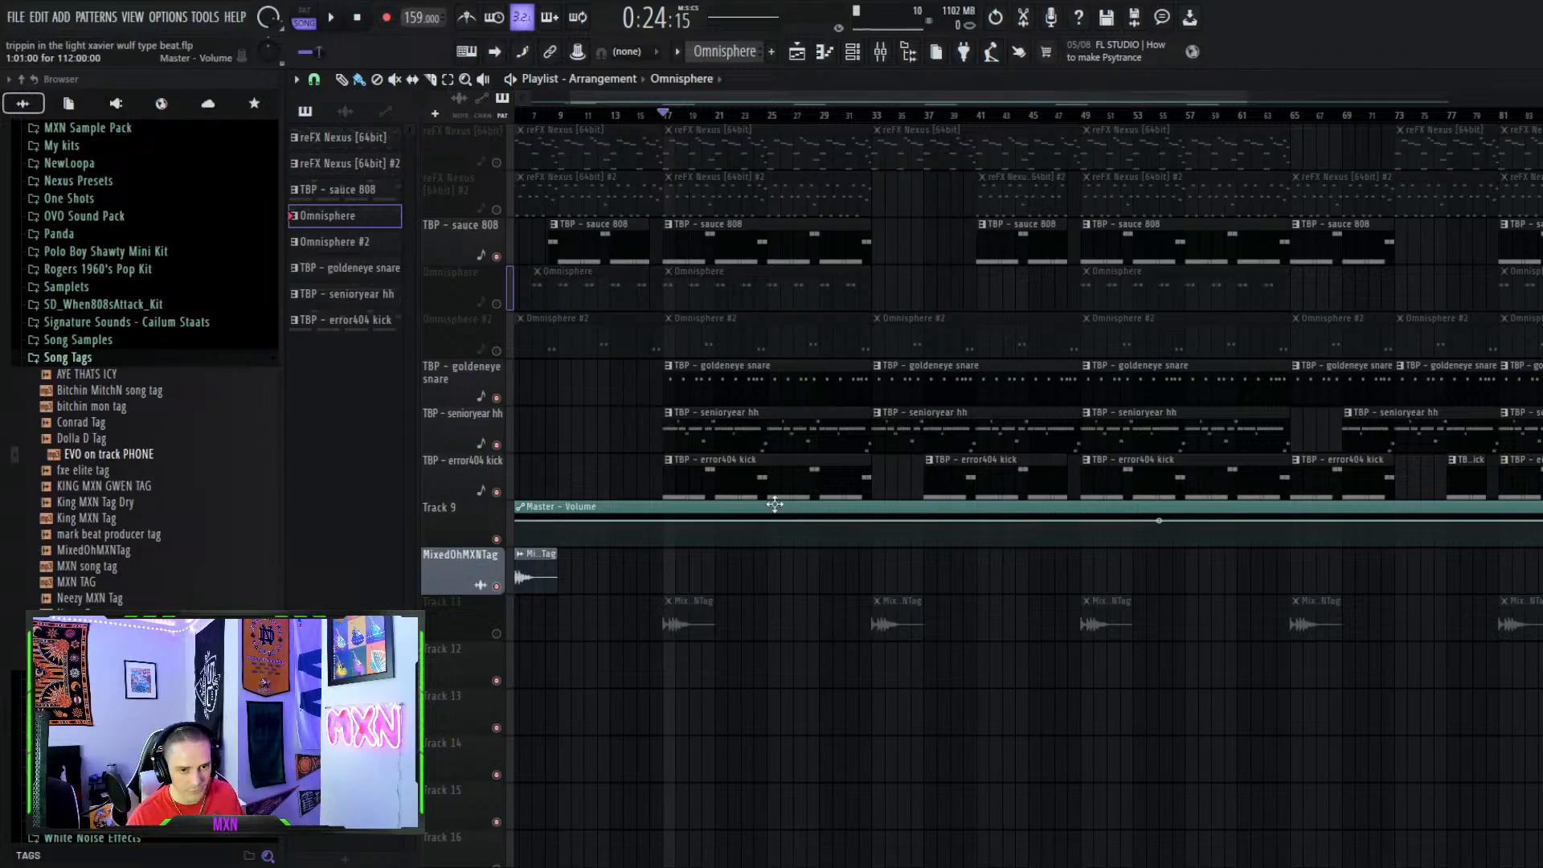
Unmute all playlist tracks and compare the error404 kick pattern with the sauce 808 pattern in the piano roll
right_click(497, 492)
right_click(497, 492)
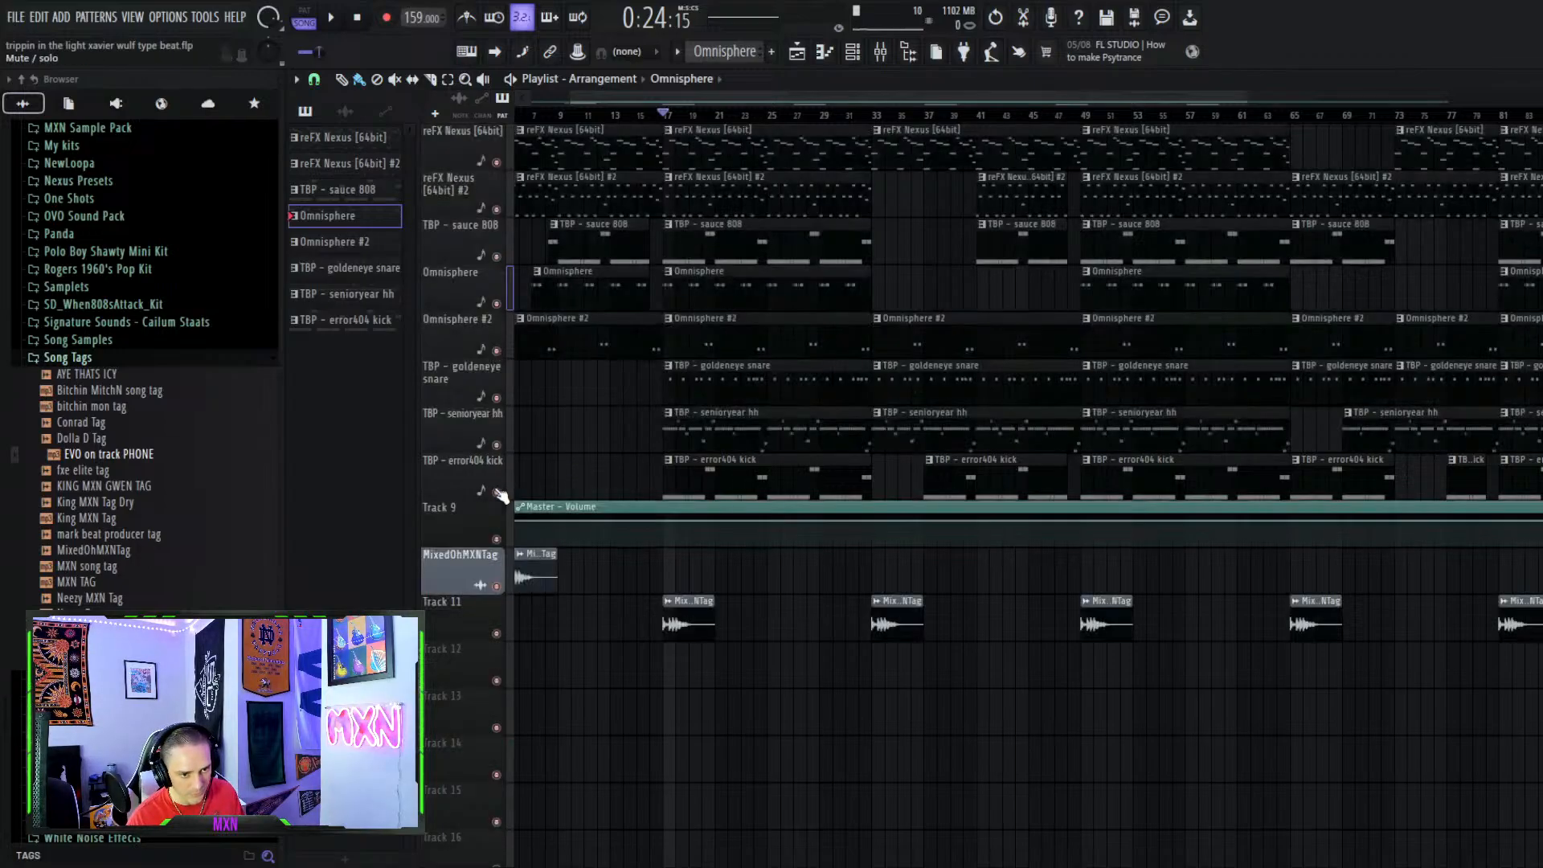
double_click(723, 475)
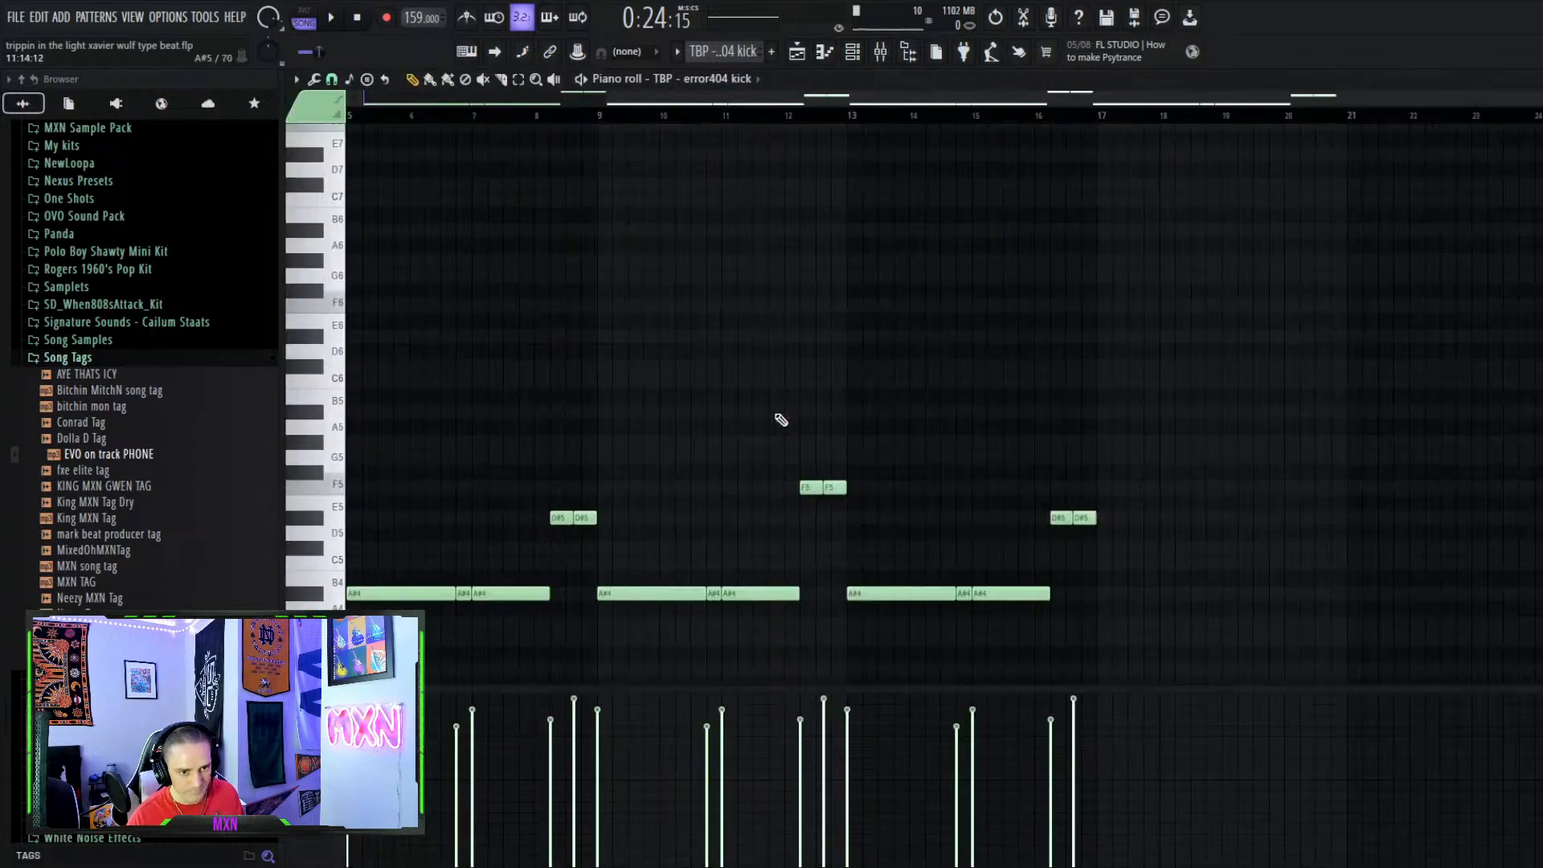
key("Escape")
double_click(727, 228)
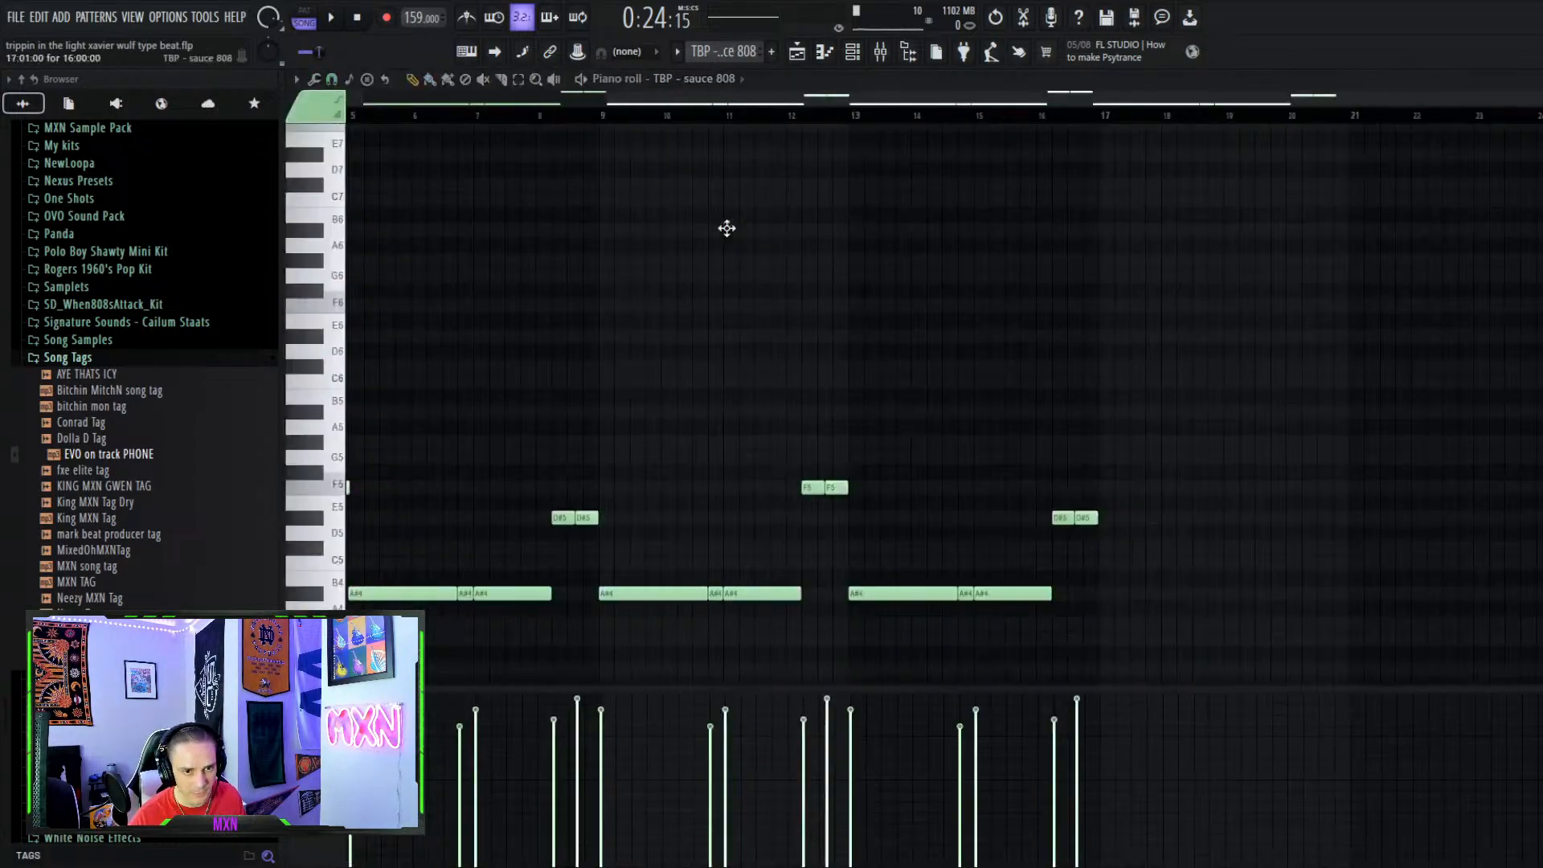
scroll(488, 431, "down", 2)
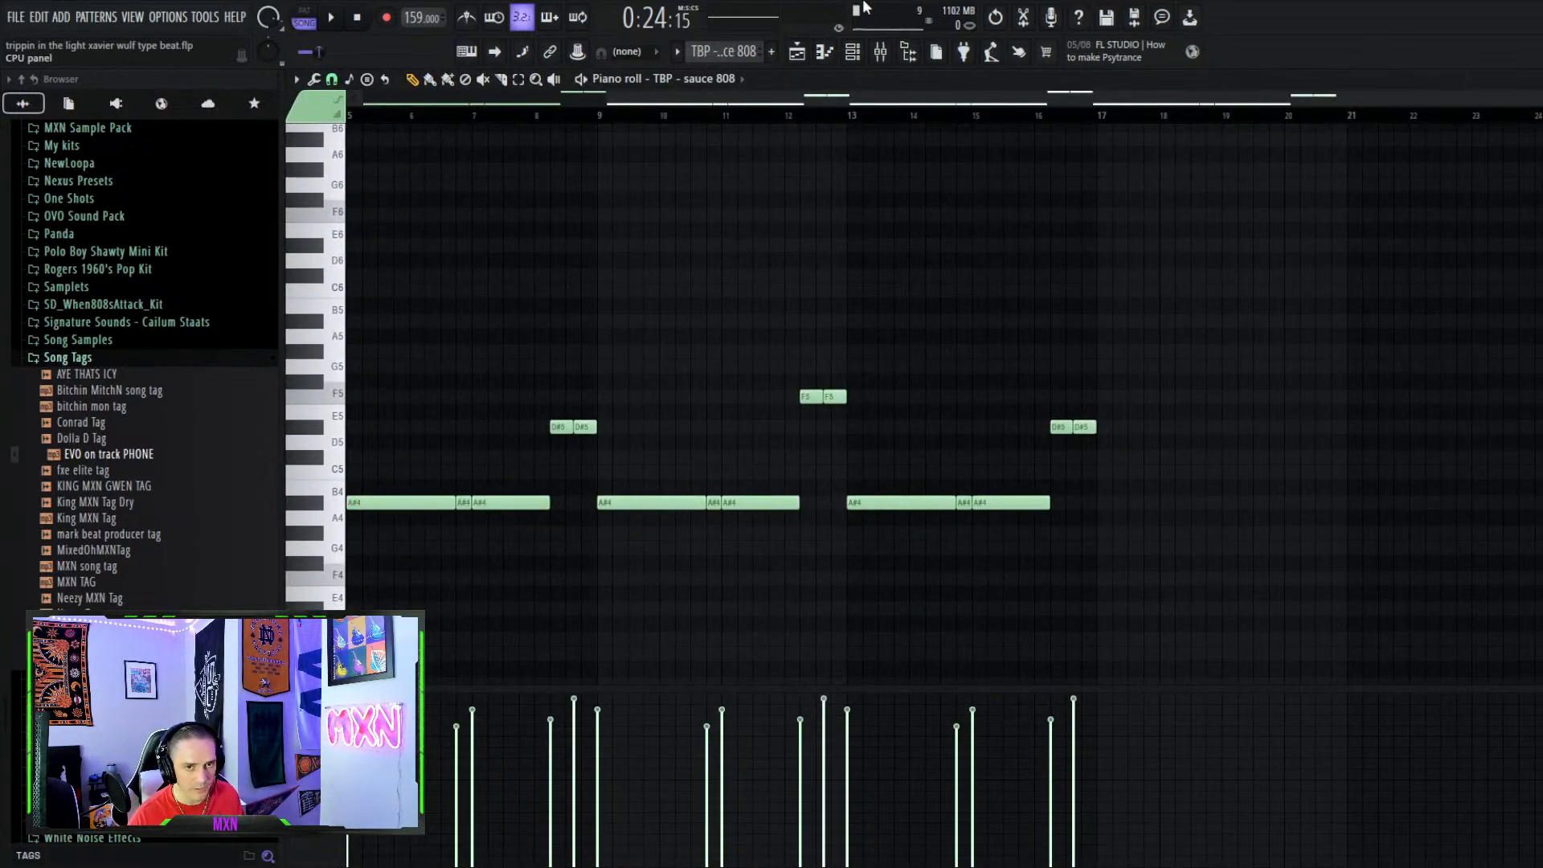
Isolate the sauce 808 with both reFX Nexus tracks in the playlist, play them from bar 17, and stop playback
left_click(798, 52)
left_click(496, 303, "ctrl")
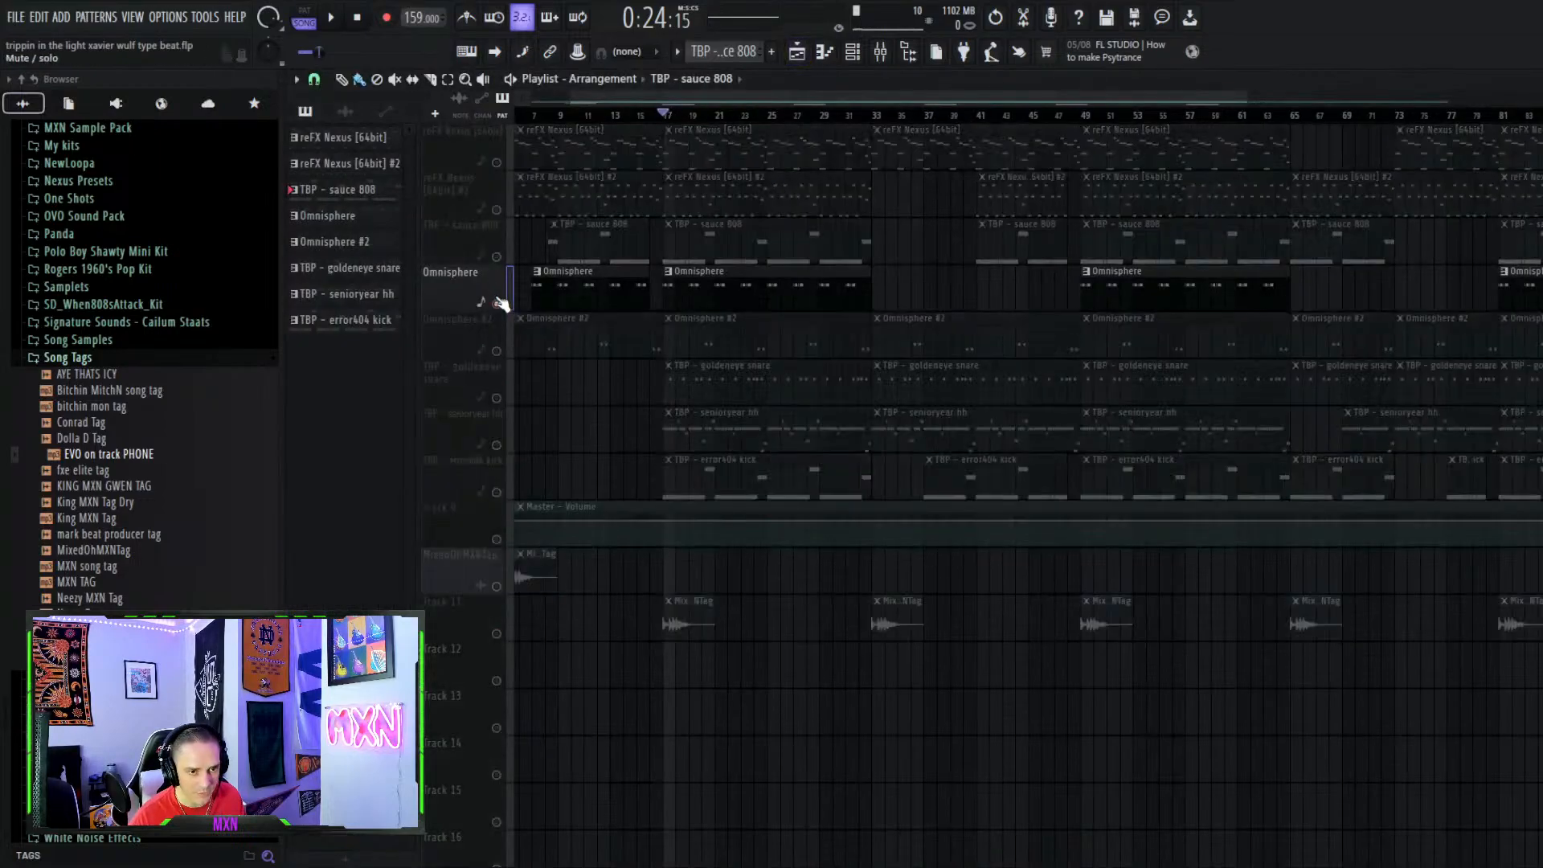
right_click(496, 303)
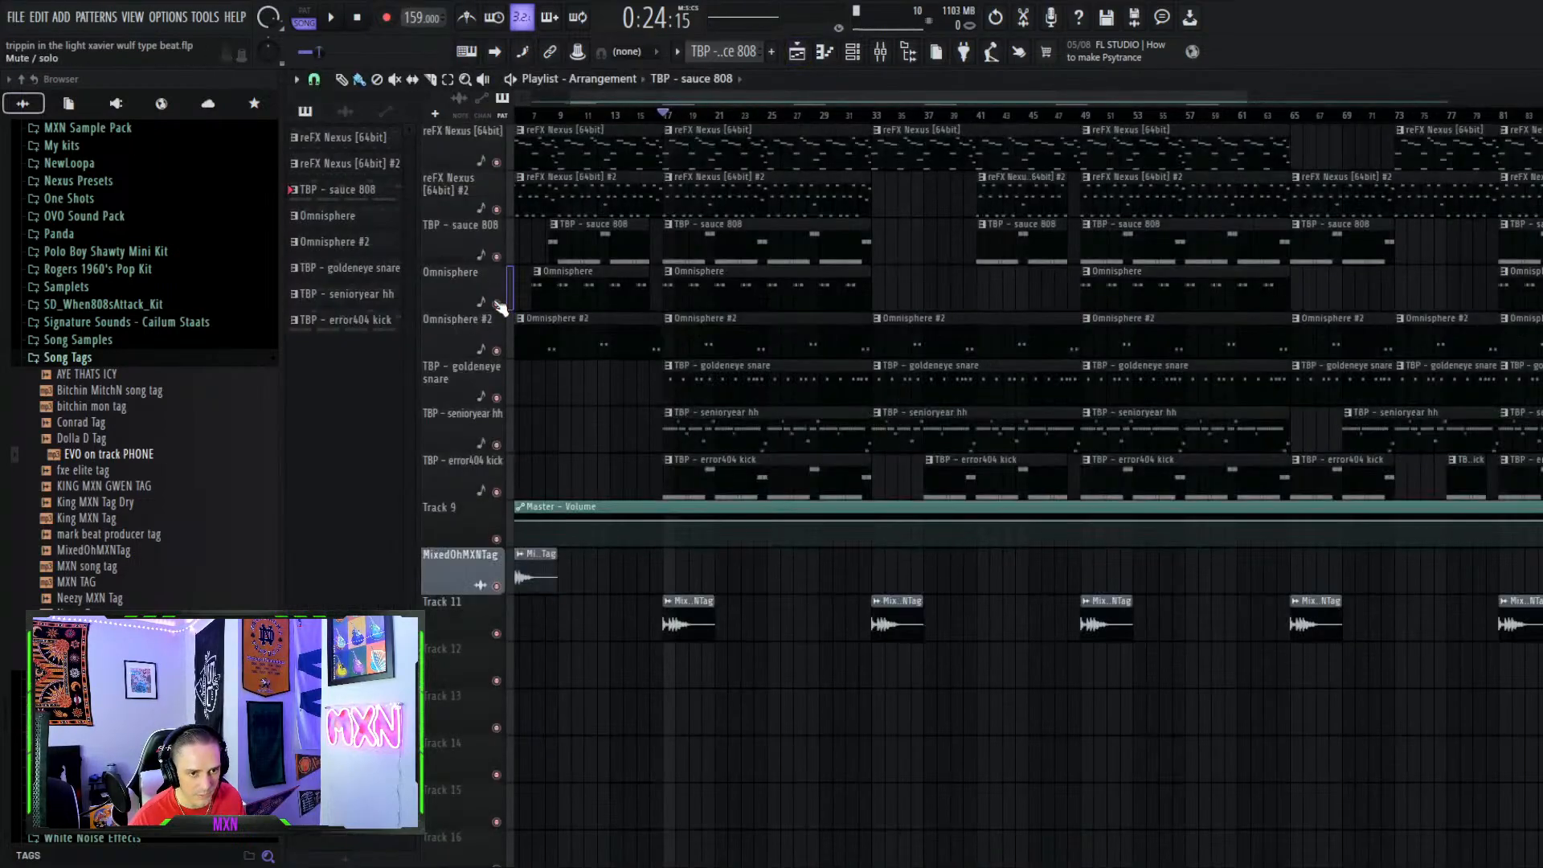
right_click(496, 256)
left_click(496, 210)
left_click(496, 162)
key("space")
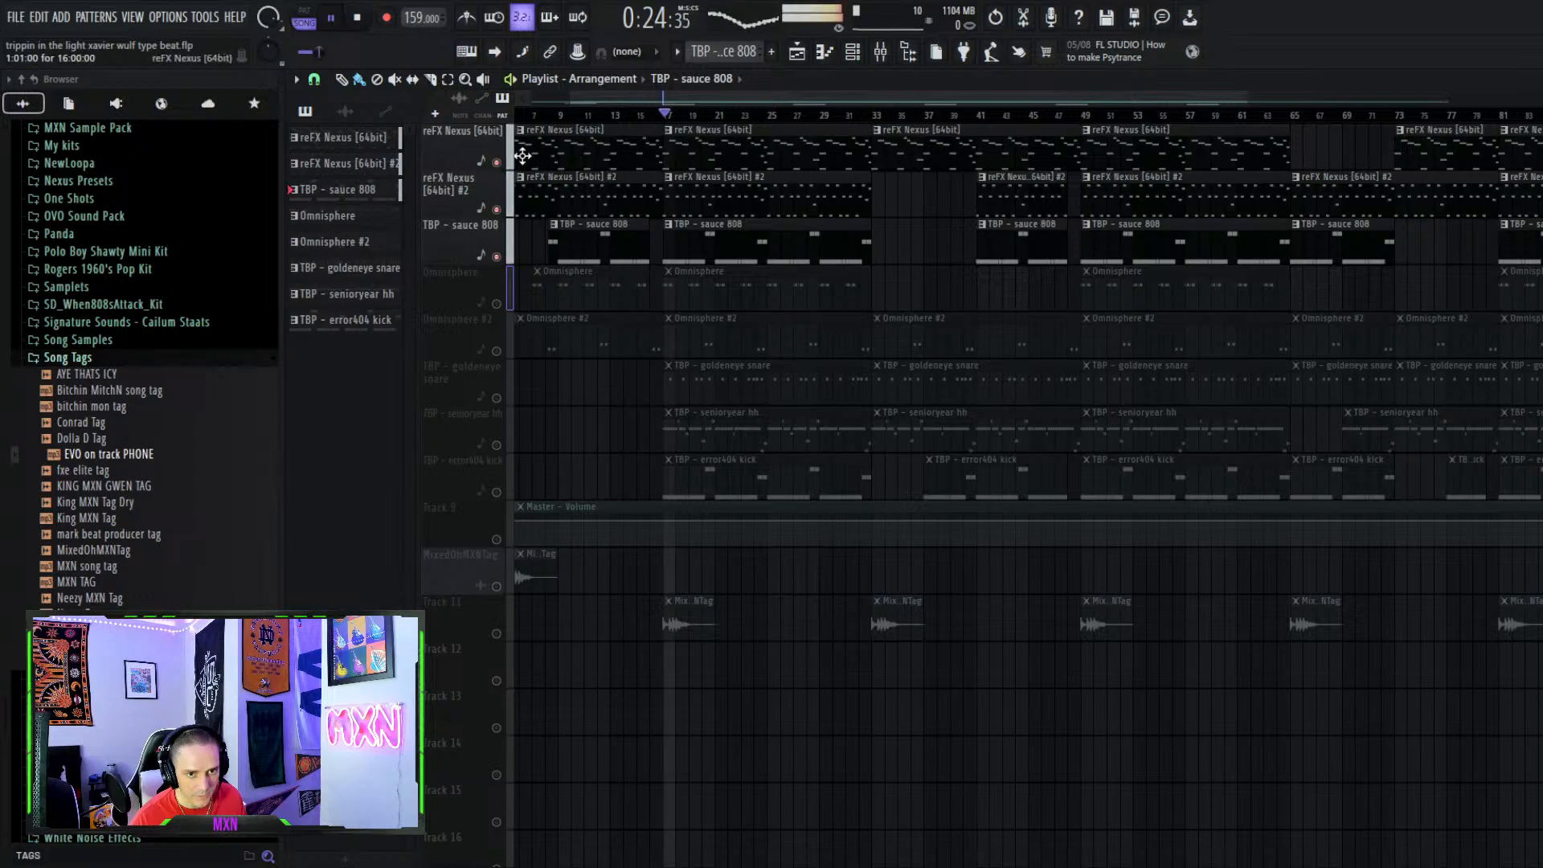
key("space")
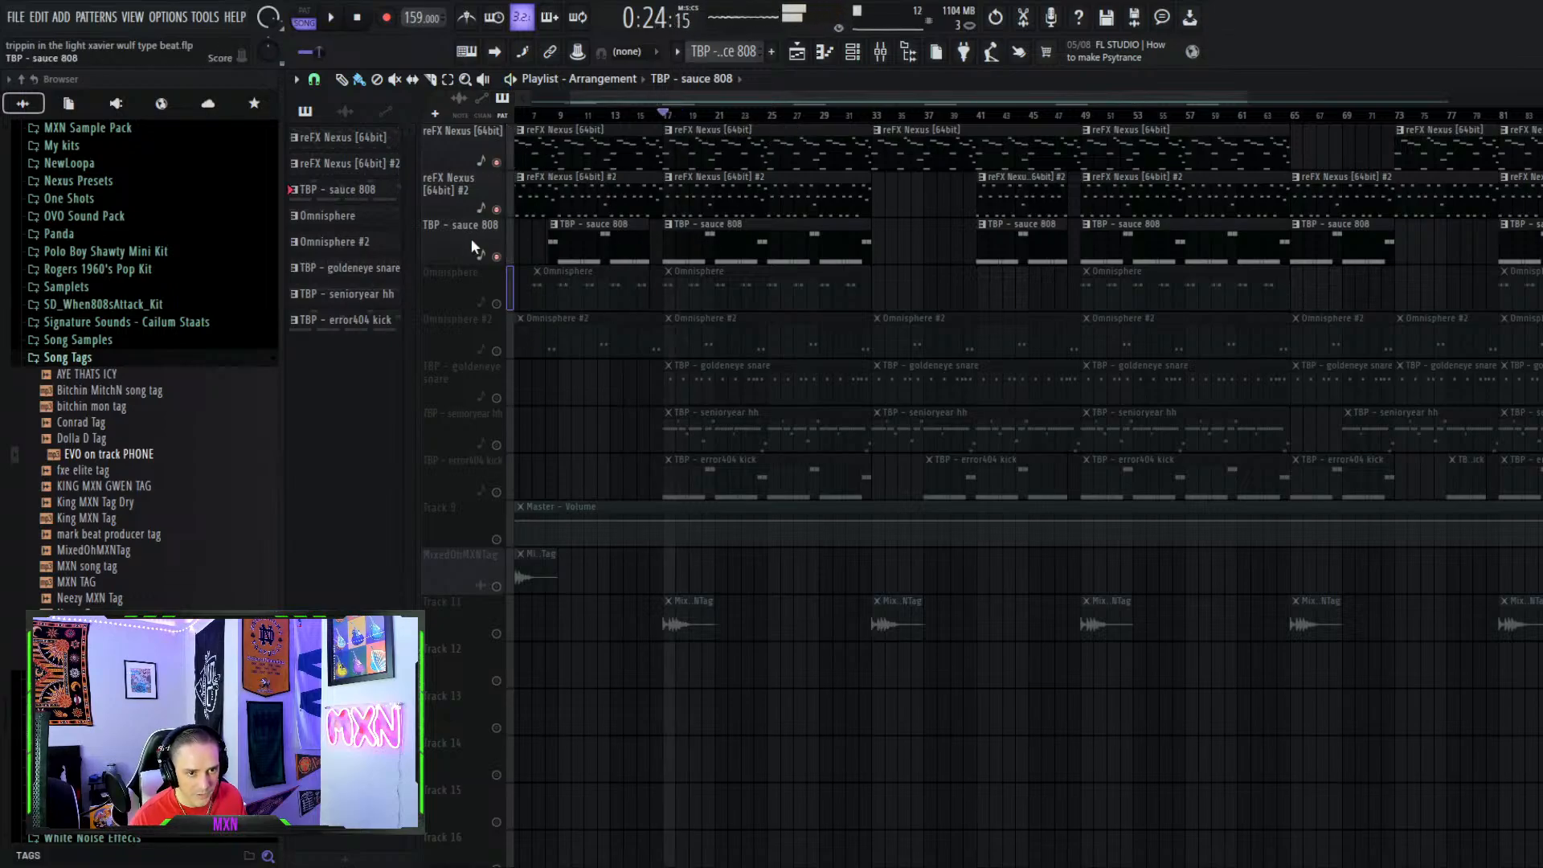
Bring all playlist tracks back in and play the song while viewing the sauce 808 pattern from bar 1 in the piano roll
right_click(496, 257)
double_click(696, 256)
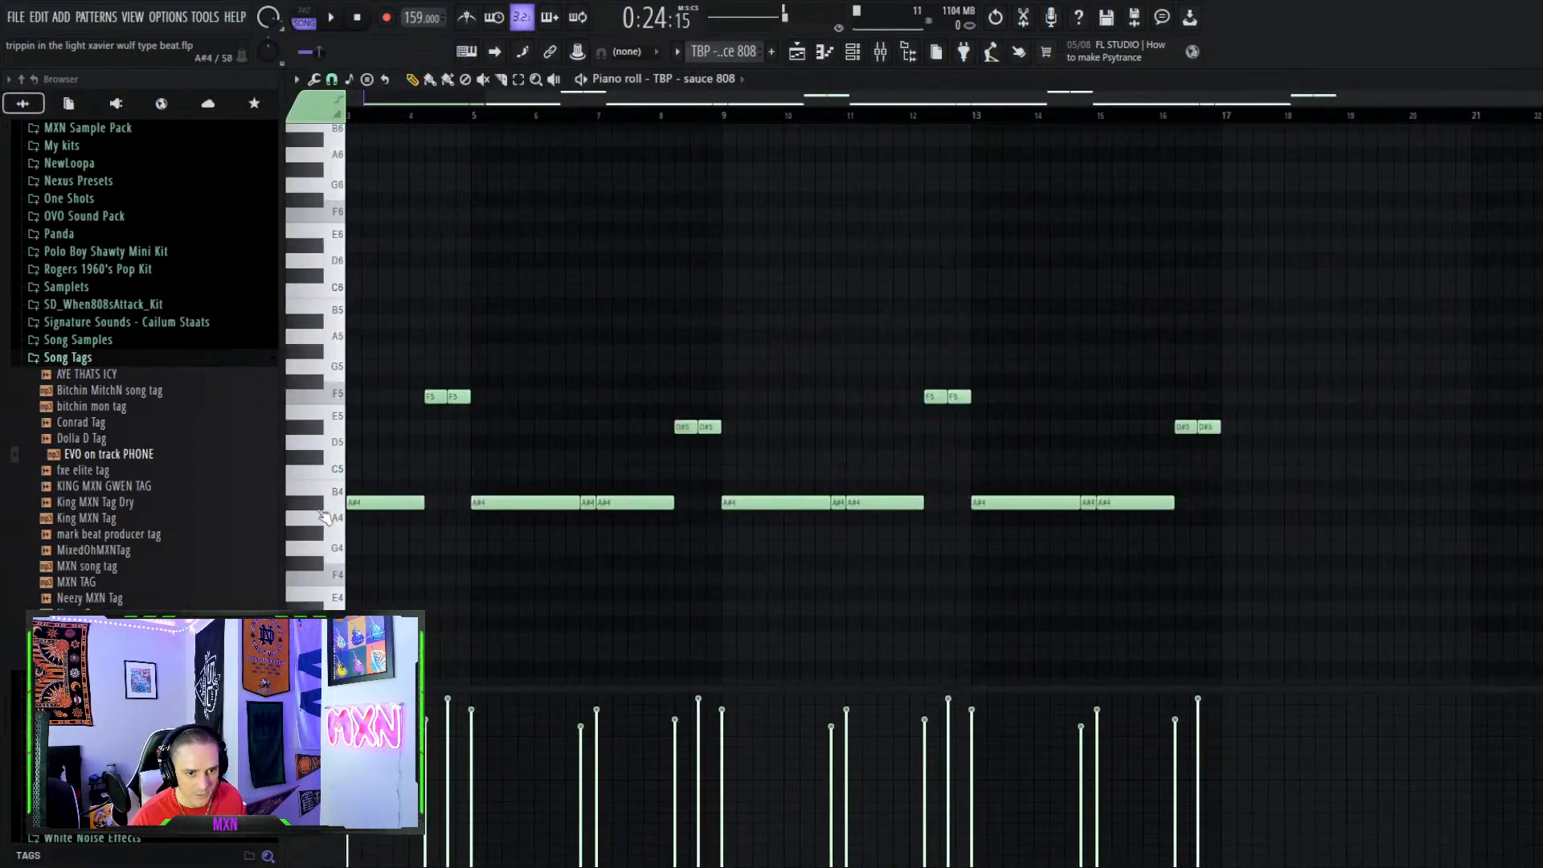
left_click_drag(788, 96, 369, 93)
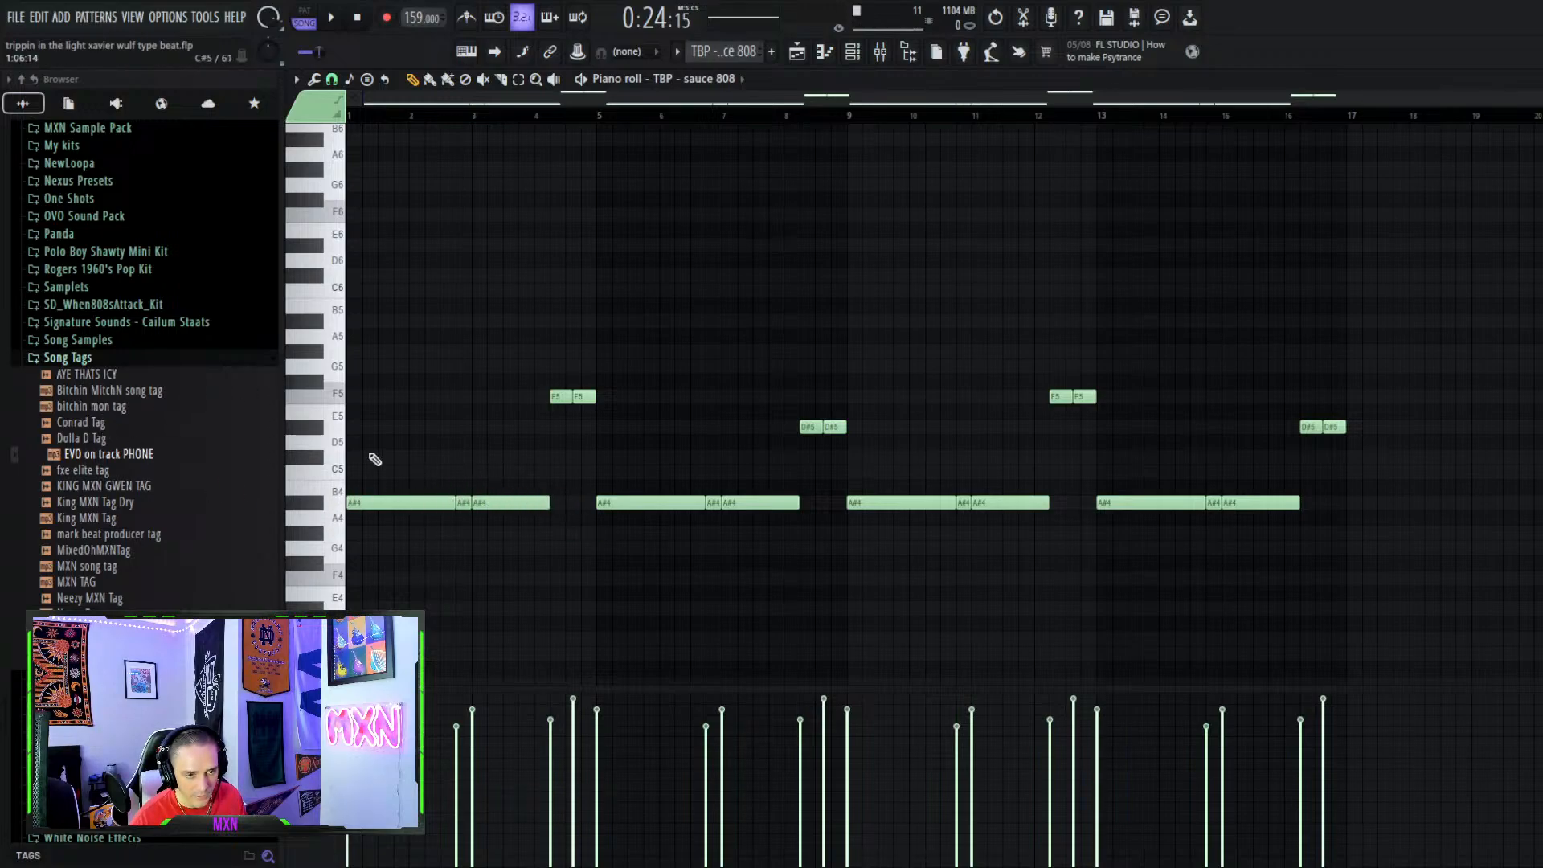
key("space")
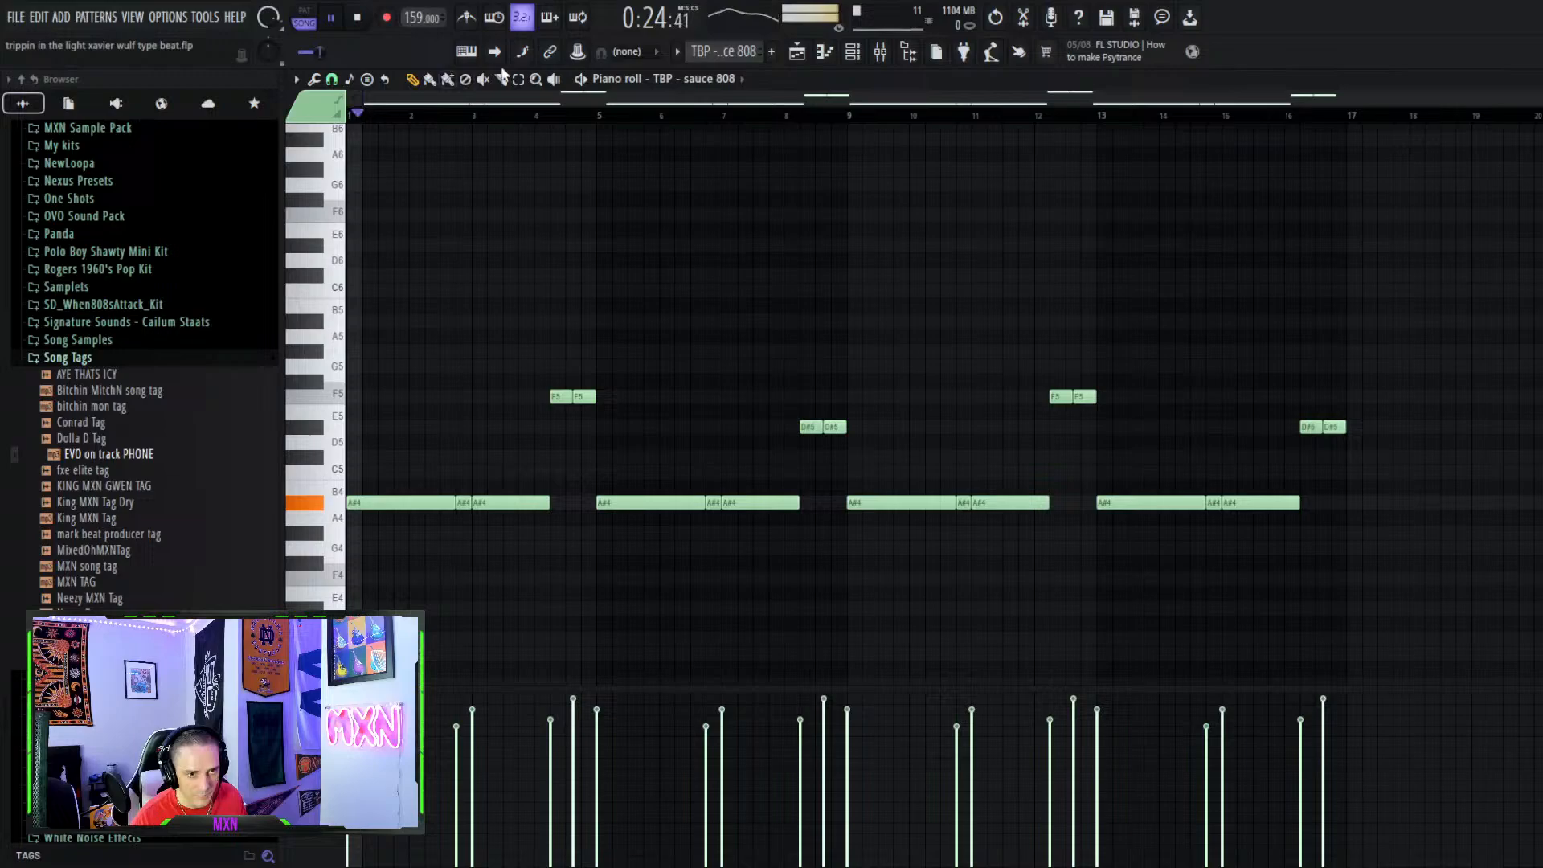
Examine the sauce 808 channel's sample waveform and volume envelope, stop playback, audition a note, and return to its piano roll
left_click(853, 51)
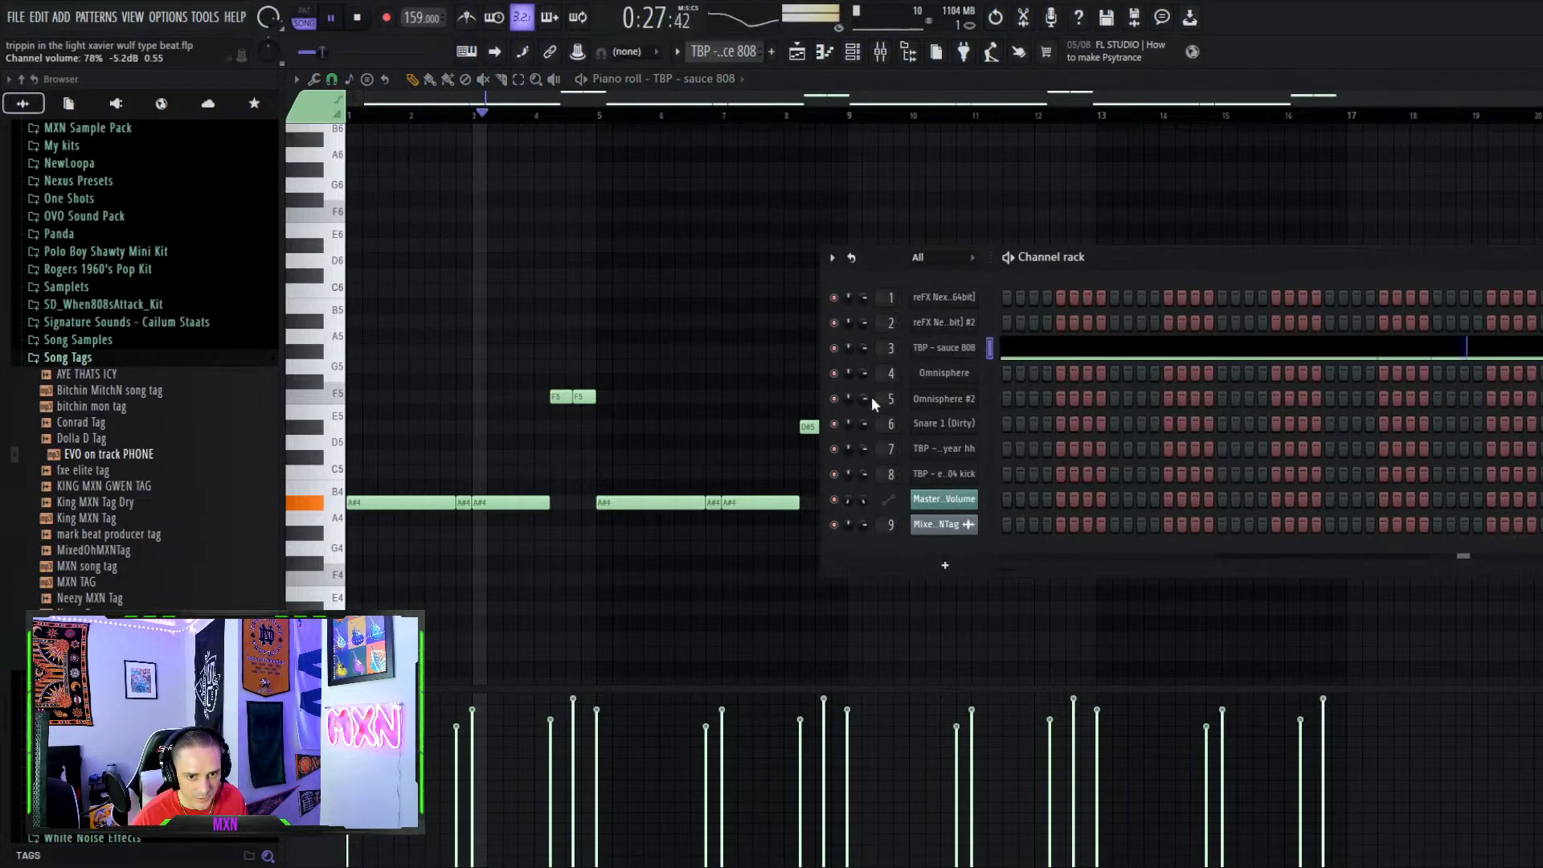
left_click(946, 348)
left_click(439, 274)
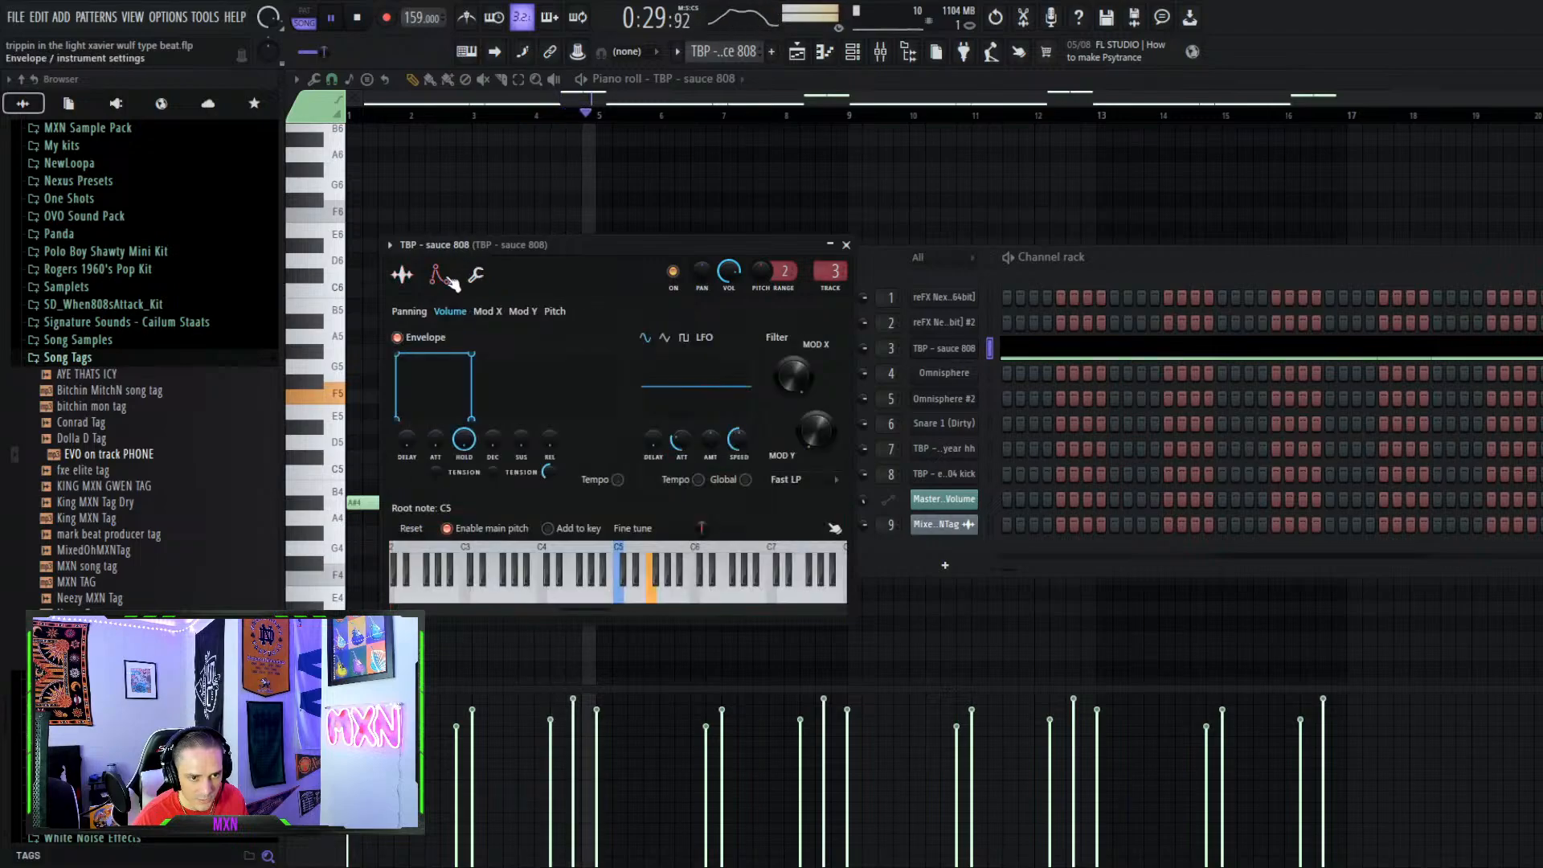
key("space")
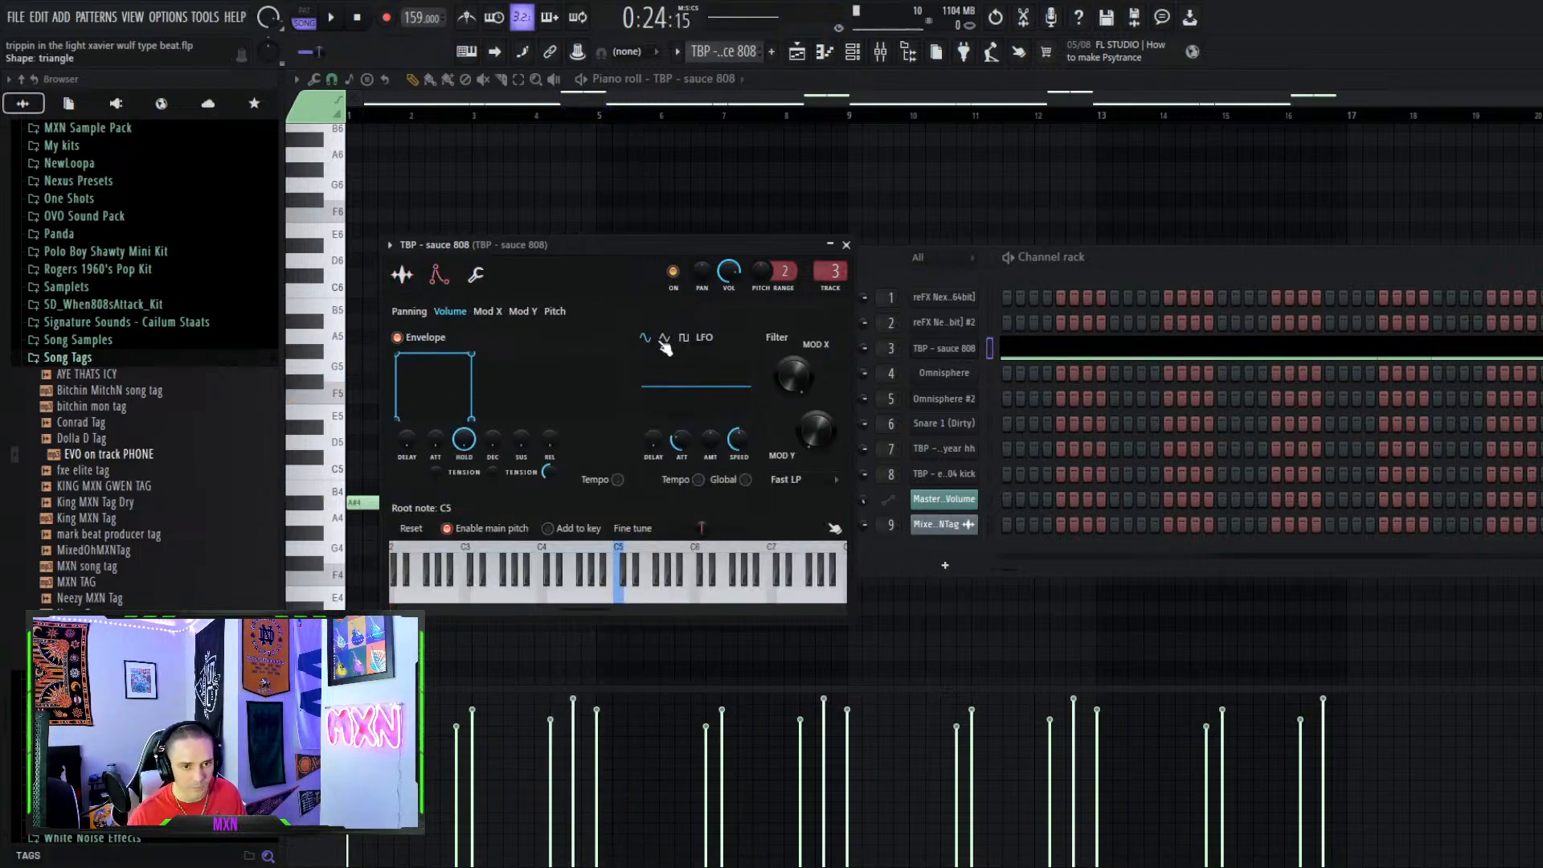
left_click(402, 274)
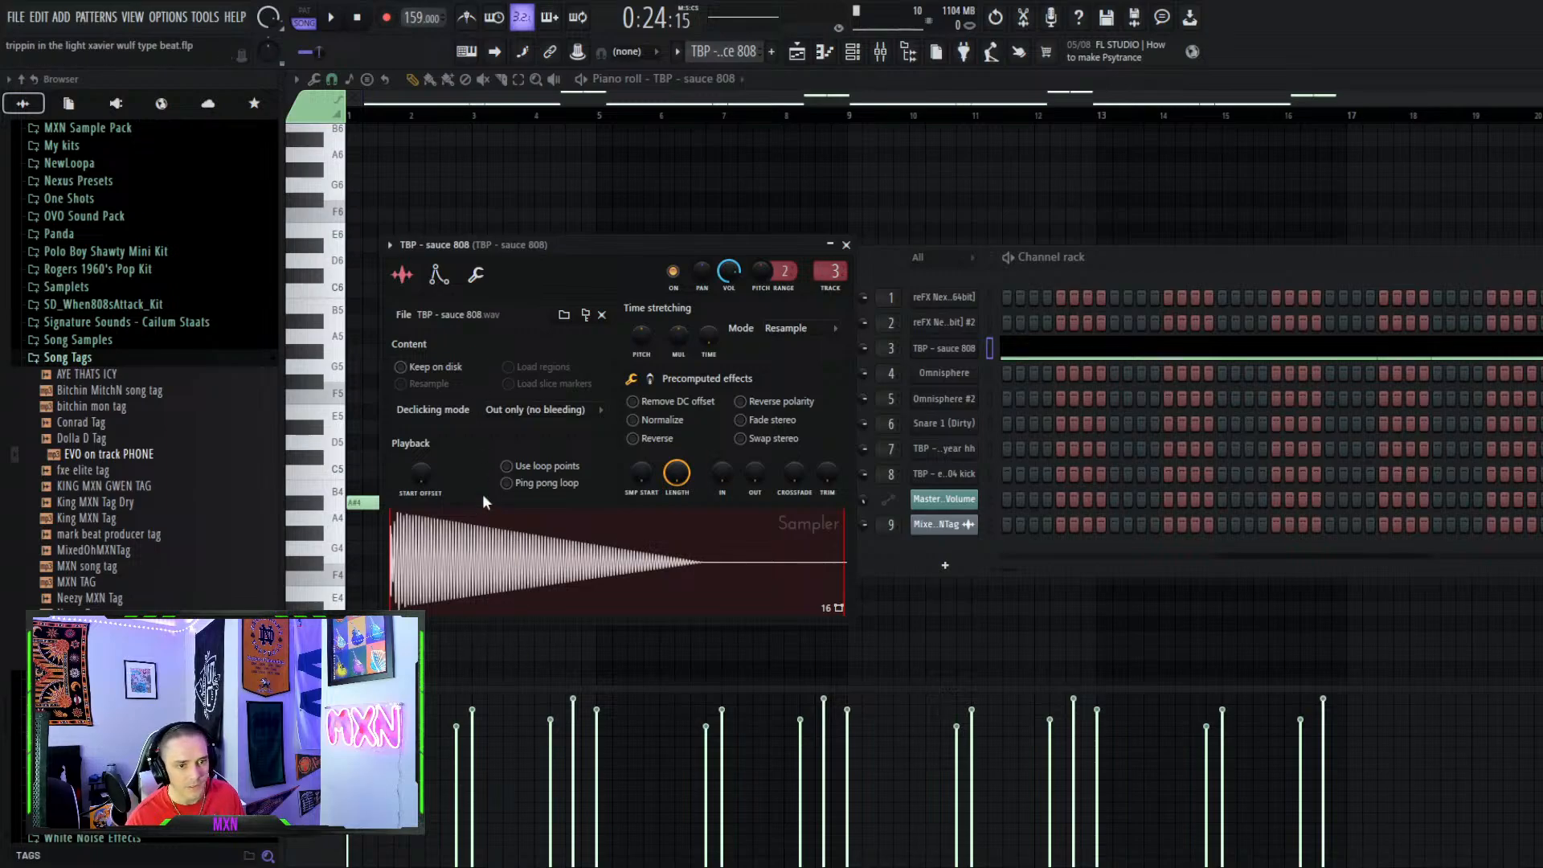
left_click(439, 274)
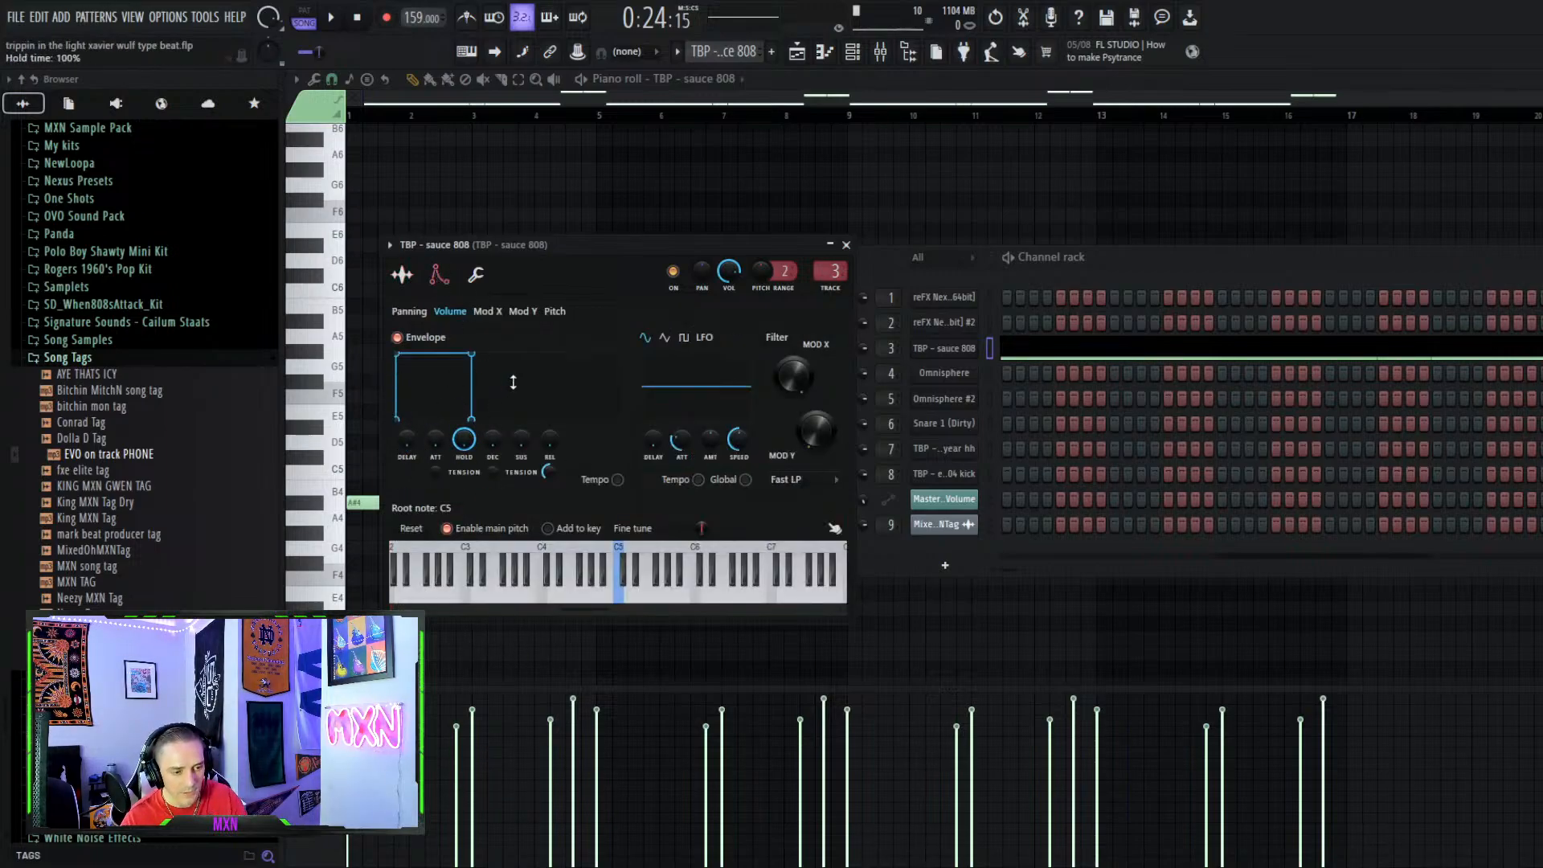
key("z")
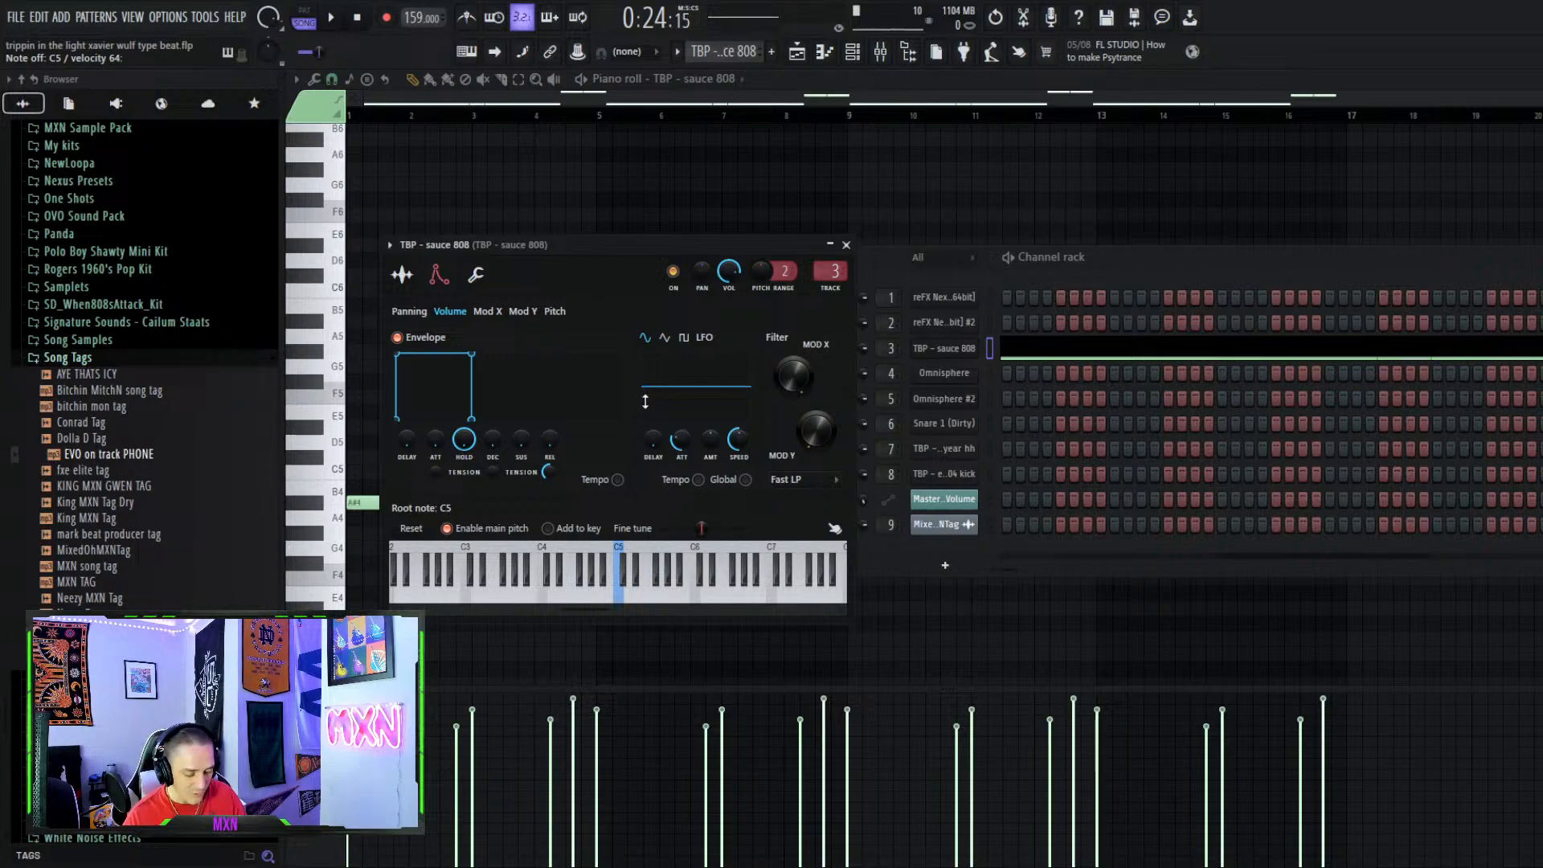
left_click(403, 276)
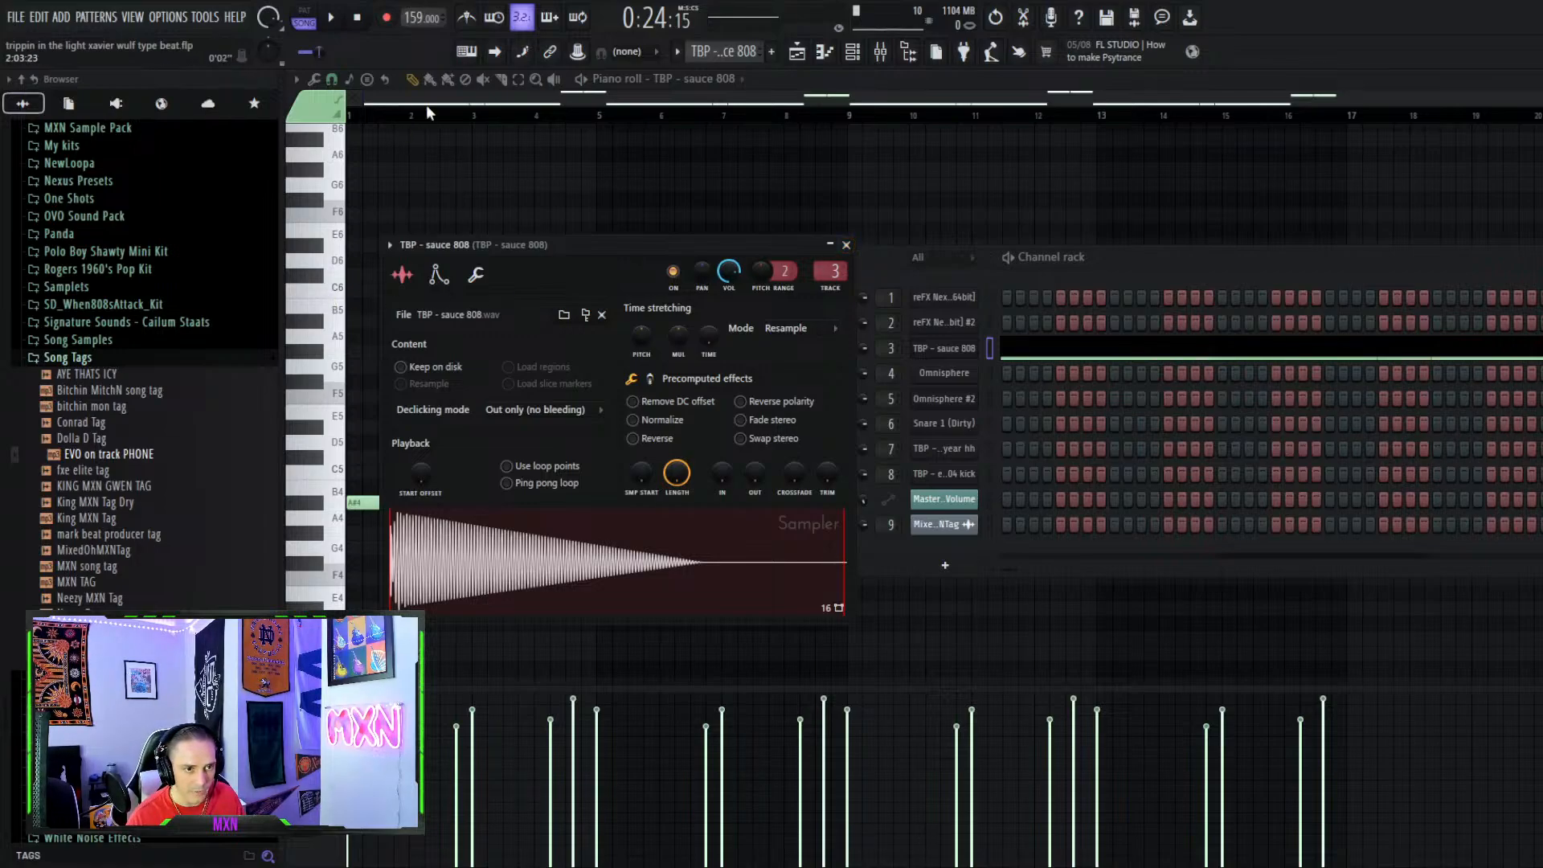
left_click(454, 107)
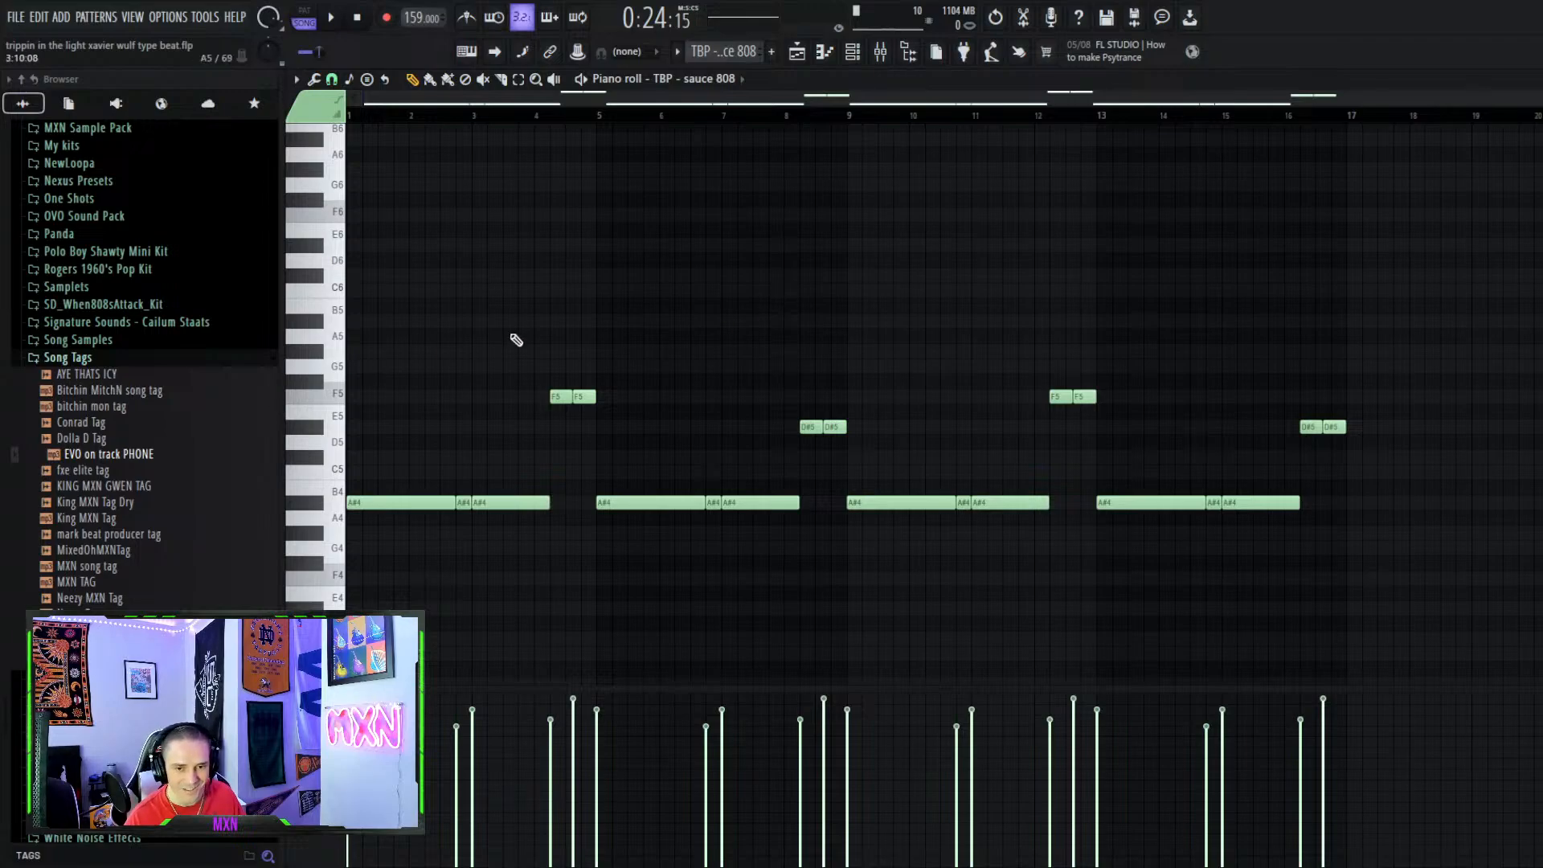
Examine the error404 kick channel's sampler settings and its piano roll pattern from bar 1
left_click(853, 51)
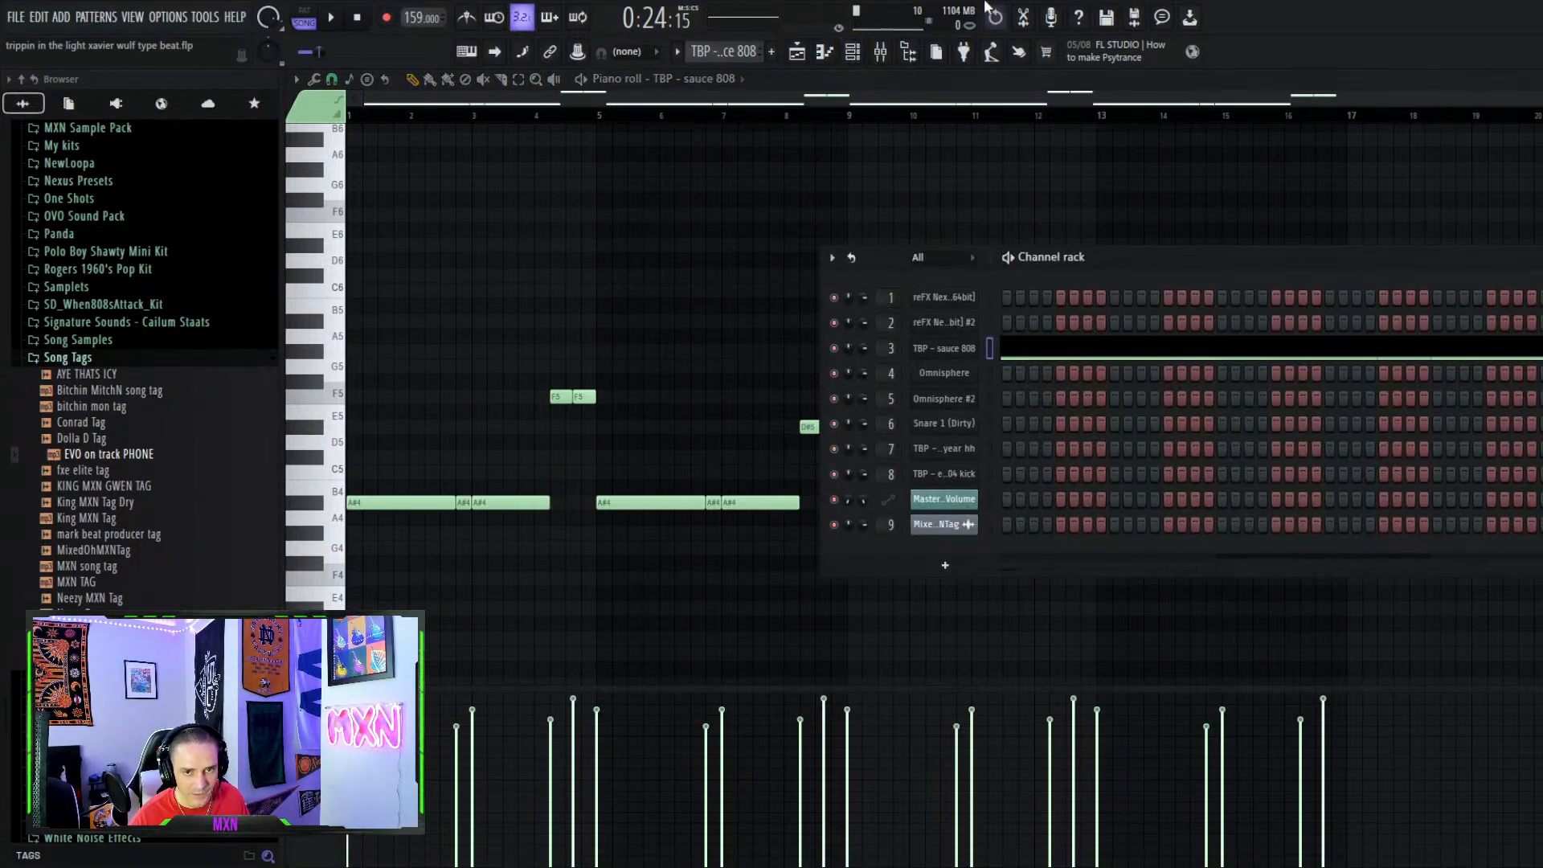
left_click(838, 49)
left_click(797, 51)
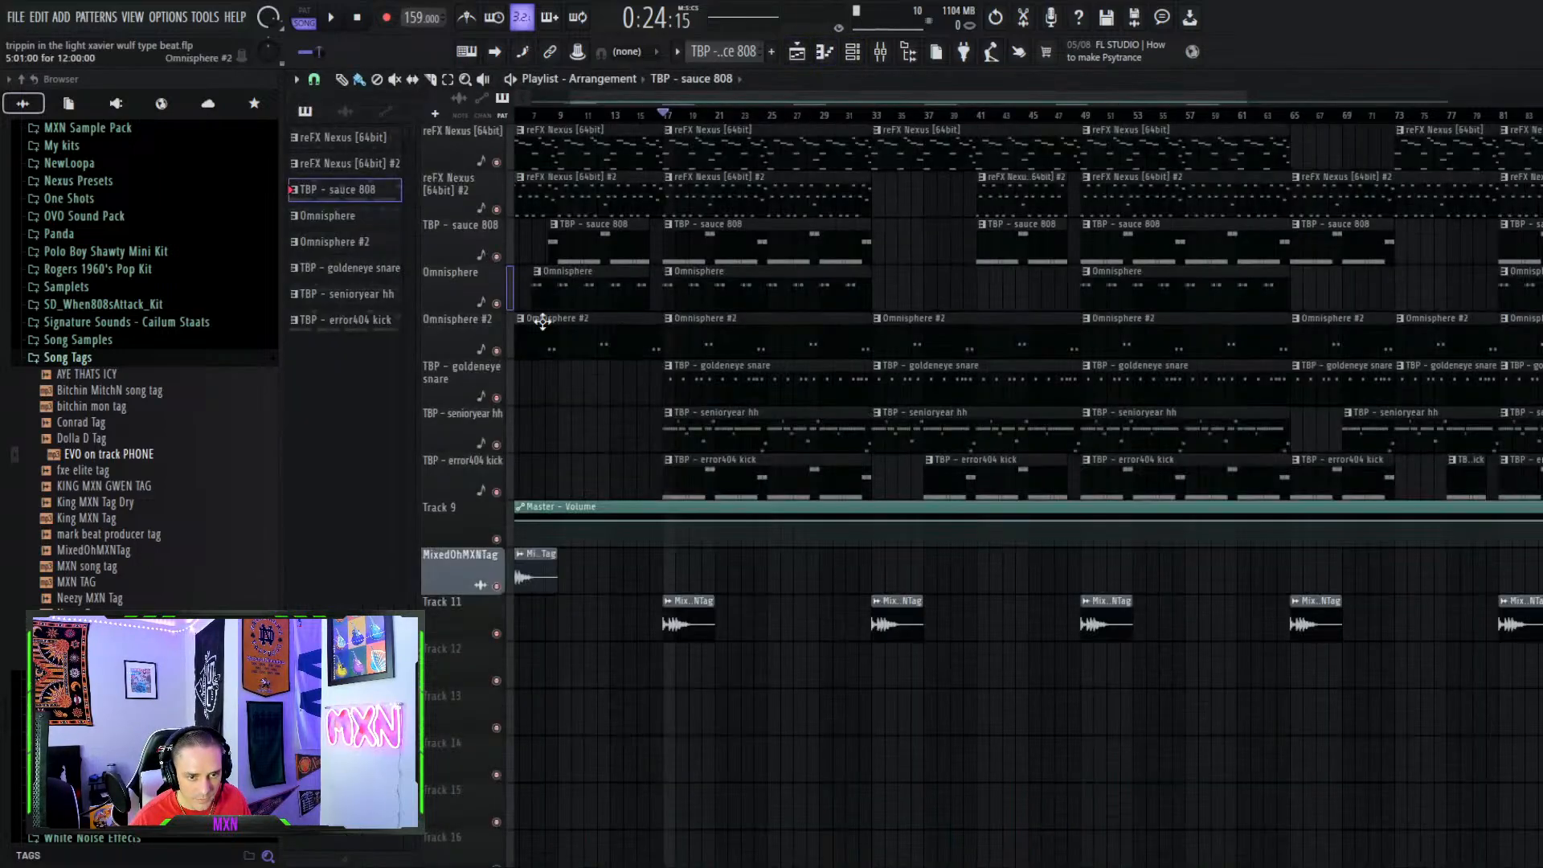
double_click(764, 479)
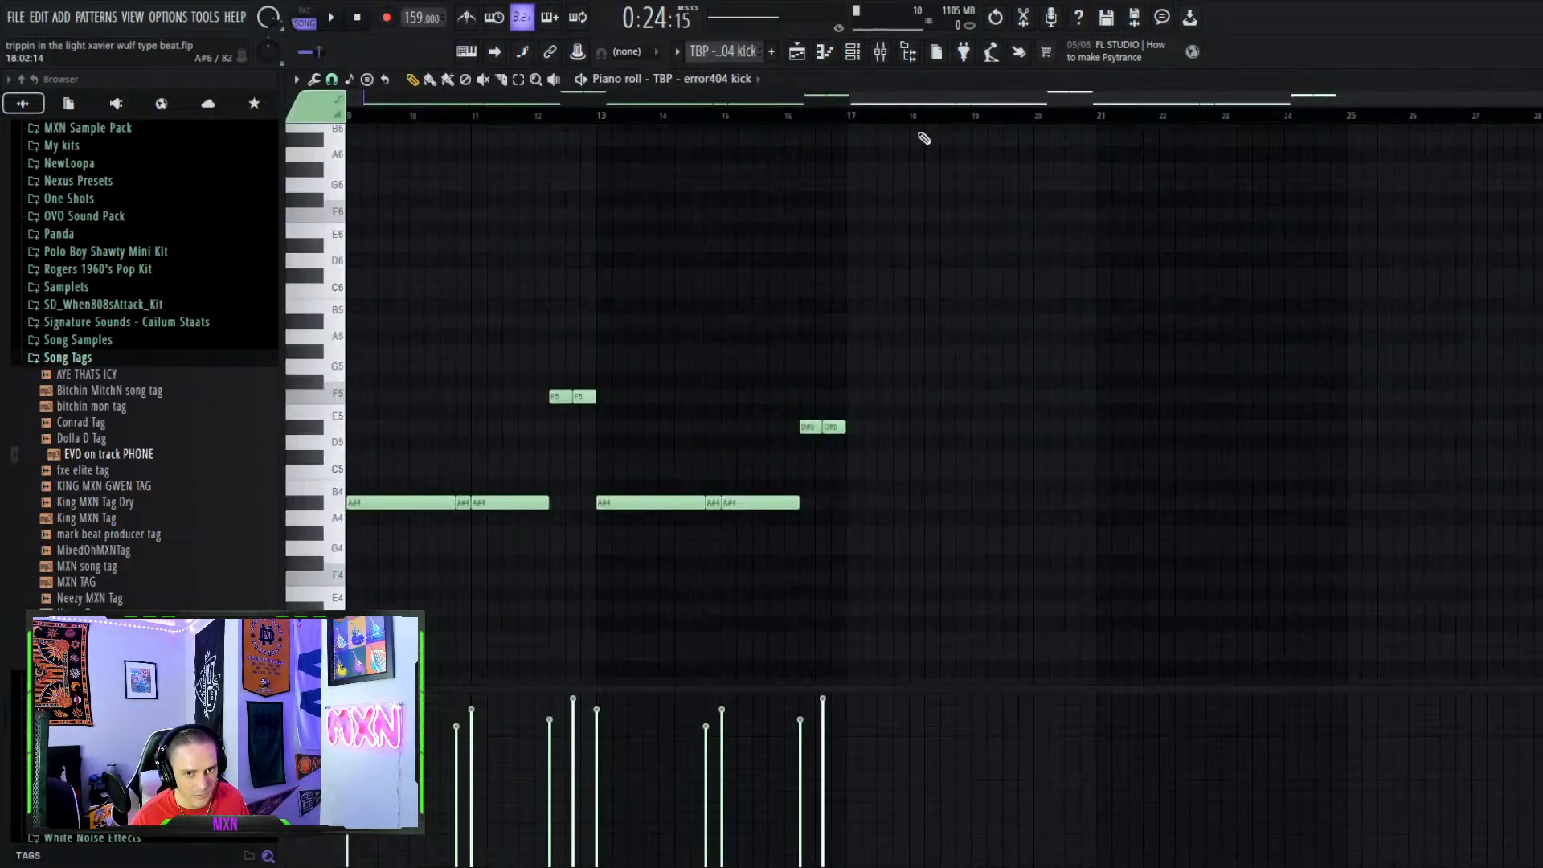
left_click(853, 52)
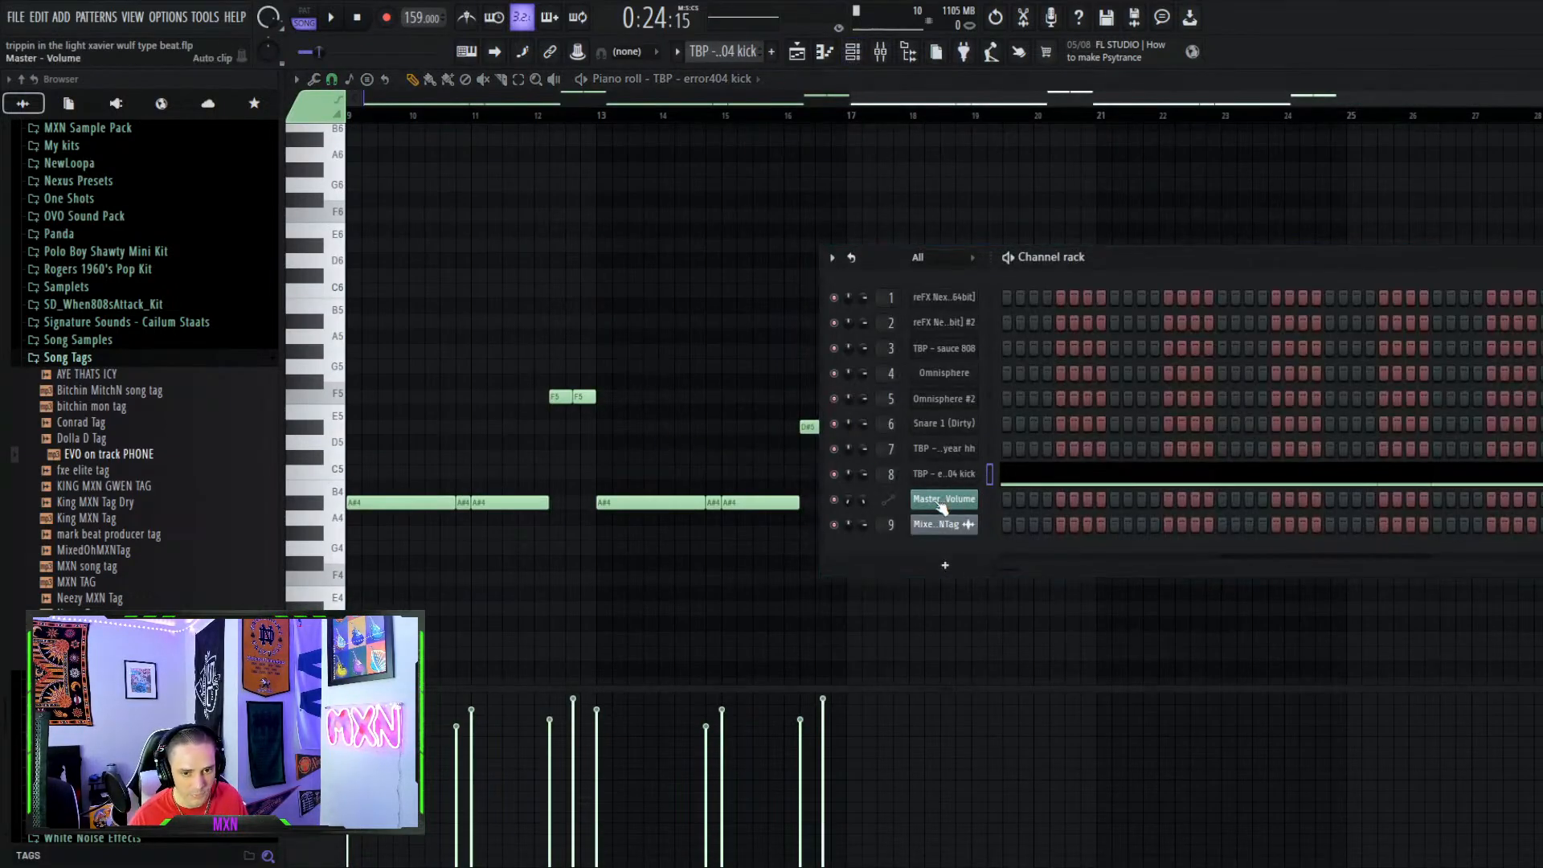
left_click(969, 475)
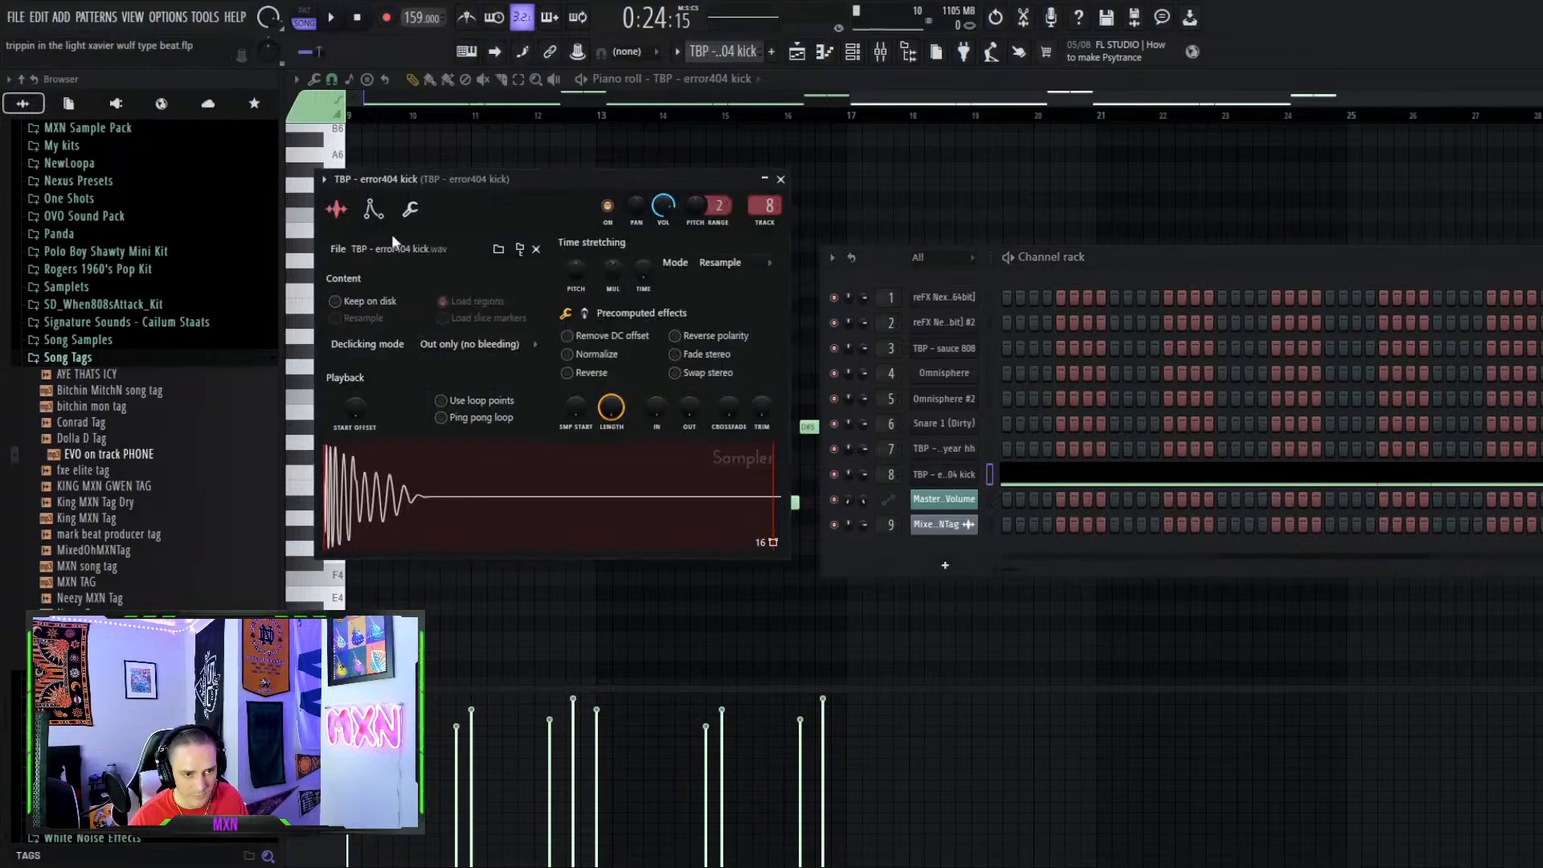
left_click(781, 179)
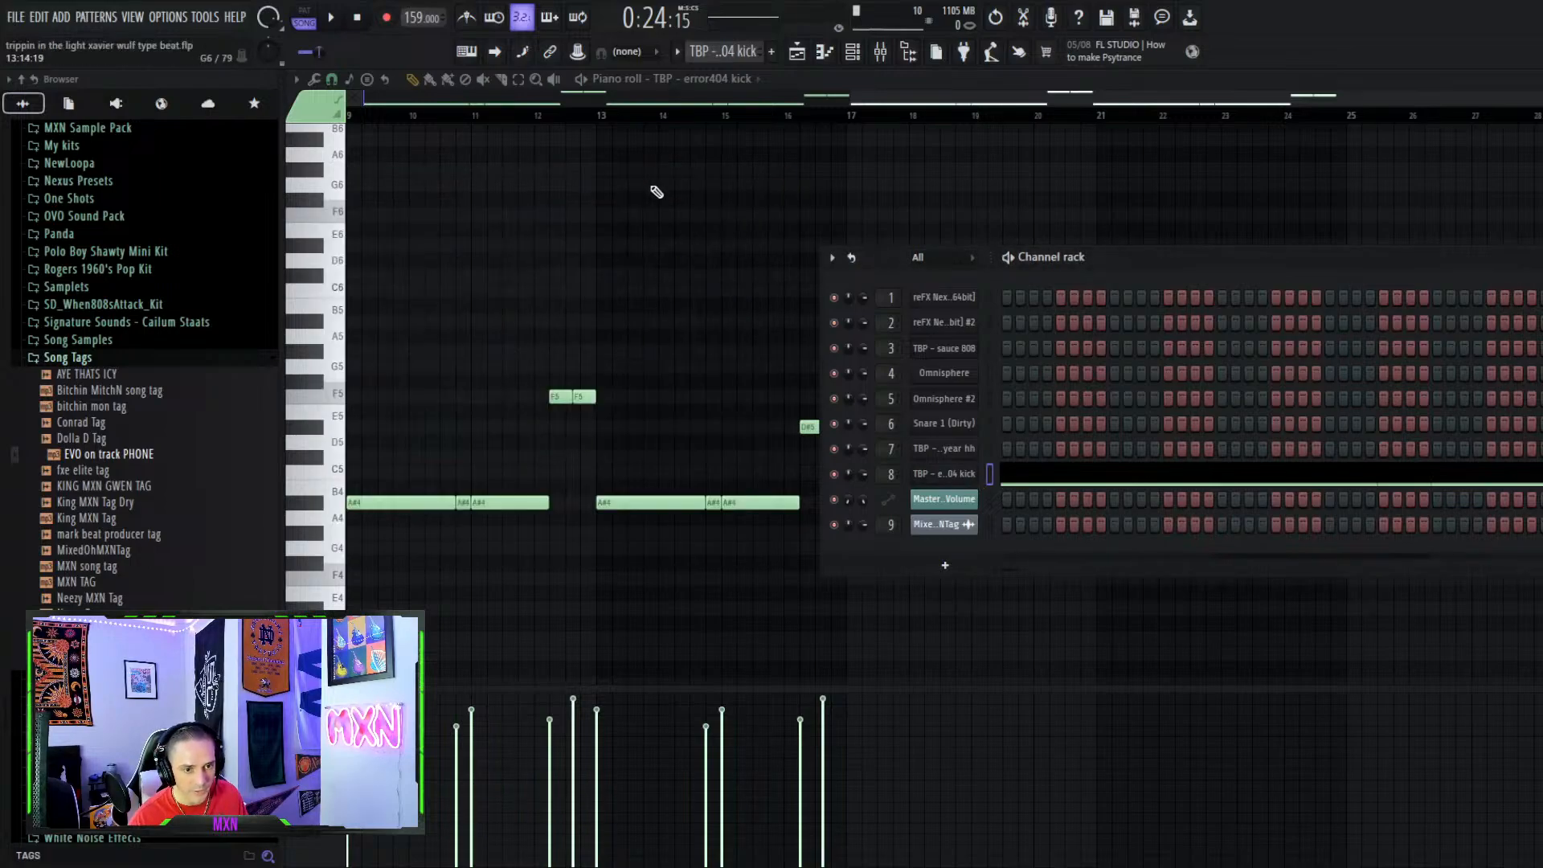
left_click_drag(752, 101, 268, 78)
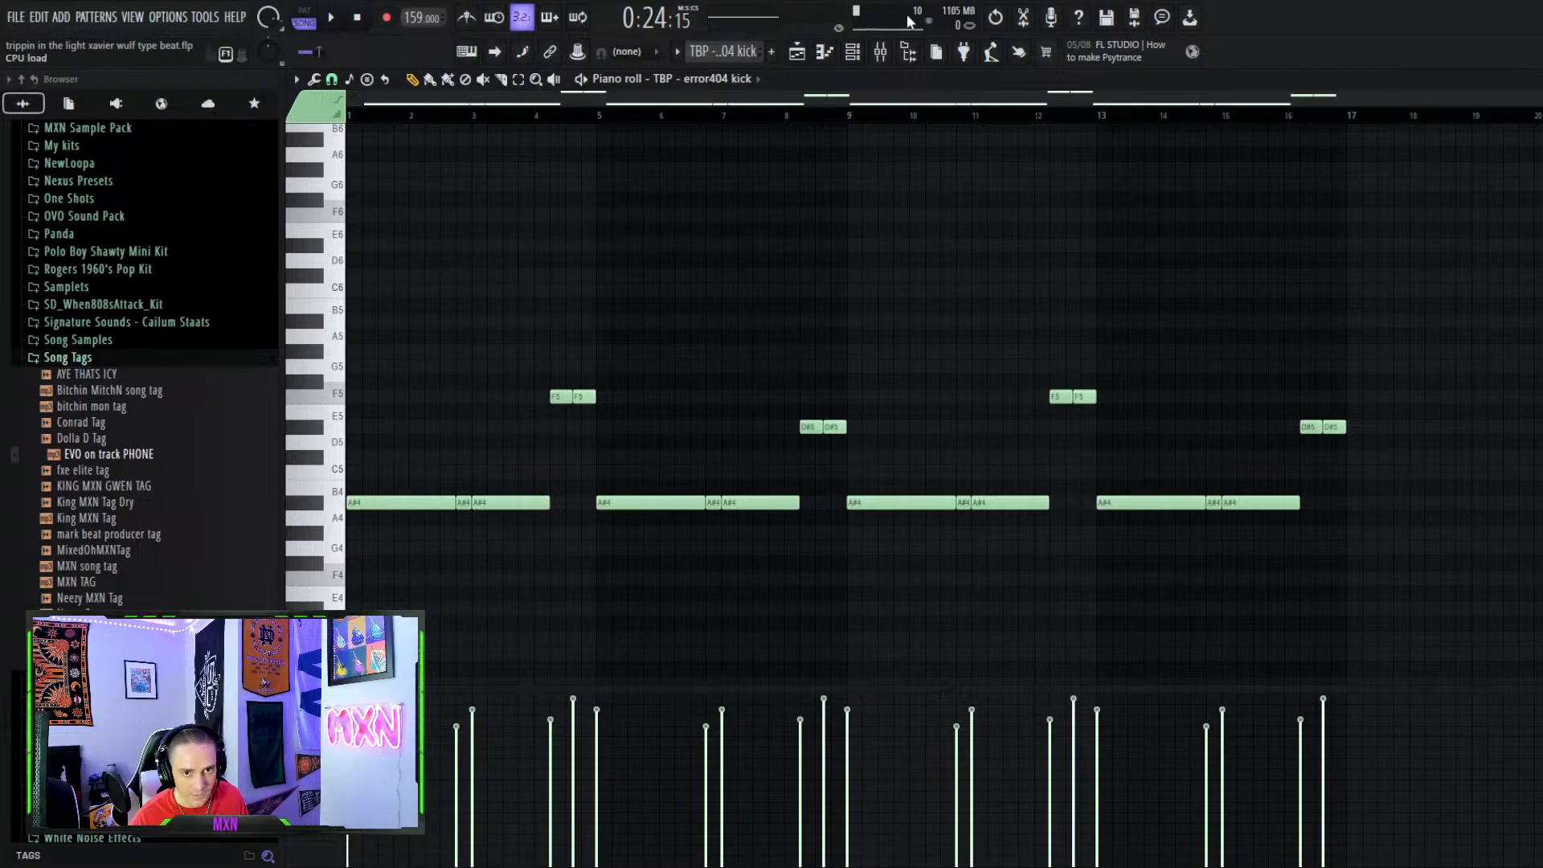
Compare the error404 kick and sauce 808 samples, audition the 808 in Edison, and close the Edison and sampler windows
left_click(854, 51)
left_click(949, 474)
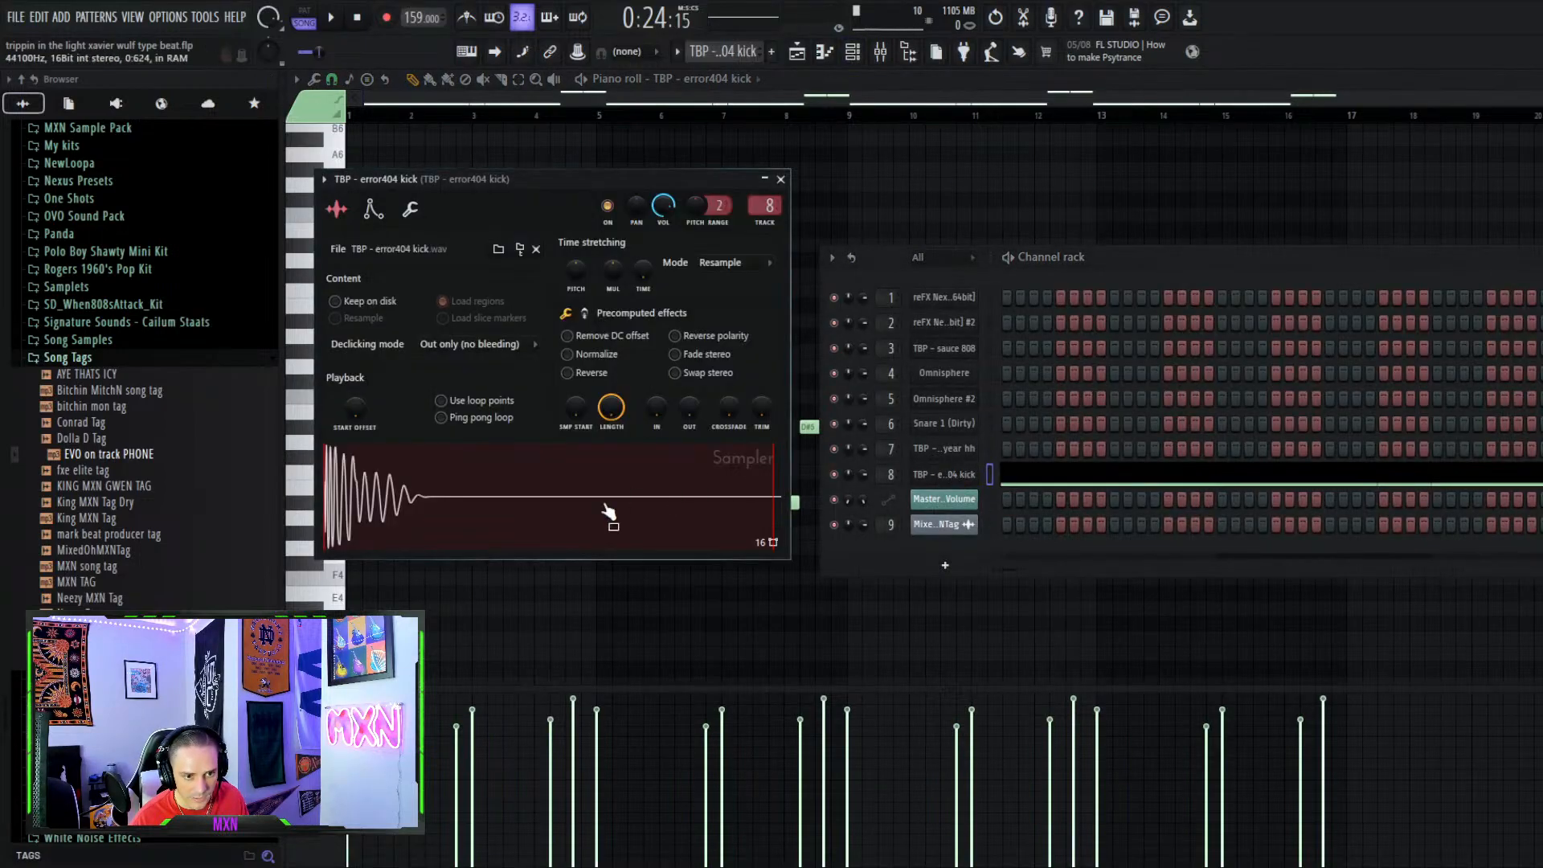
left_click(969, 350)
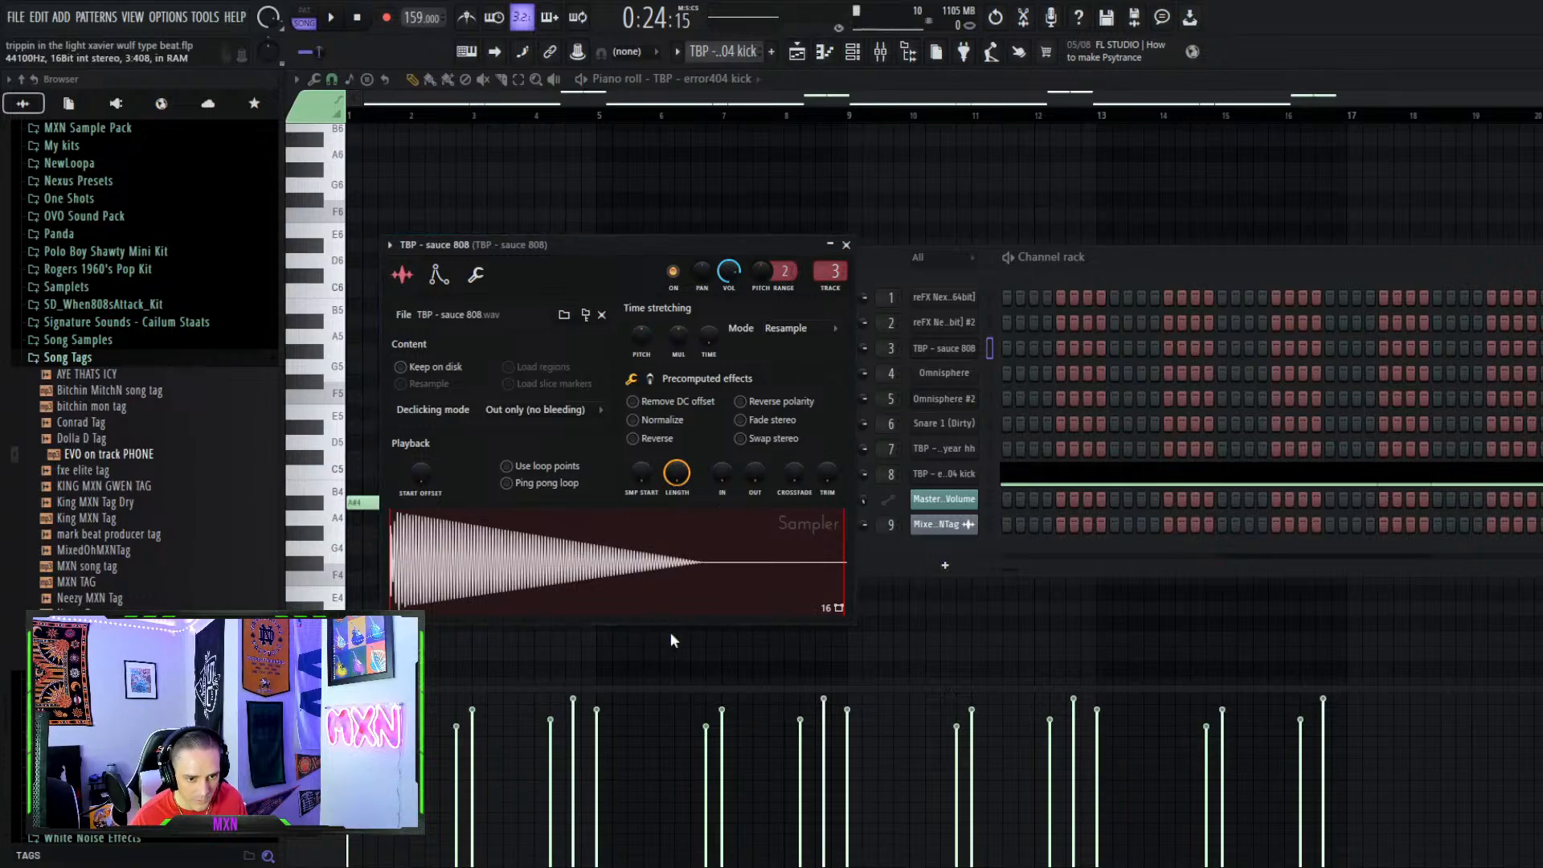
left_click(679, 600)
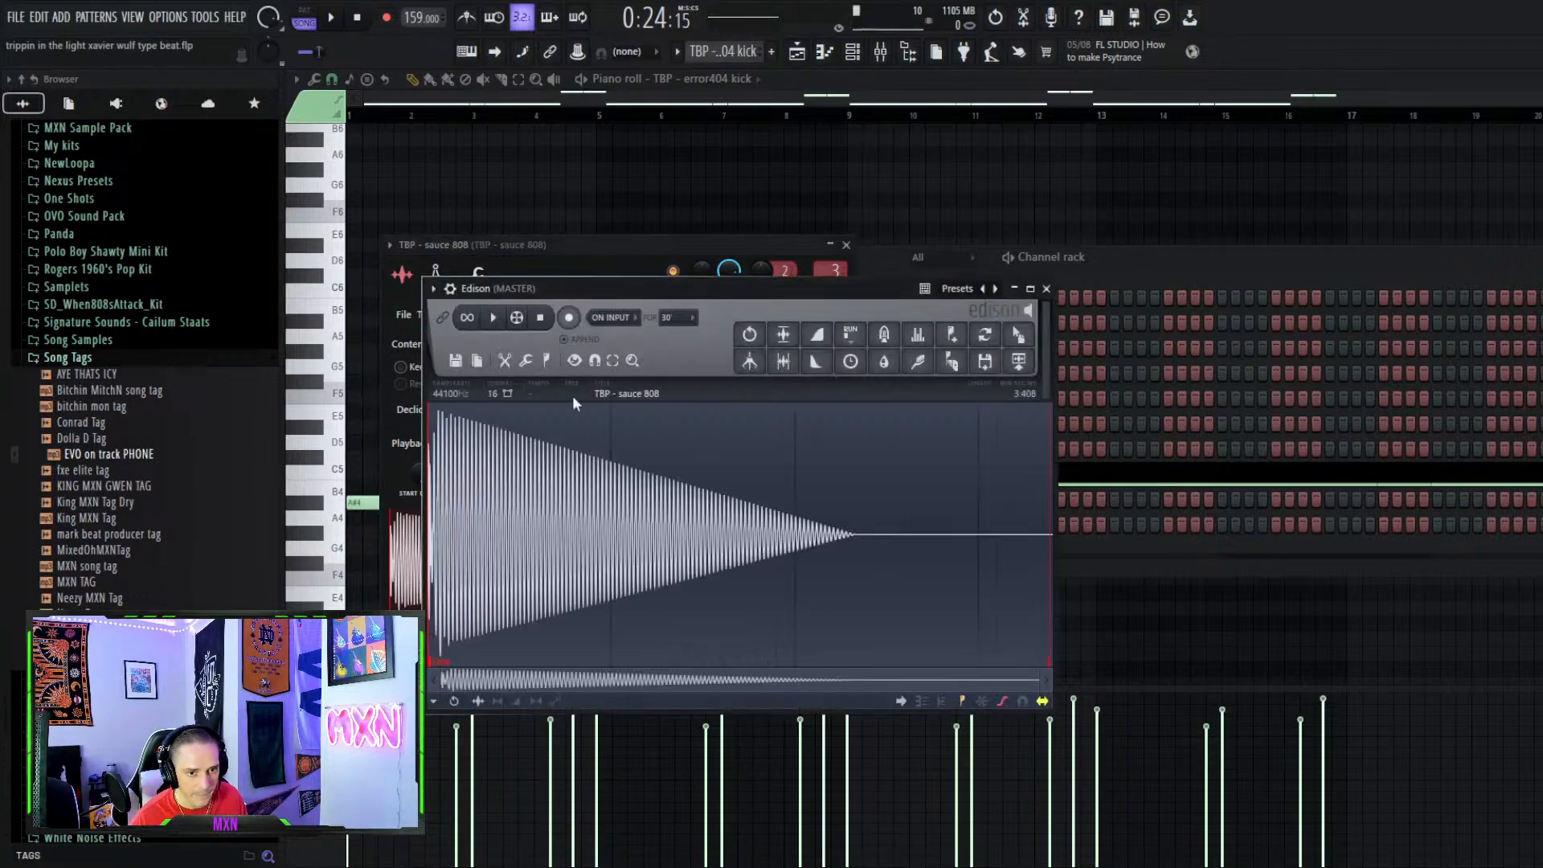
left_click(611, 596)
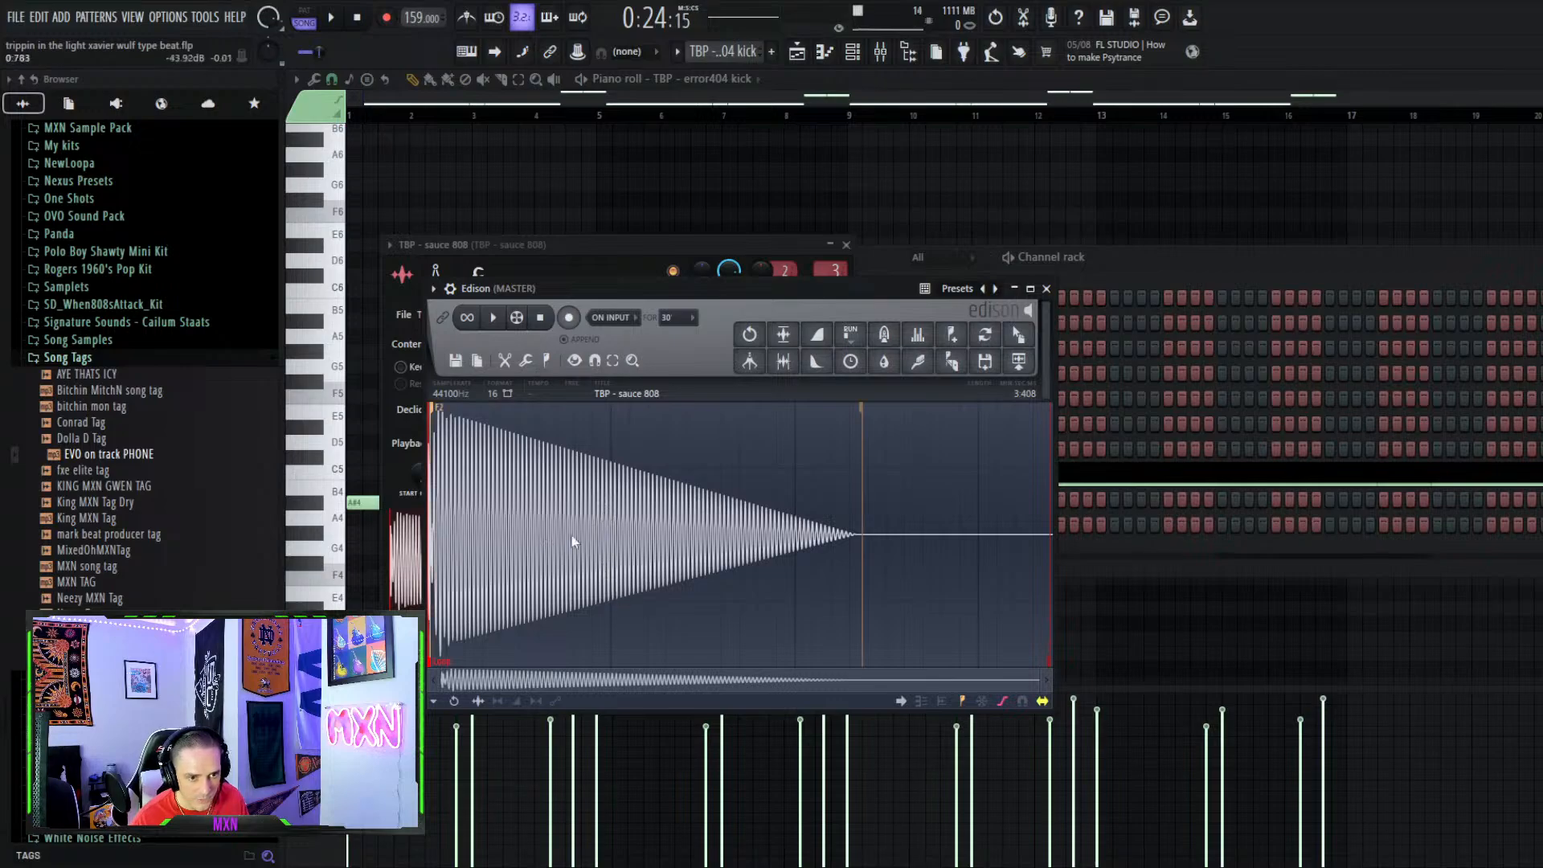
left_click(1046, 287)
left_click(848, 245)
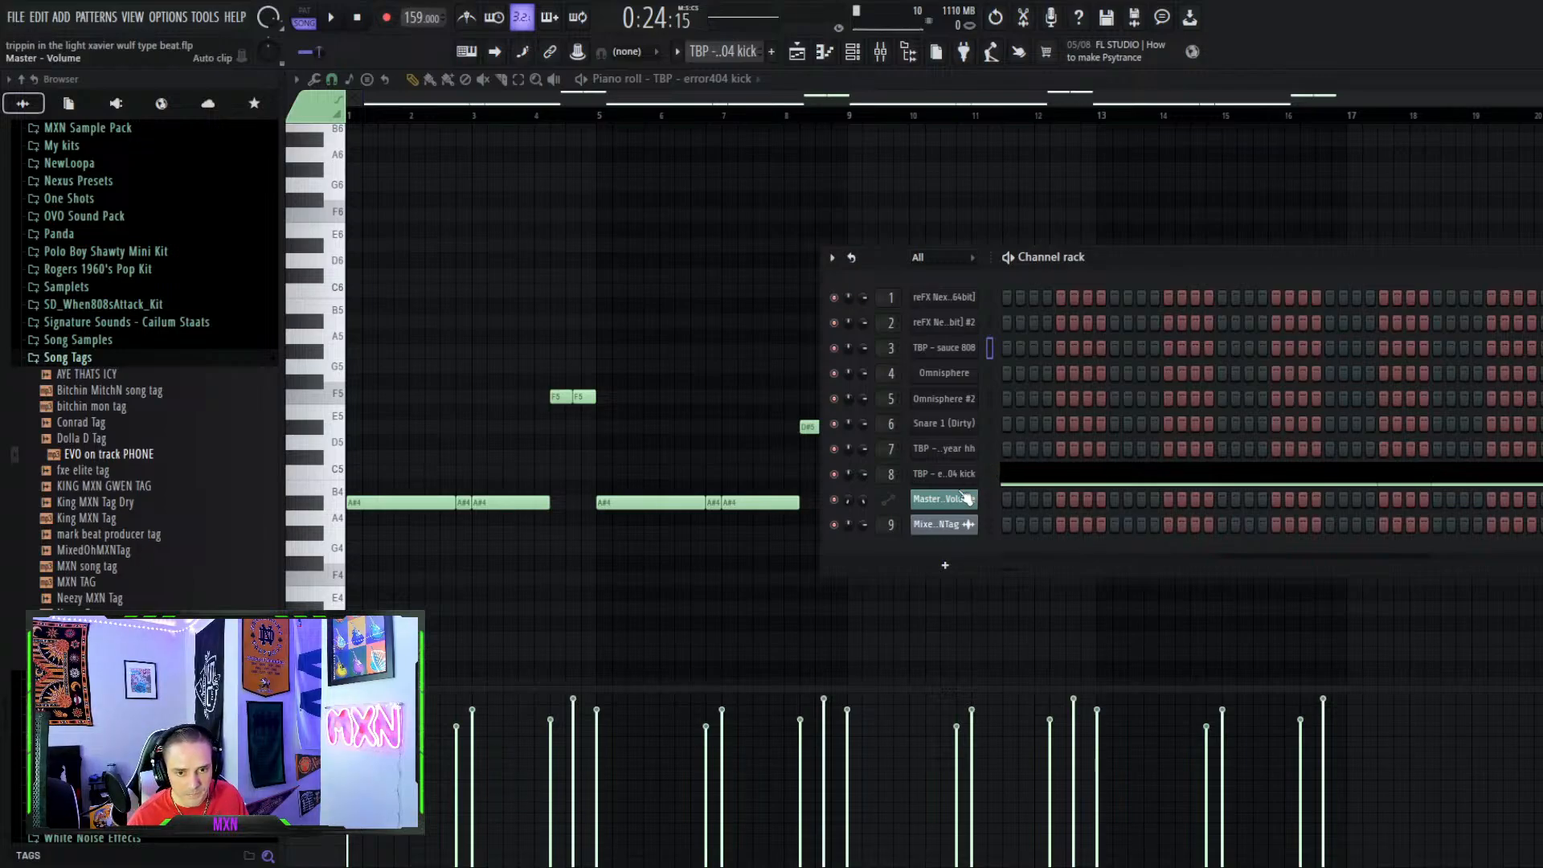
Hide the channel rack and compare the notes of the error404 kick and sauce 808 patterns in the piano roll
key("F6")
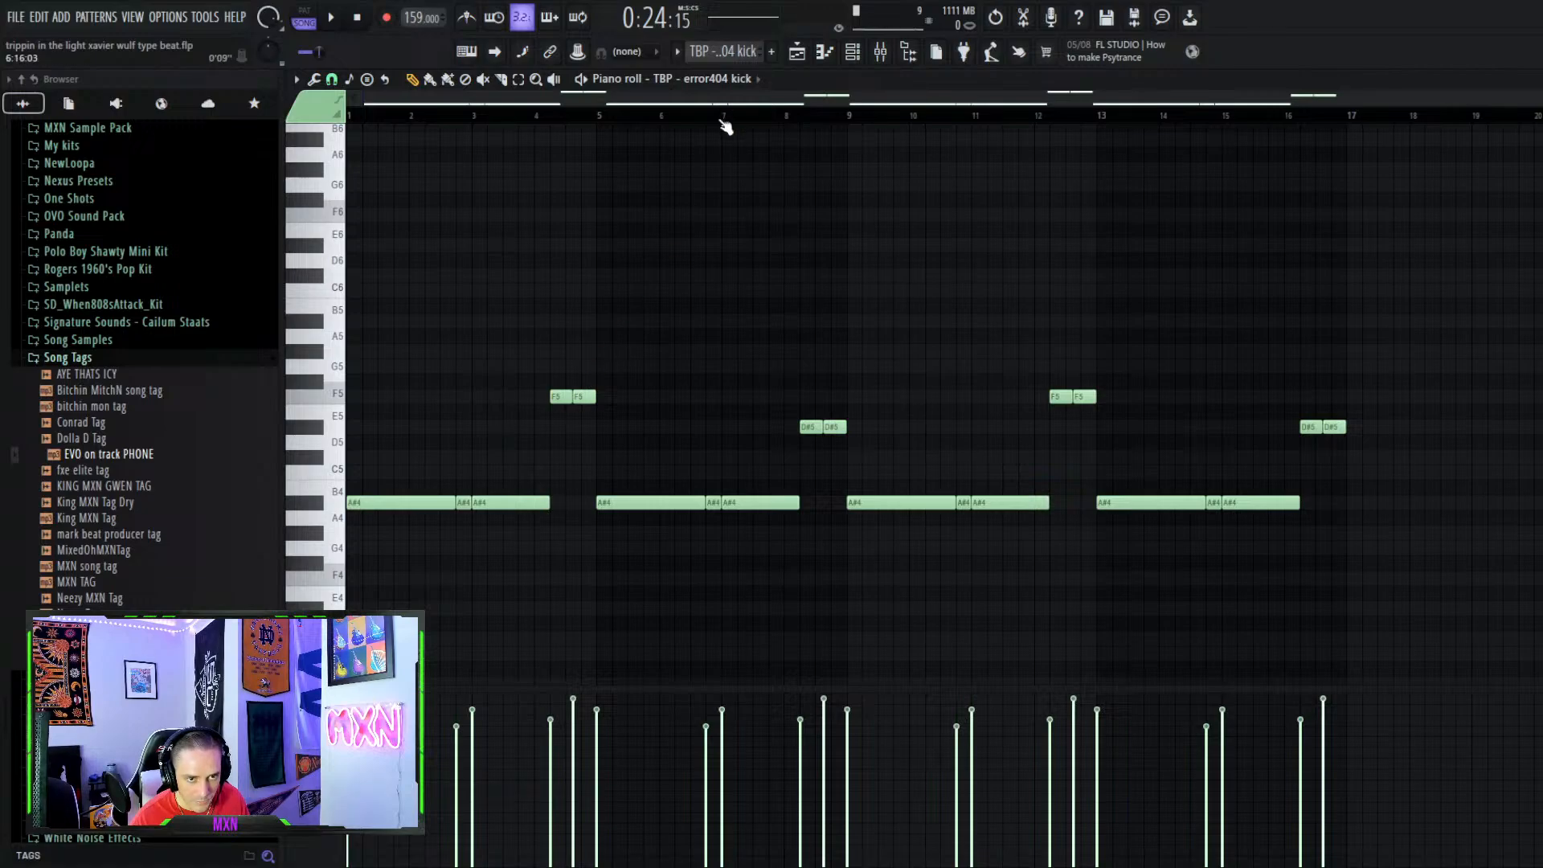
scroll(748, 49, "down", 3)
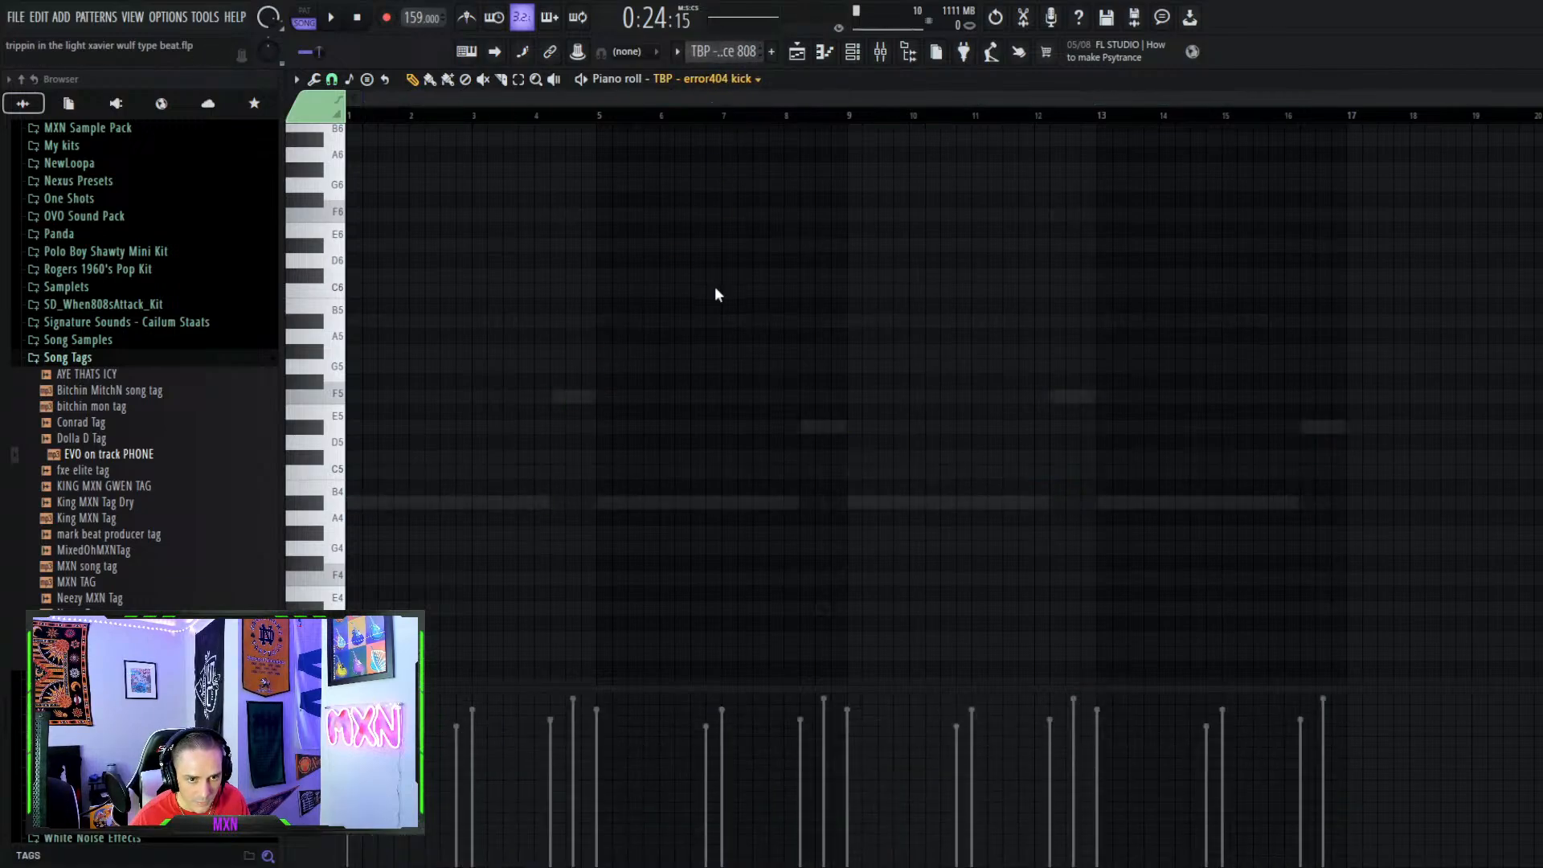
left_click(733, 229)
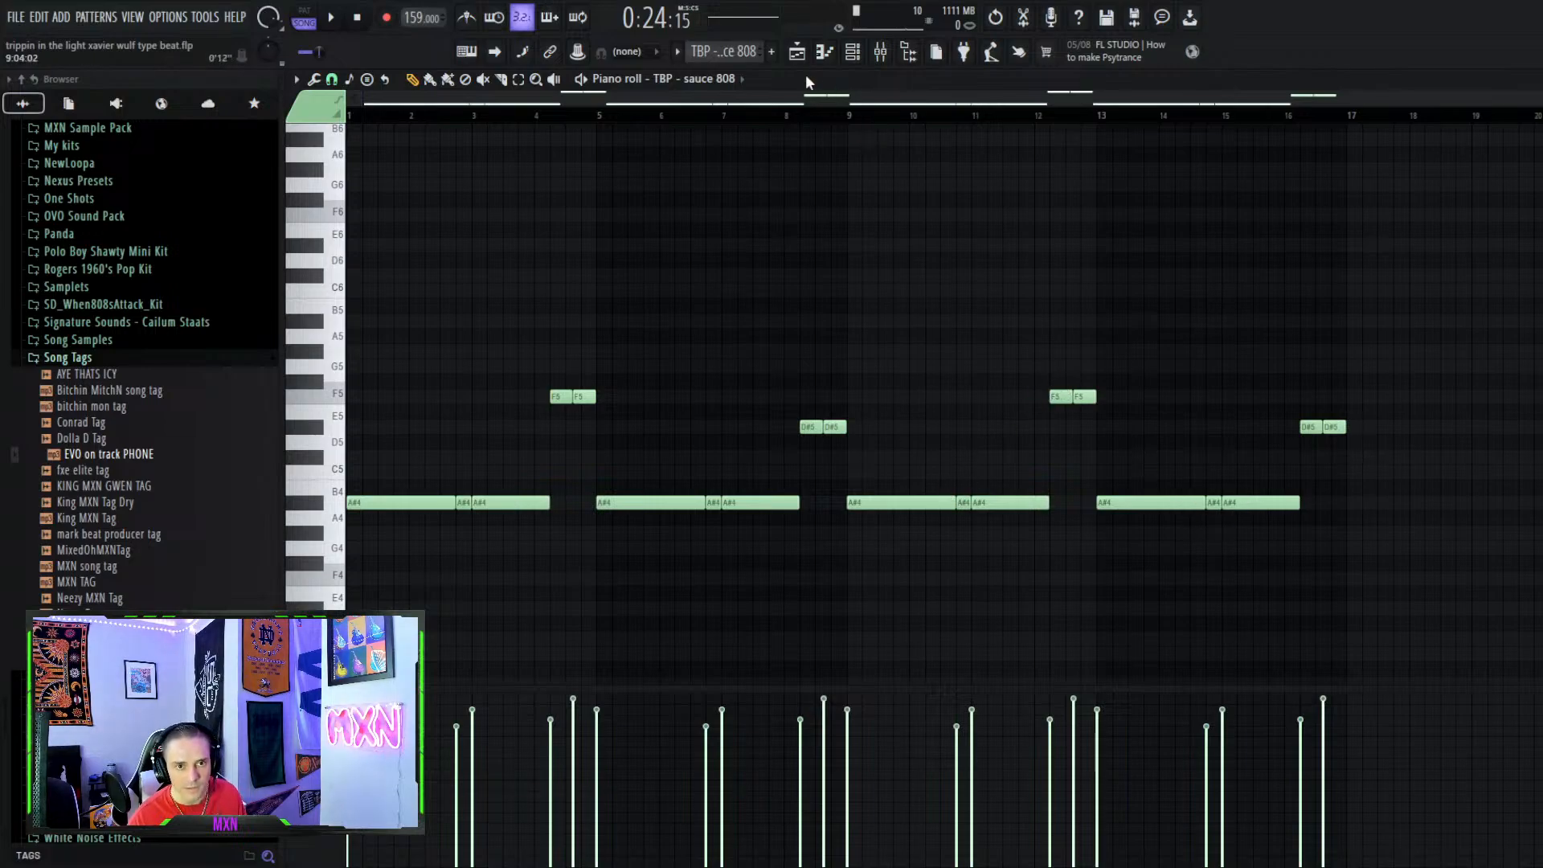
scroll(727, 50, "up", 1)
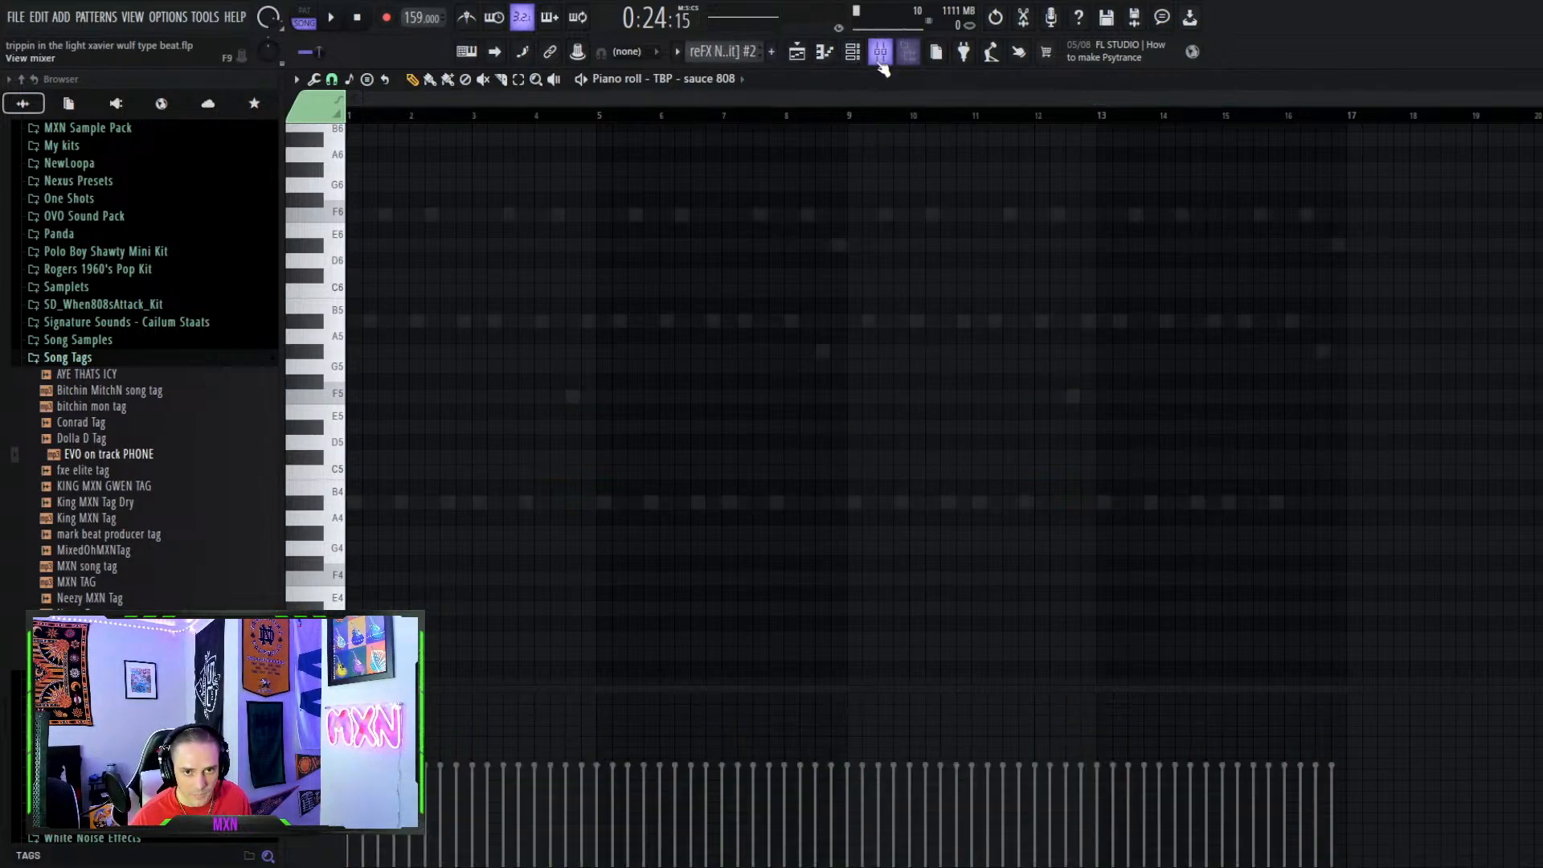
Isolate the error404 kick and sauce 808 tracks in the playlist, play them from bar 17, and stop playback
left_click(853, 51)
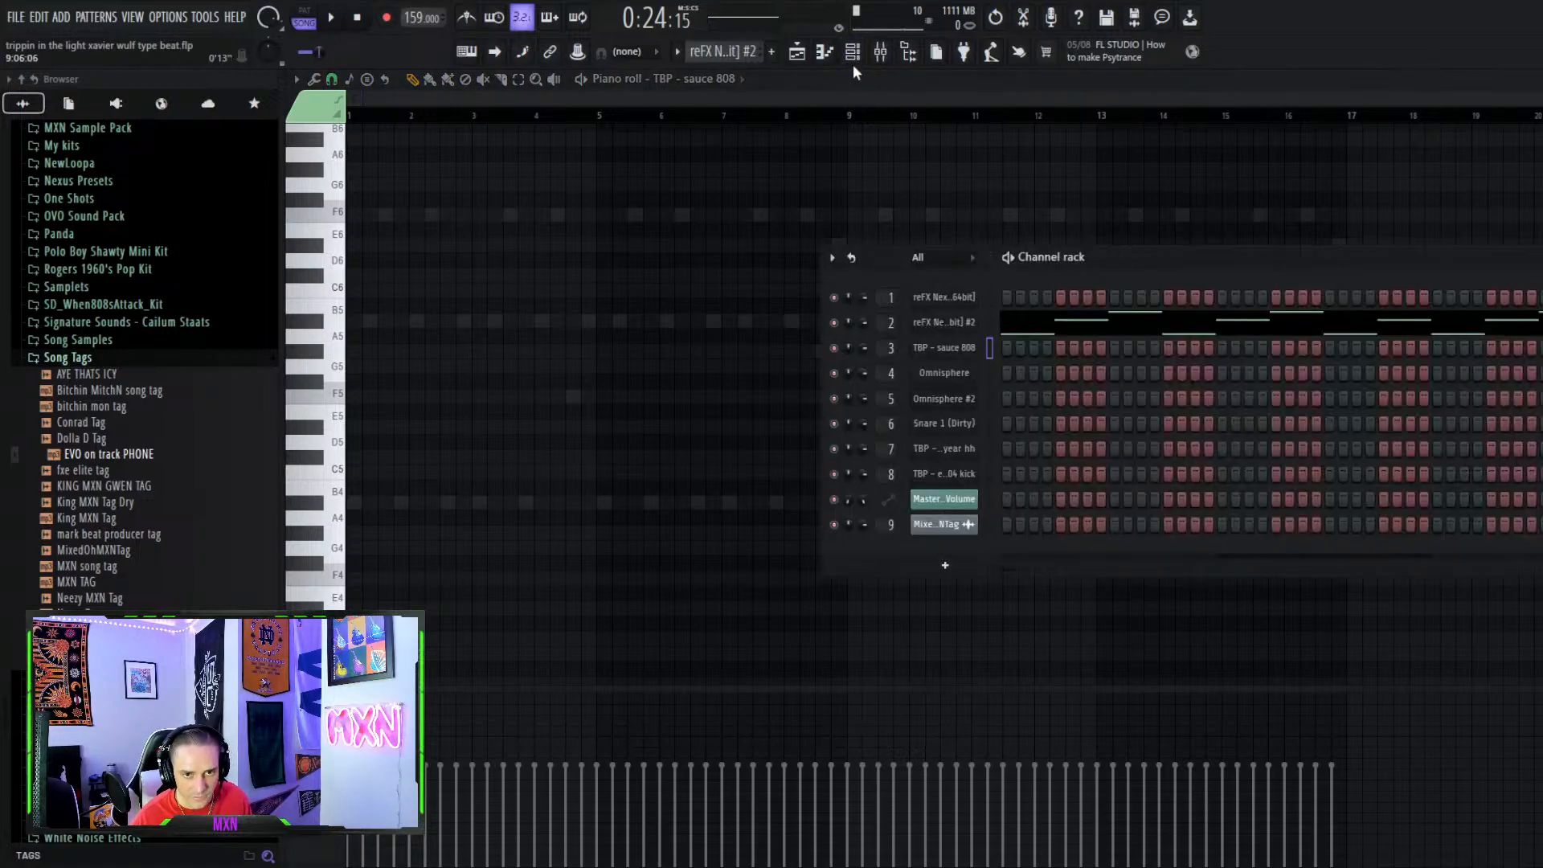
left_click(794, 51)
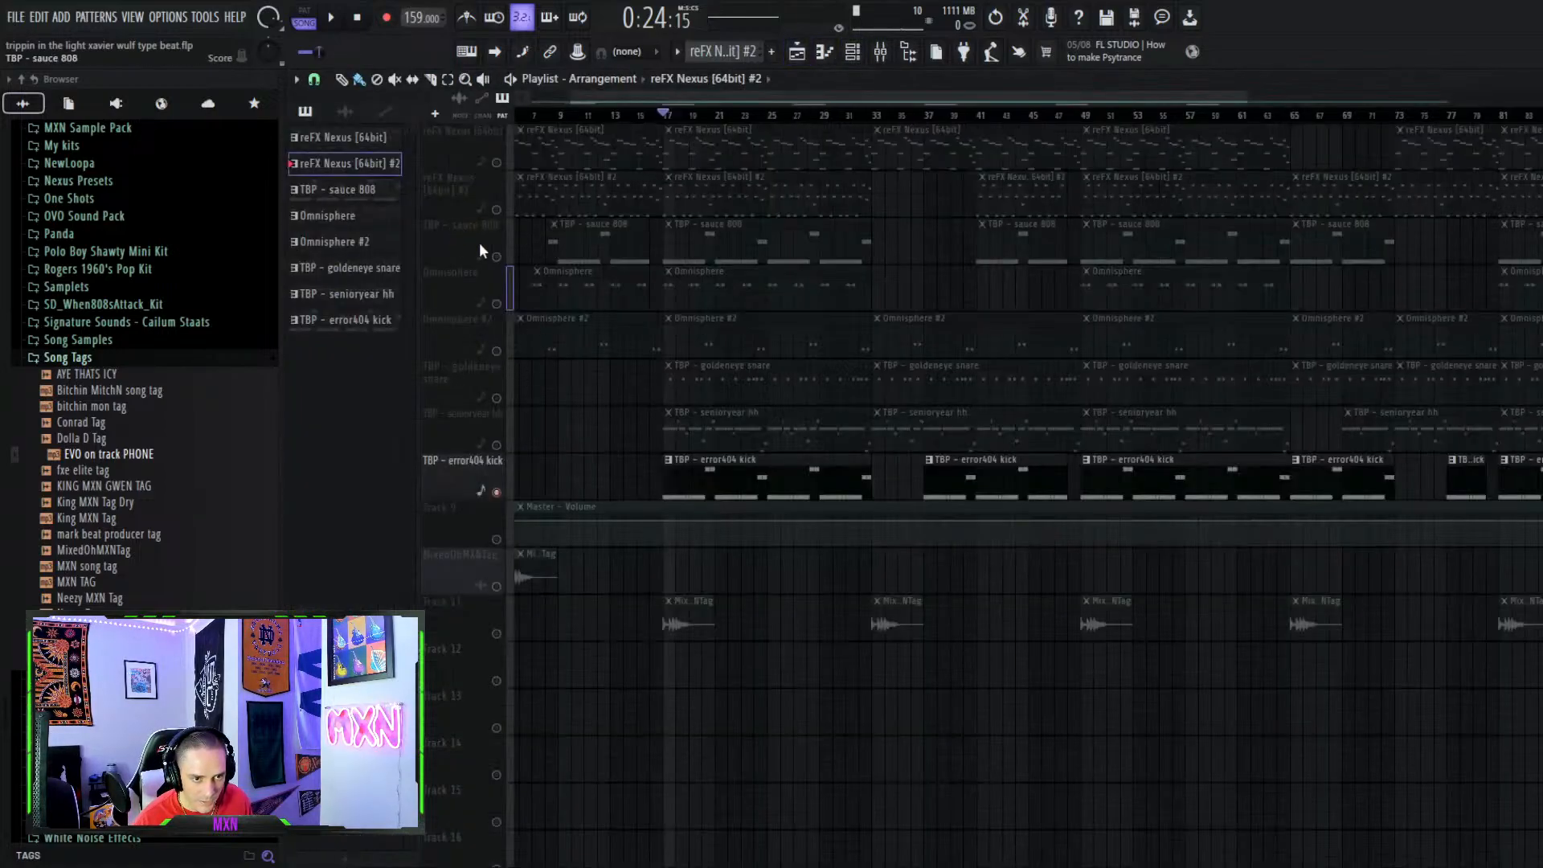
left_click(497, 257)
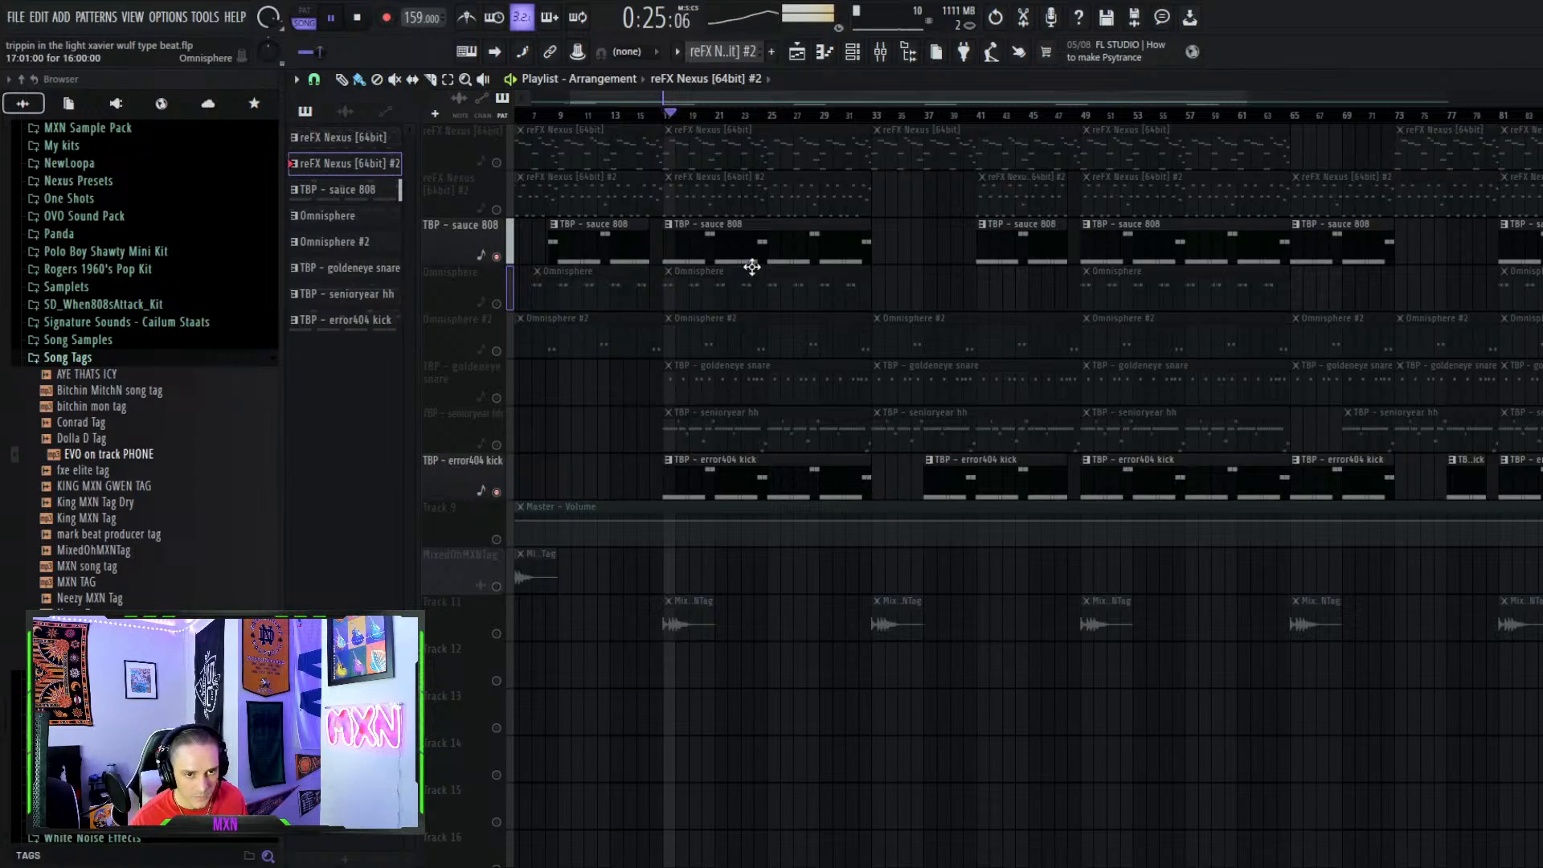
key("space")
Unmute the goldeneye snare track, open its pattern in the piano roll, play it through bars 1 to 8, and stop playback
left_click(497, 399)
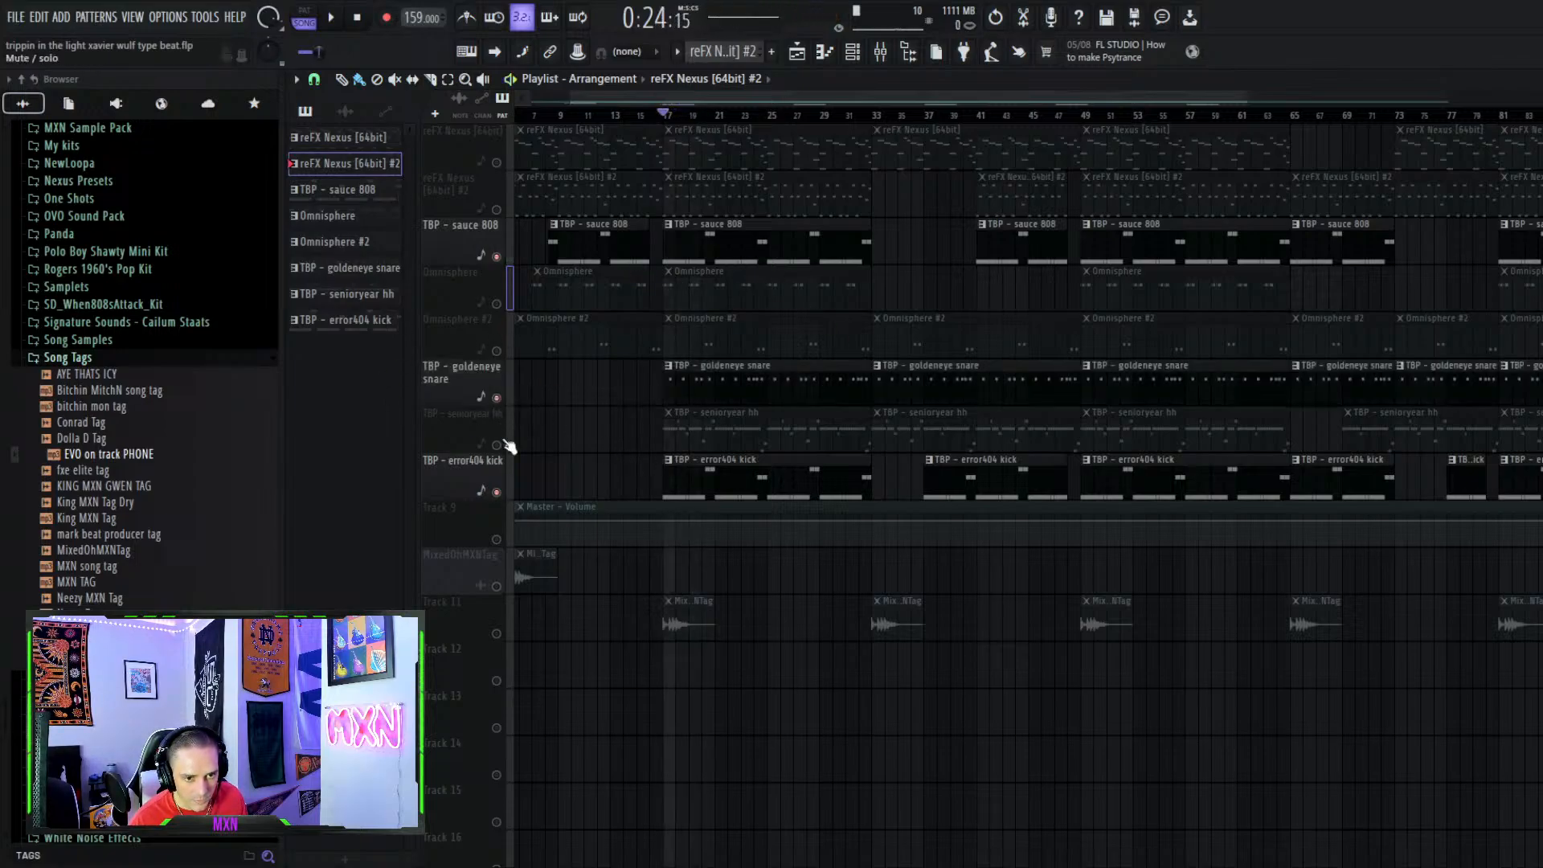
double_click(741, 400)
key("space")
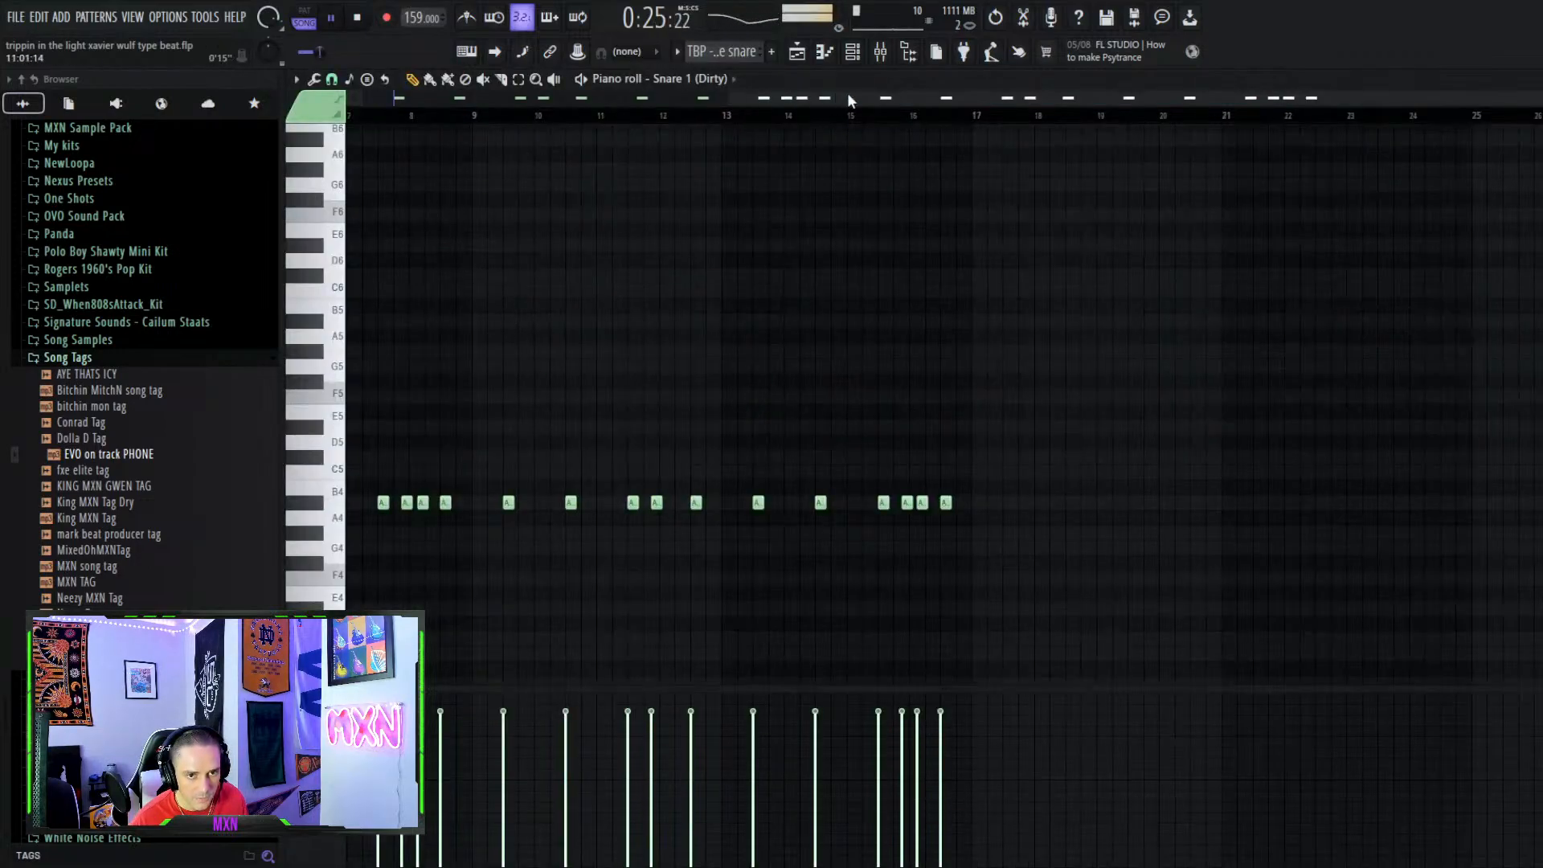
left_click_drag(847, 94, 438, 91)
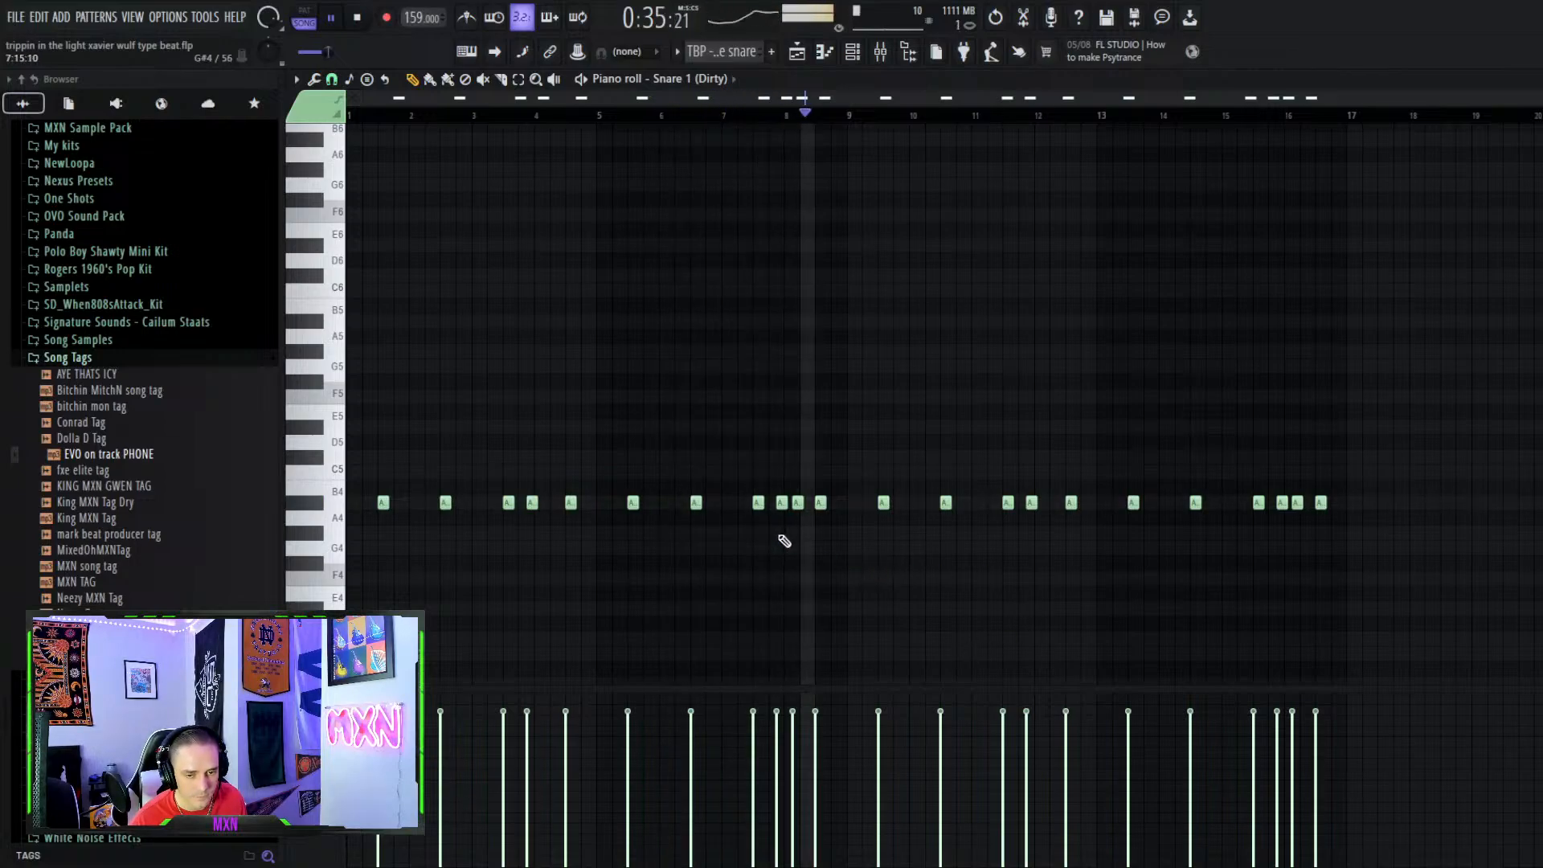
key("space")
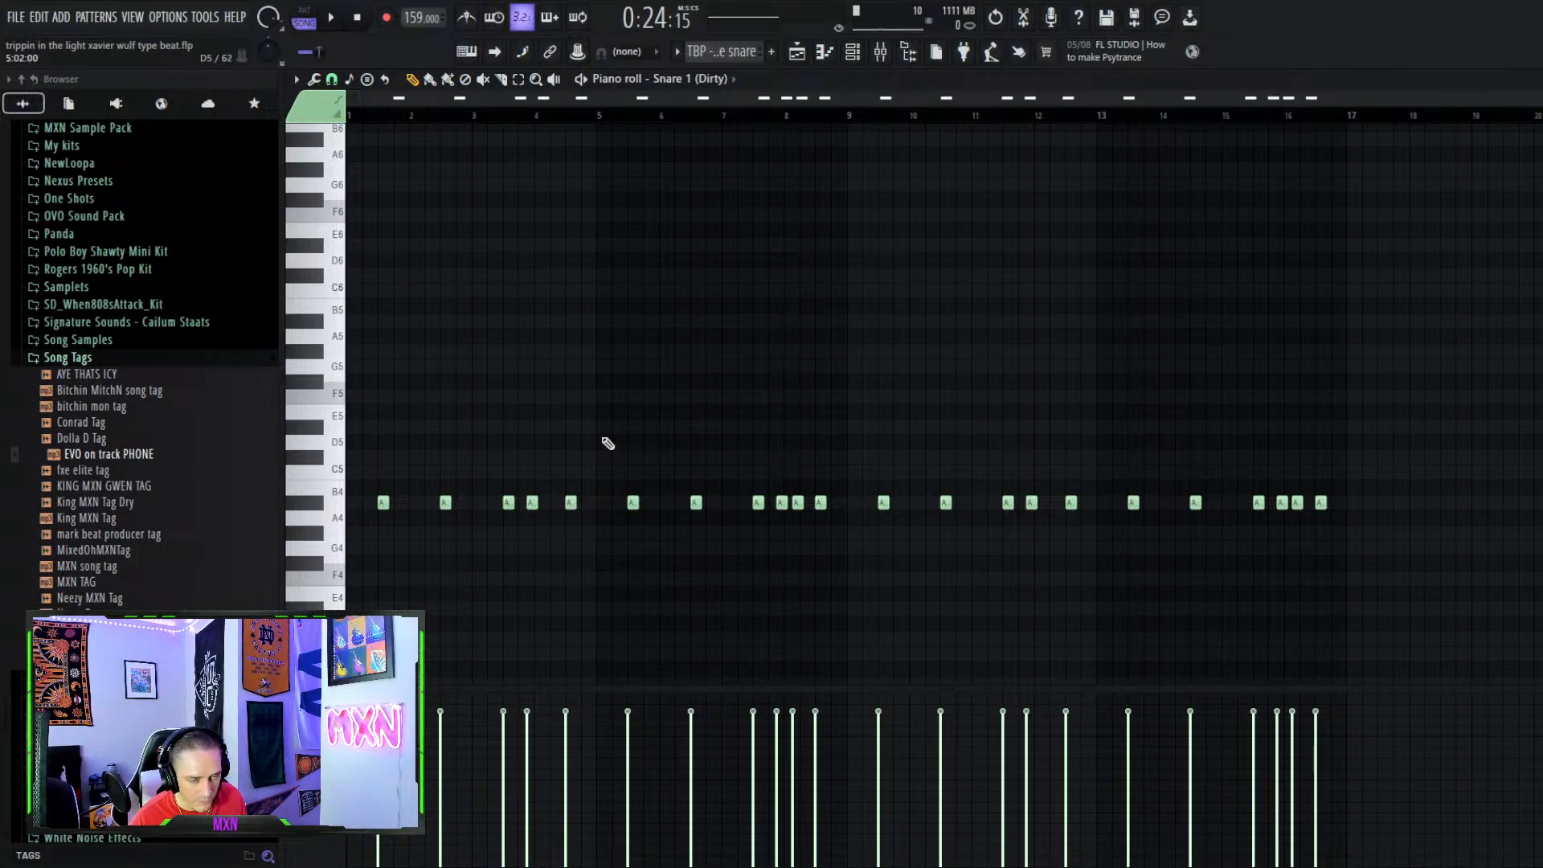
Check the Snare 1 (Dirty) channel in the channel rack and replay the snare pattern from bar 3
left_click(853, 51)
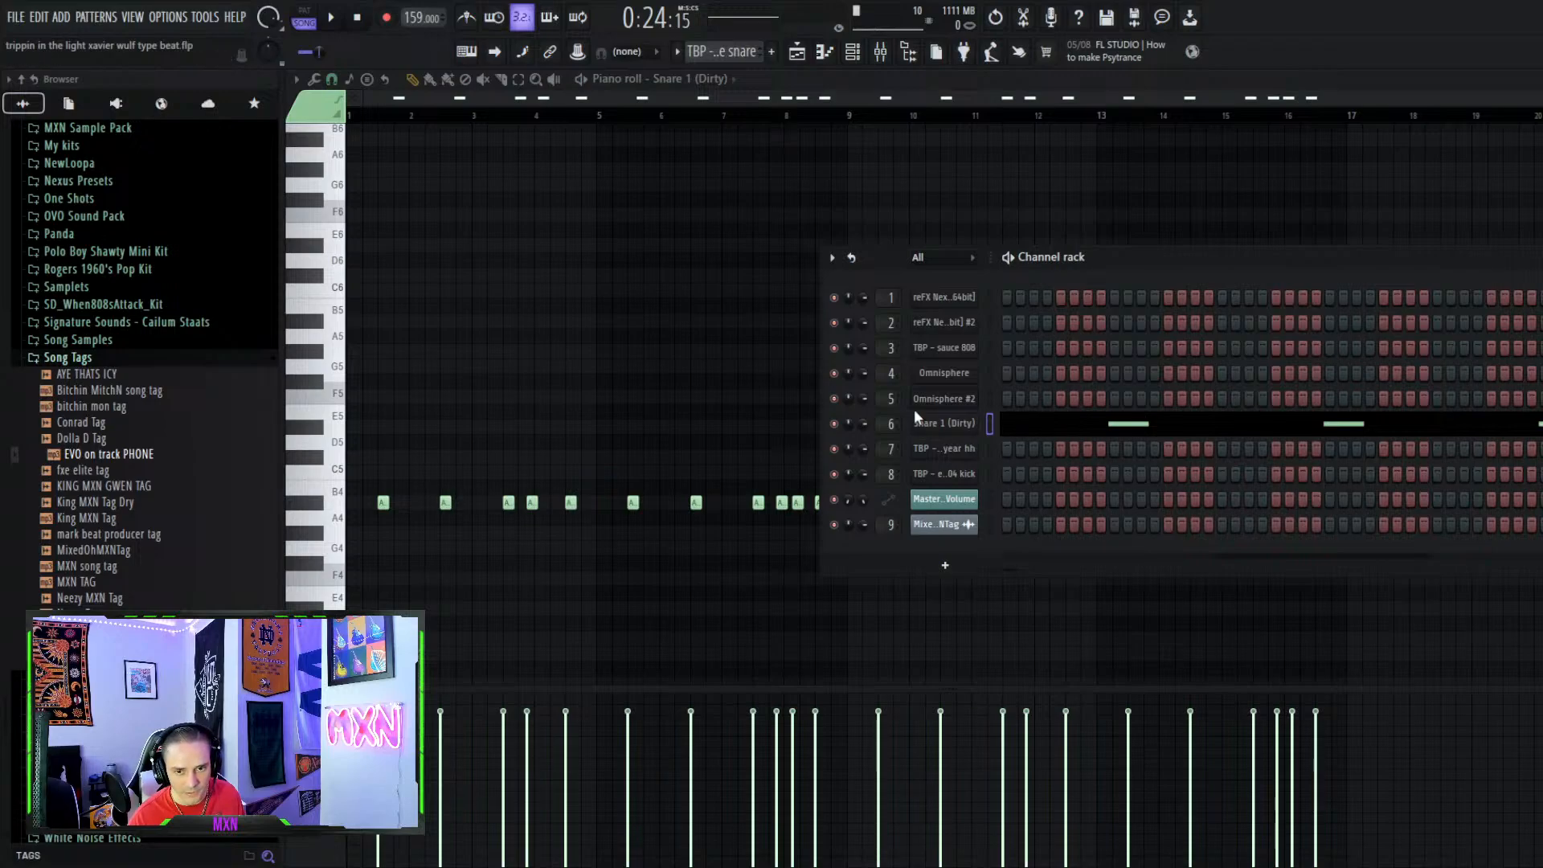
key("F6")
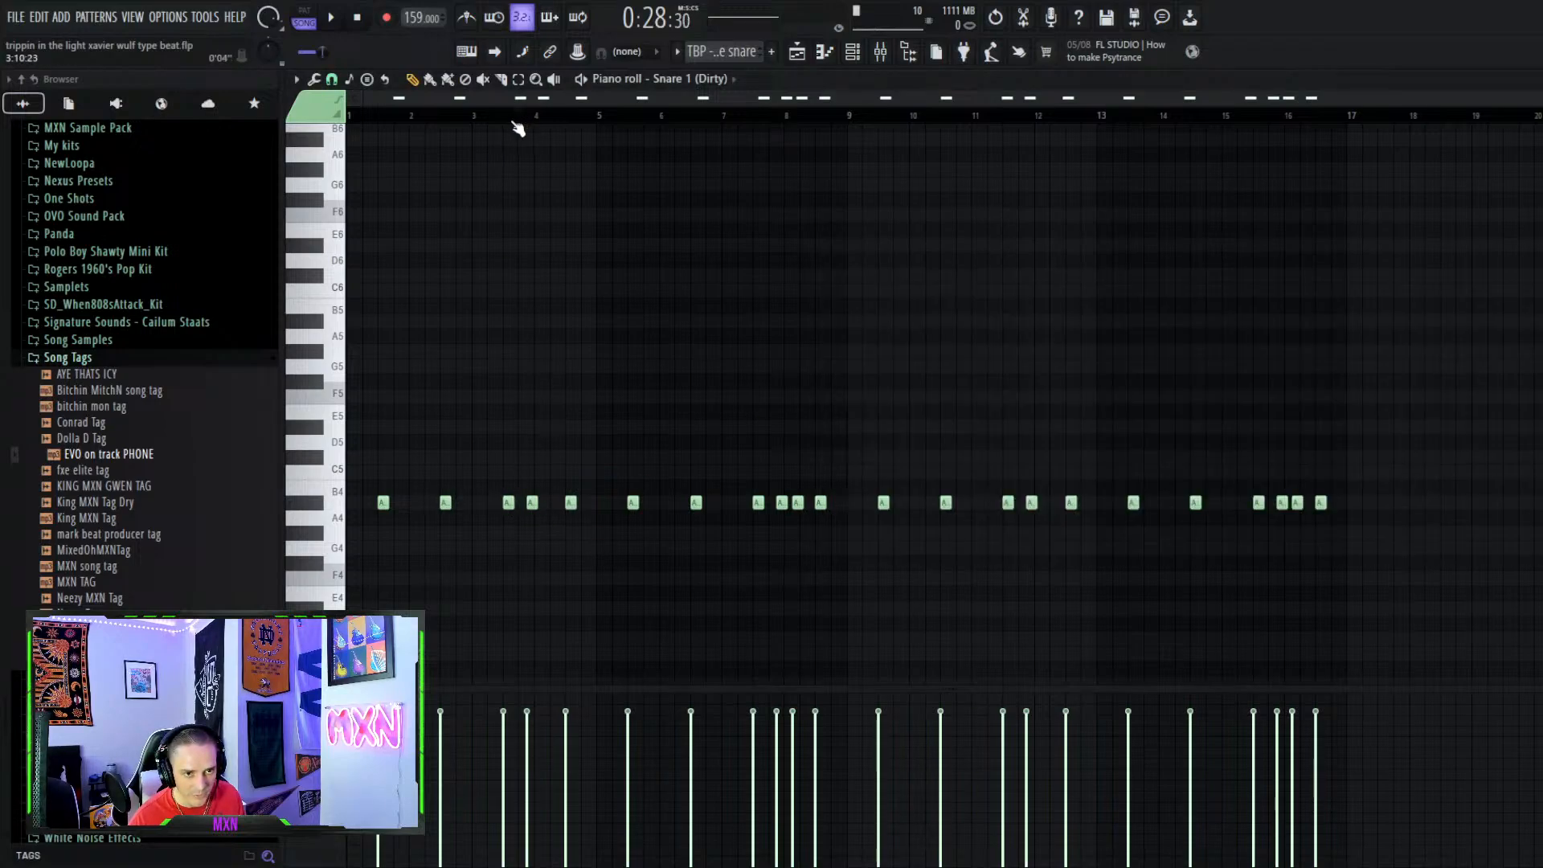
key("space")
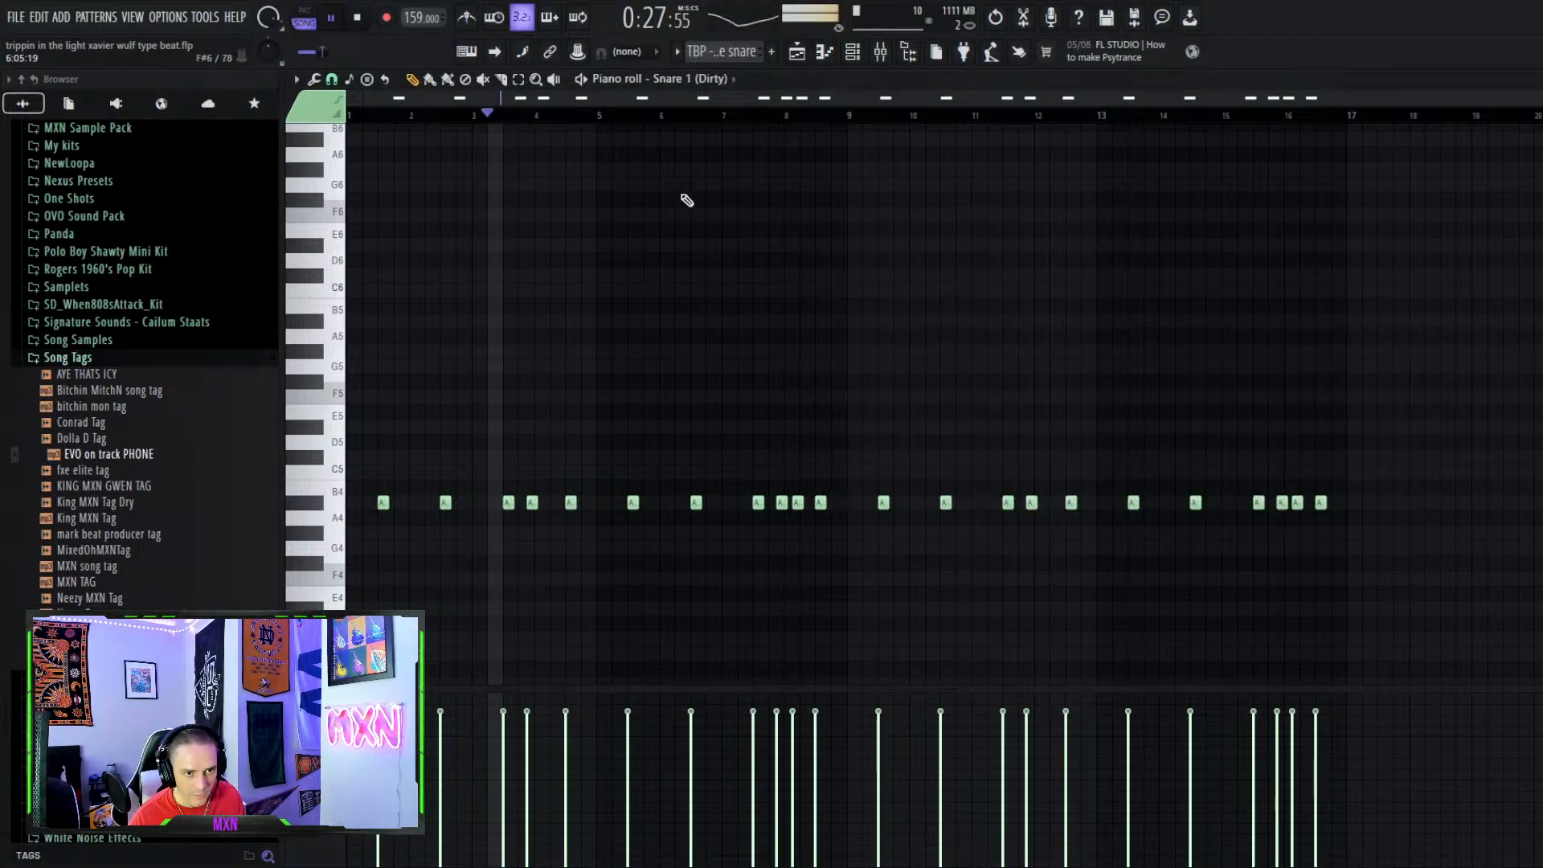
key("space")
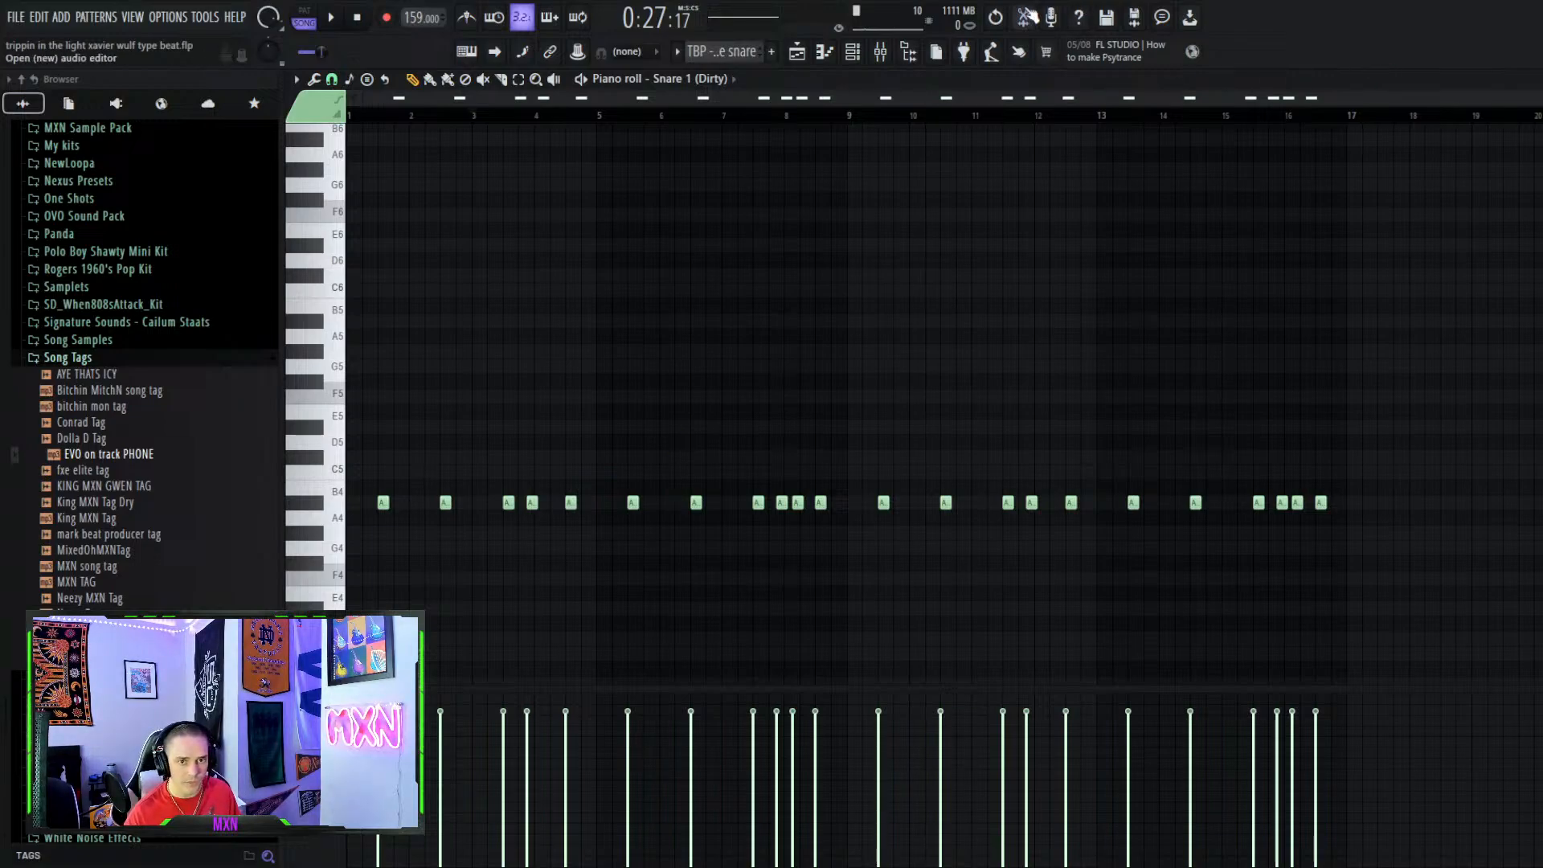
left_click(853, 55)
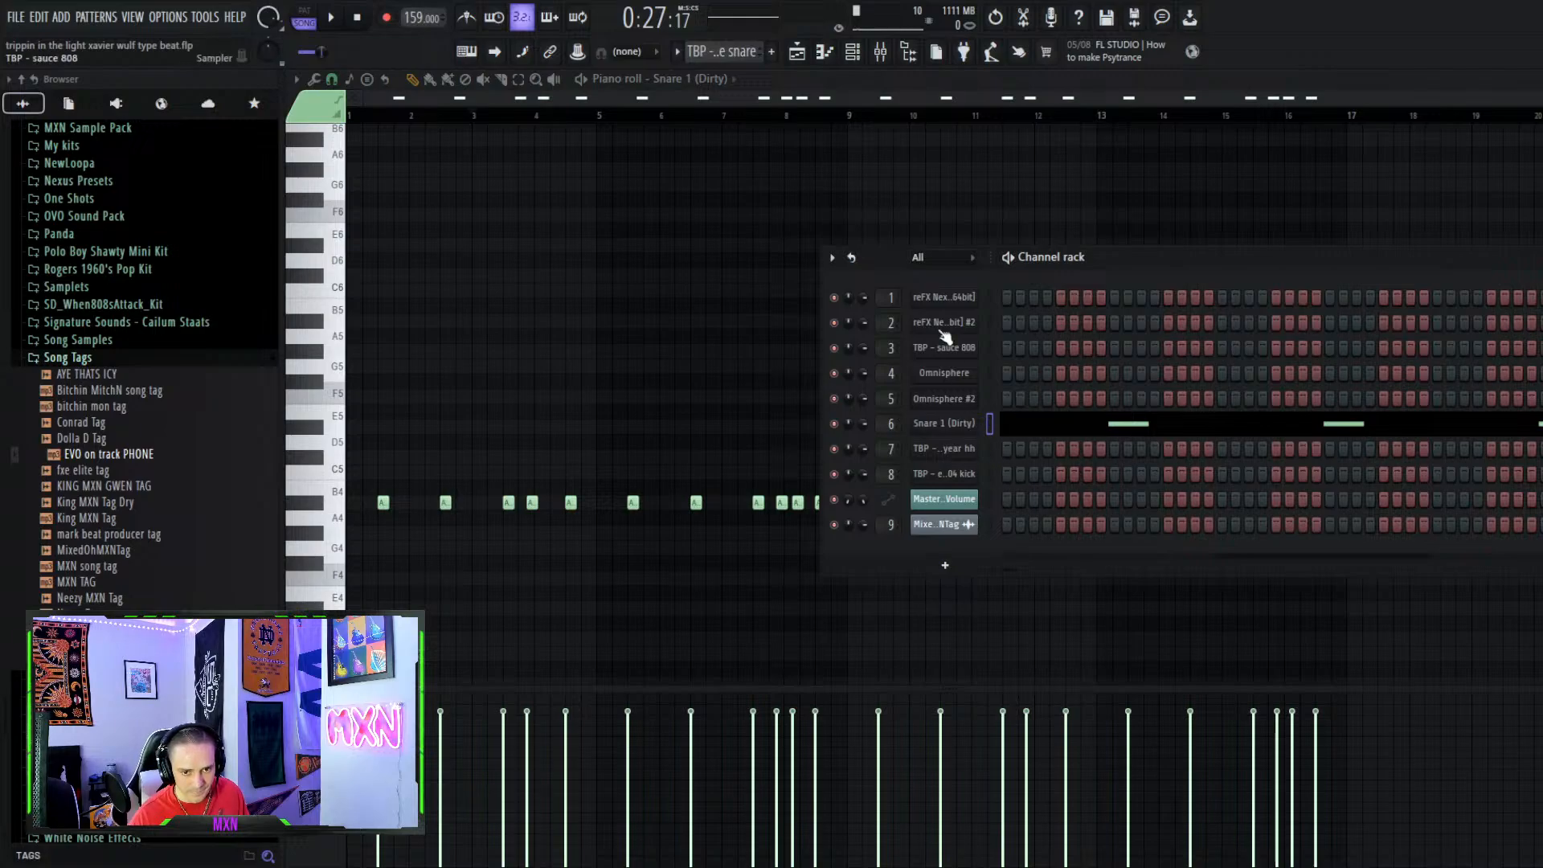
Unmute the senioryear hh track in the playlist, play from bar 17, and examine its piano roll pattern
left_click(797, 51)
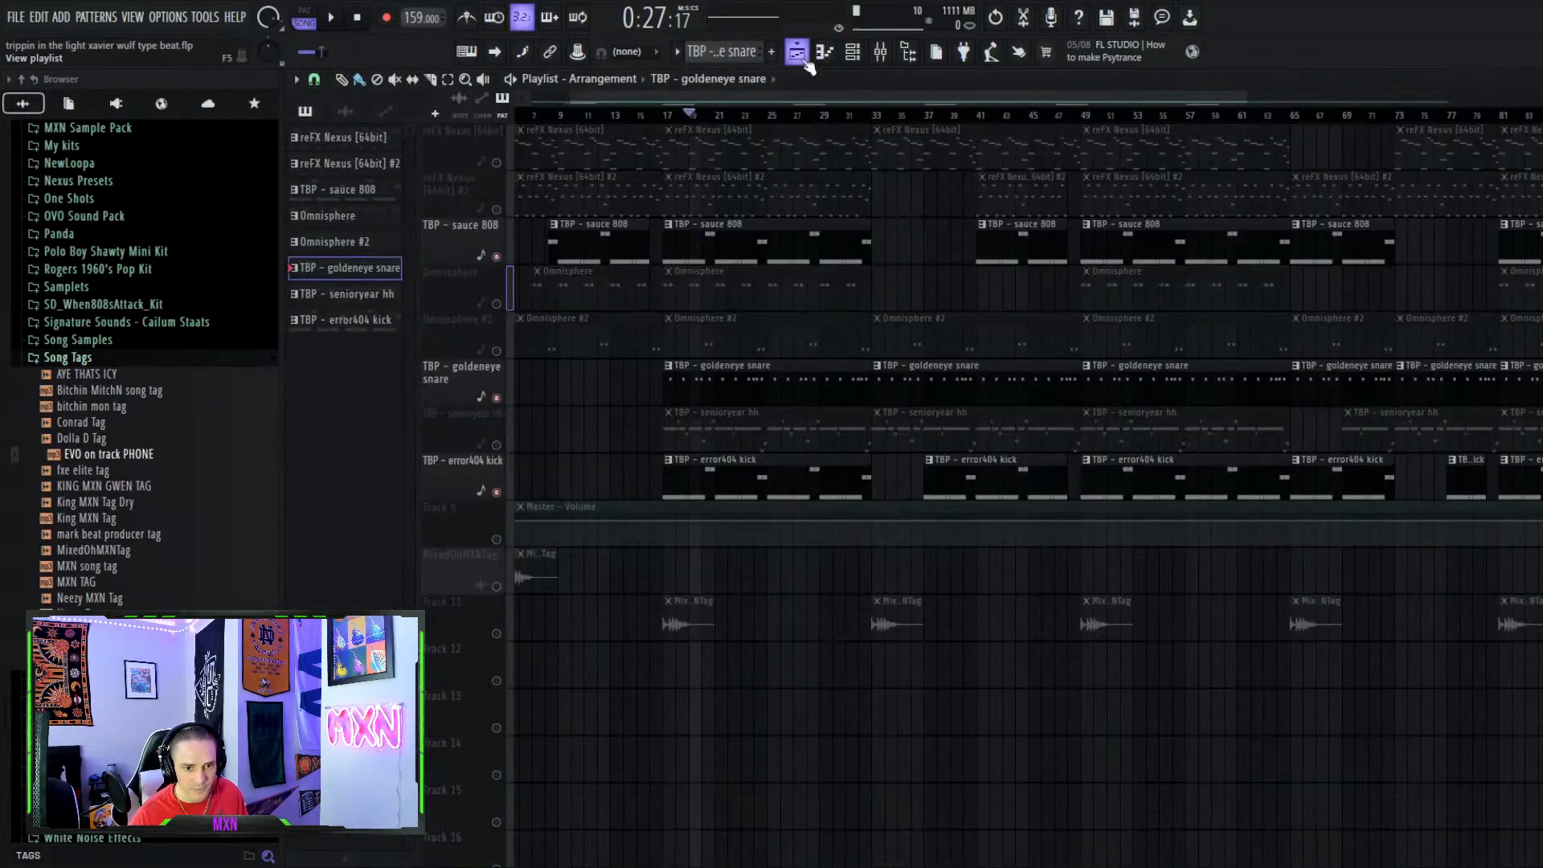
left_click(503, 445)
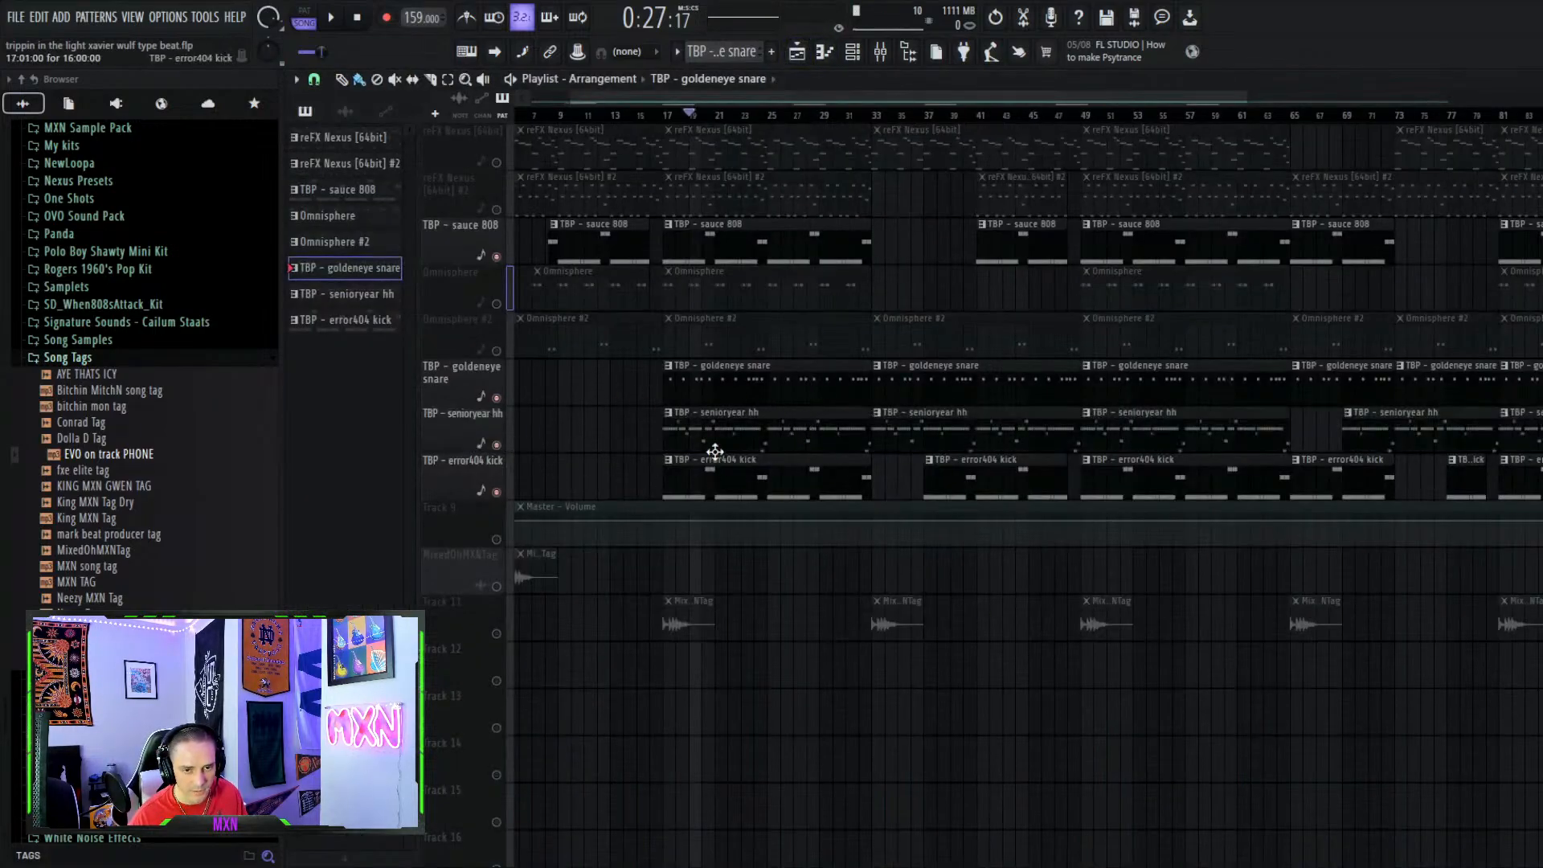
left_click(666, 115)
key("space")
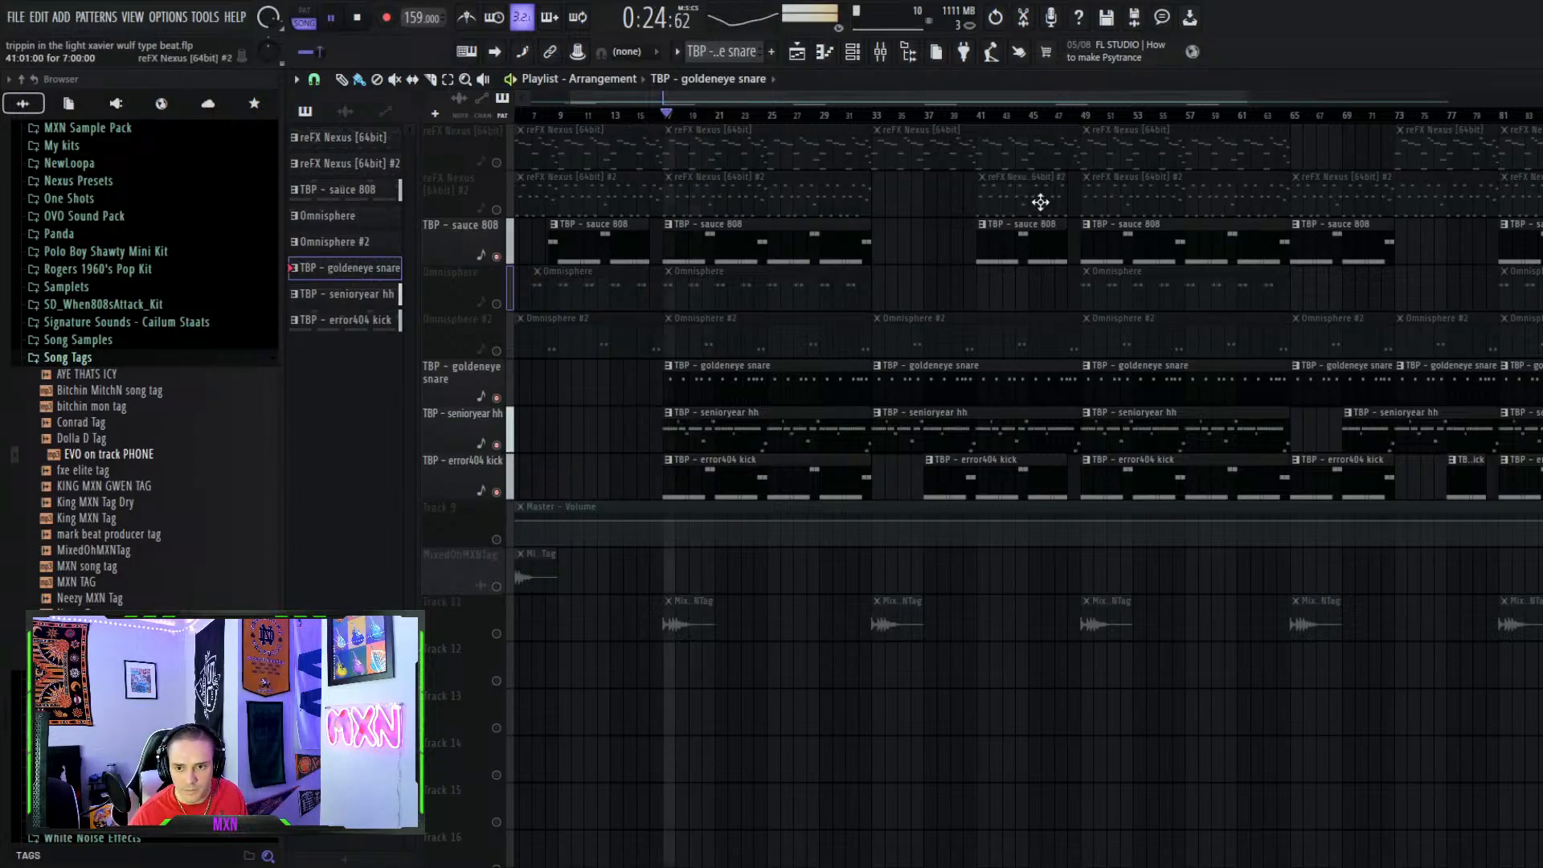
double_click(725, 432)
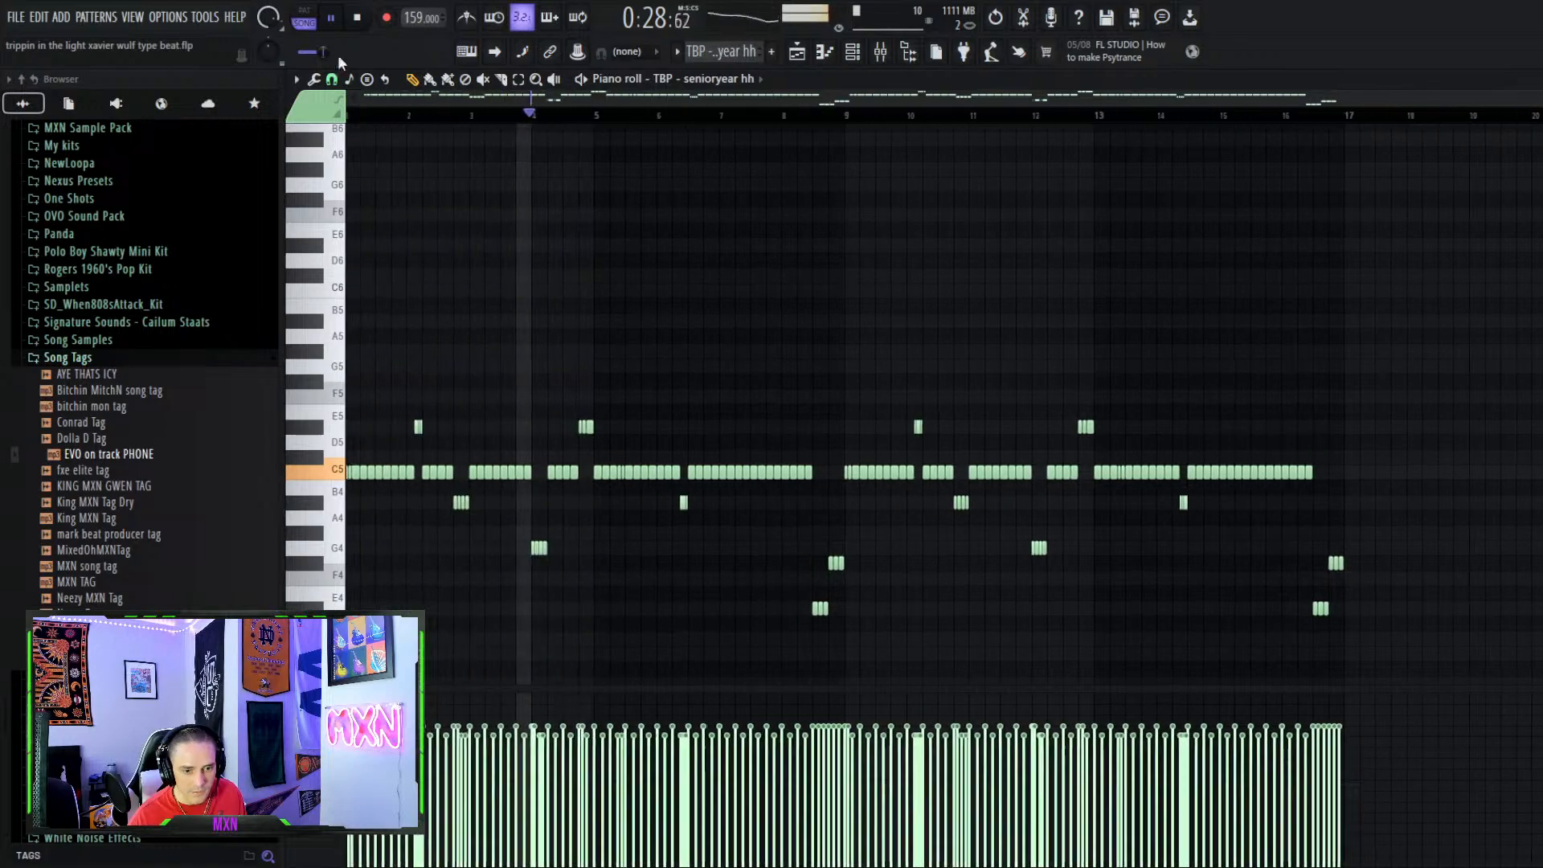
key("space")
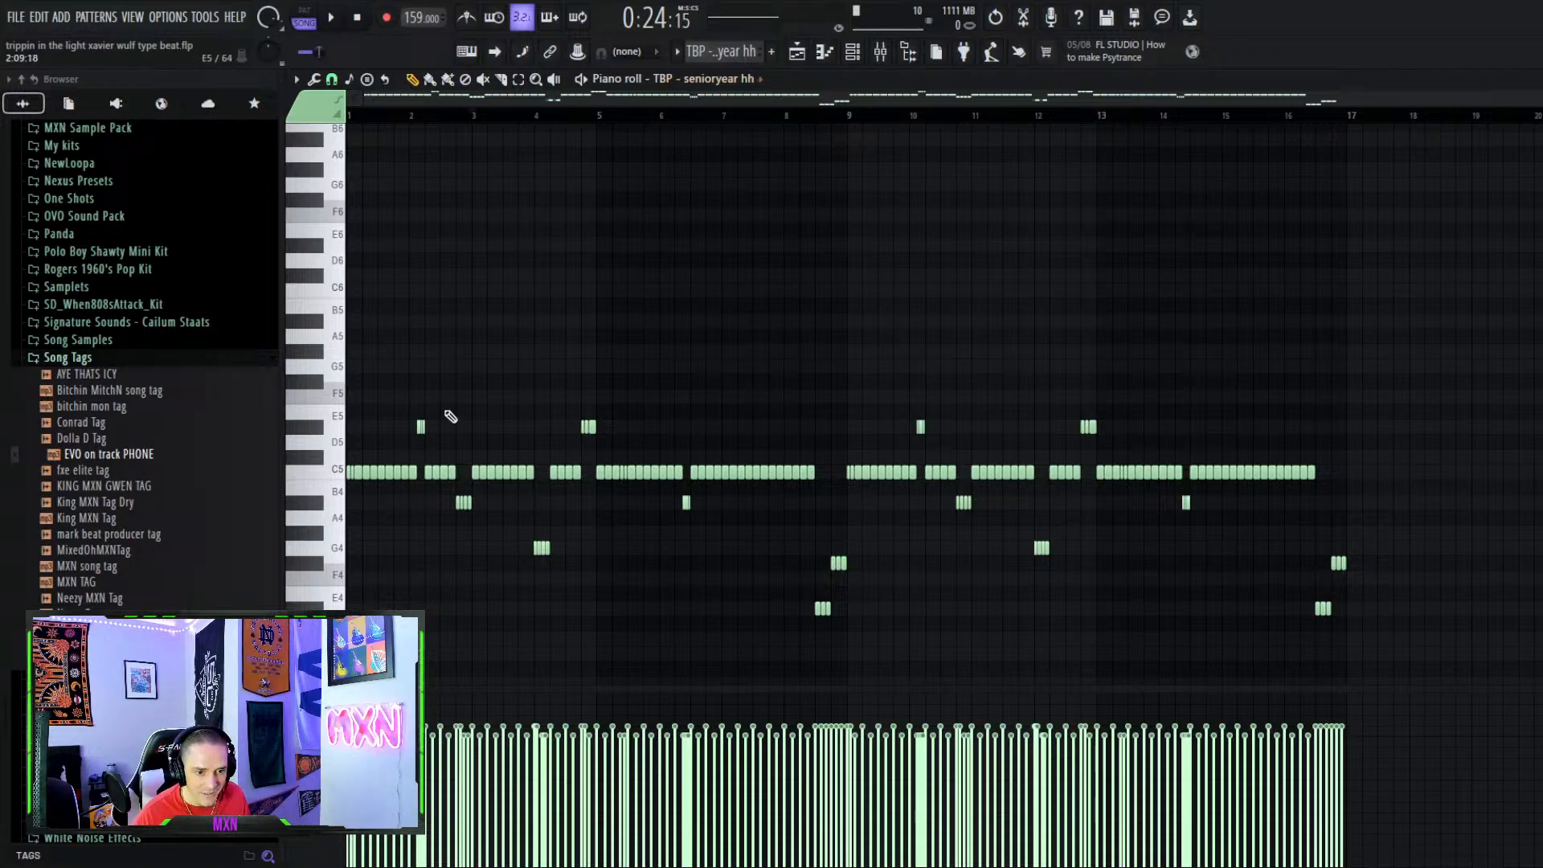
Create a new pattern and fill the senioryear hh channel with a hit every 4 steps
left_click(853, 51)
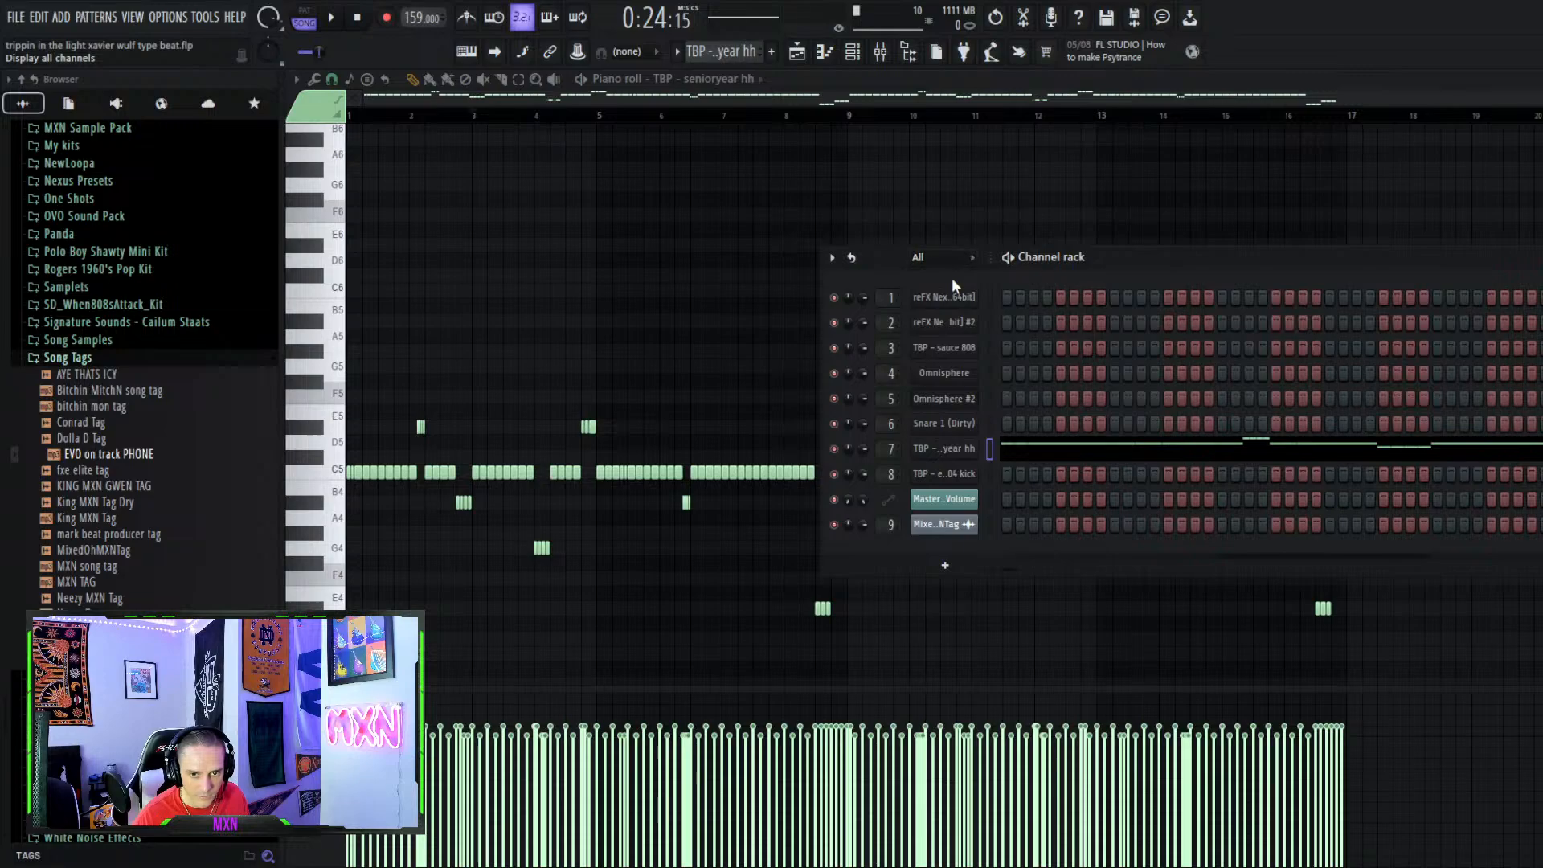
left_click(771, 51)
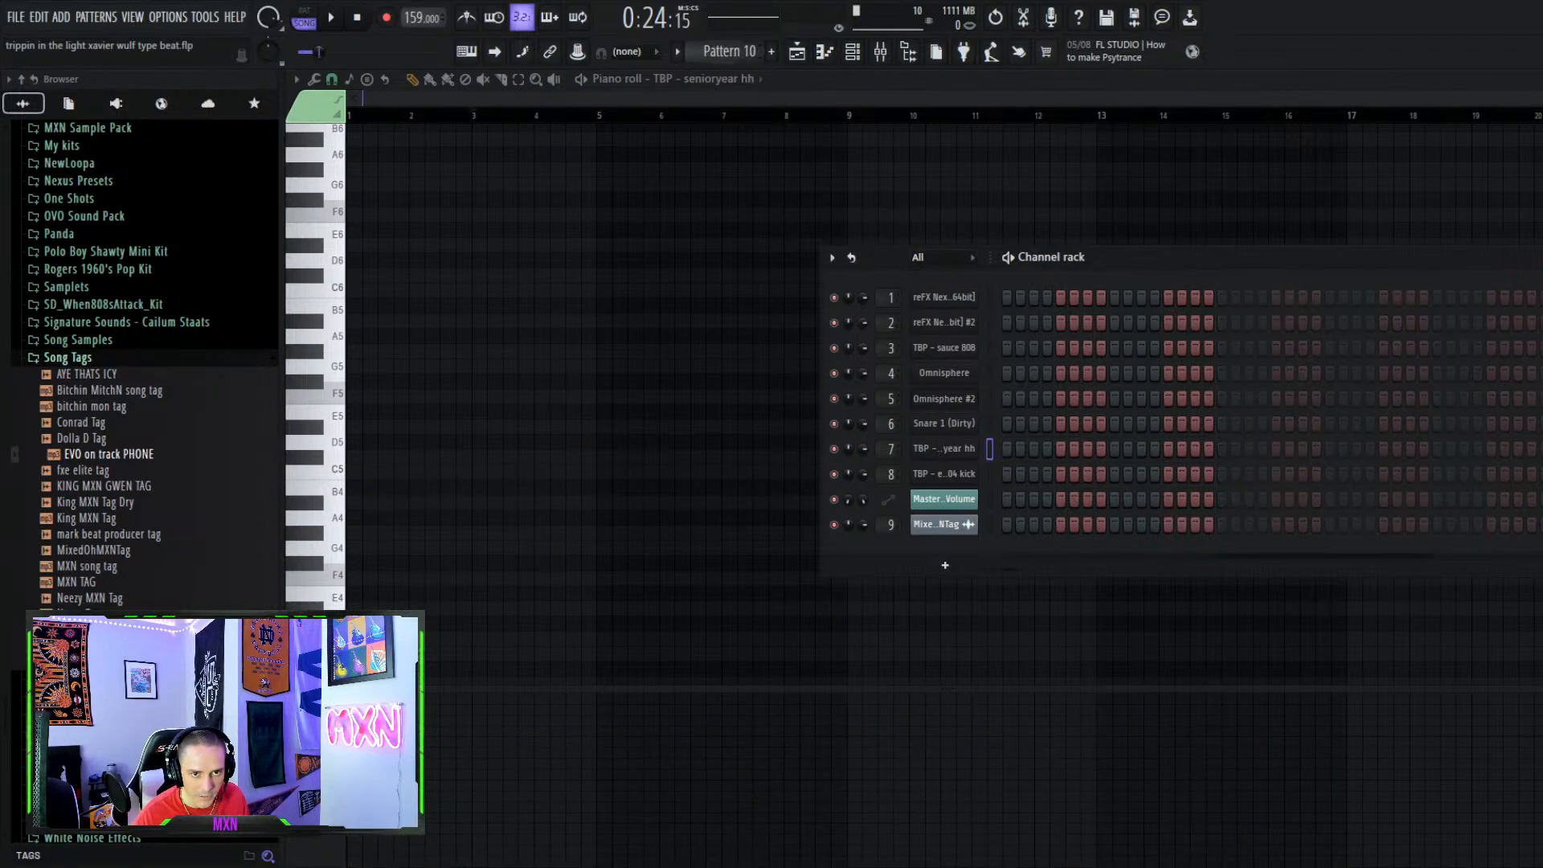
left_click(1193, 515)
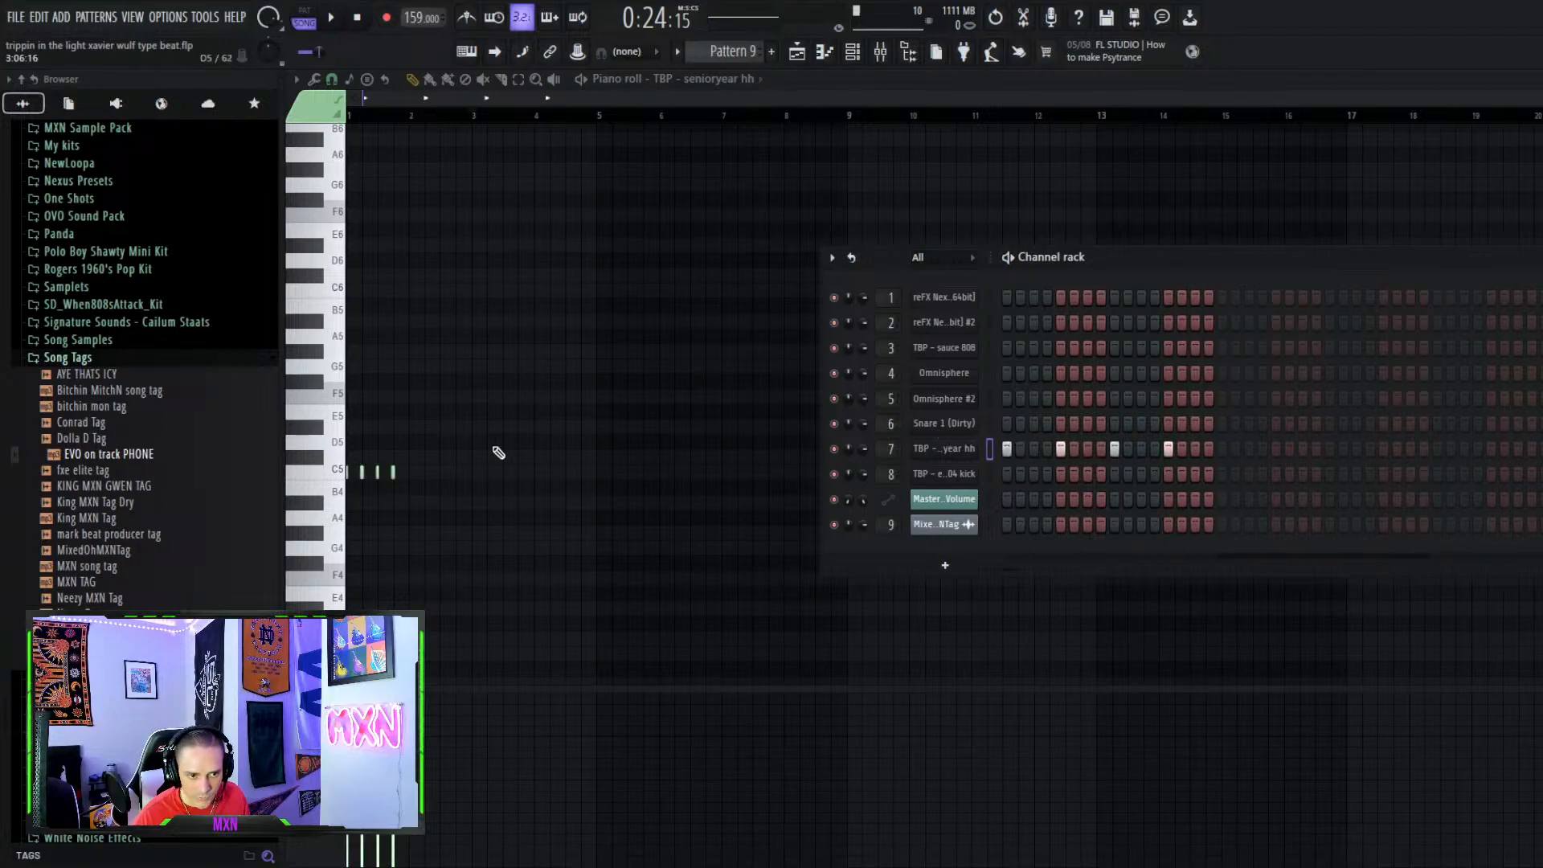
Duplicate the four hi-hat notes in the piano roll midway between the originals, play the new pattern, and close the piano roll
key("F6")
key("ctrl+a")
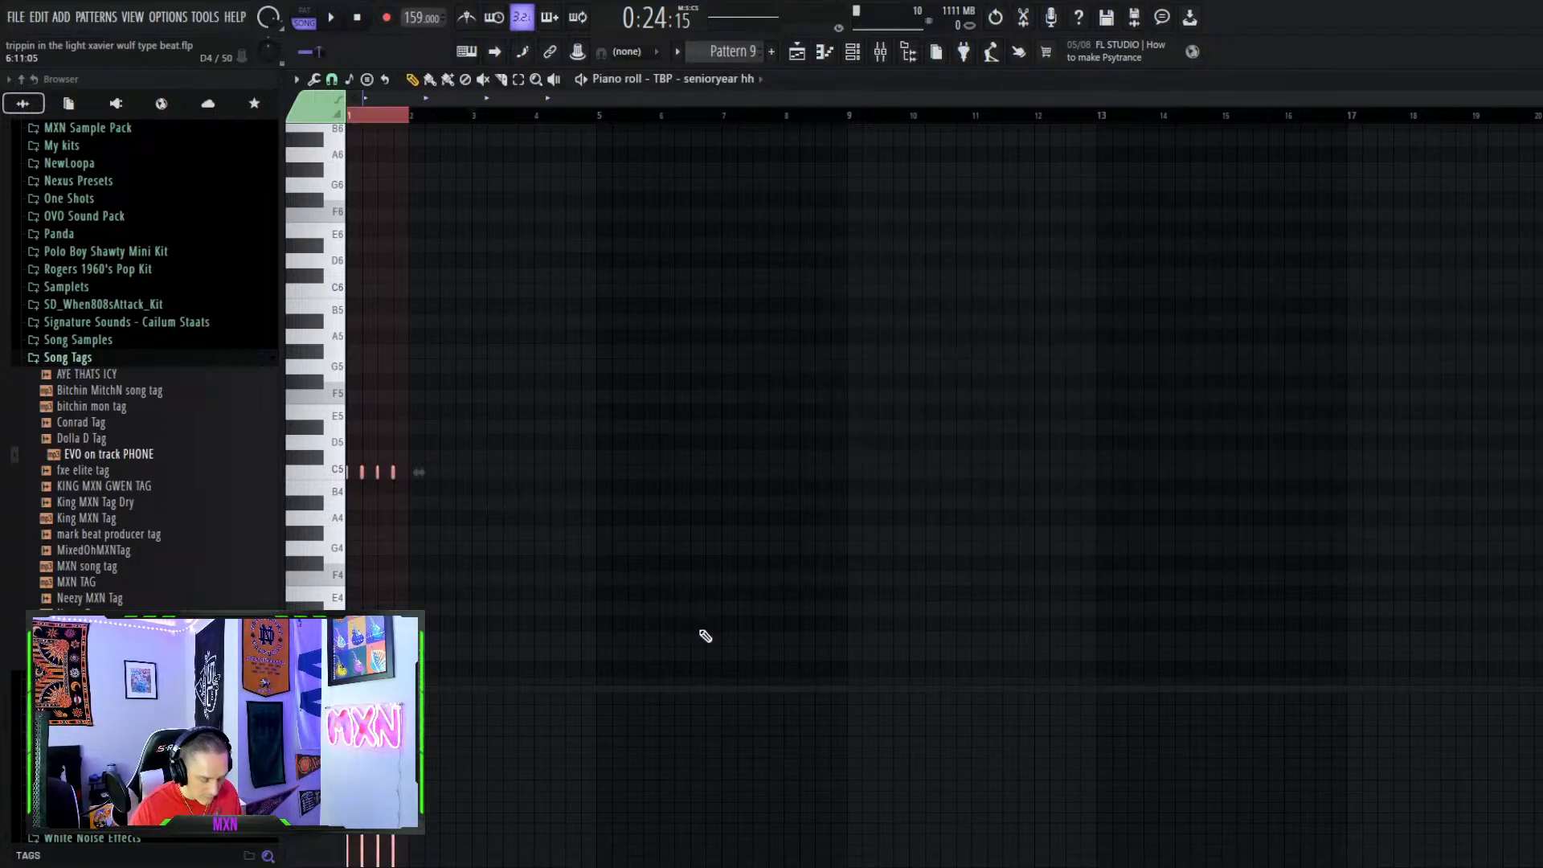
key("ctrl+b")
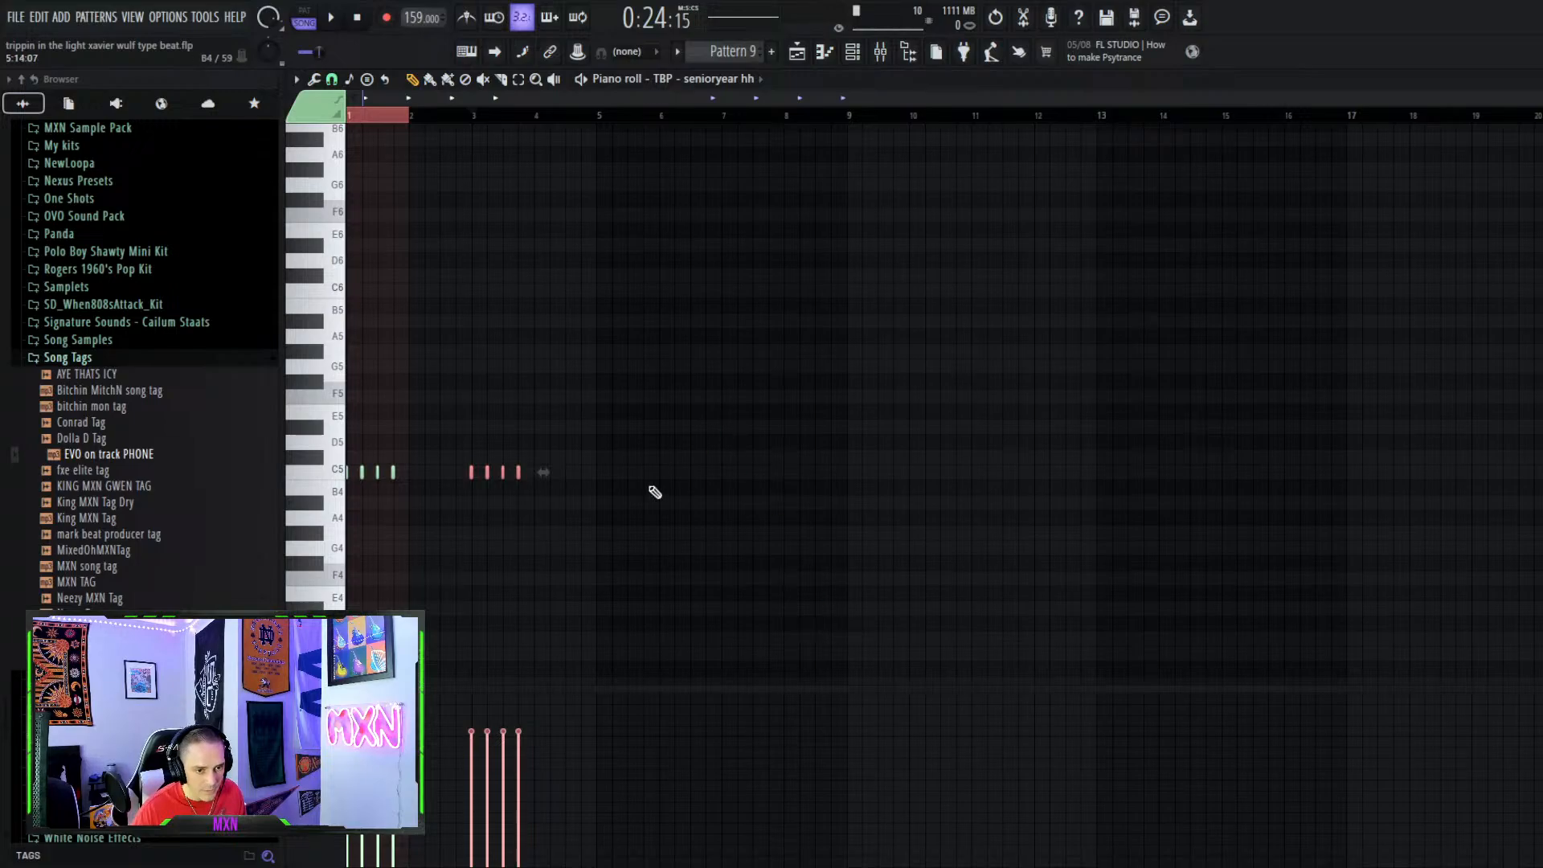
left_click_drag(488, 473, 353, 483)
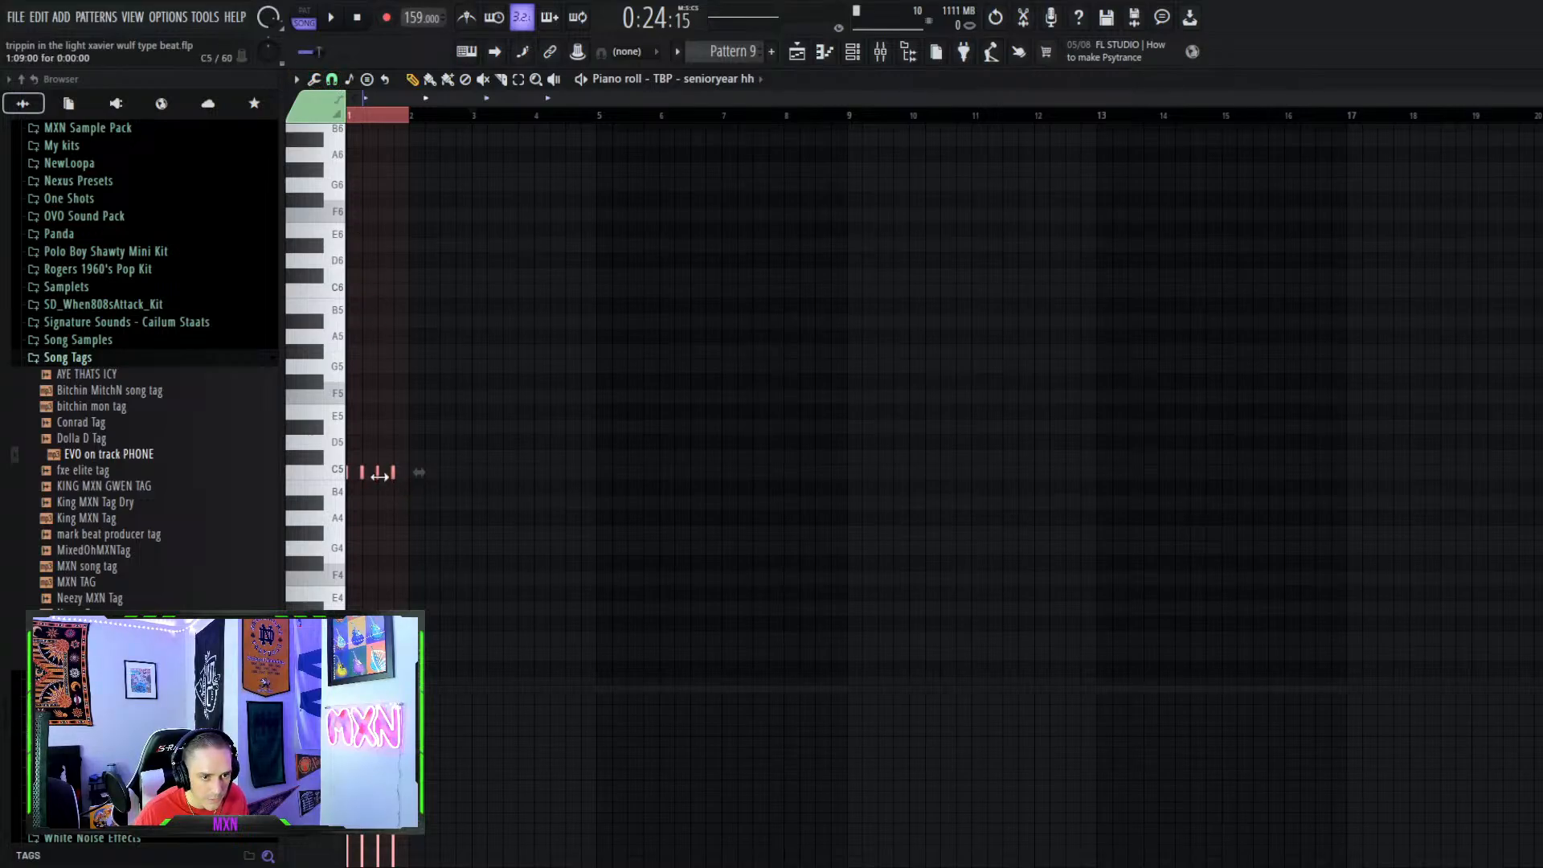
left_click_drag(378, 476, 386, 476)
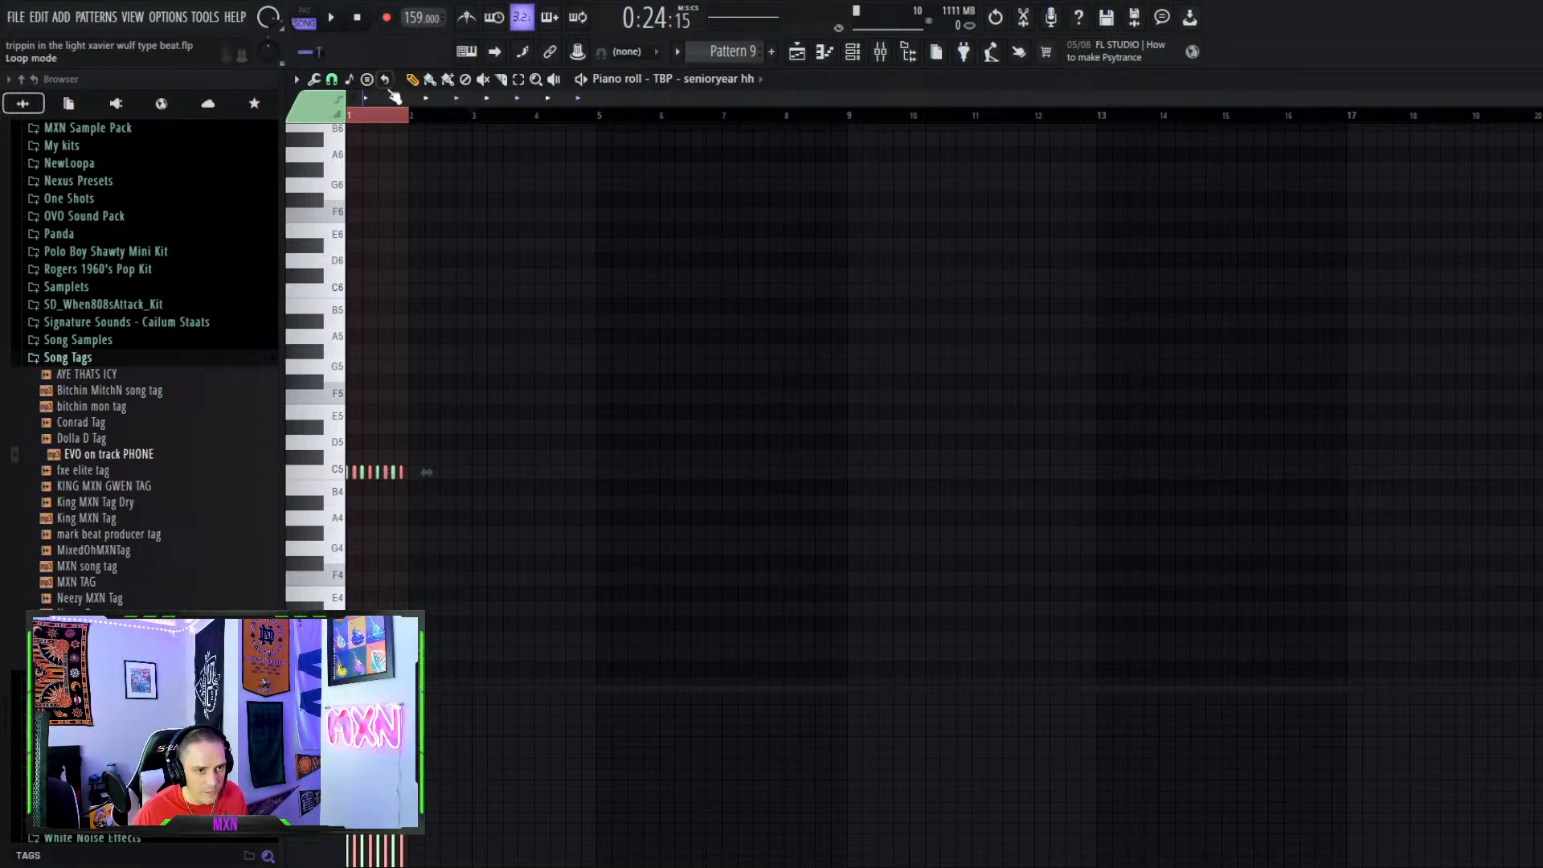
left_click(593, 83)
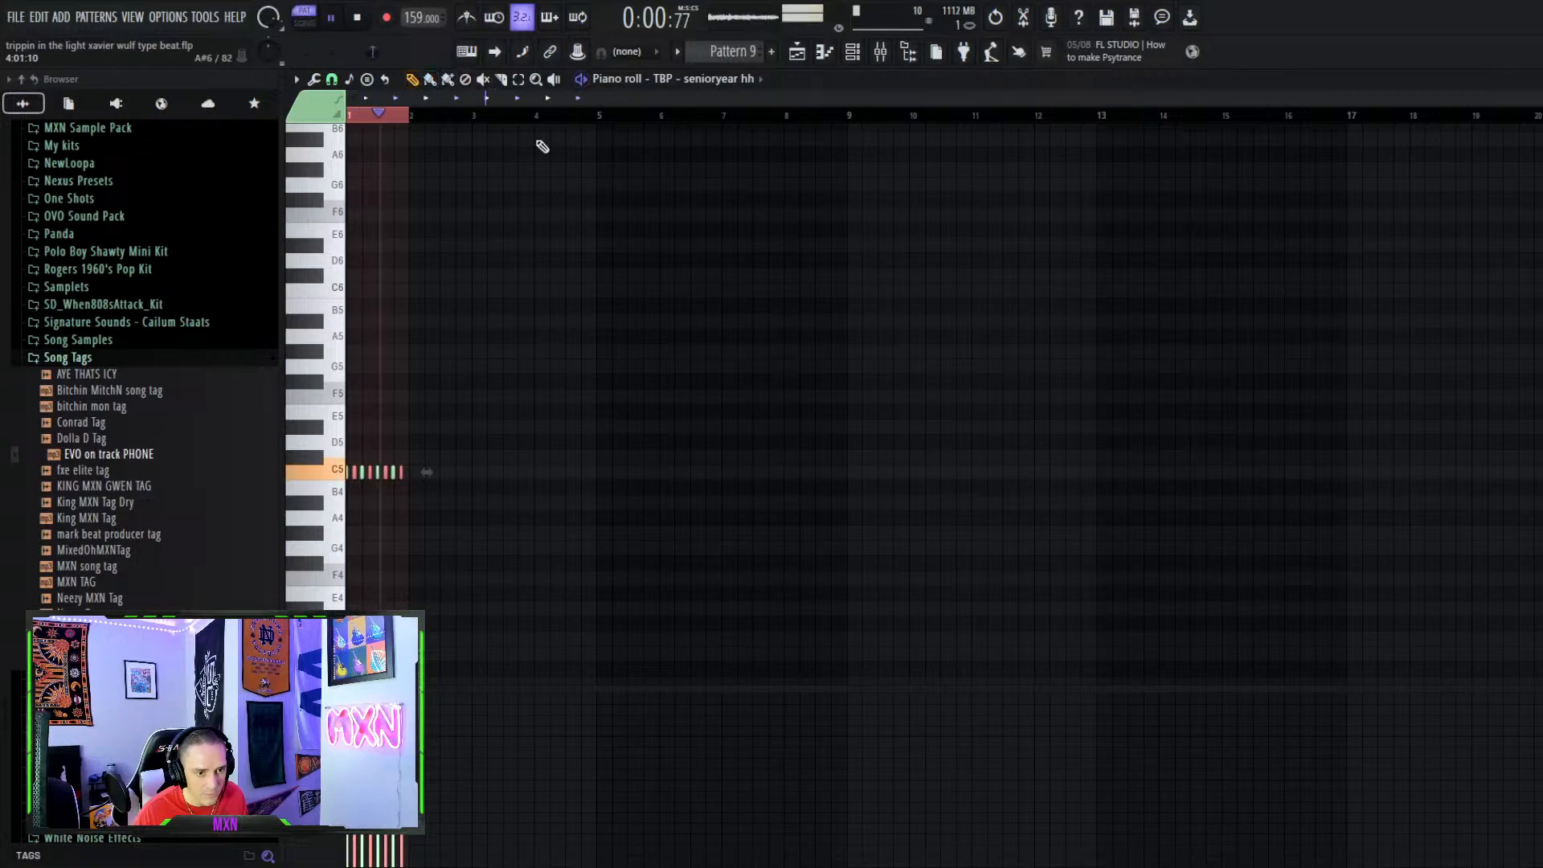
key("space")
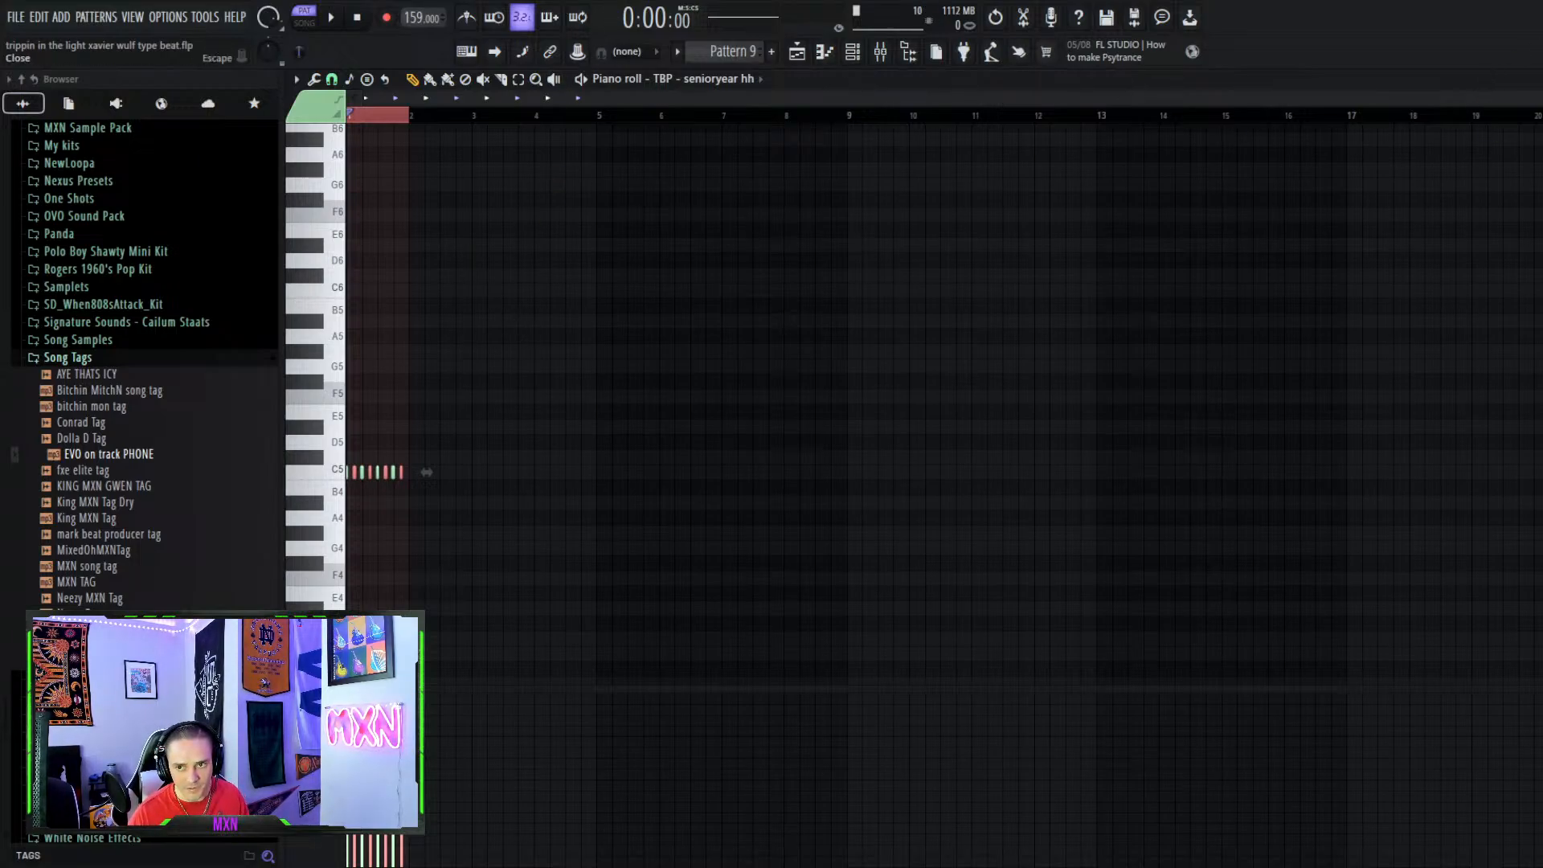
key("Escape")
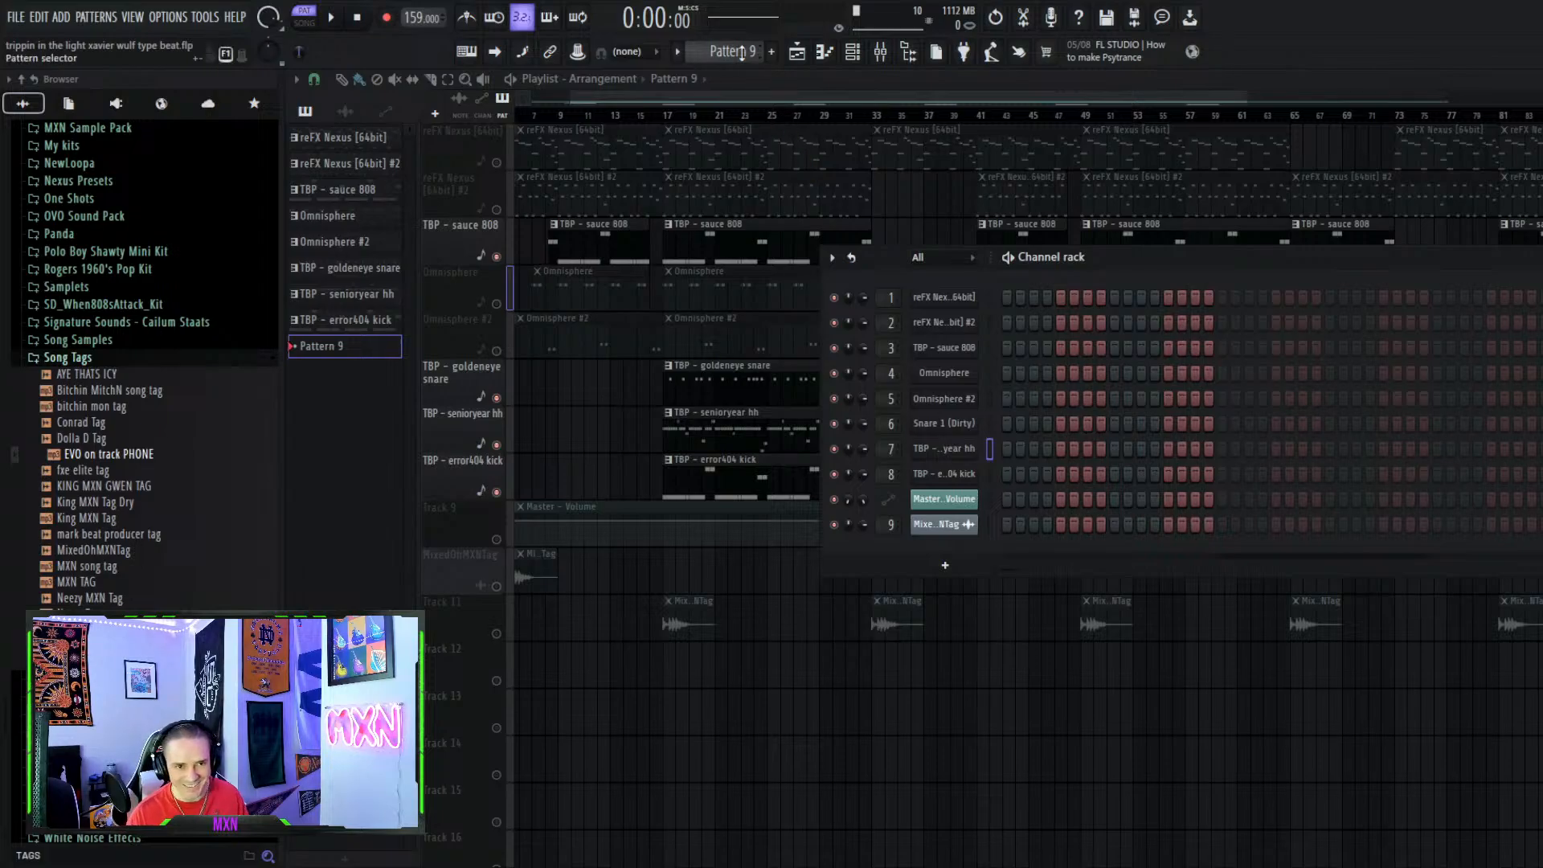
Open the senioryear hh pattern in the piano roll, play it from bar 1, and save the project
left_click(797, 52)
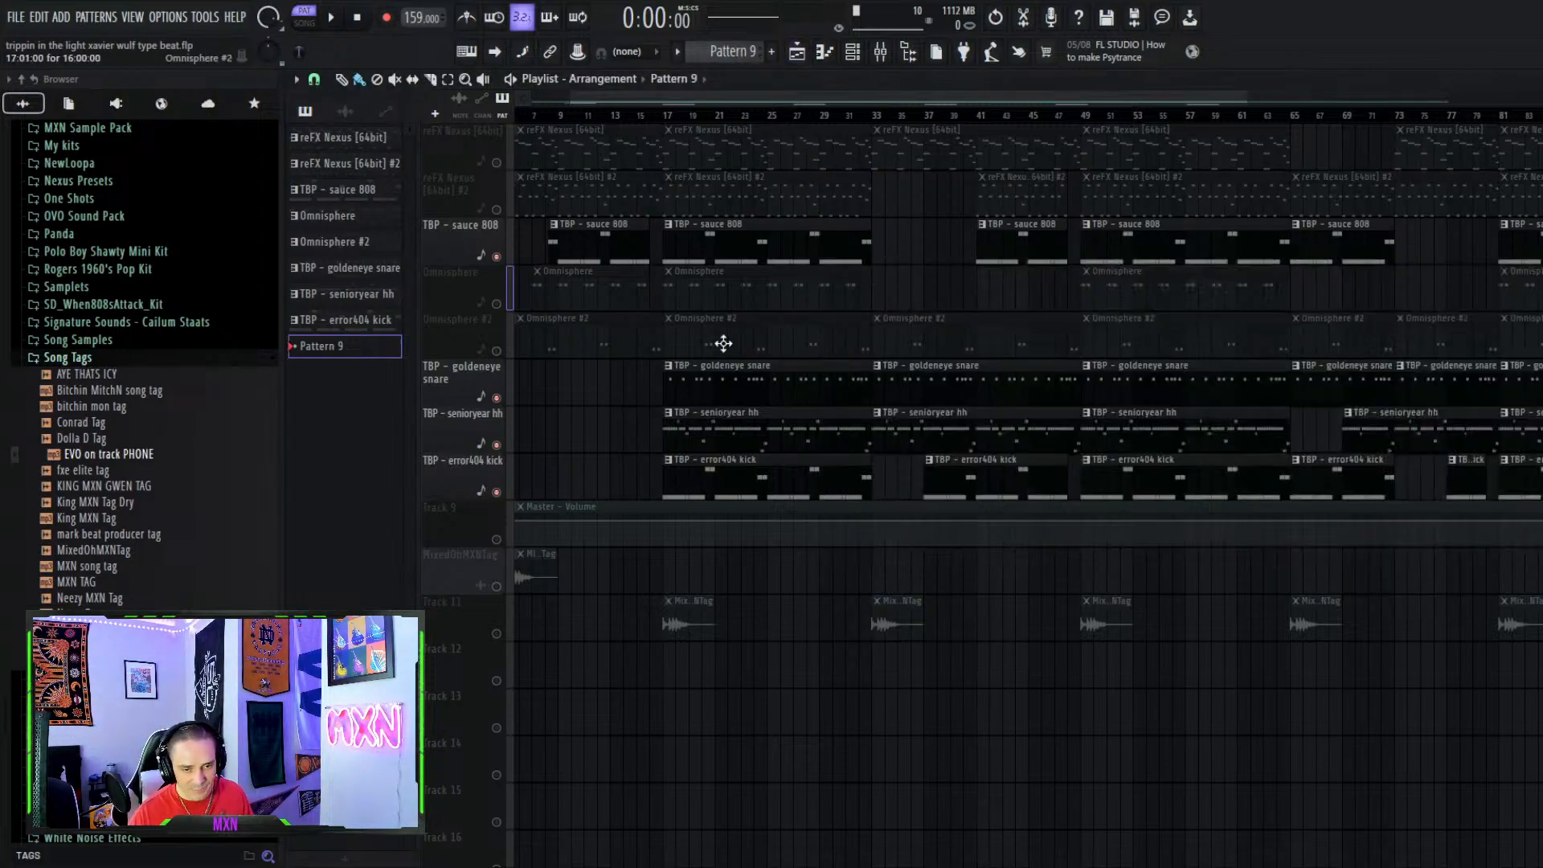
double_click(721, 438)
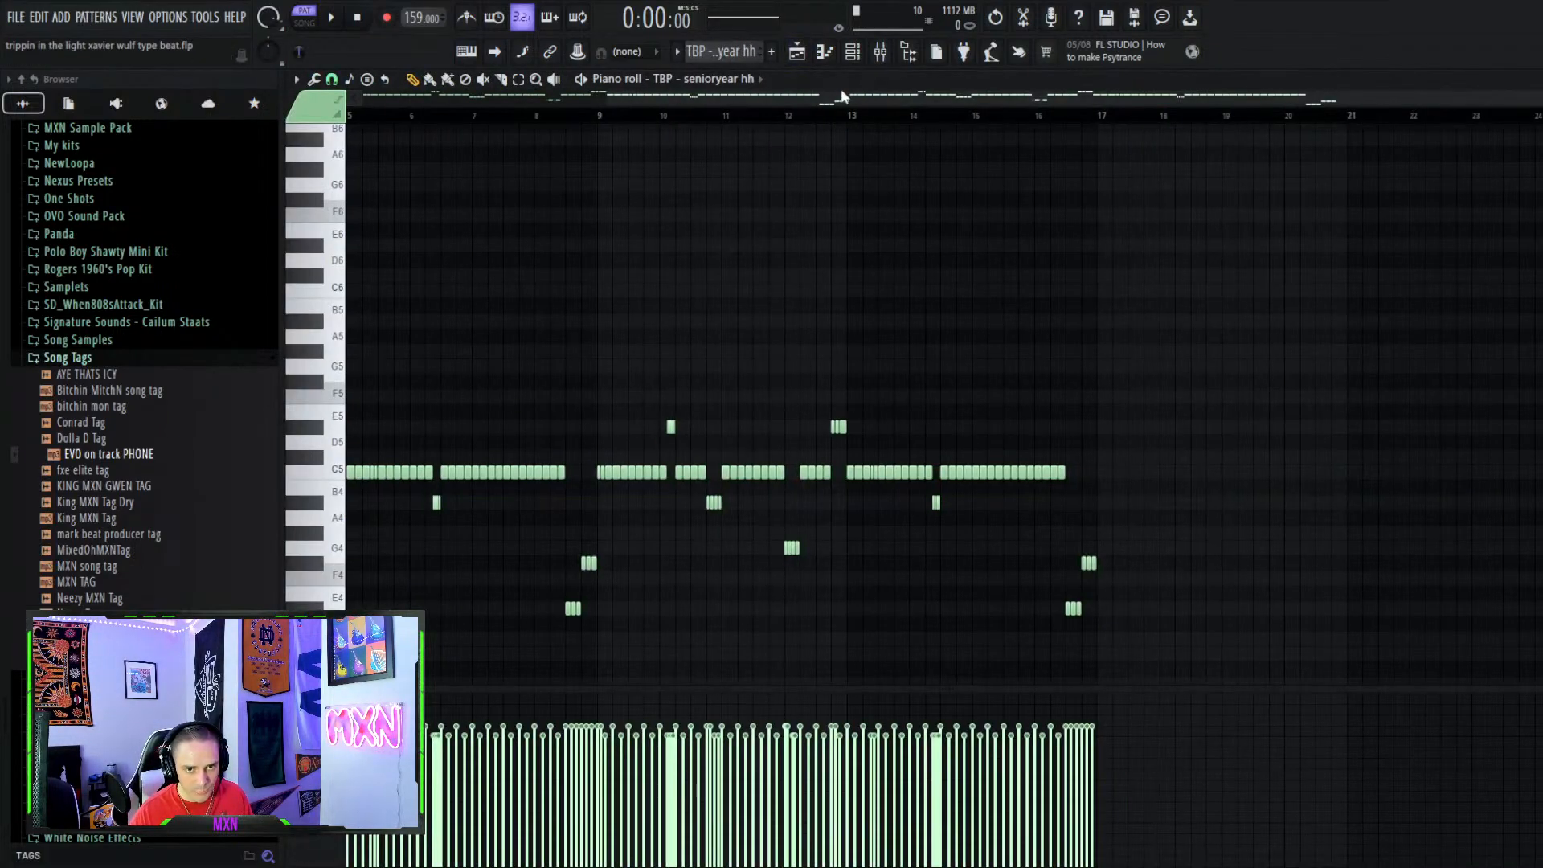
left_click_drag(842, 96, 514, 98)
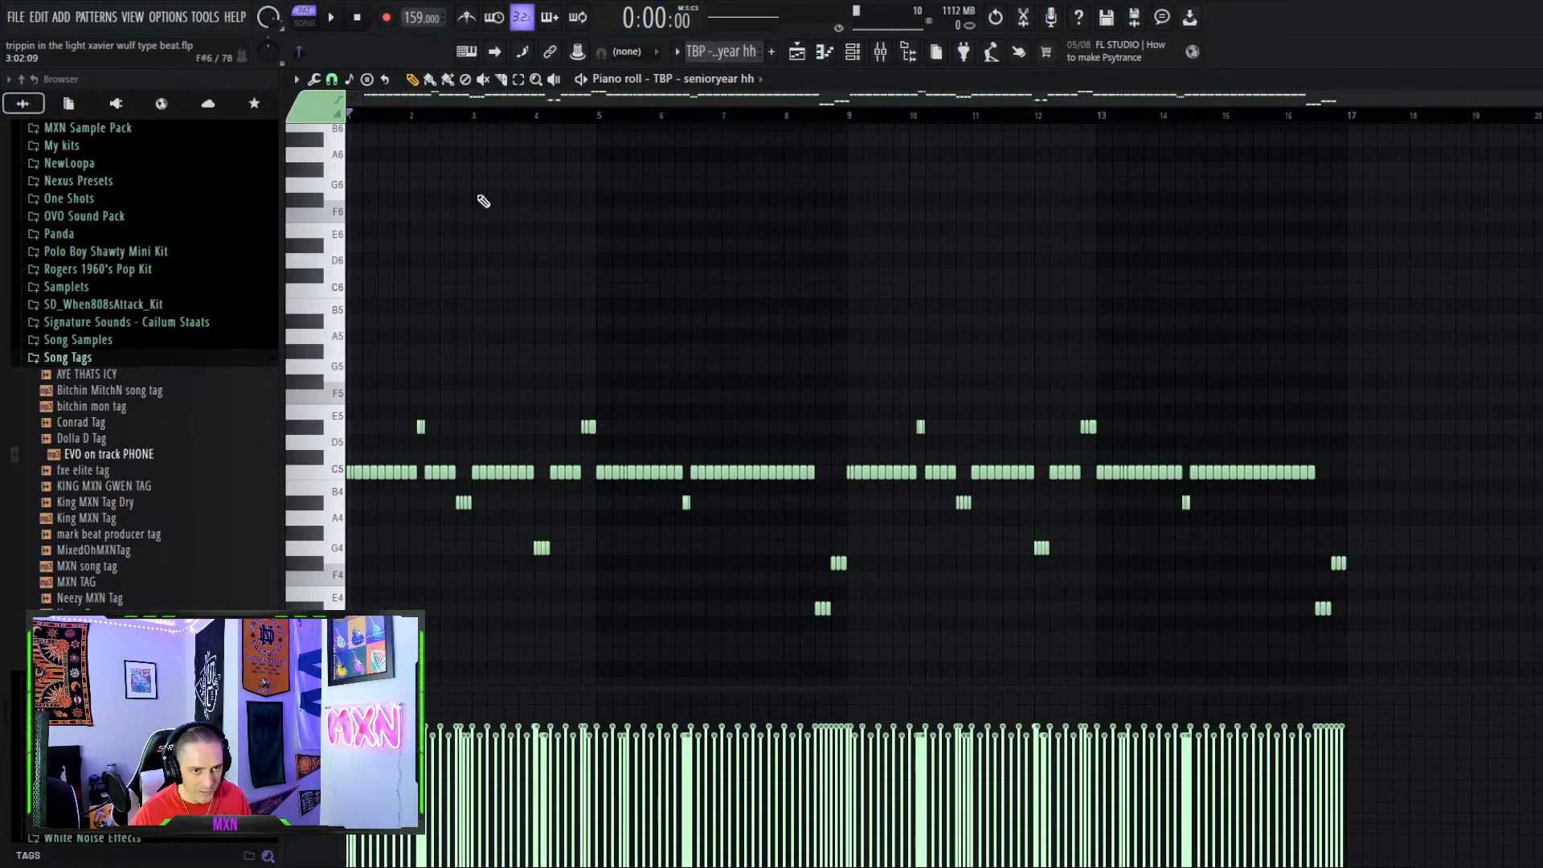
key("space")
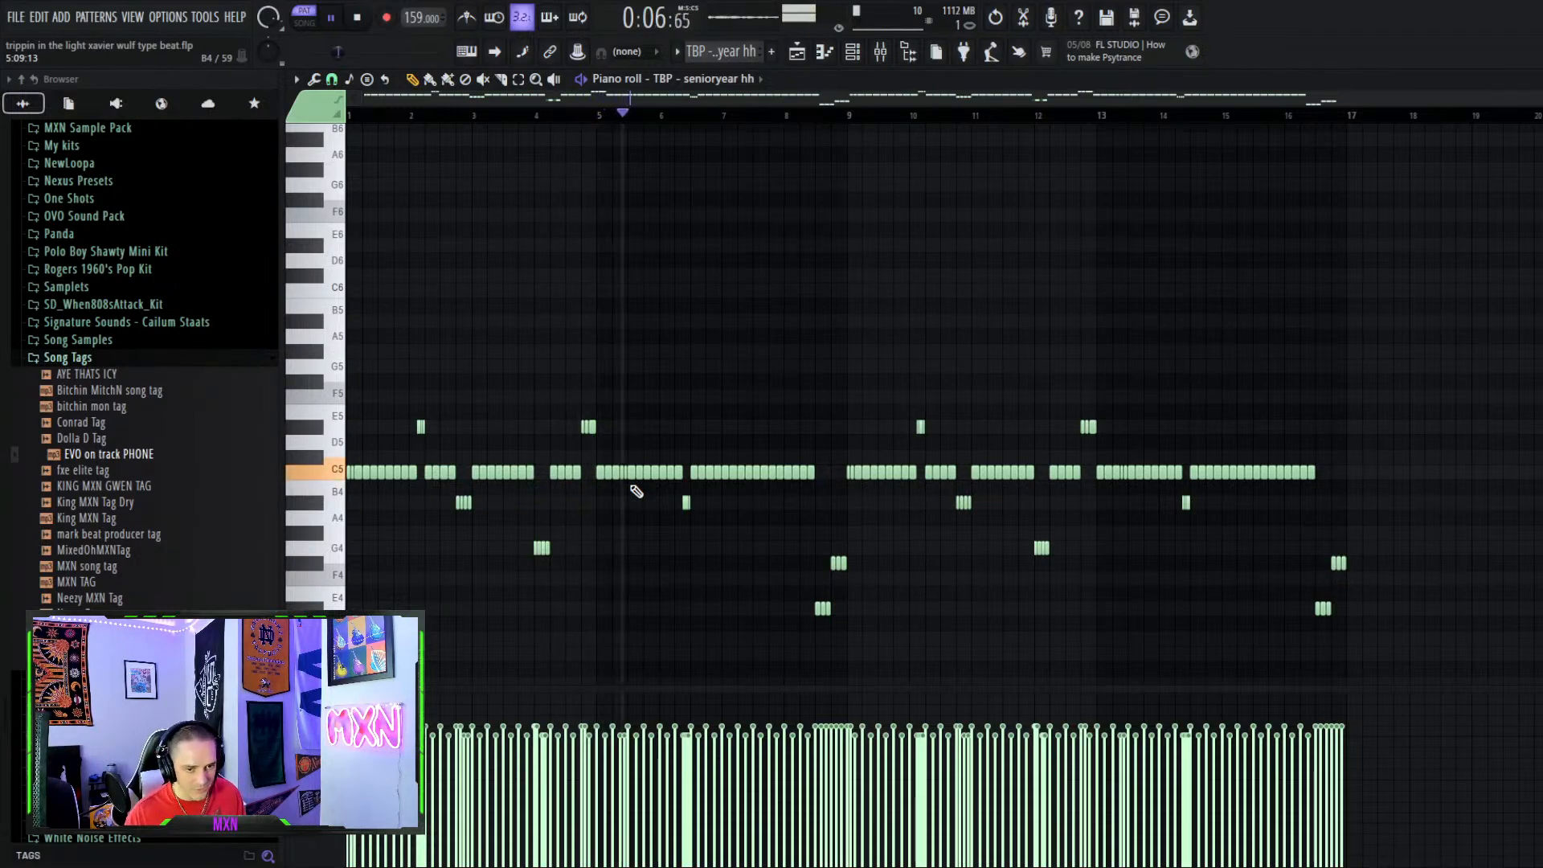
key("space")
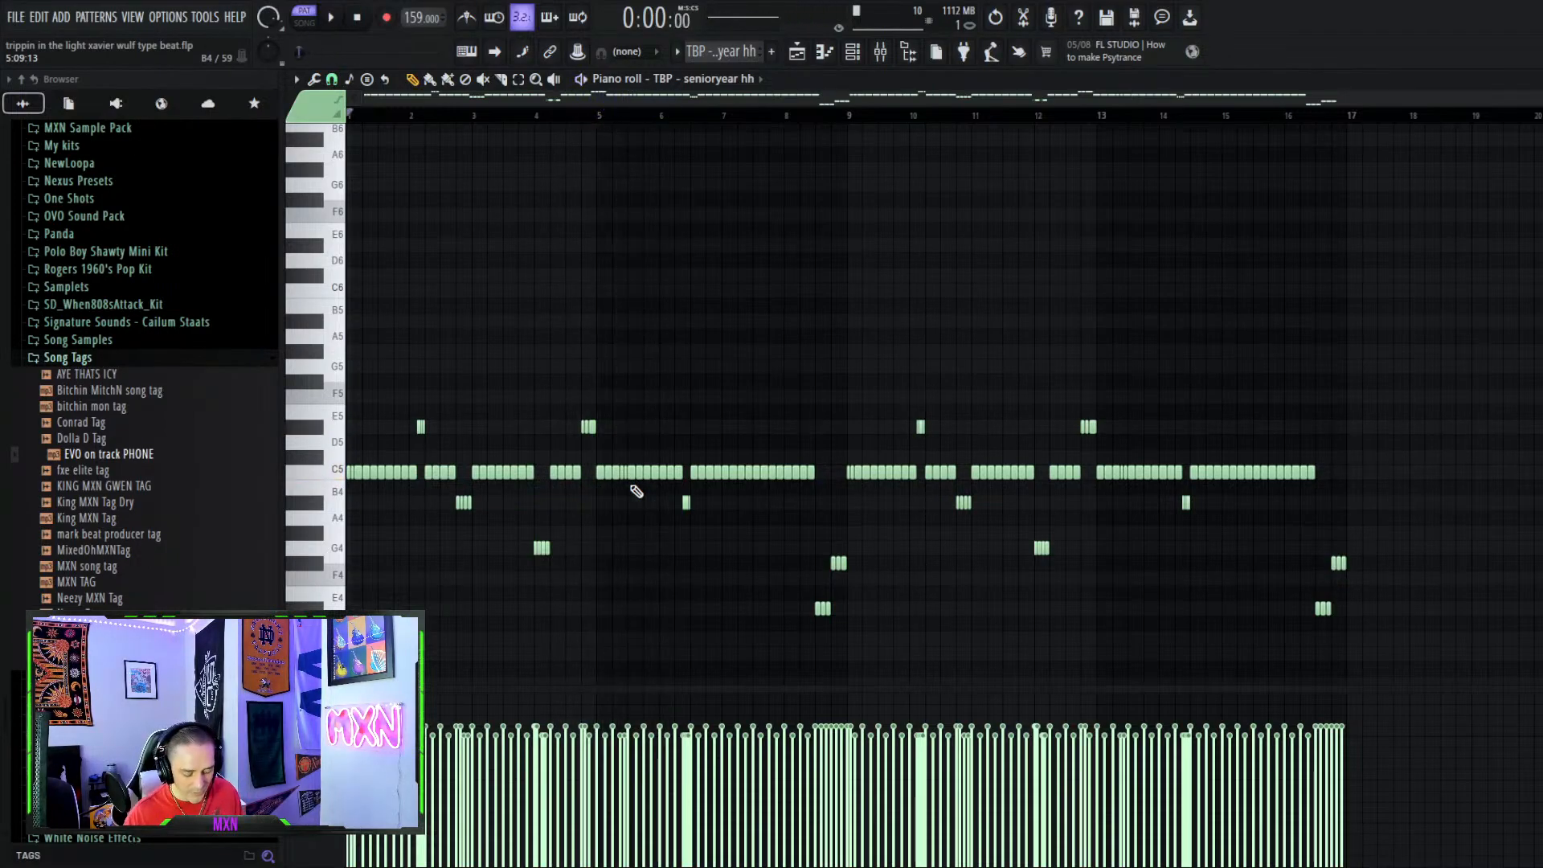
key("ctrl+s")
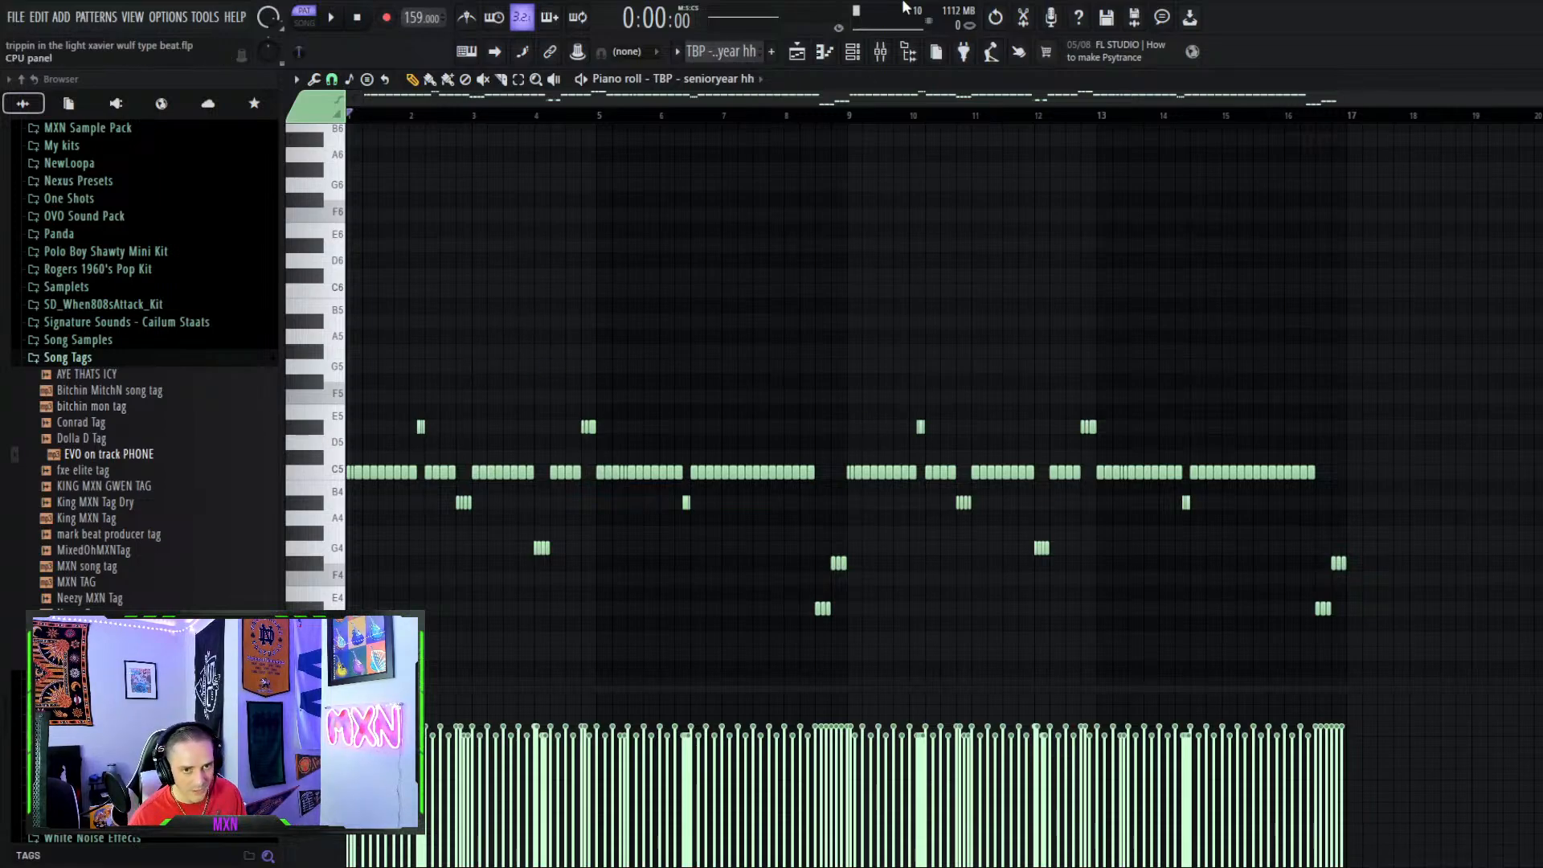
Mute the senioryear hh track in the playlist and unmute the reFX Nexus [64bit] and reFX Nexus [64bit] #2 tracks
left_click(797, 52)
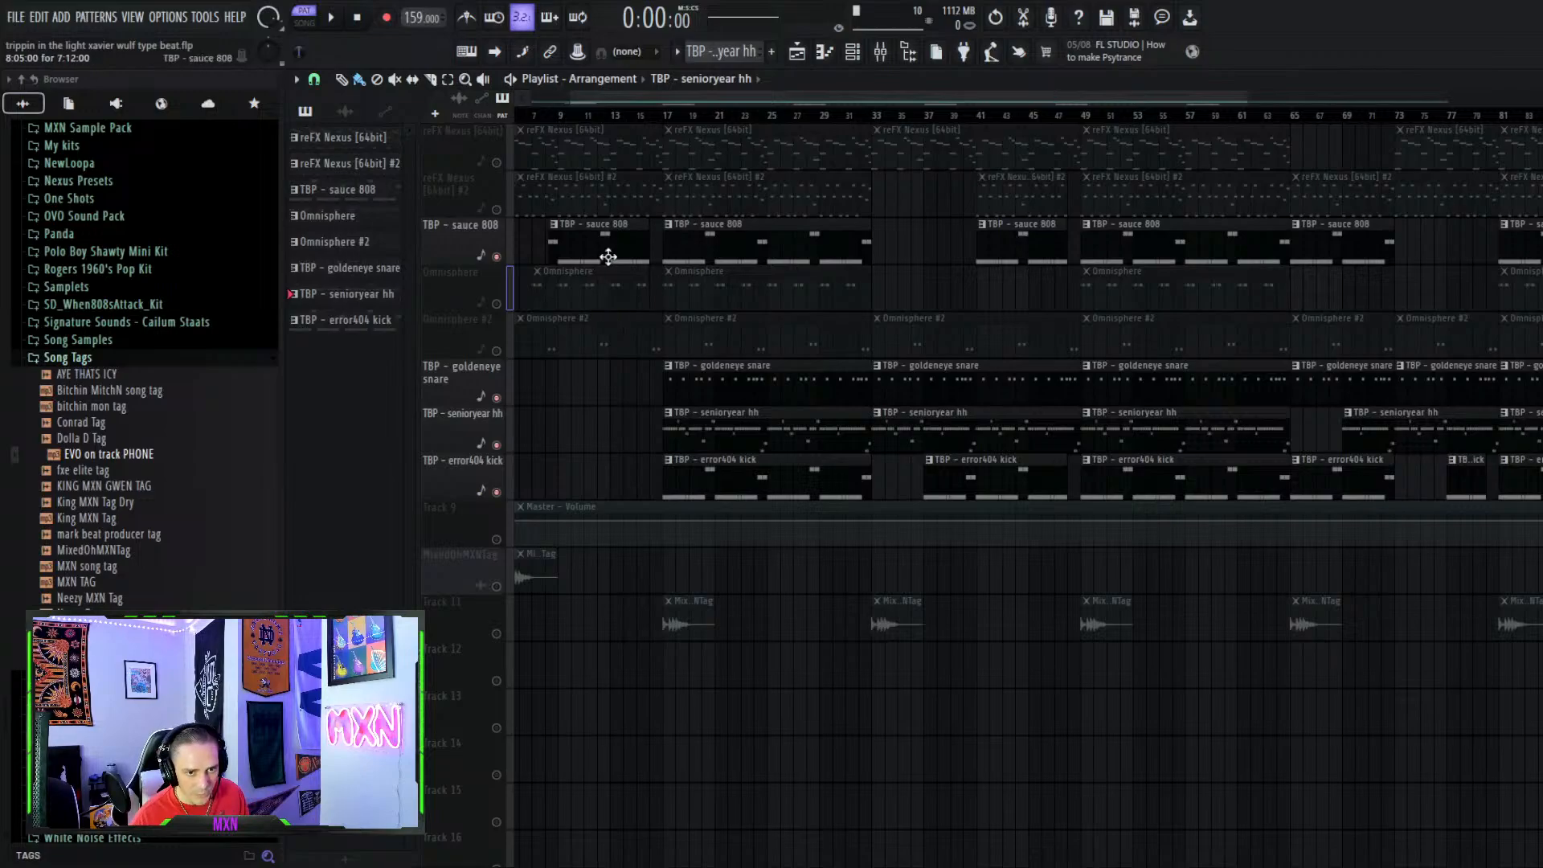
left_click(496, 446)
left_click(497, 162)
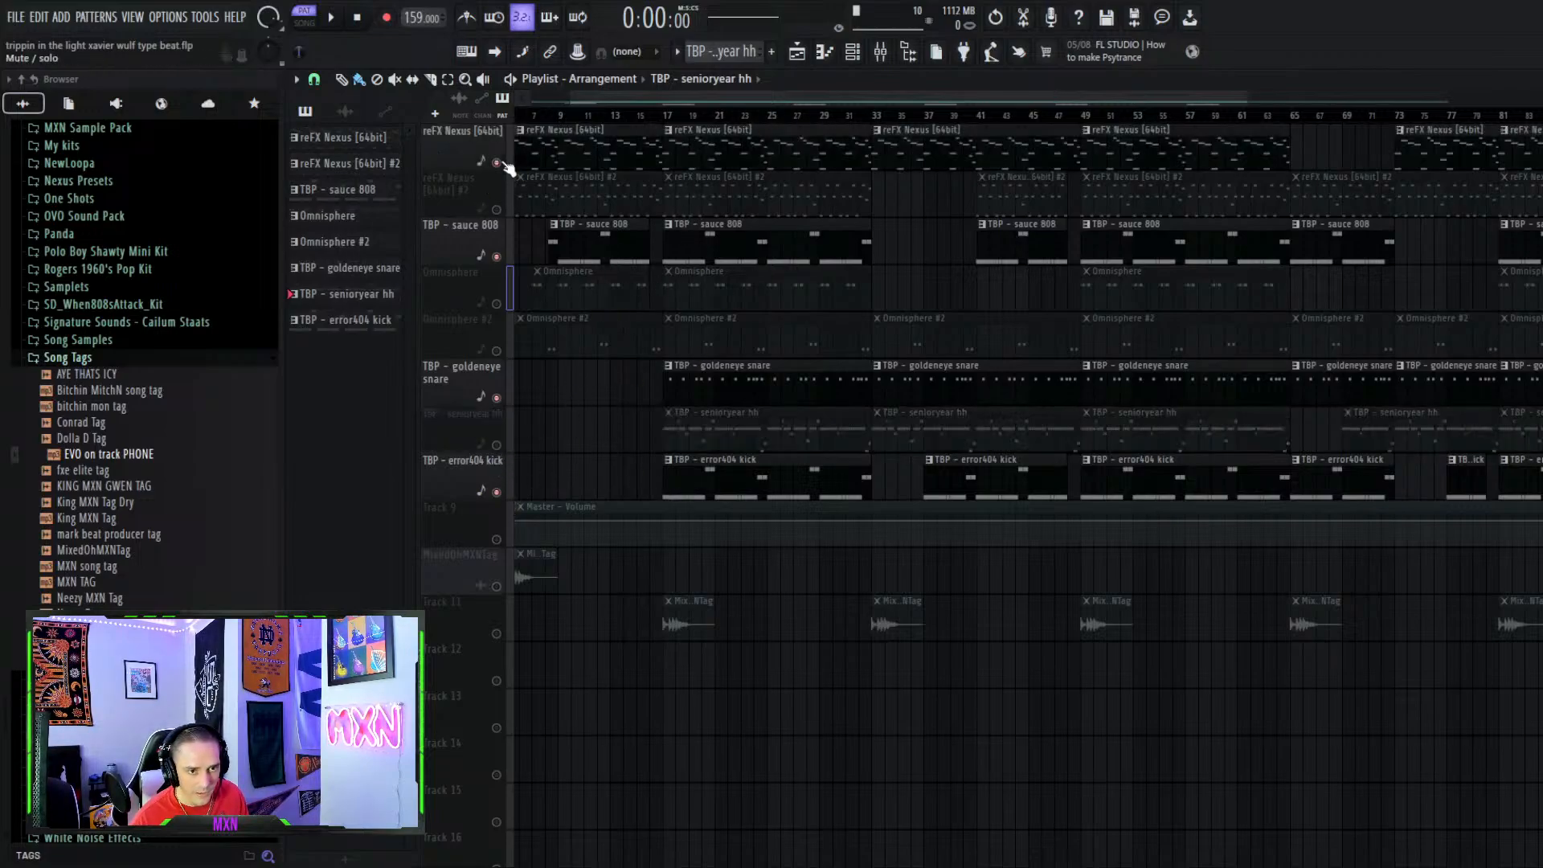
left_click(497, 209)
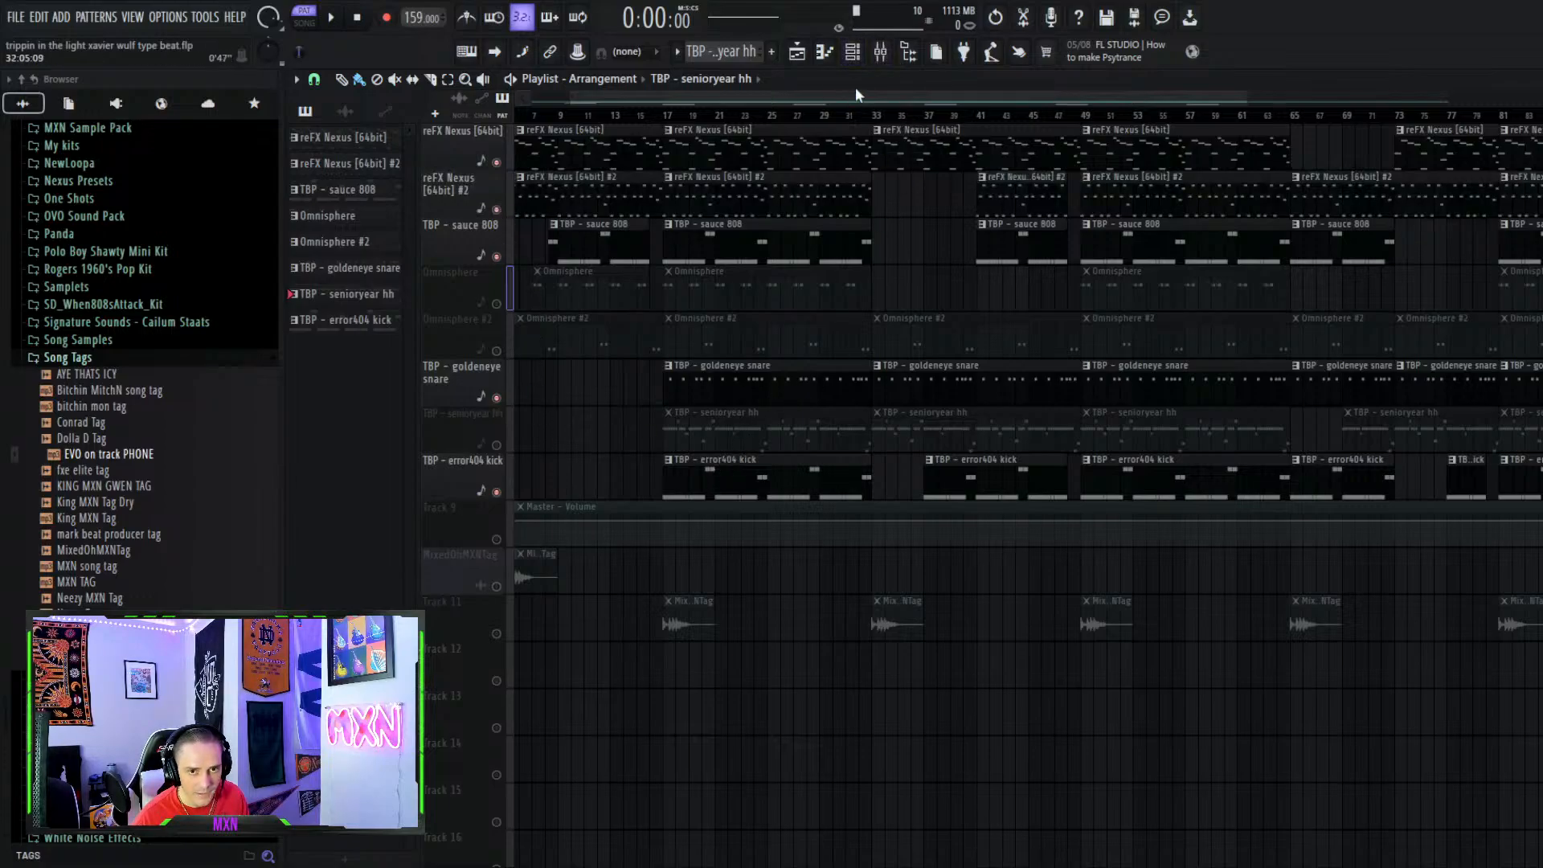
Cut the senioryear hh channel's notes in the channel rack and fill it with a hit every 4 steps
left_click(859, 58)
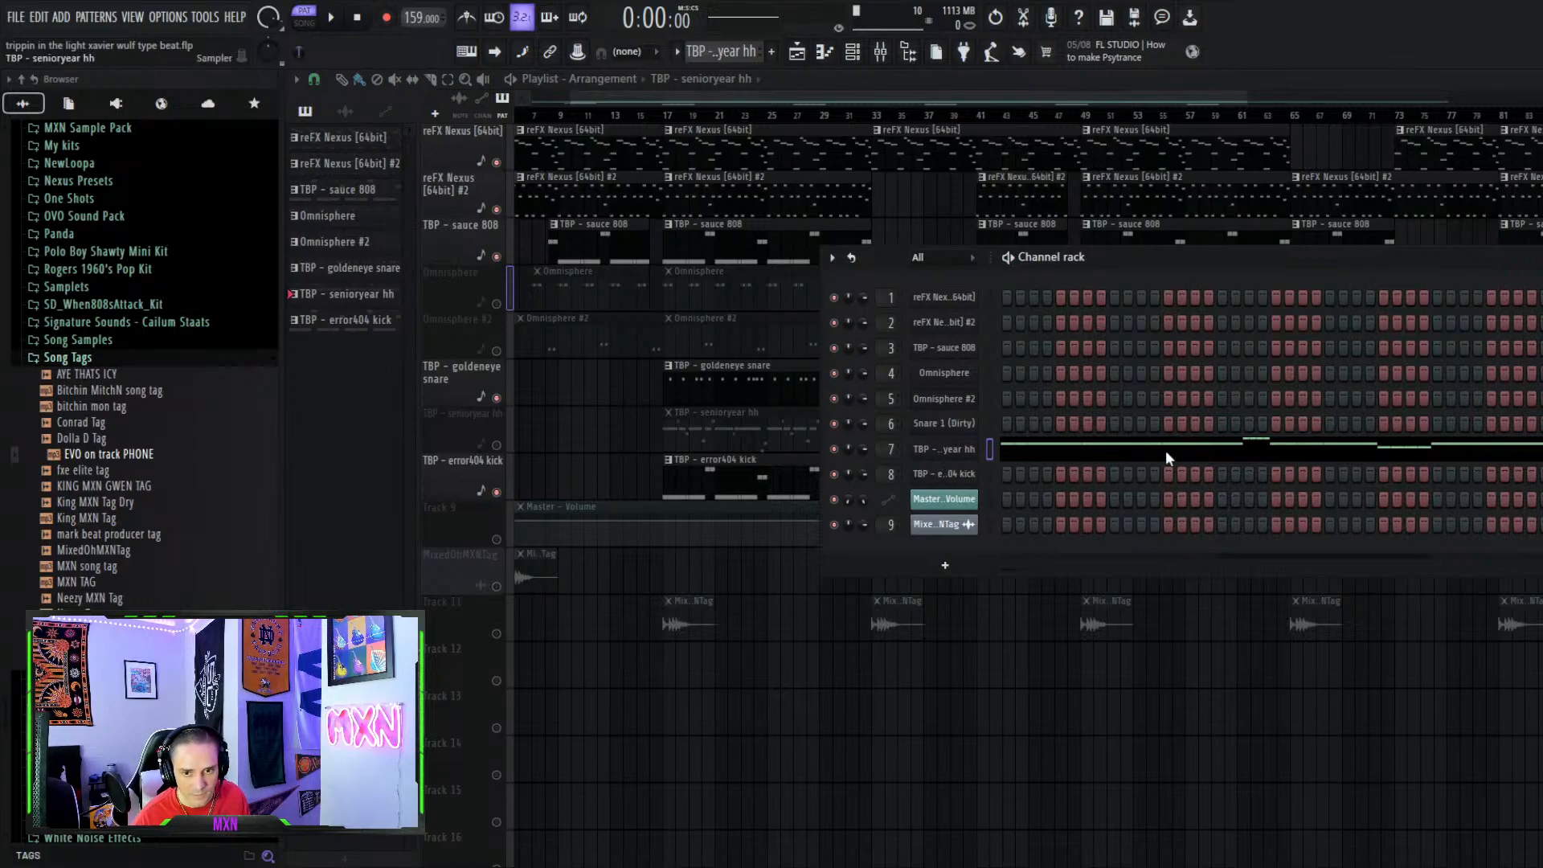
key("ctrl+x")
left_click(1199, 520)
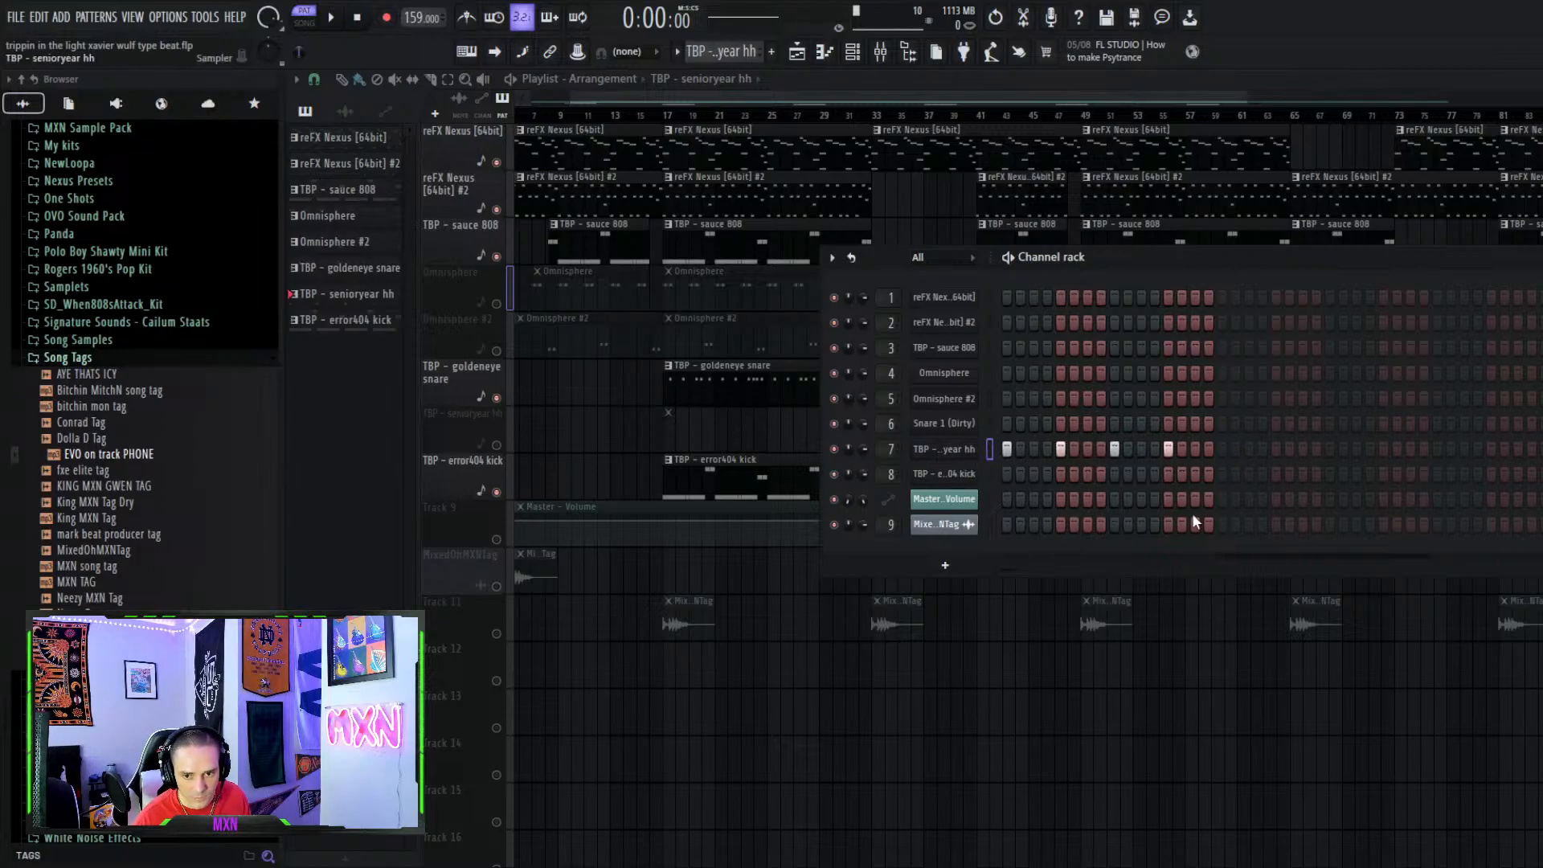
Unmute the senioryear hh track in the playlist and play the beat from bar 17 with the basic hi-hat pattern
key("F6")
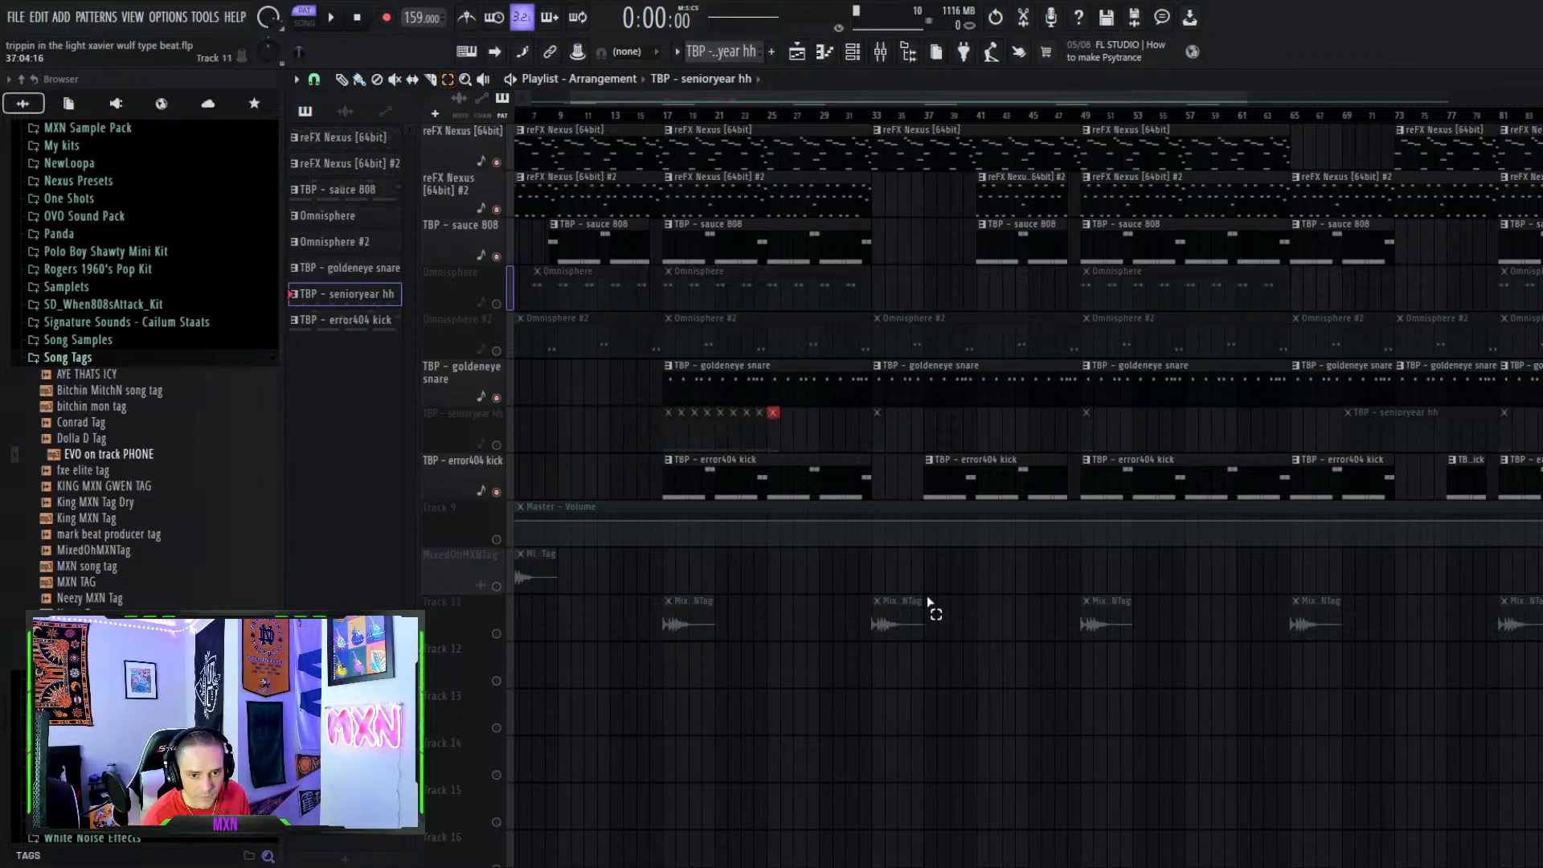
left_click(496, 445)
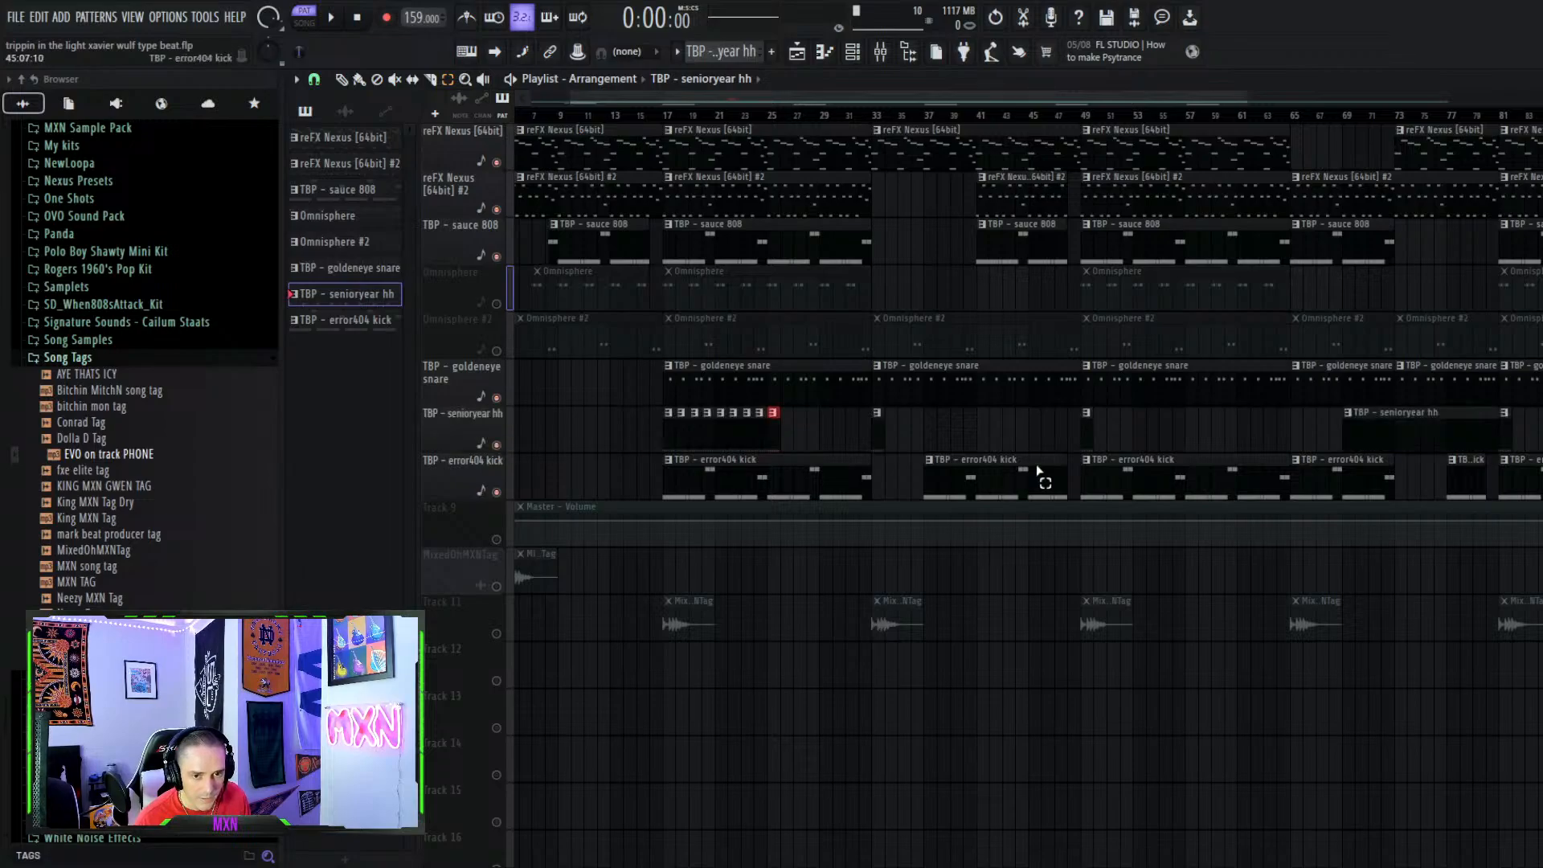
left_click(666, 113)
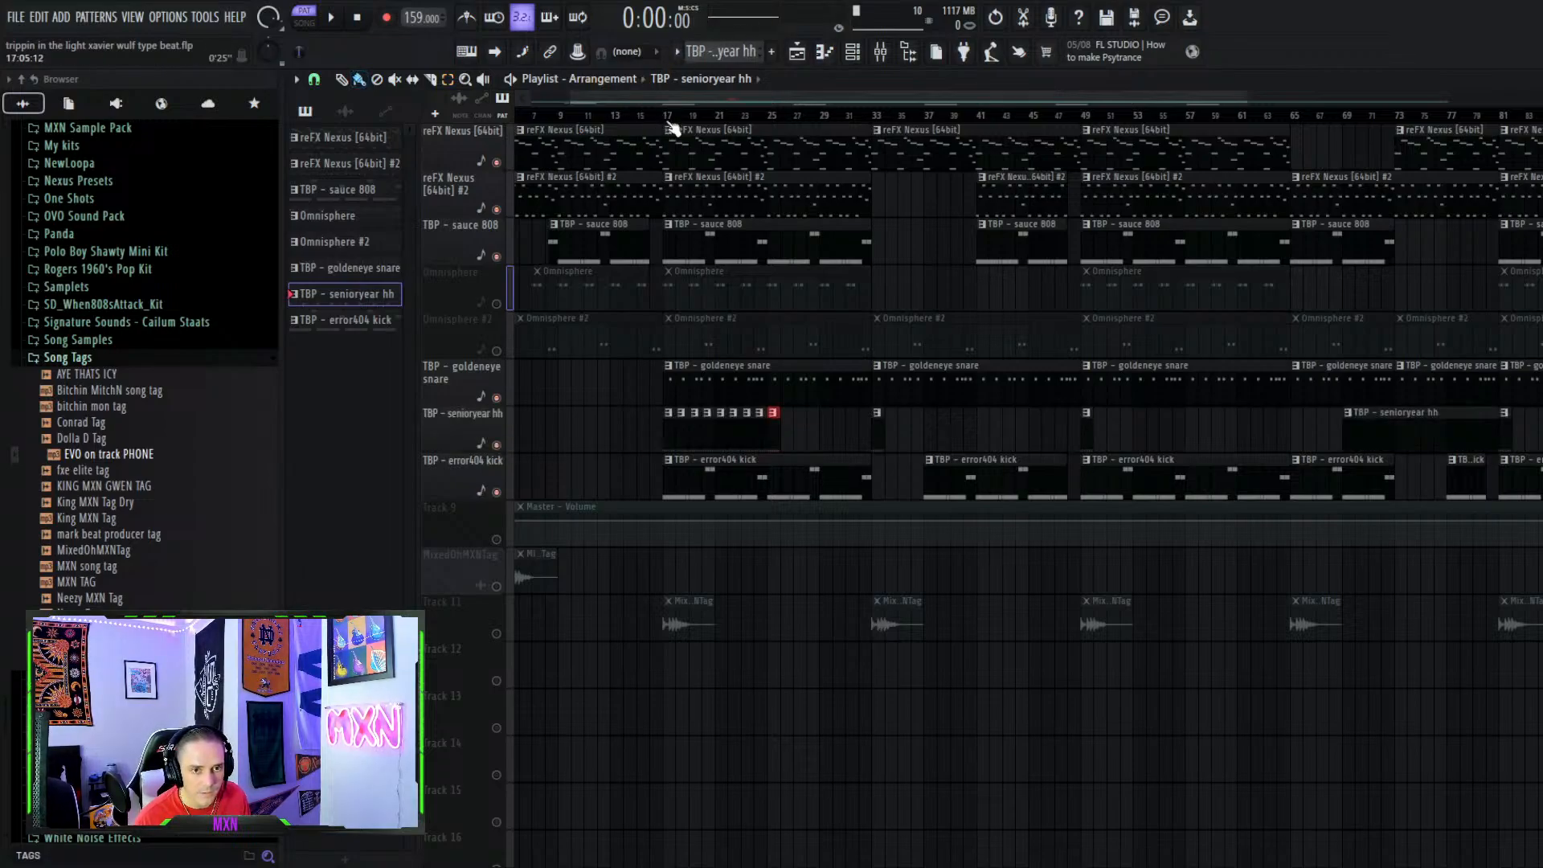
key("space")
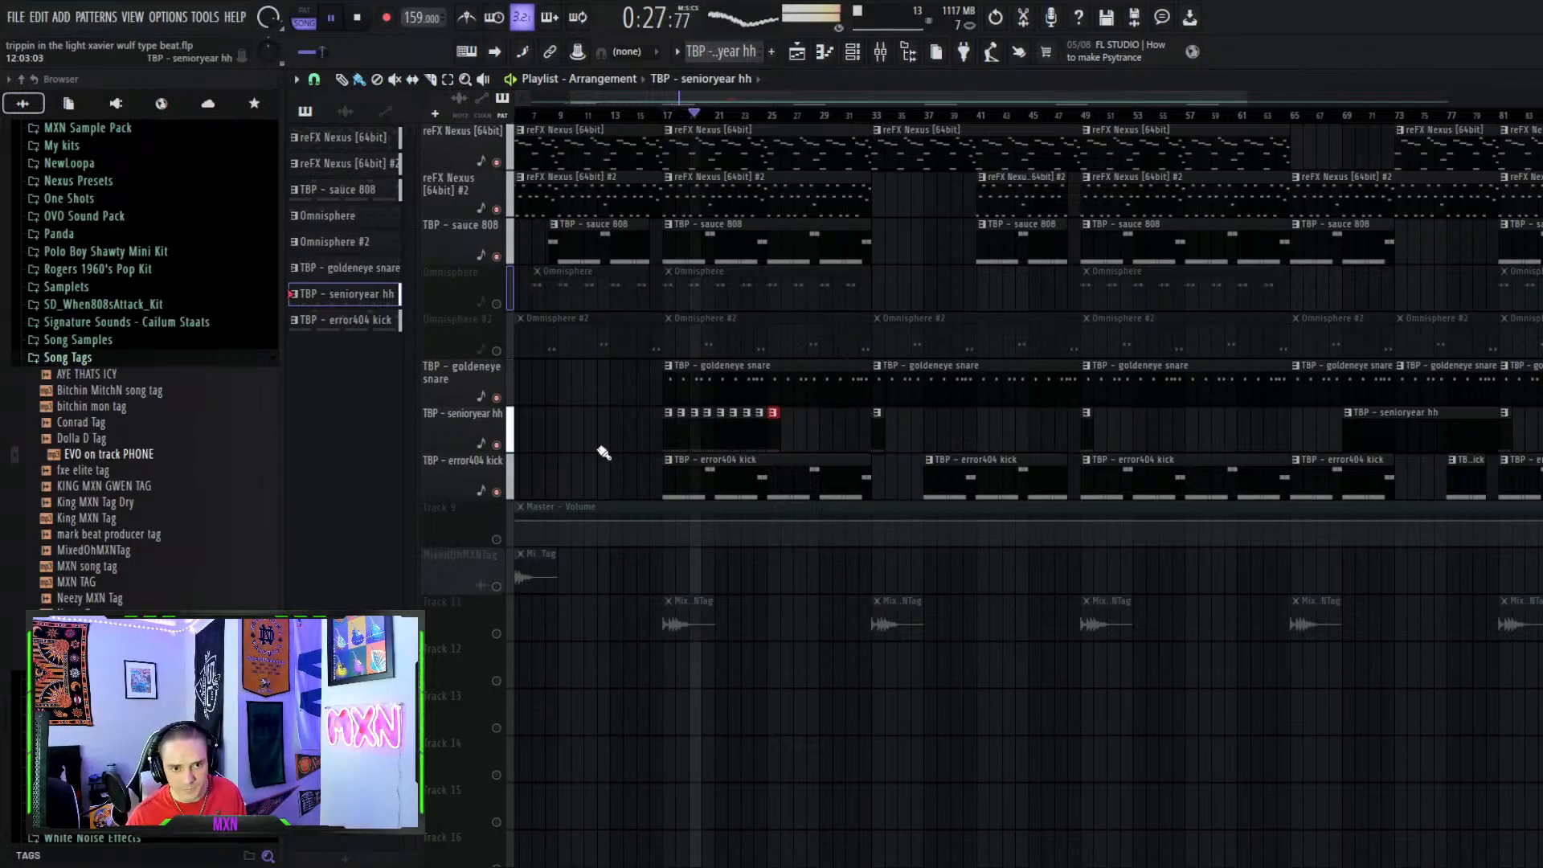
key("space")
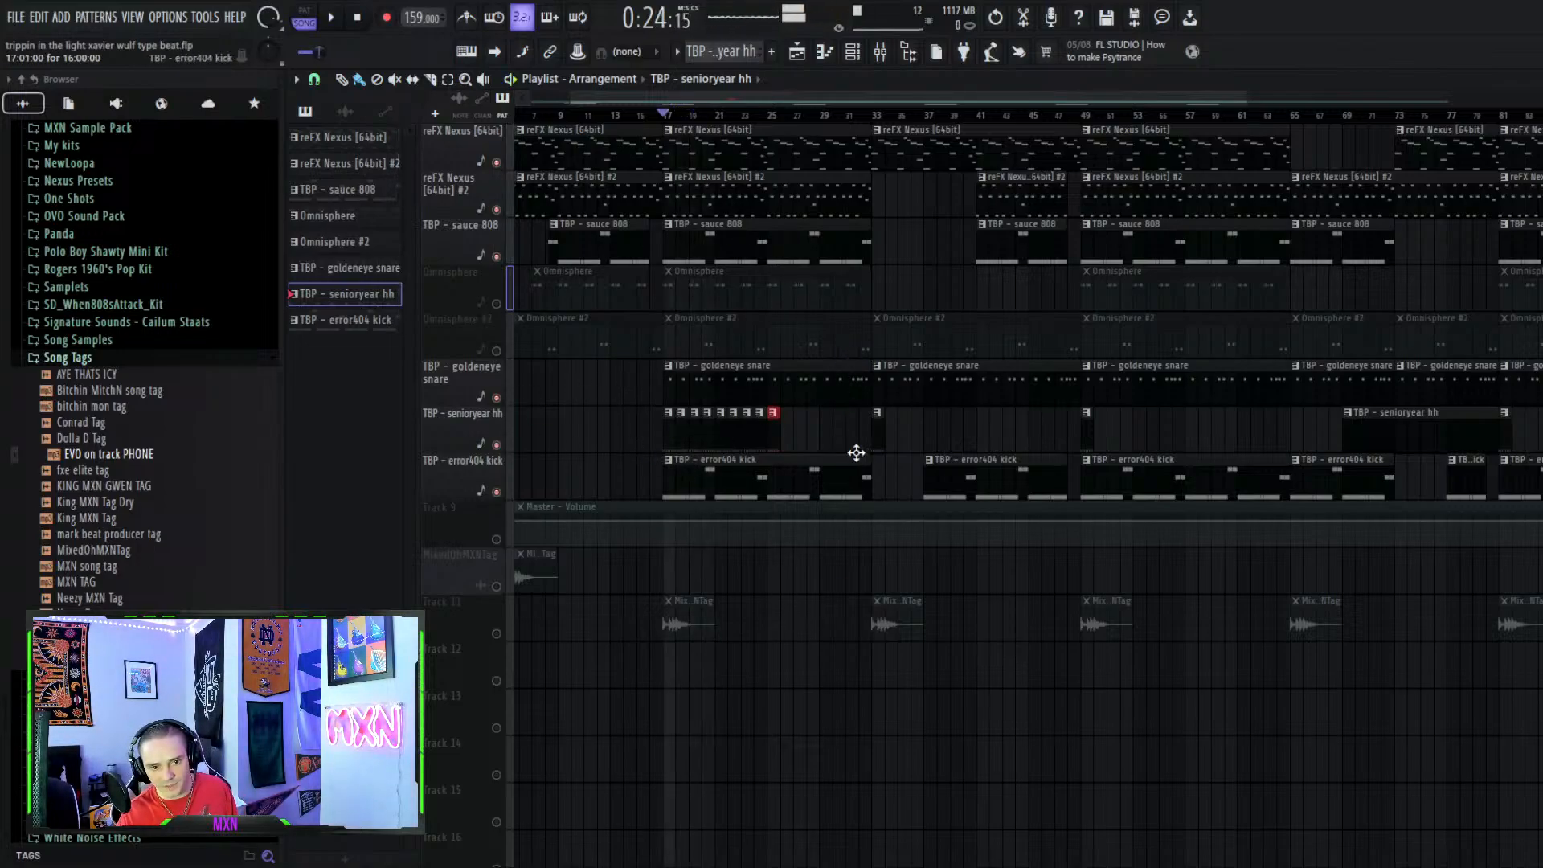
Delete the short senioryear hh clips starting at bar 17 and fill the channel with a hit every 2 steps in the channel rack
left_click_drag(788, 431, 669, 439)
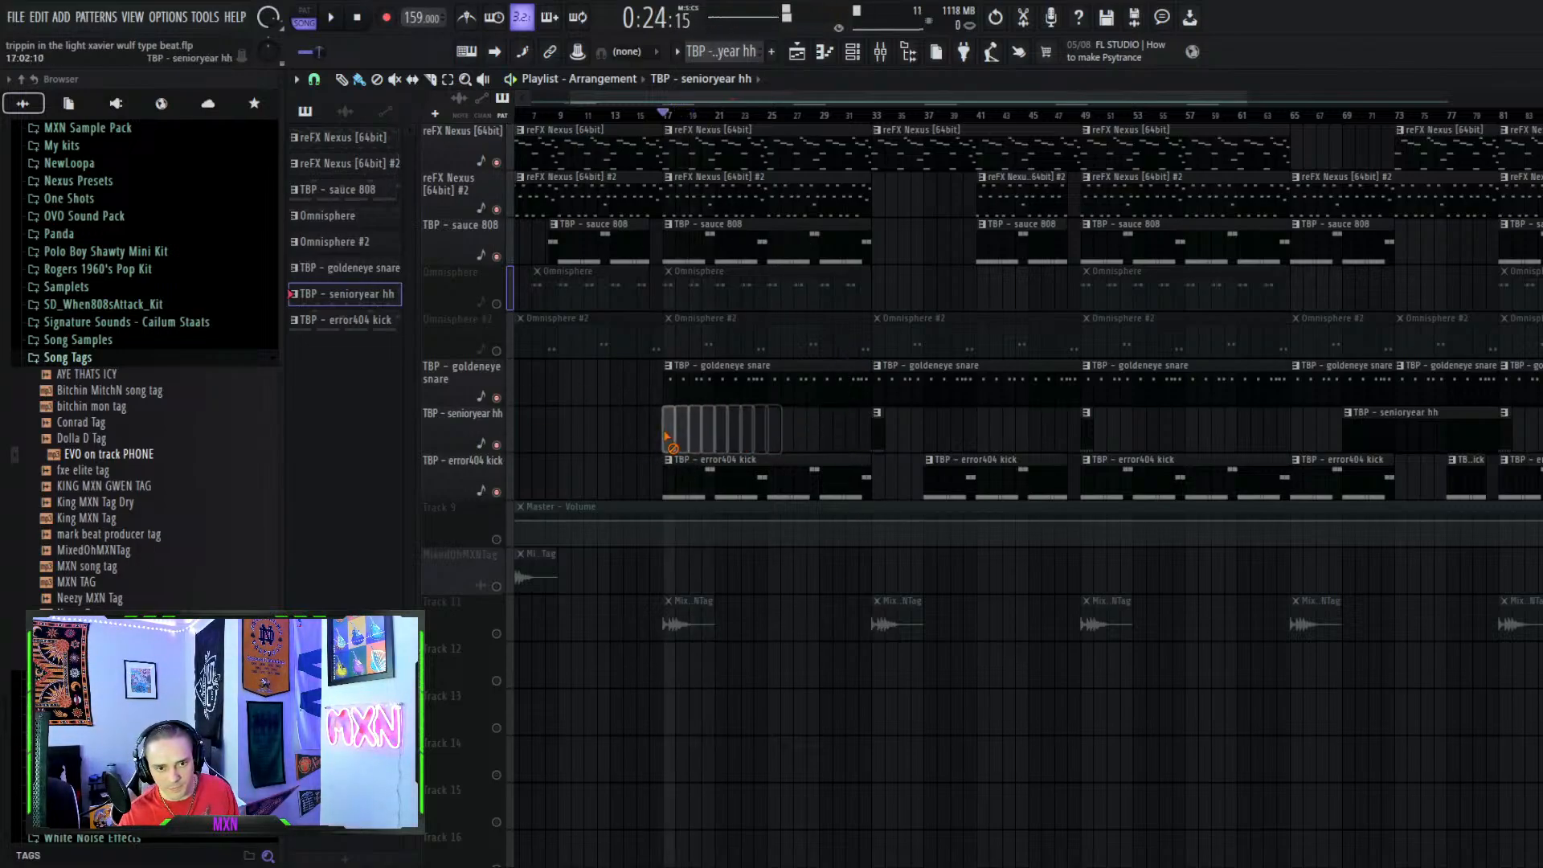
left_click(853, 51)
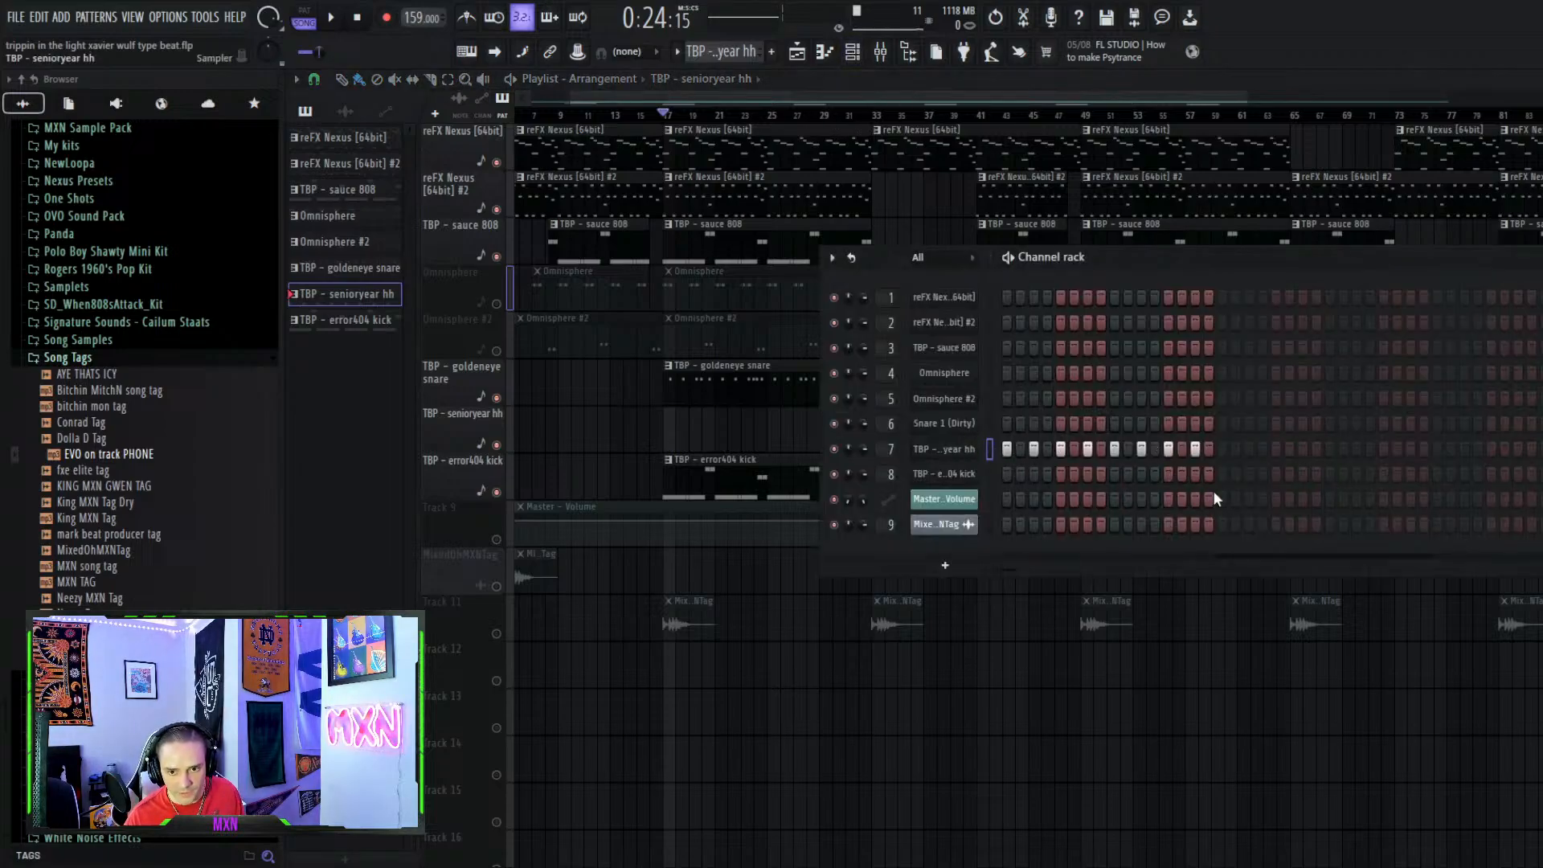
key("F6")
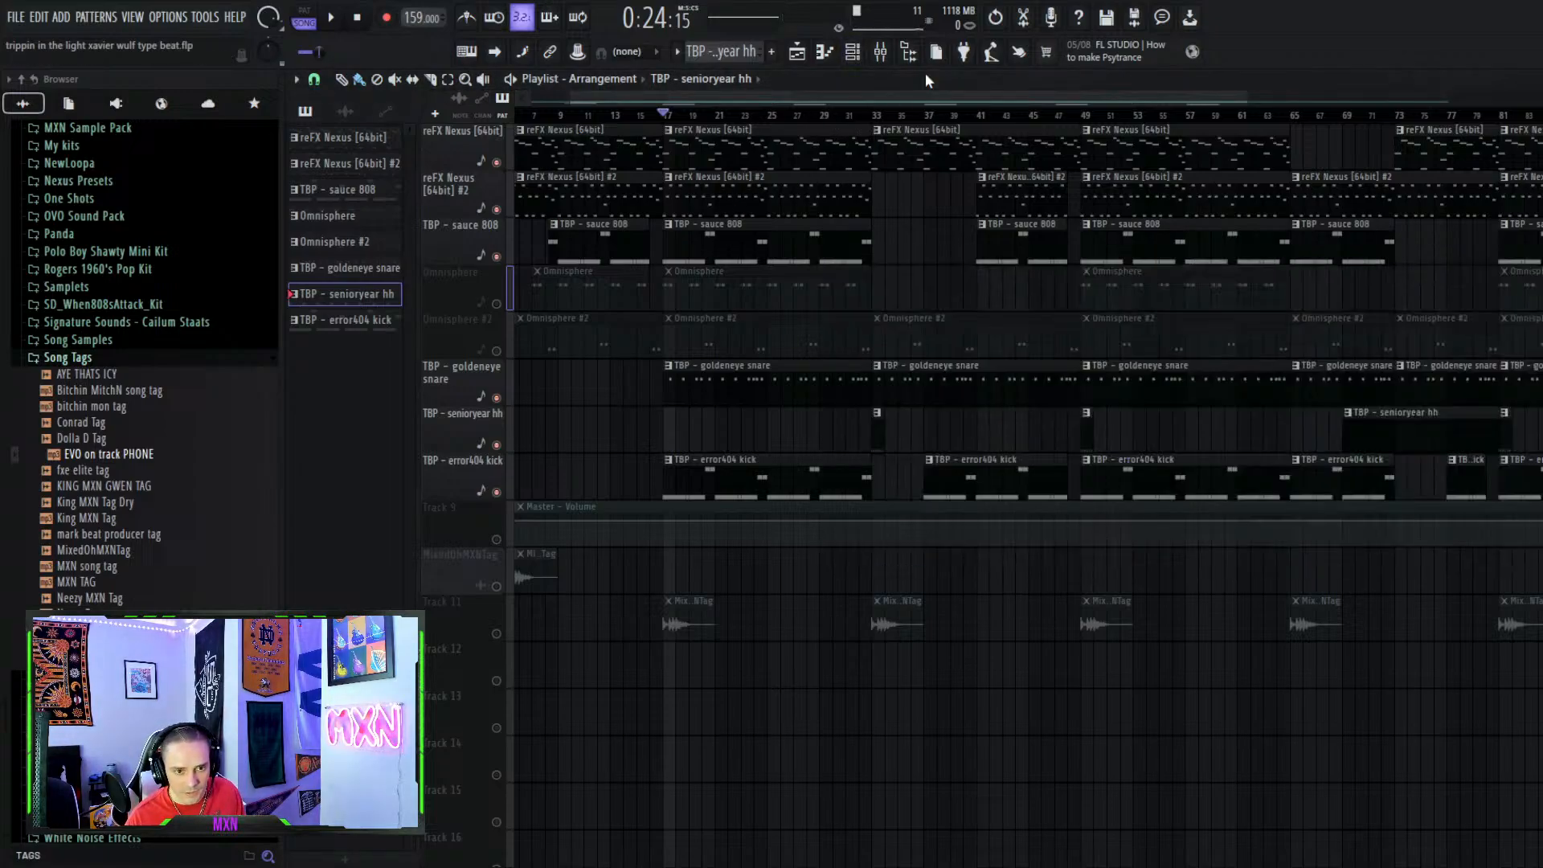
Undo the hi-hat demonstration edits back to the original senioryear hh pattern and unmute its track in the playlist
key("ctrl+z")
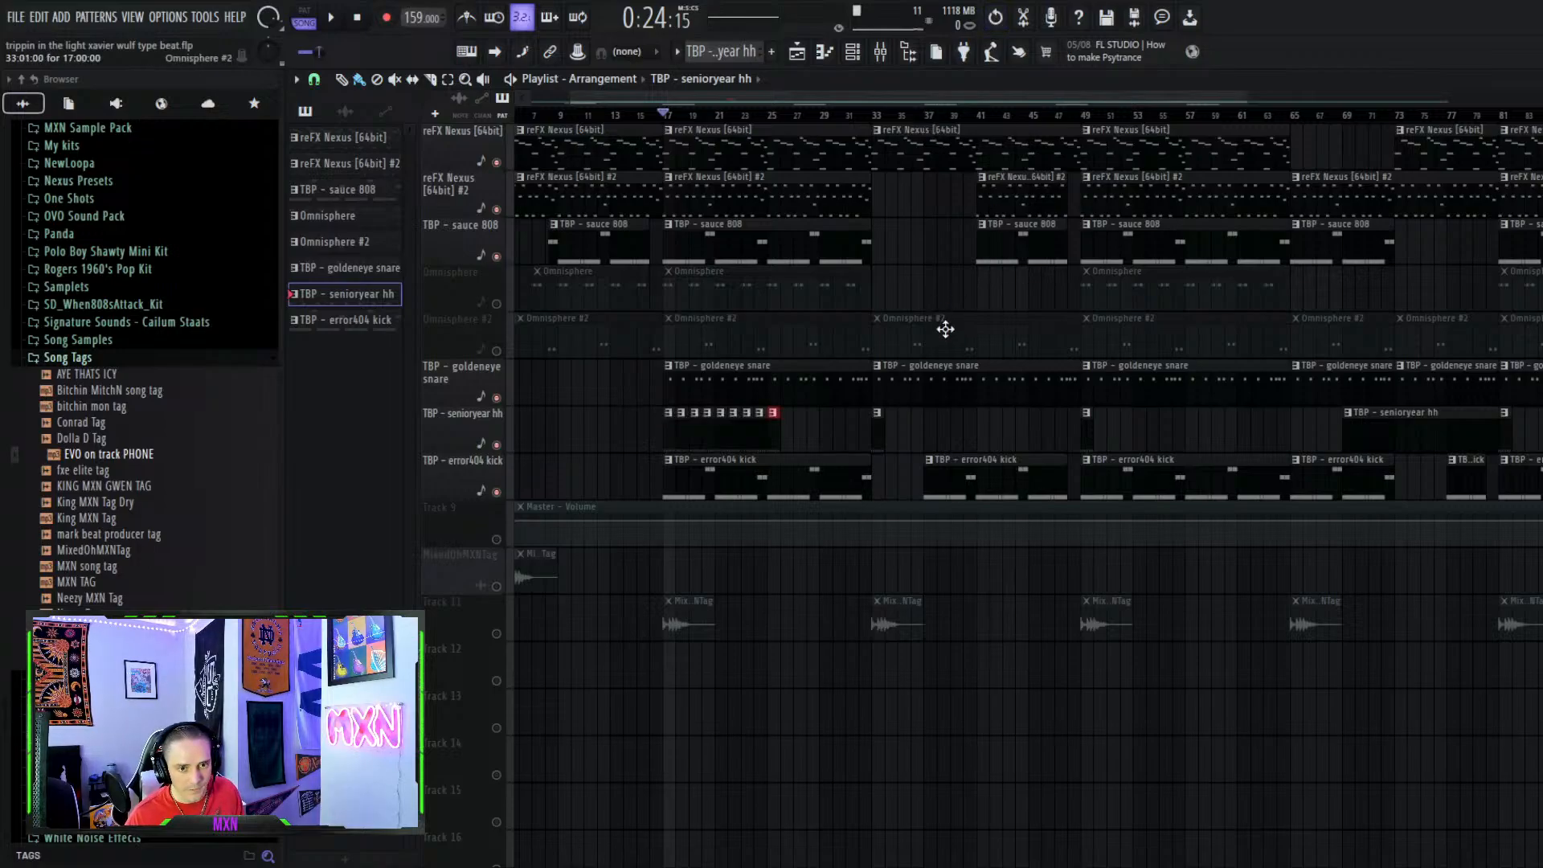
key("ctrl+z")
key("ctrl+z")
key("ctrl+z")
key("ctrl+z")
key("ctrl+z")
key("ctrl+z")
key("ctrl+z")
key("ctrl+z")
key("ctrl+z")
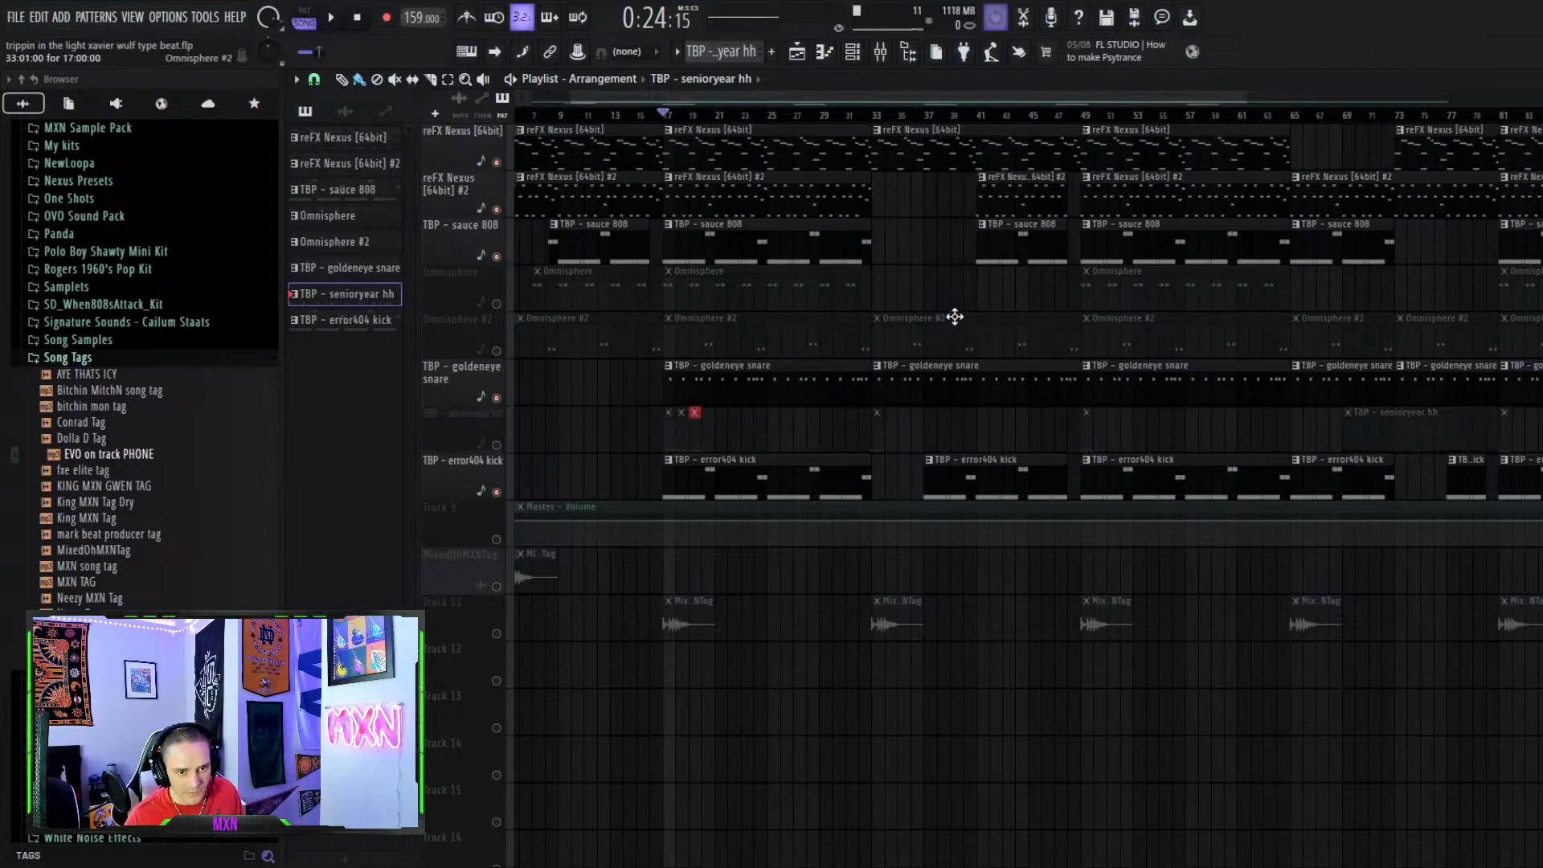
key("ctrl+z")
key("ctrl+z")
key("ctrl+z")
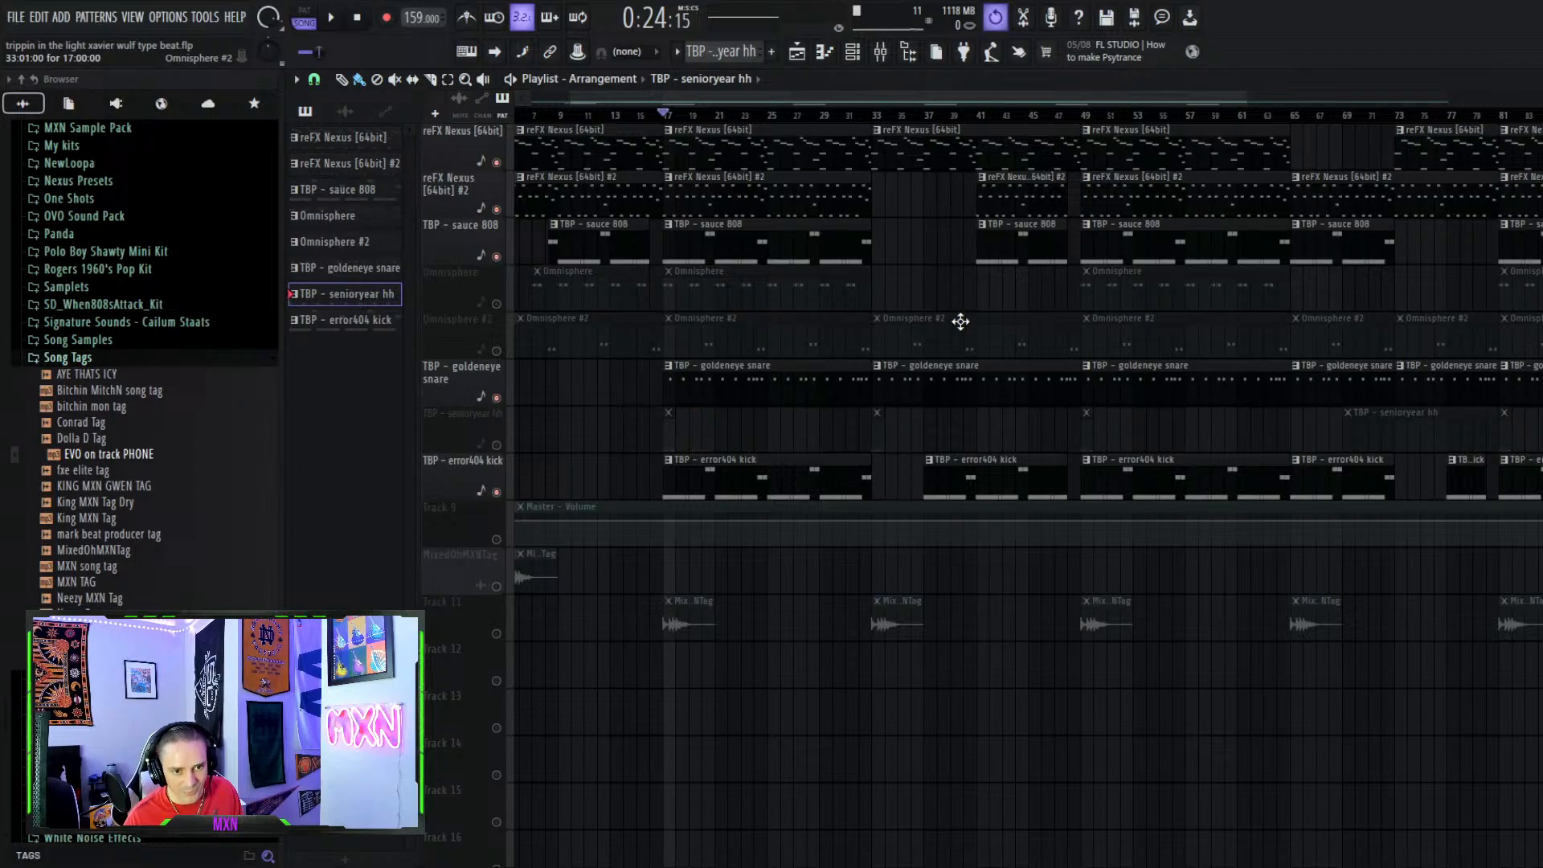
left_click(496, 445)
Open the restored senioryear hh pattern in the piano roll and listen to its rolls and pitch changes in song and pattern mode
double_click(764, 437)
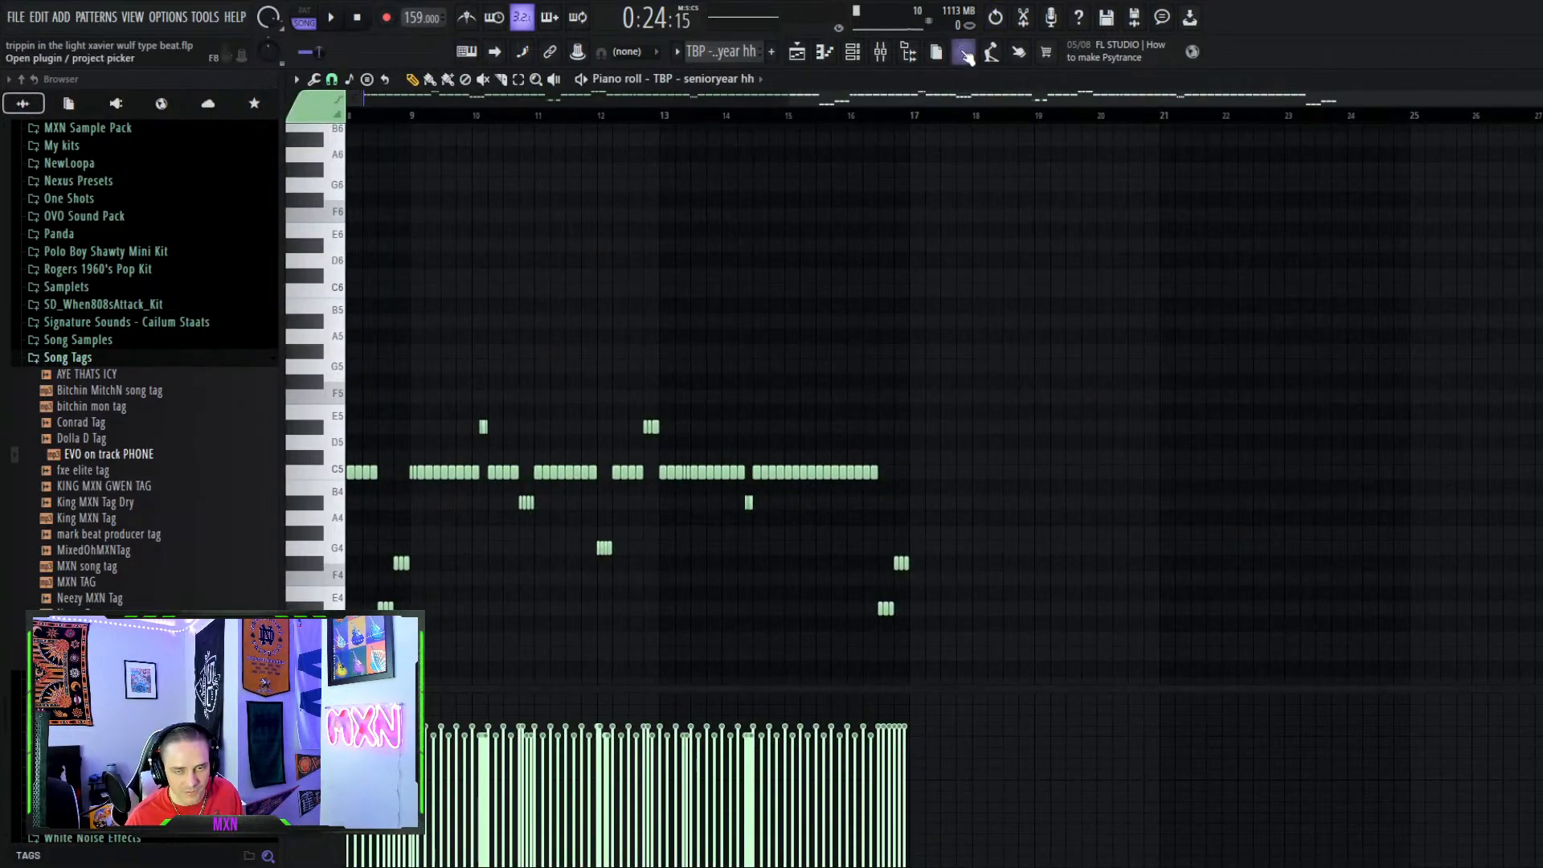
left_click_drag(934, 92, 731, 92)
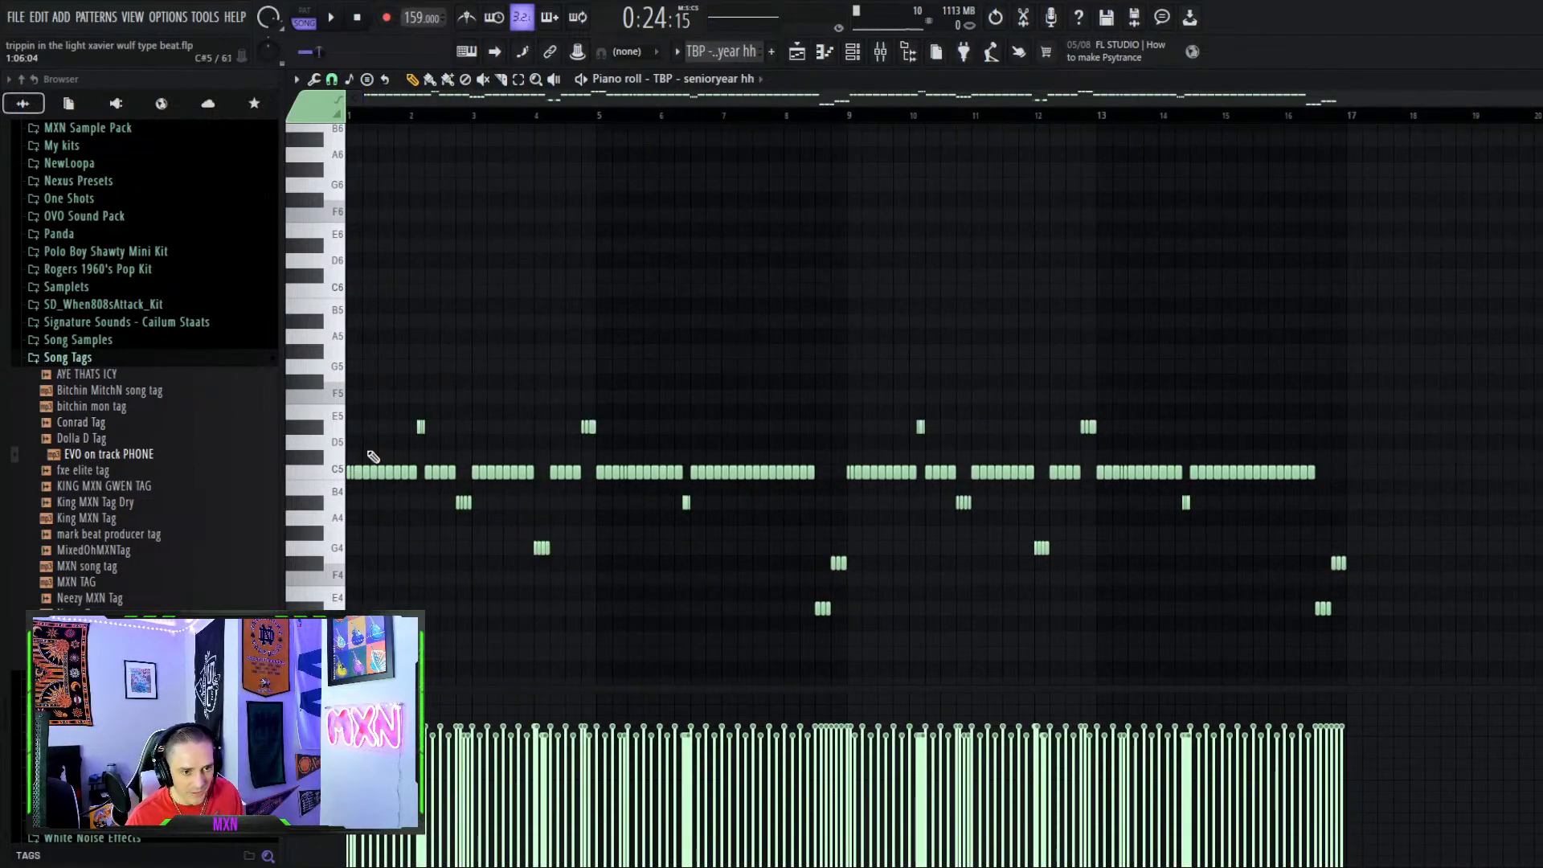
key("space")
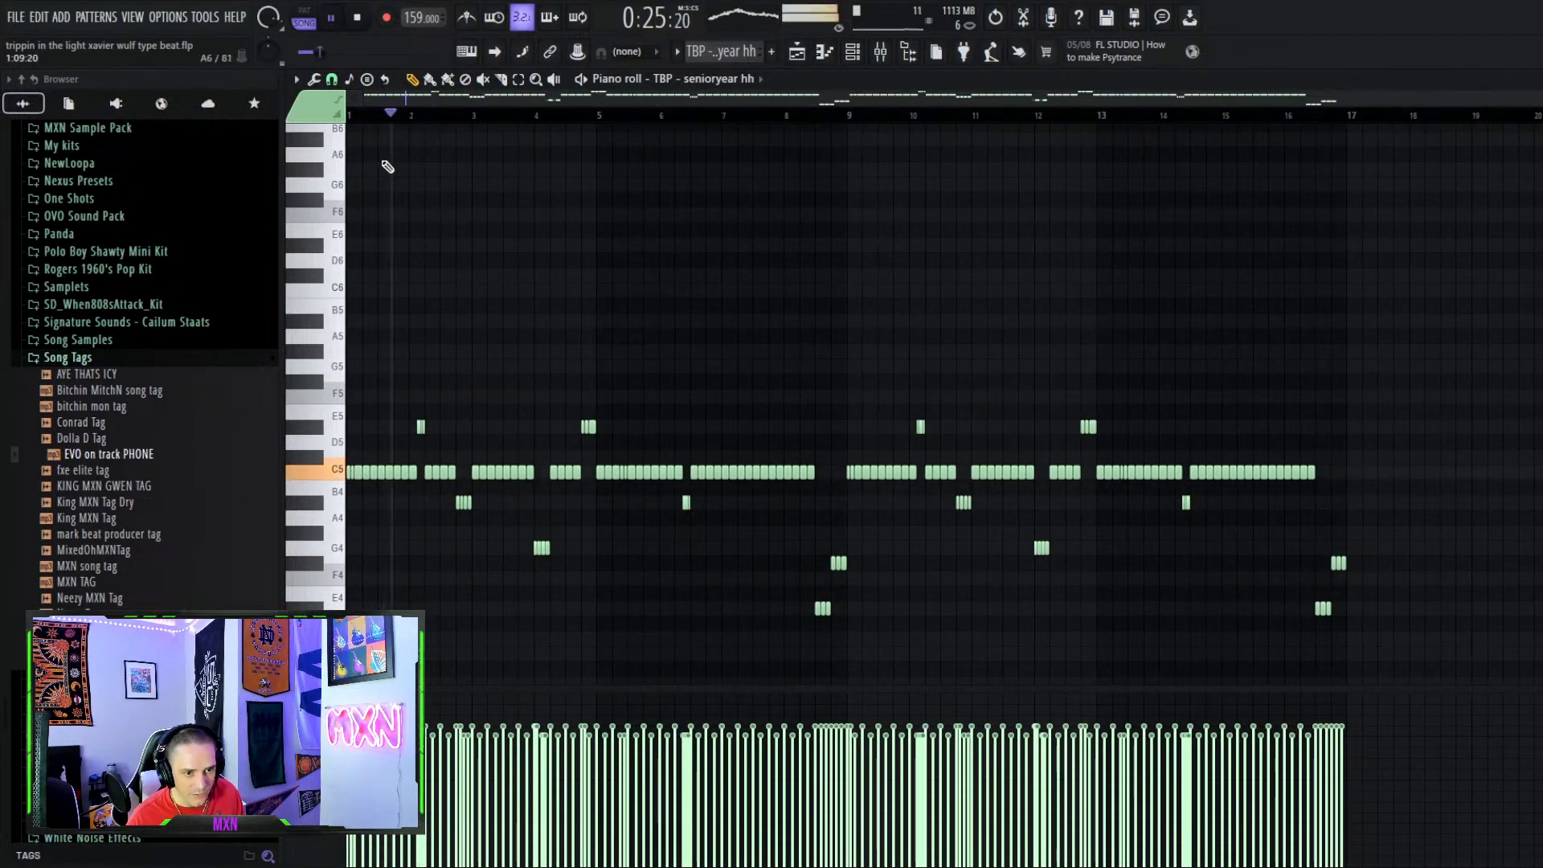
key("space")
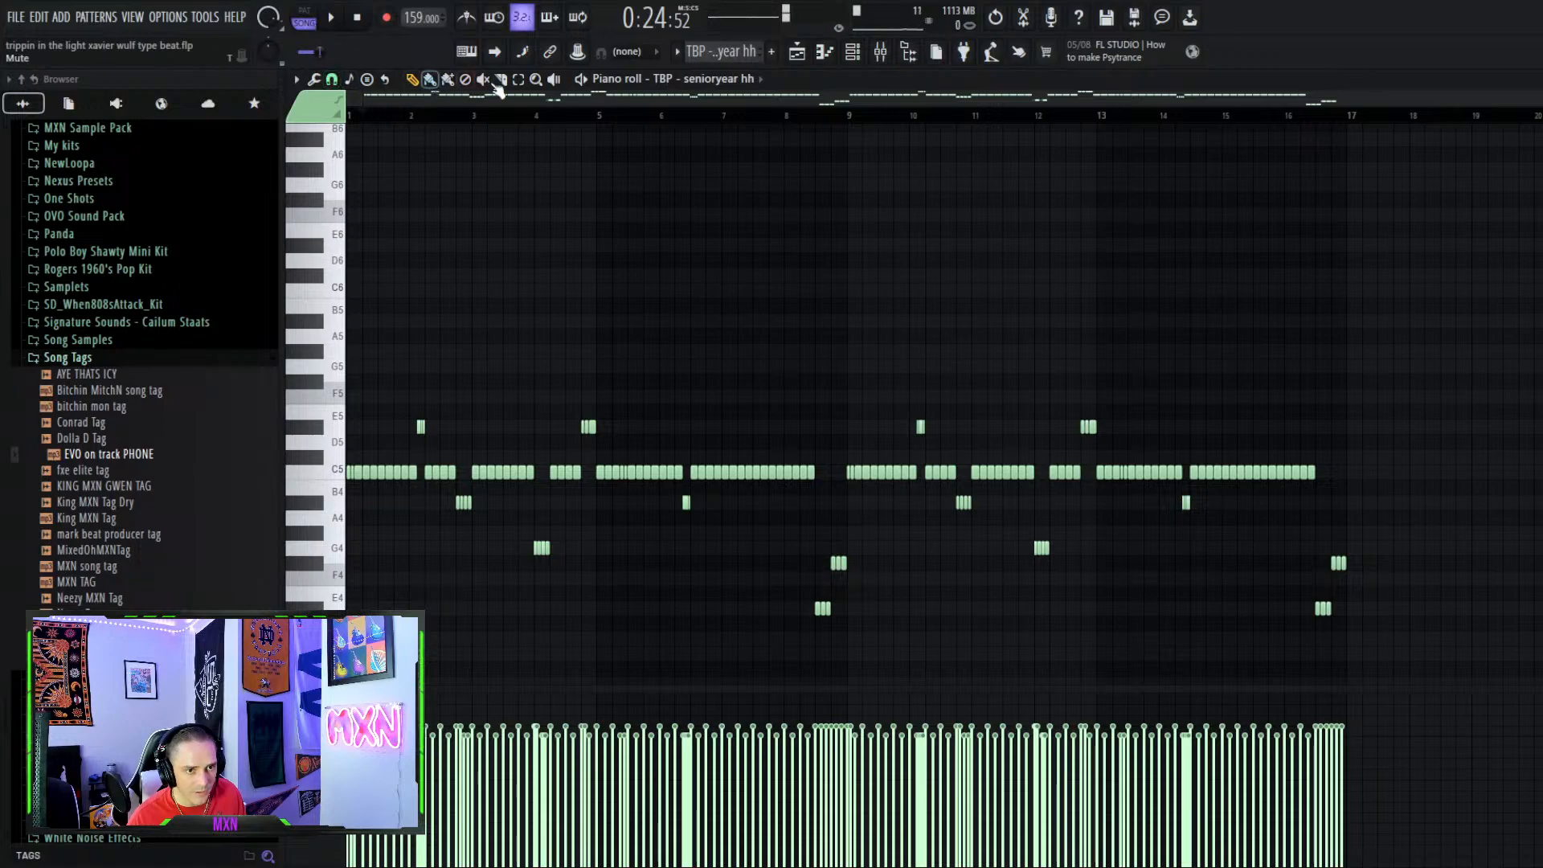
key("space")
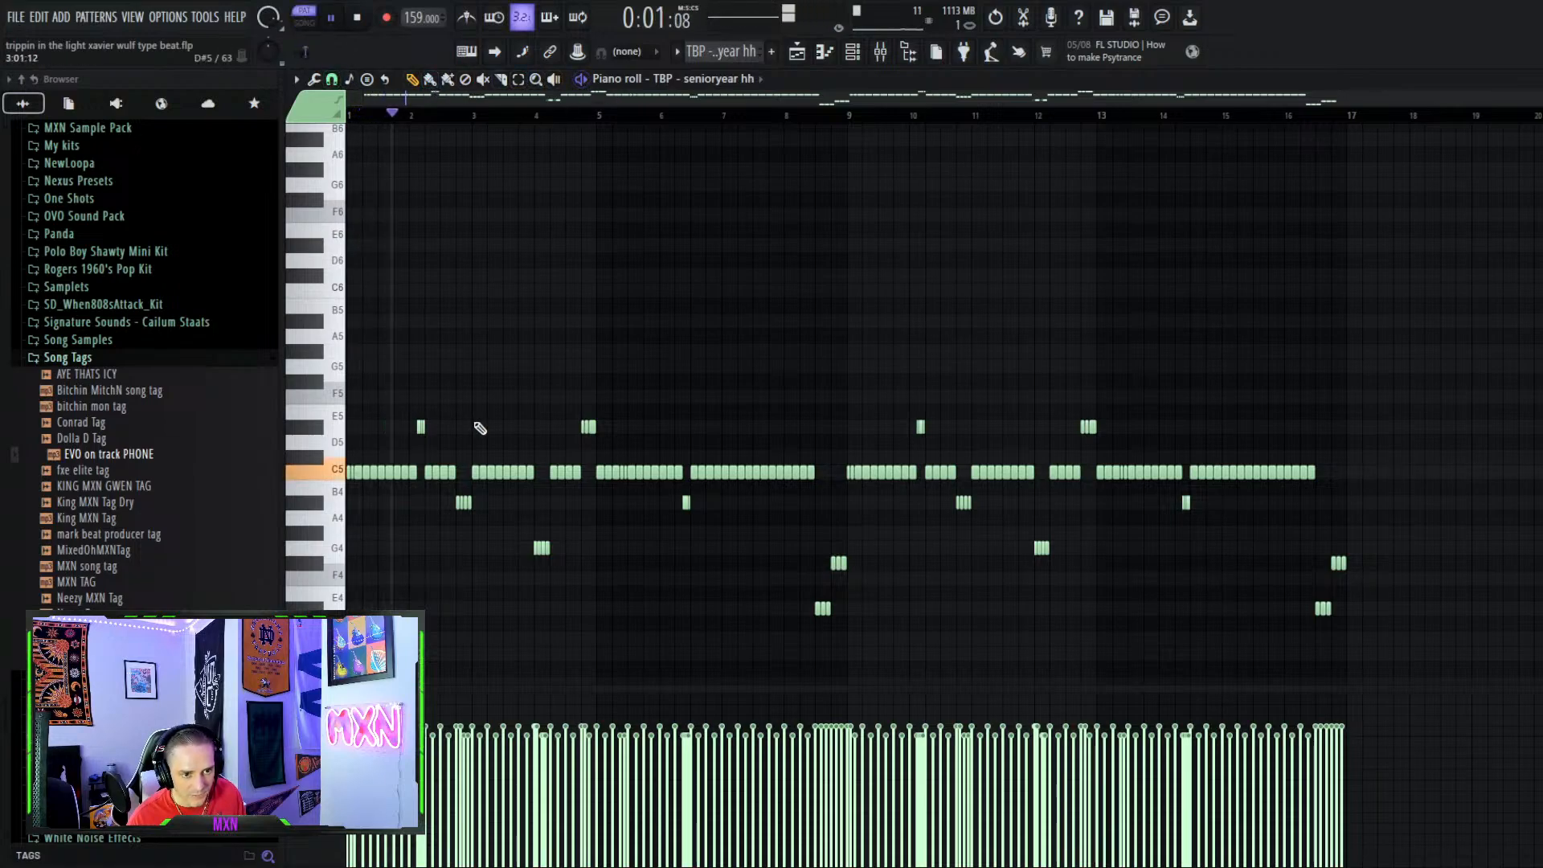
key("space")
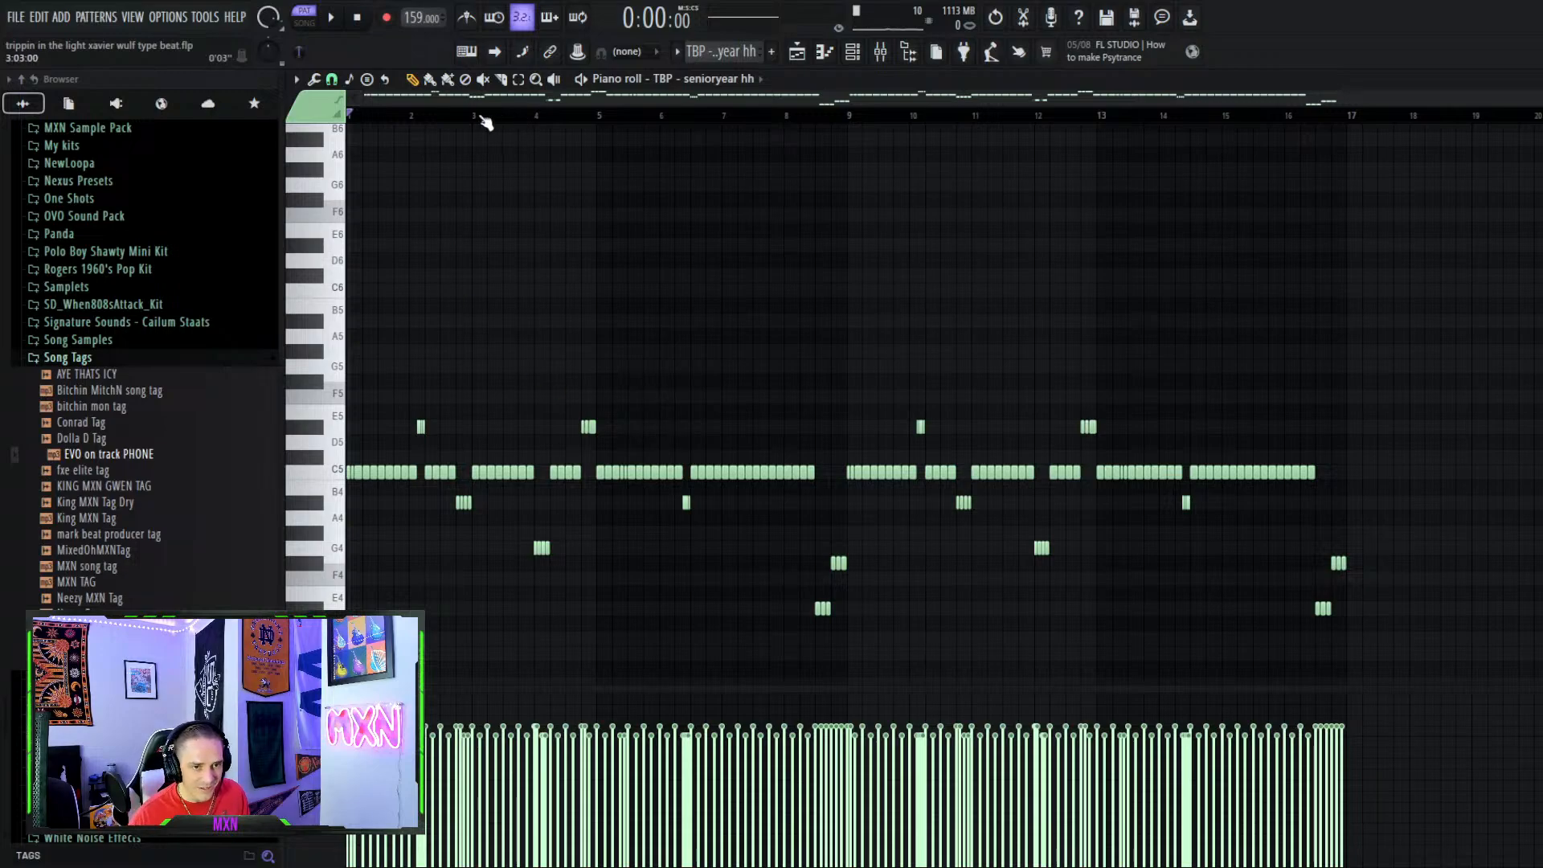
key("space")
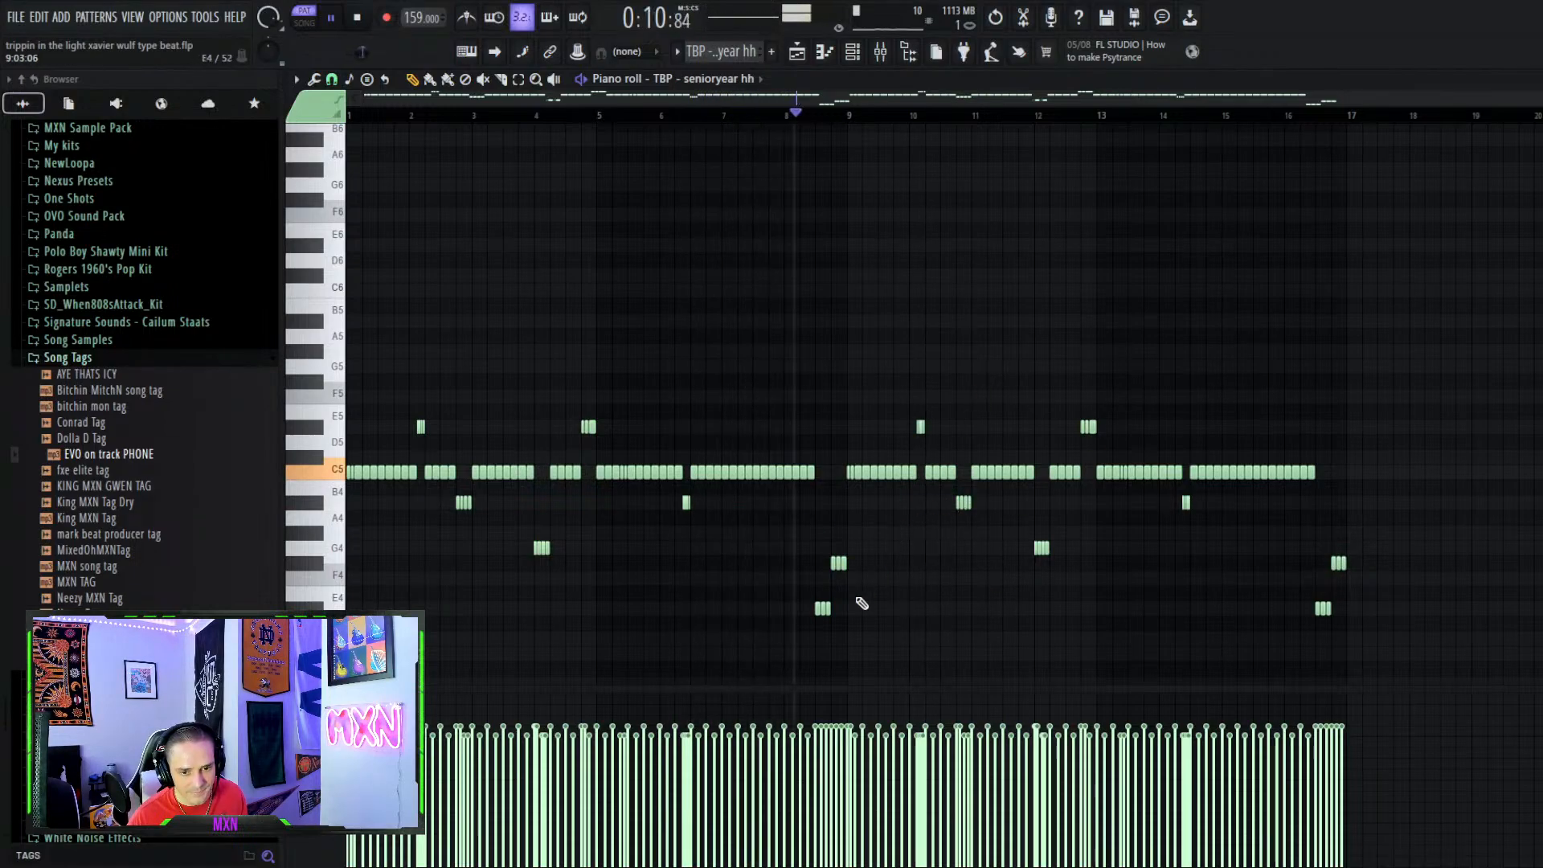
key("space")
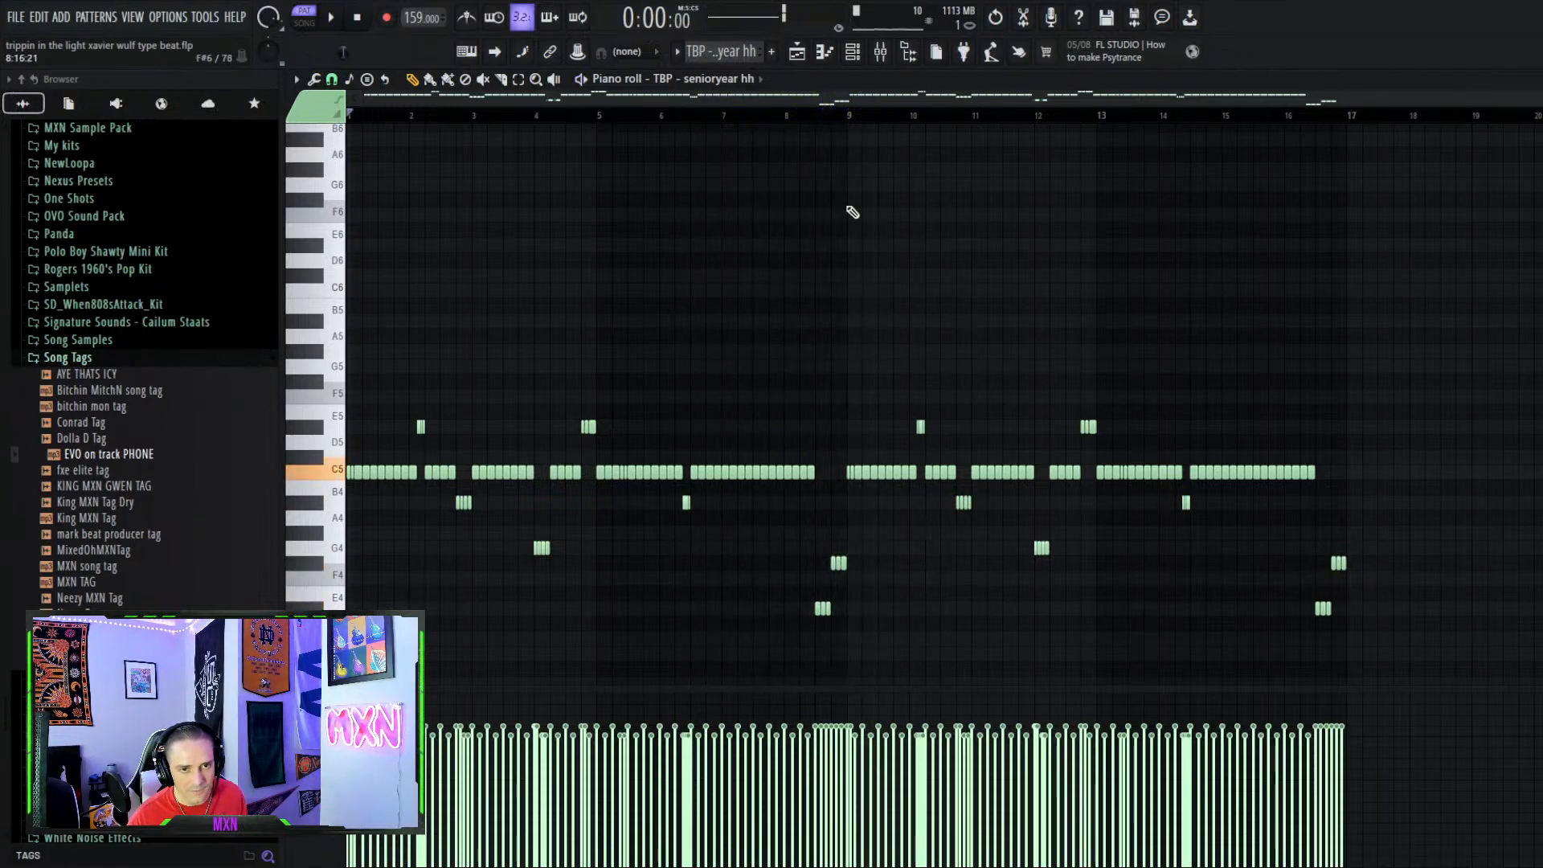
Draw a C6 note about two bars long at bar 5 of the senioryear hh piano roll, chop it into short hits, and delete it
left_click(795, 54)
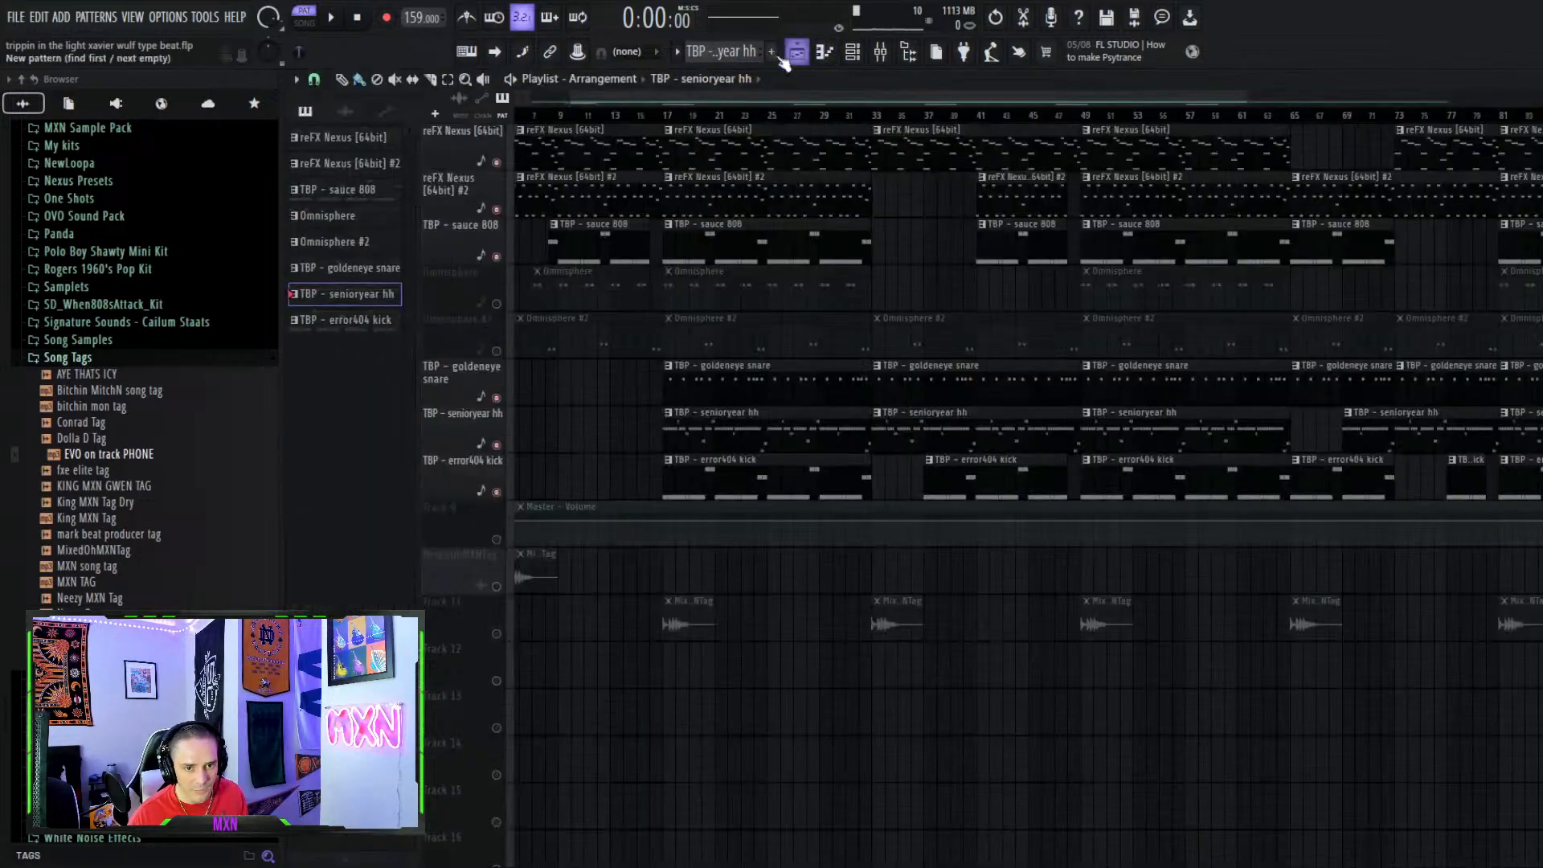
left_click(852, 52)
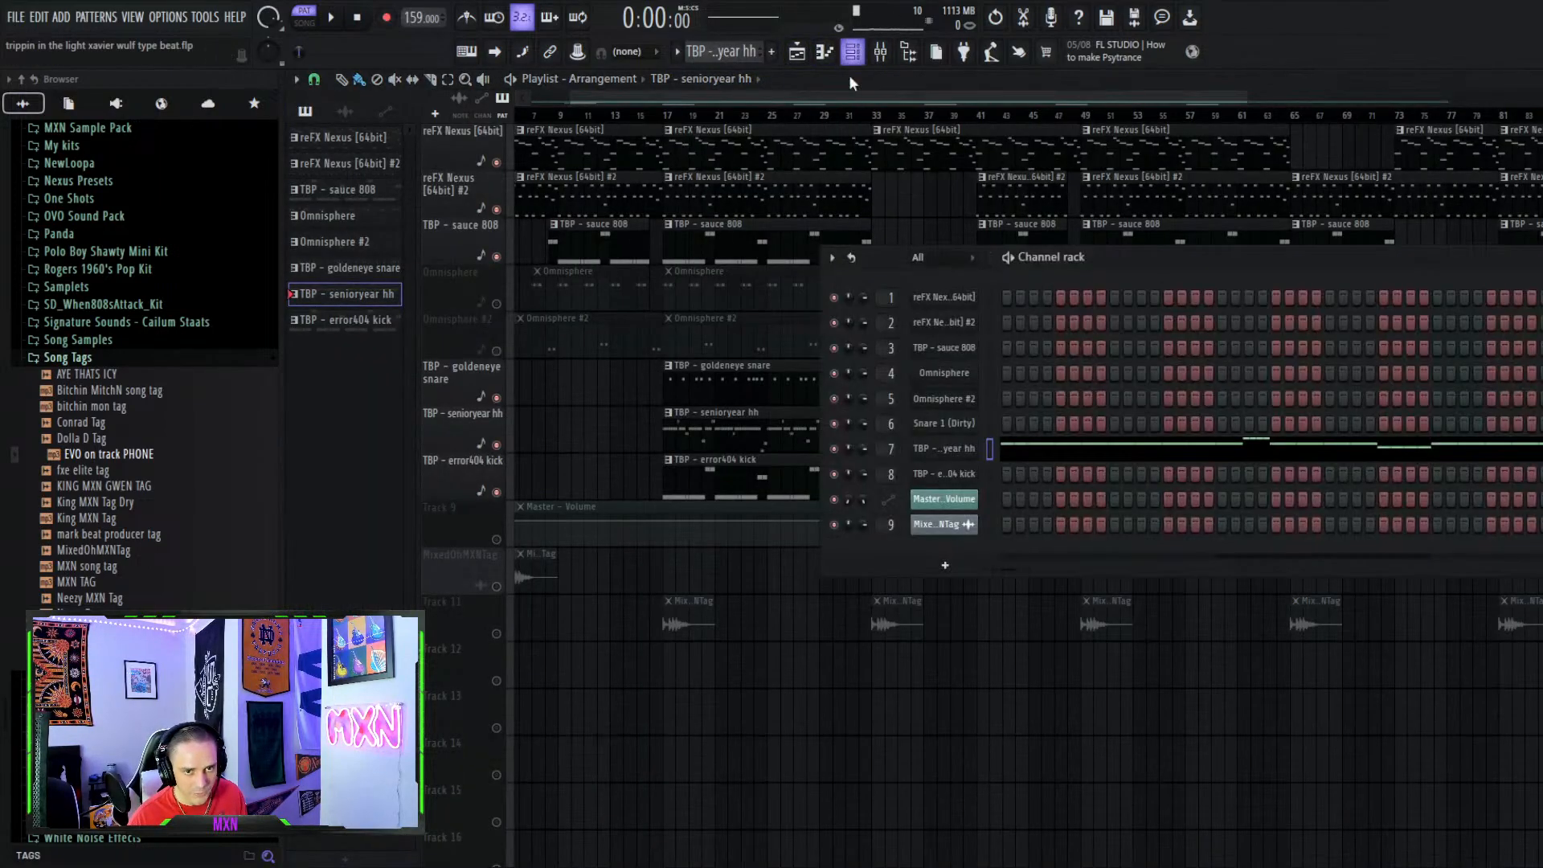
left_click(987, 453)
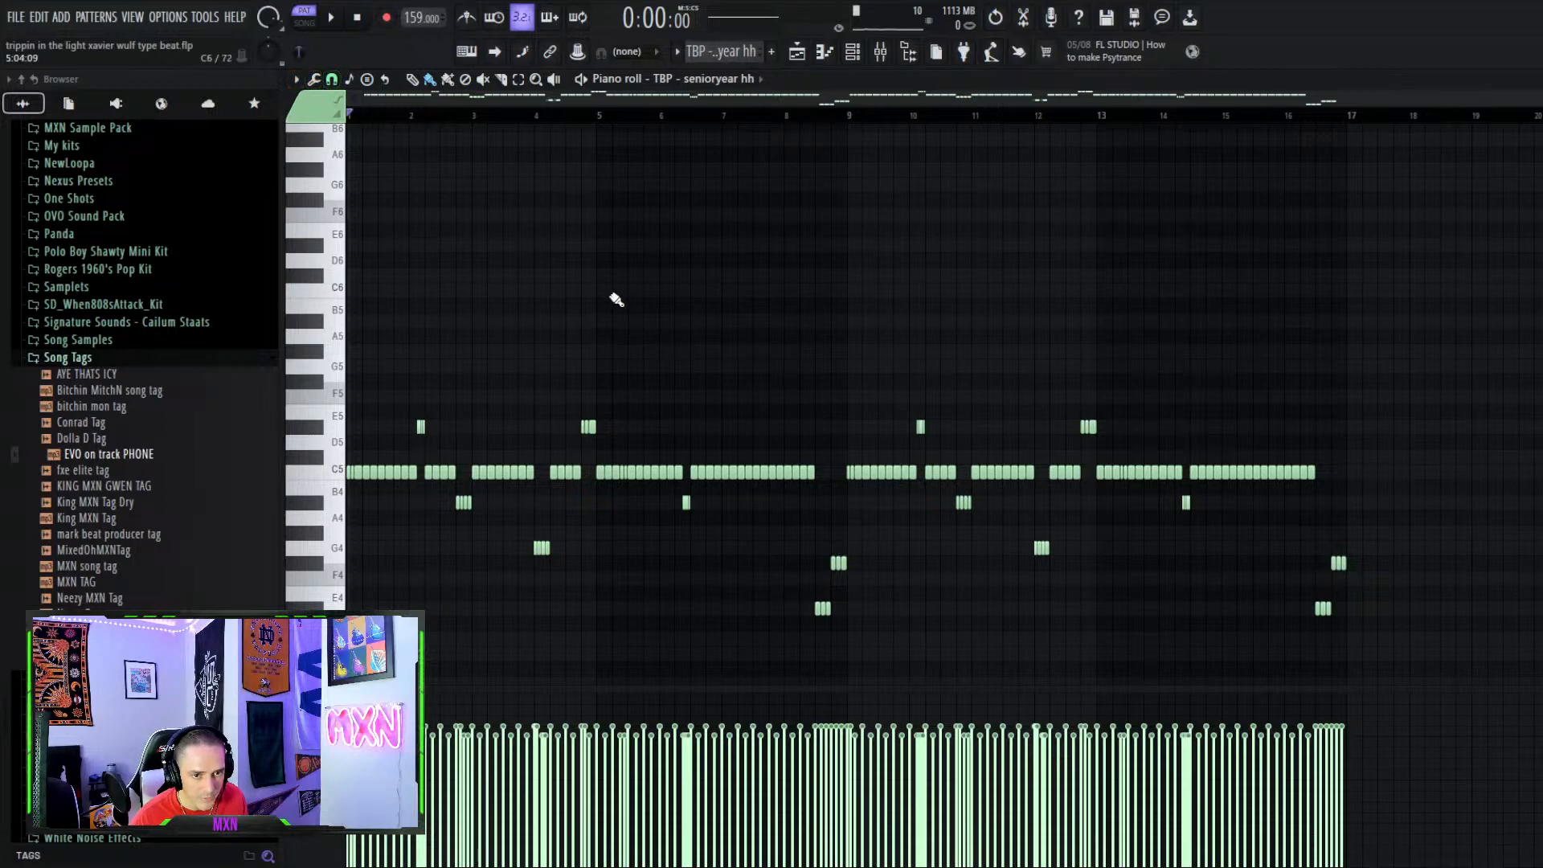
left_click_drag(614, 290, 708, 301)
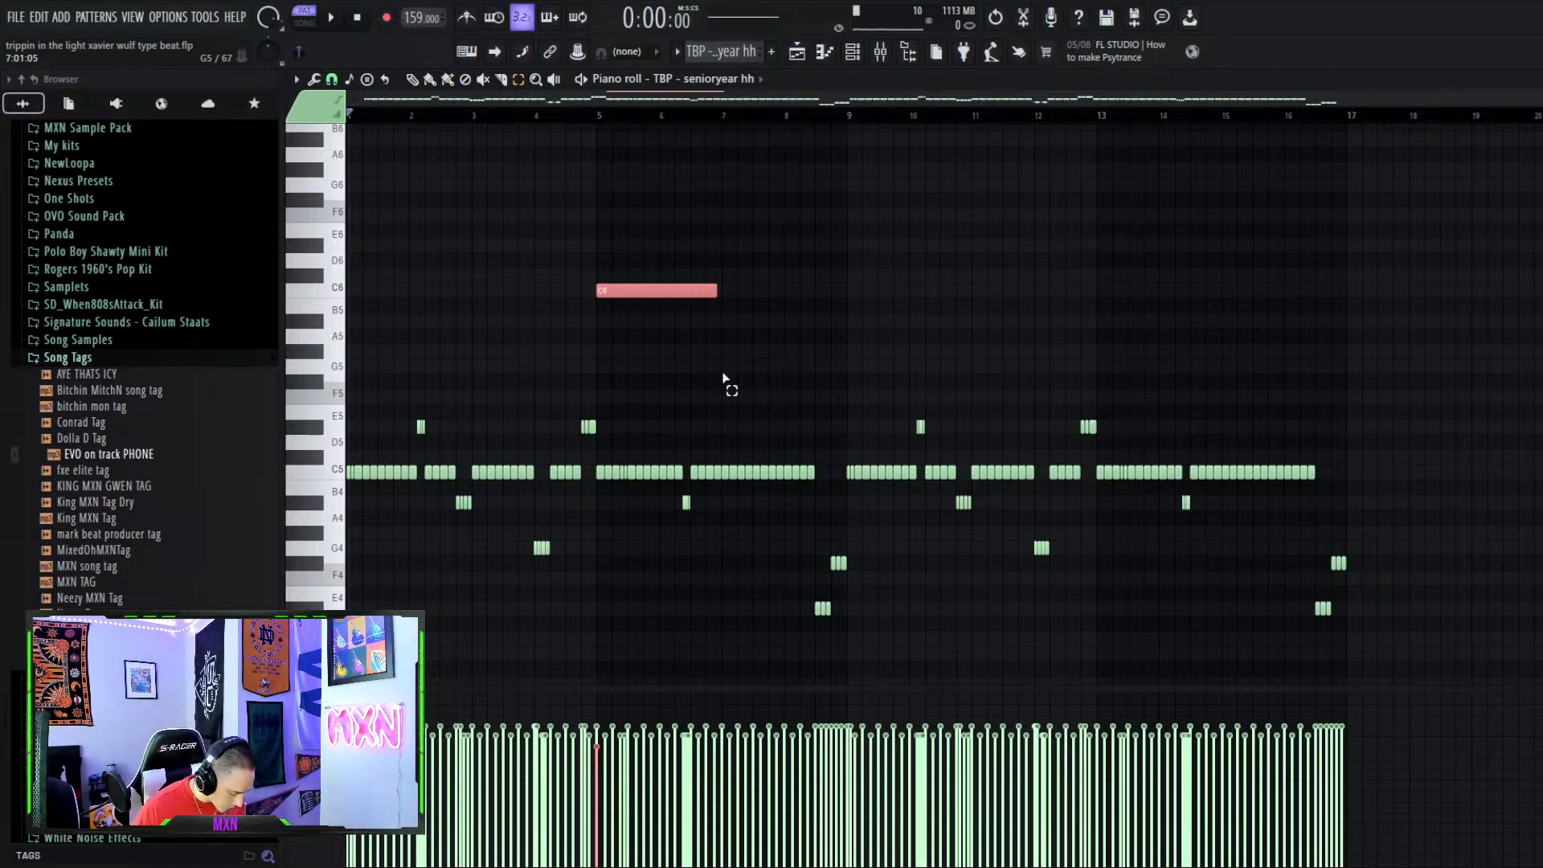
key("ctrl+u")
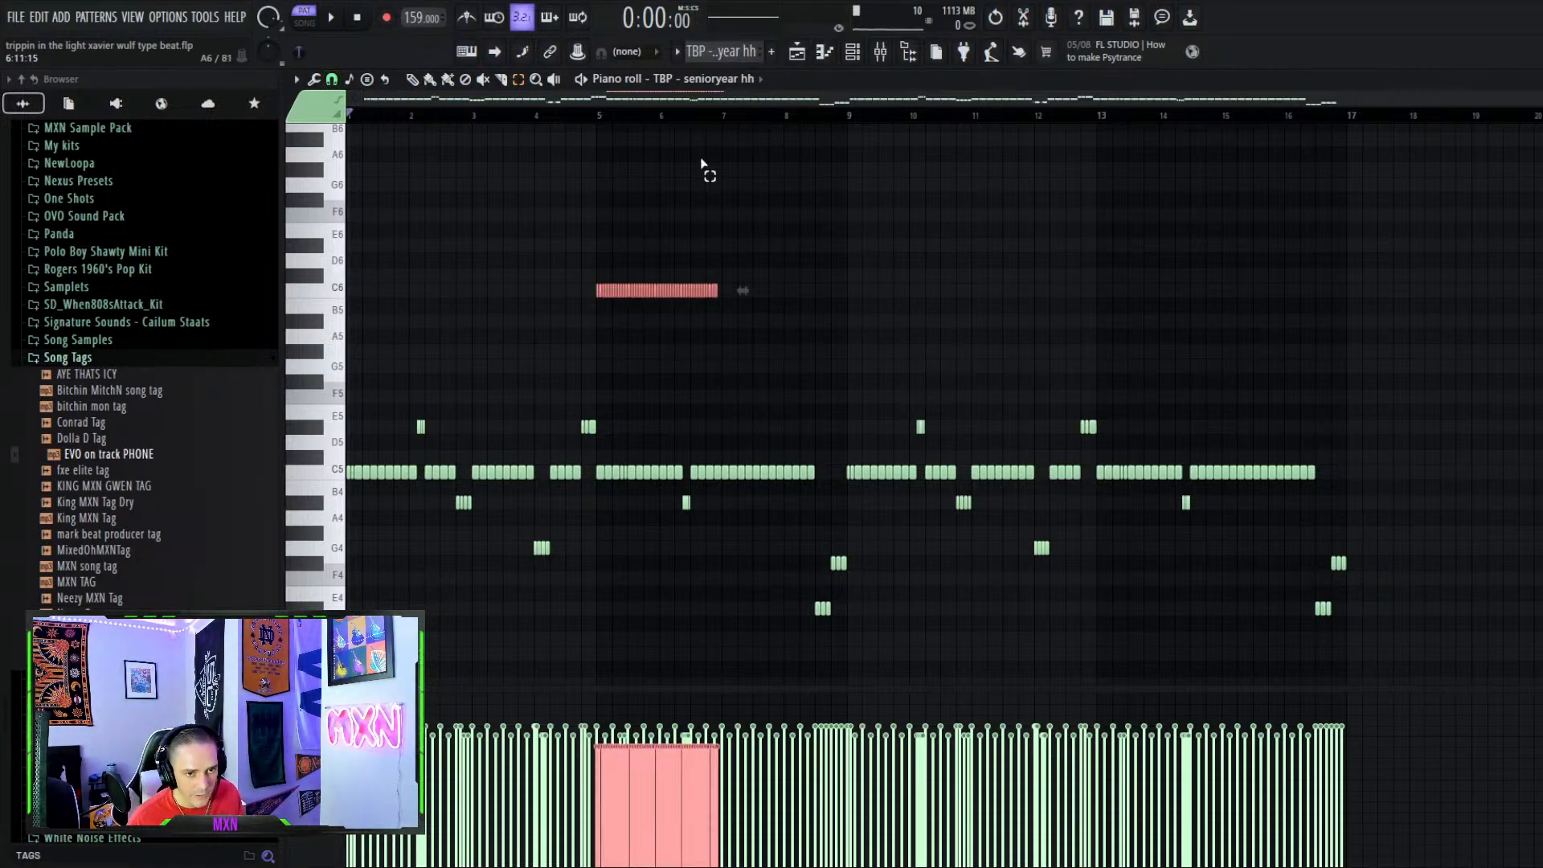
key("ctrl+z")
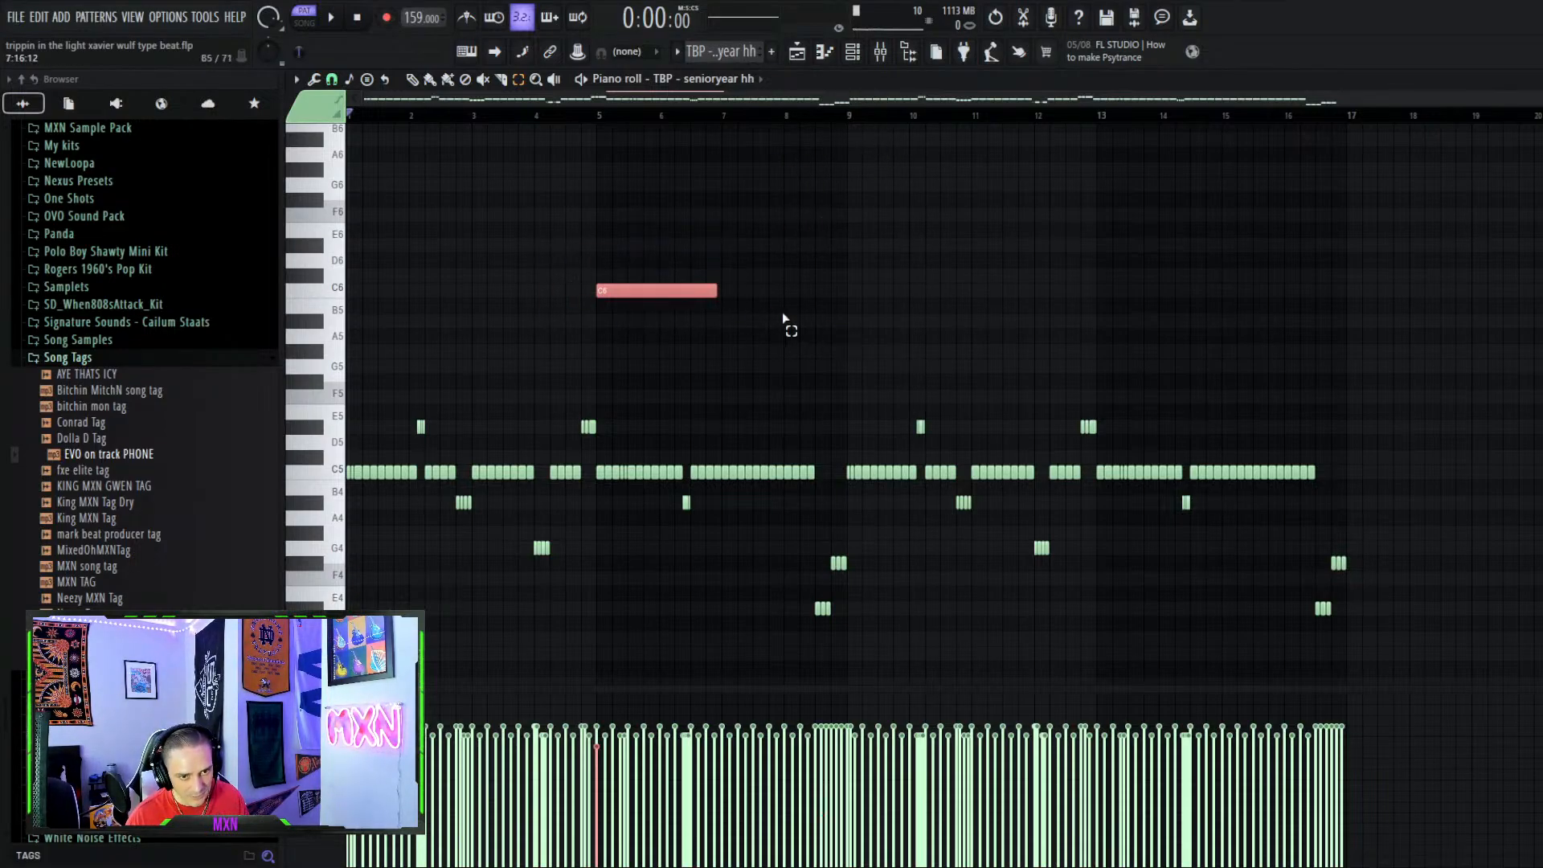
key("ctrl+a")
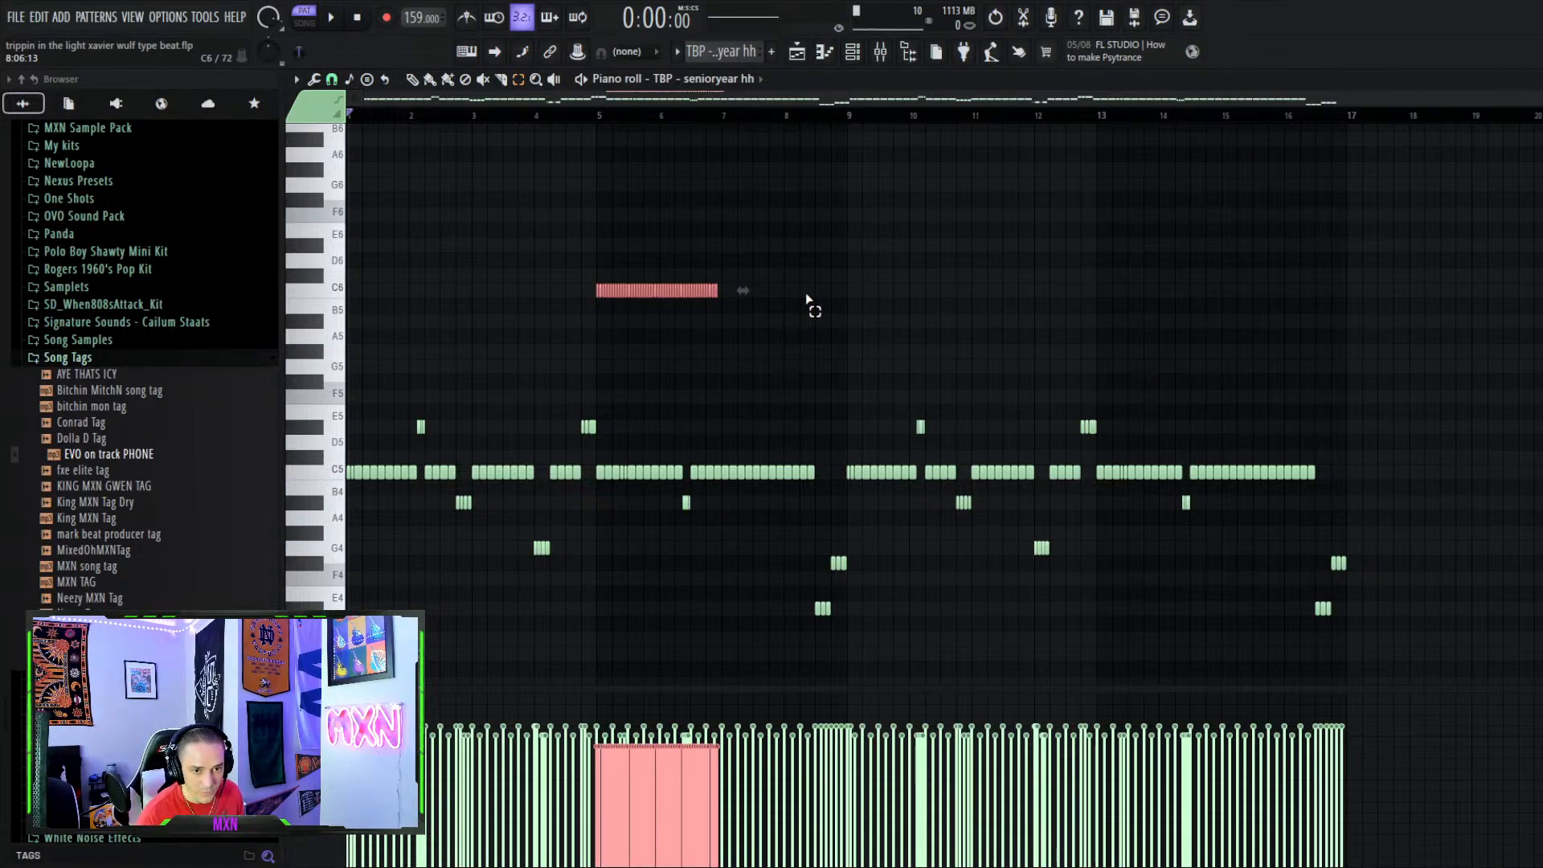
key("Delete")
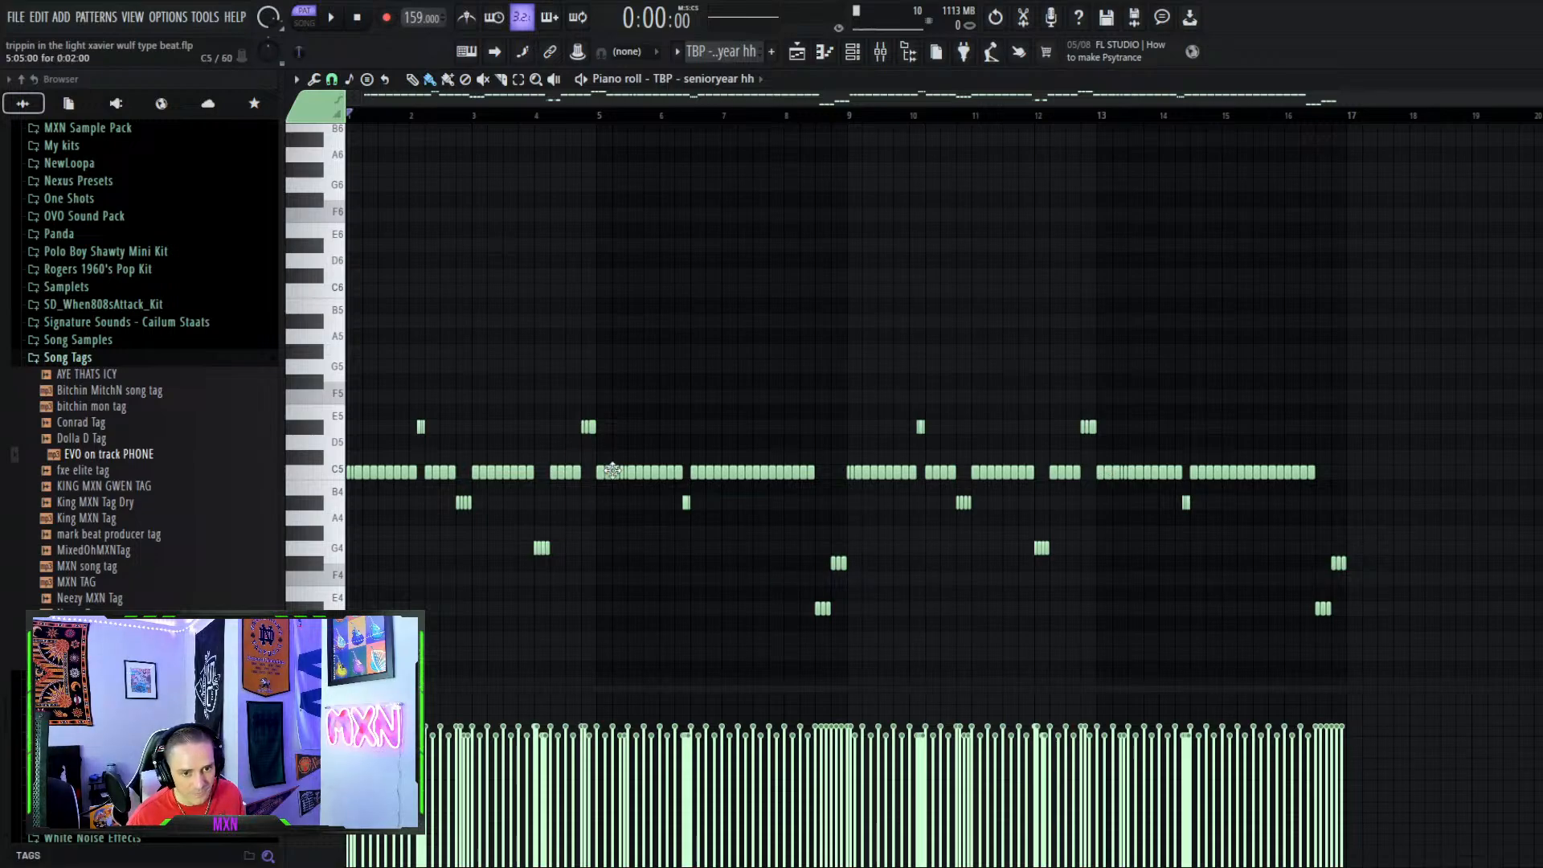
Unmute the Omnisphere, Omnisphere #2, Track 9 and MixedOhMXNTag tracks in the playlist, keeping Track 11 muted
left_click(798, 52)
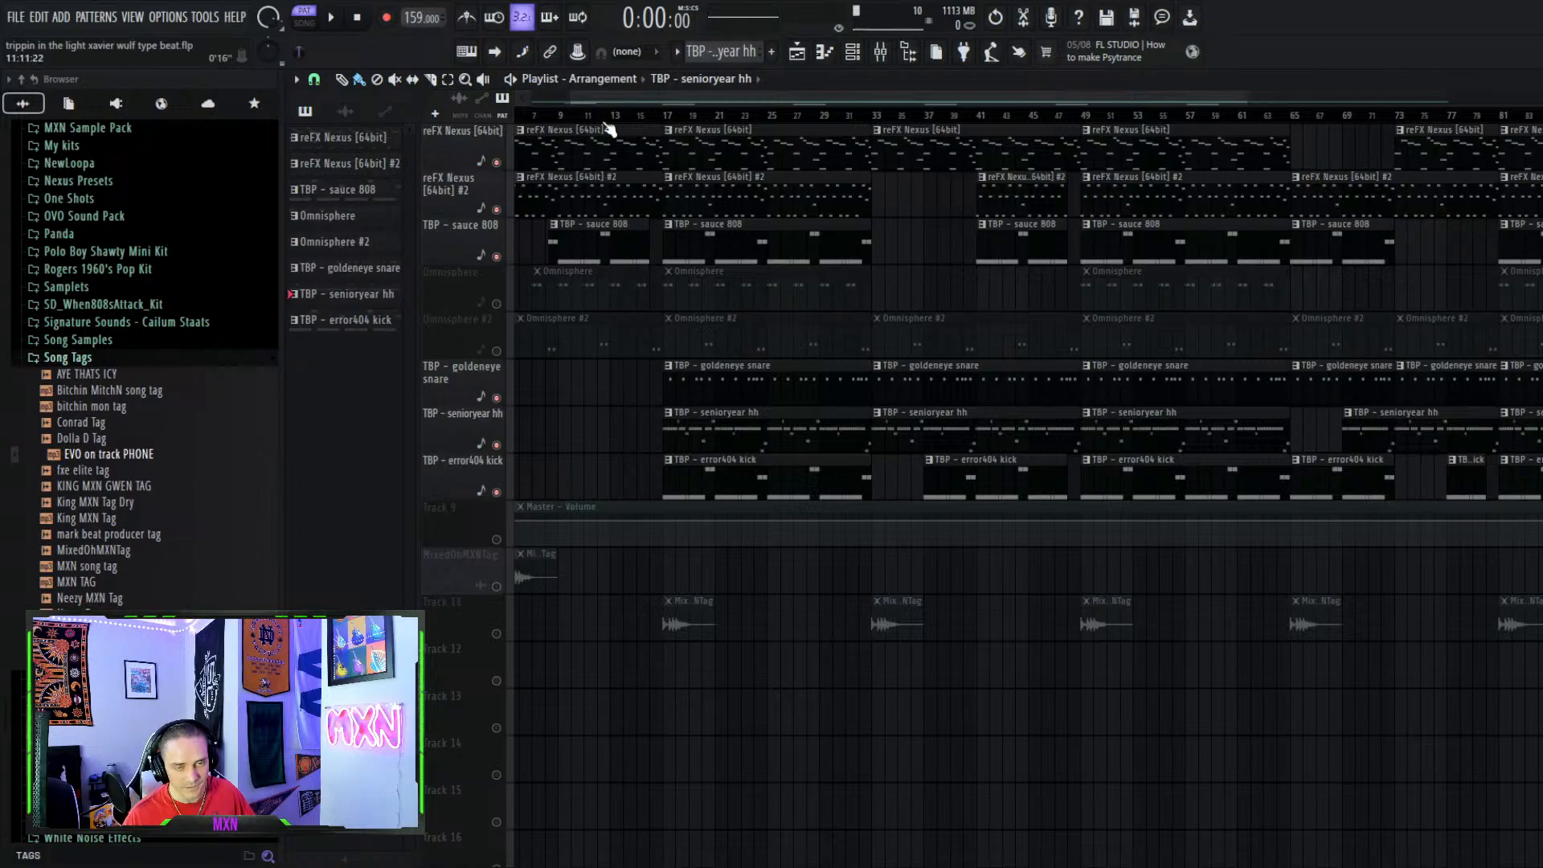
left_click(496, 304)
left_click(496, 351)
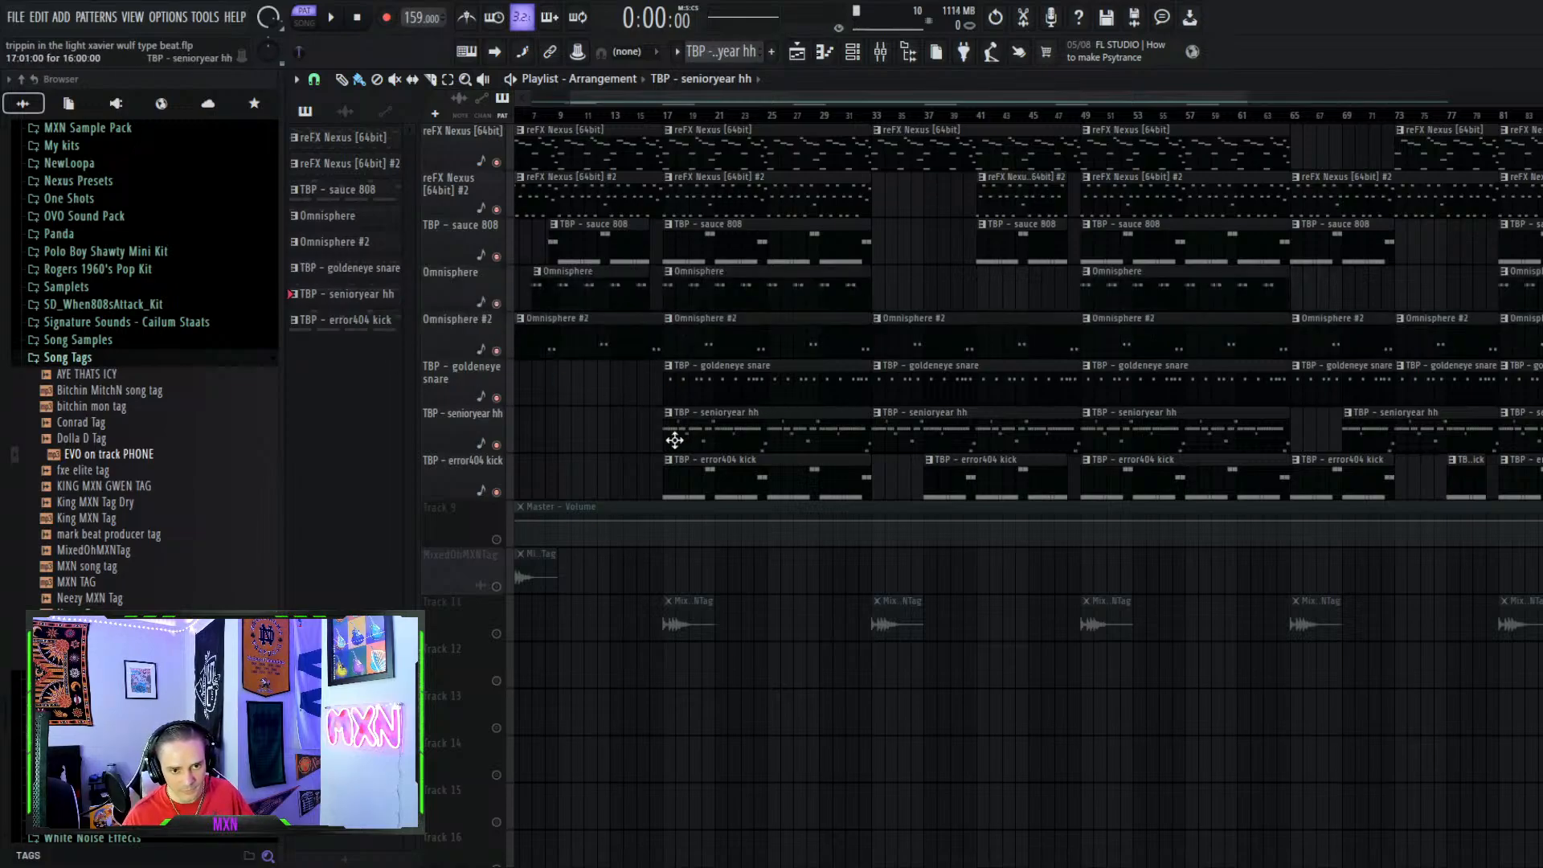
right_click(499, 492)
right_click(498, 492)
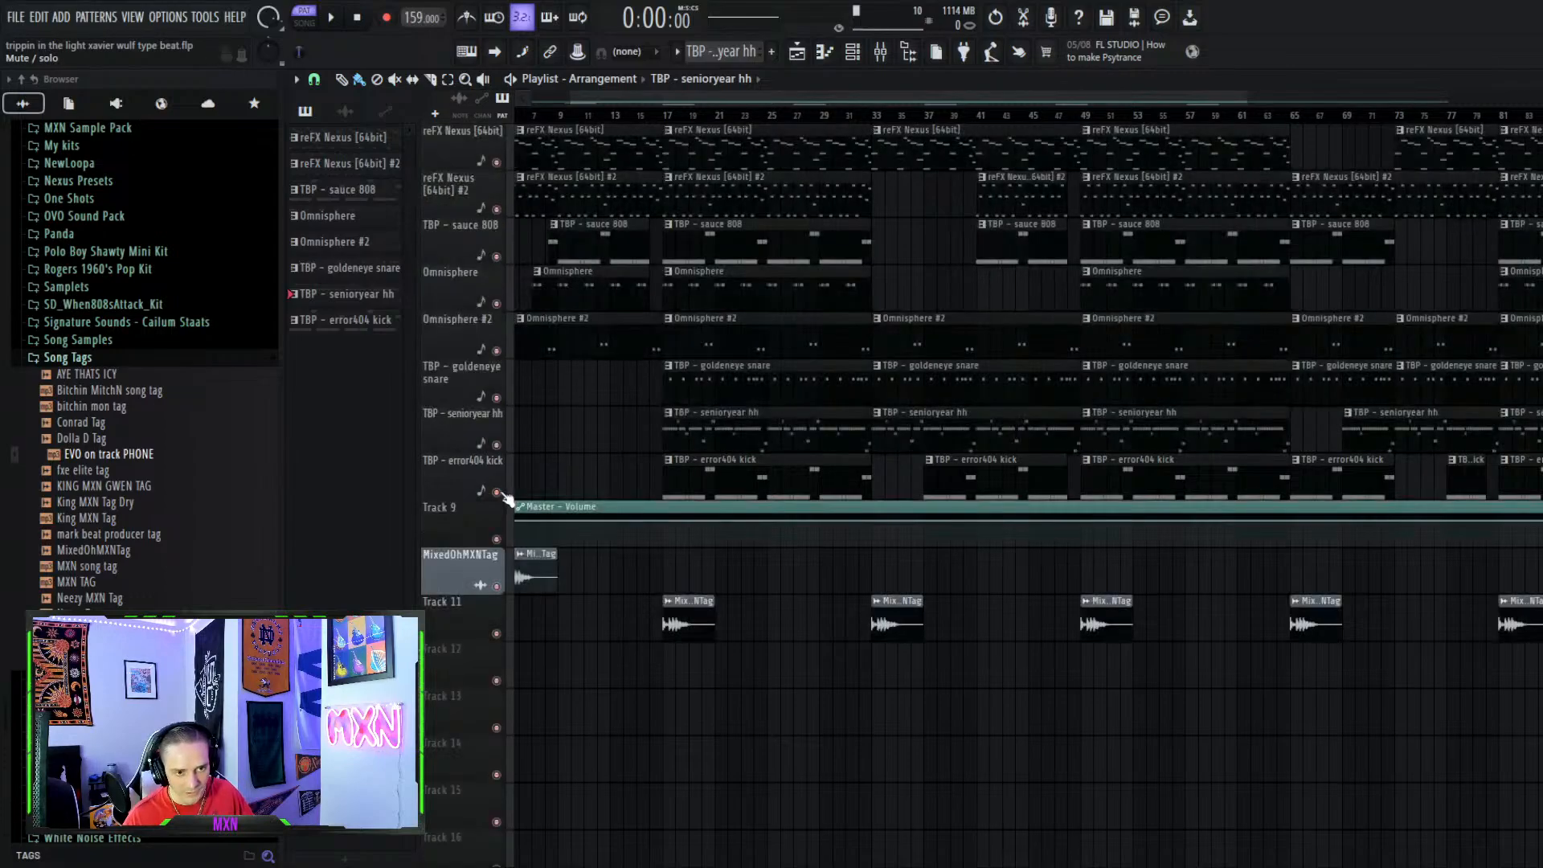
left_click(496, 633)
Set the playback position to bar 17, delete the reFX Nexus [64bit] #2 clip there, and undo the deletion
left_click_drag(785, 91, 513, 70)
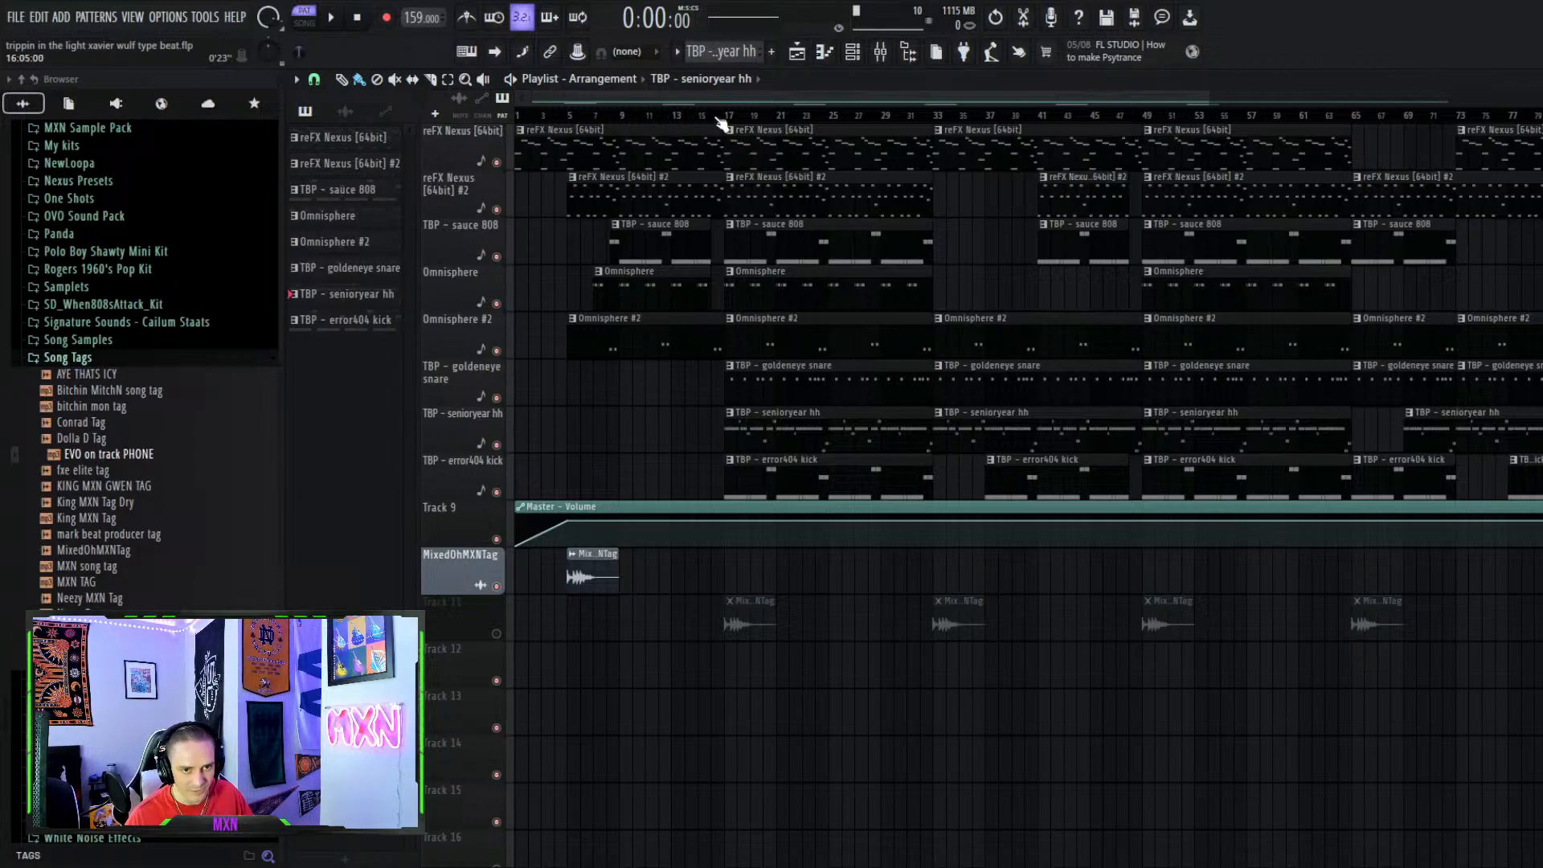
left_click(728, 118)
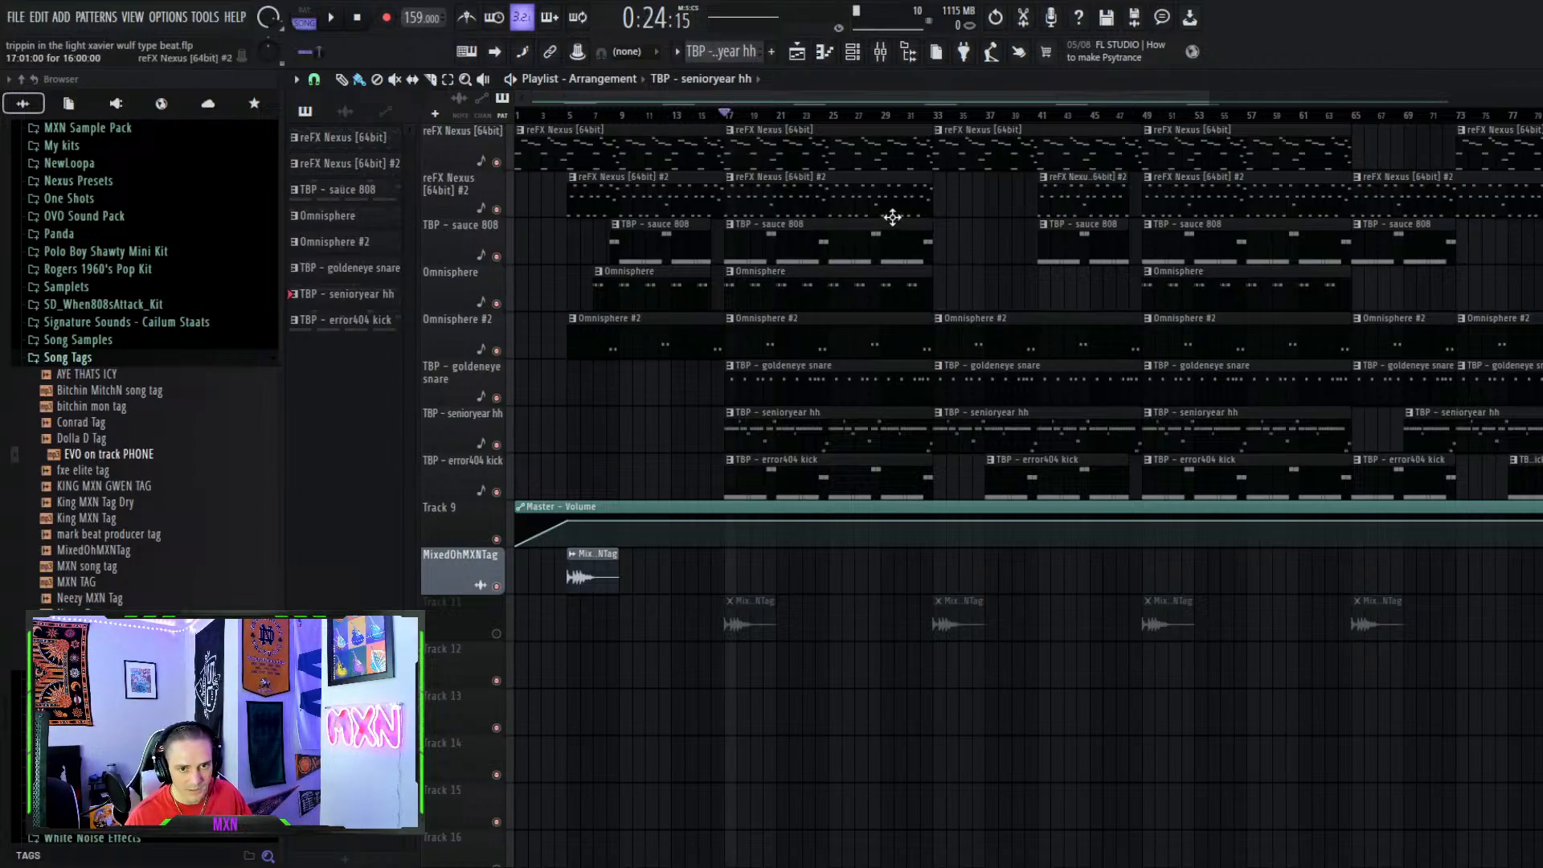
right_click(880, 202)
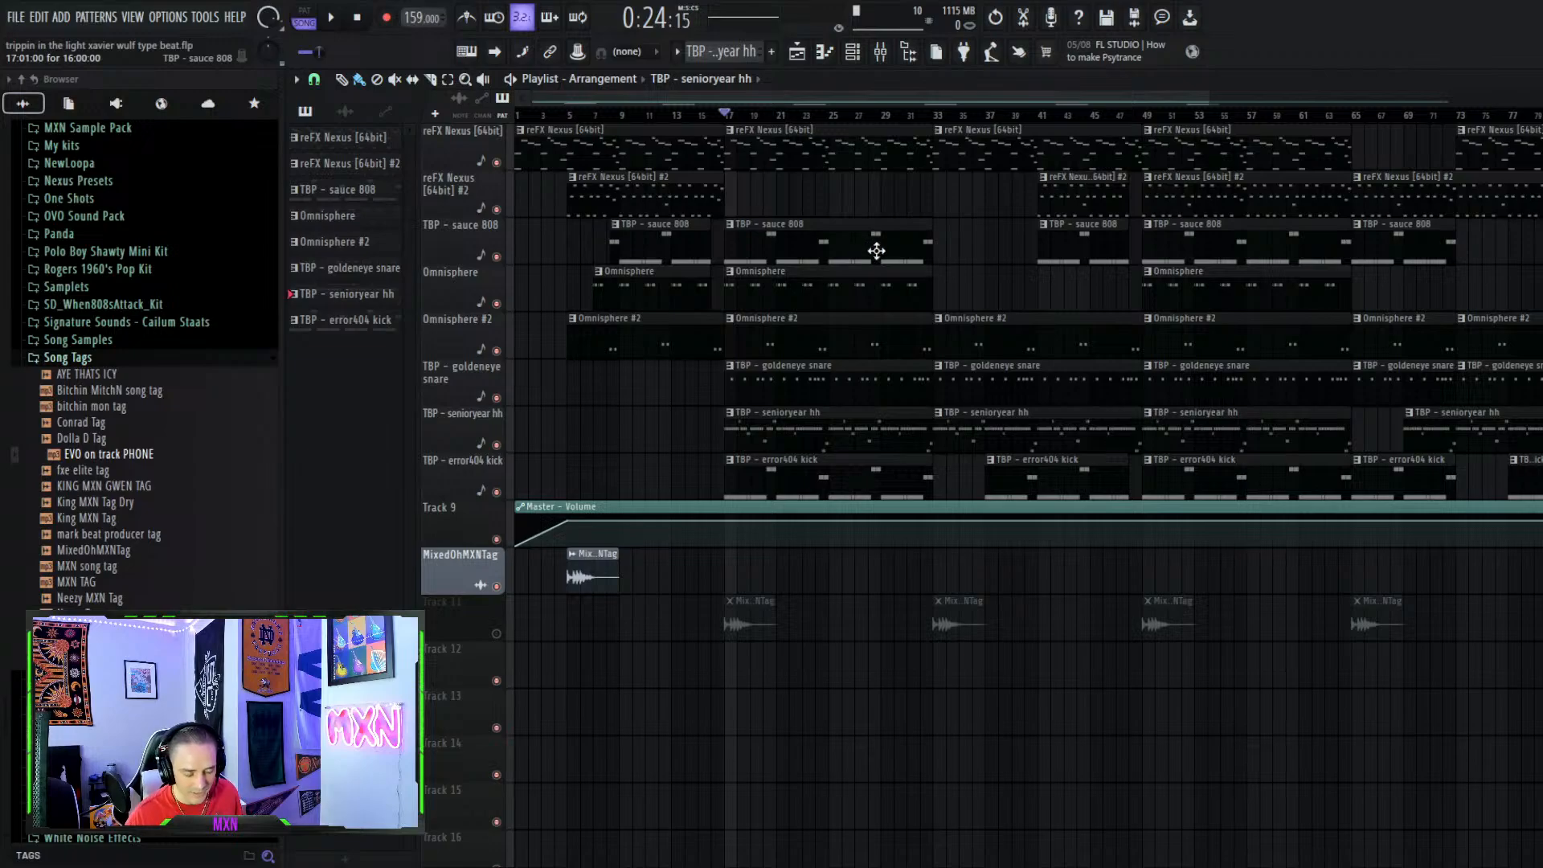
key("ctrl+z")
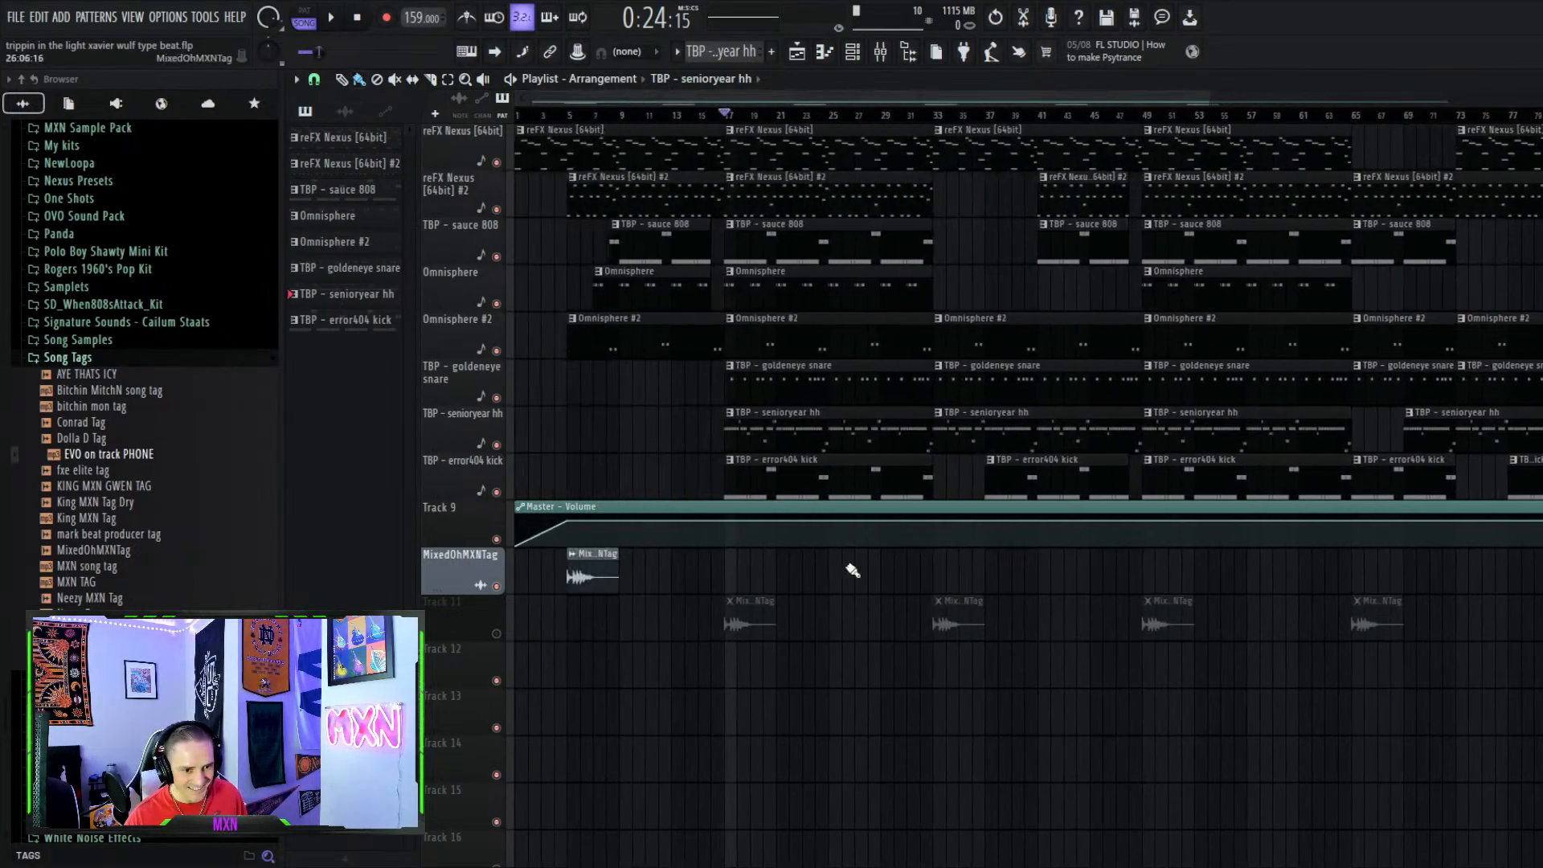
Solo the MixedOhMXNTag track and play it from bar 5, restoring the full mix with Track 11 muted
right_click(496, 588)
left_click(568, 117)
key("space")
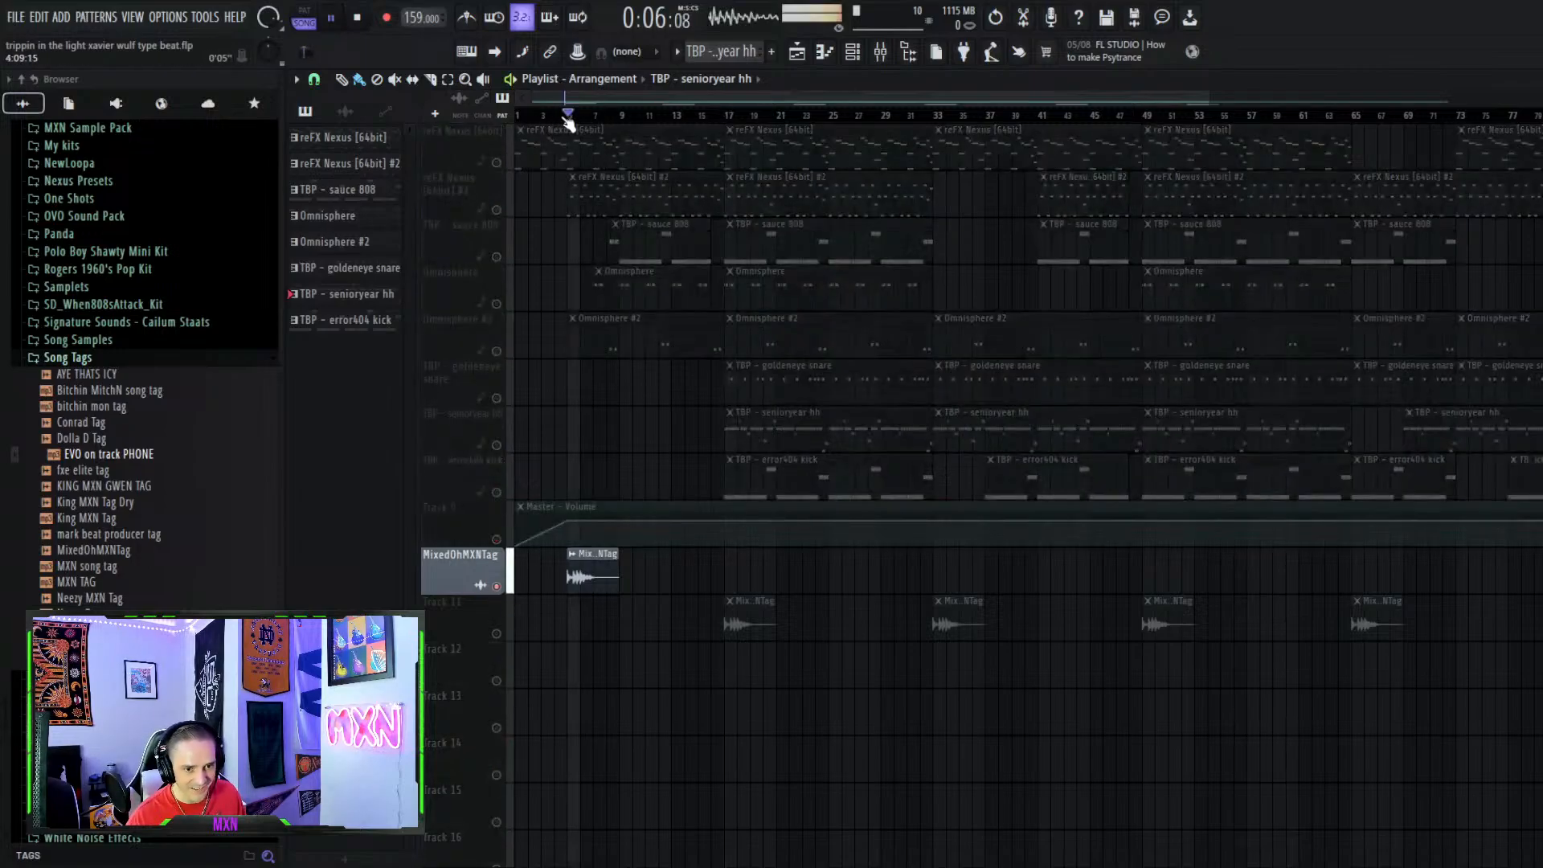
key("space")
right_click(498, 587)
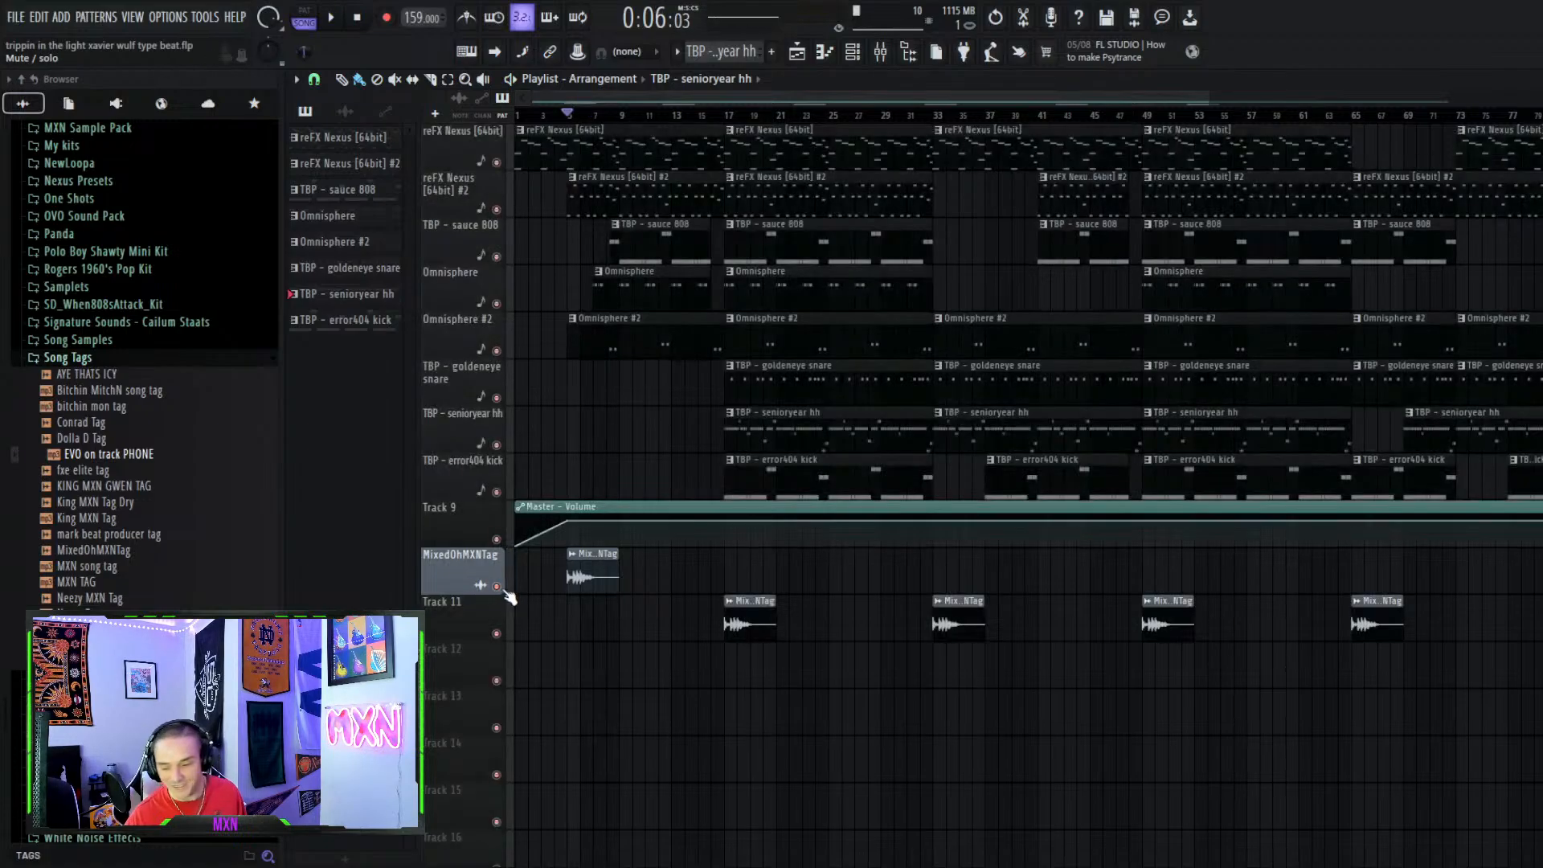
left_click(497, 635)
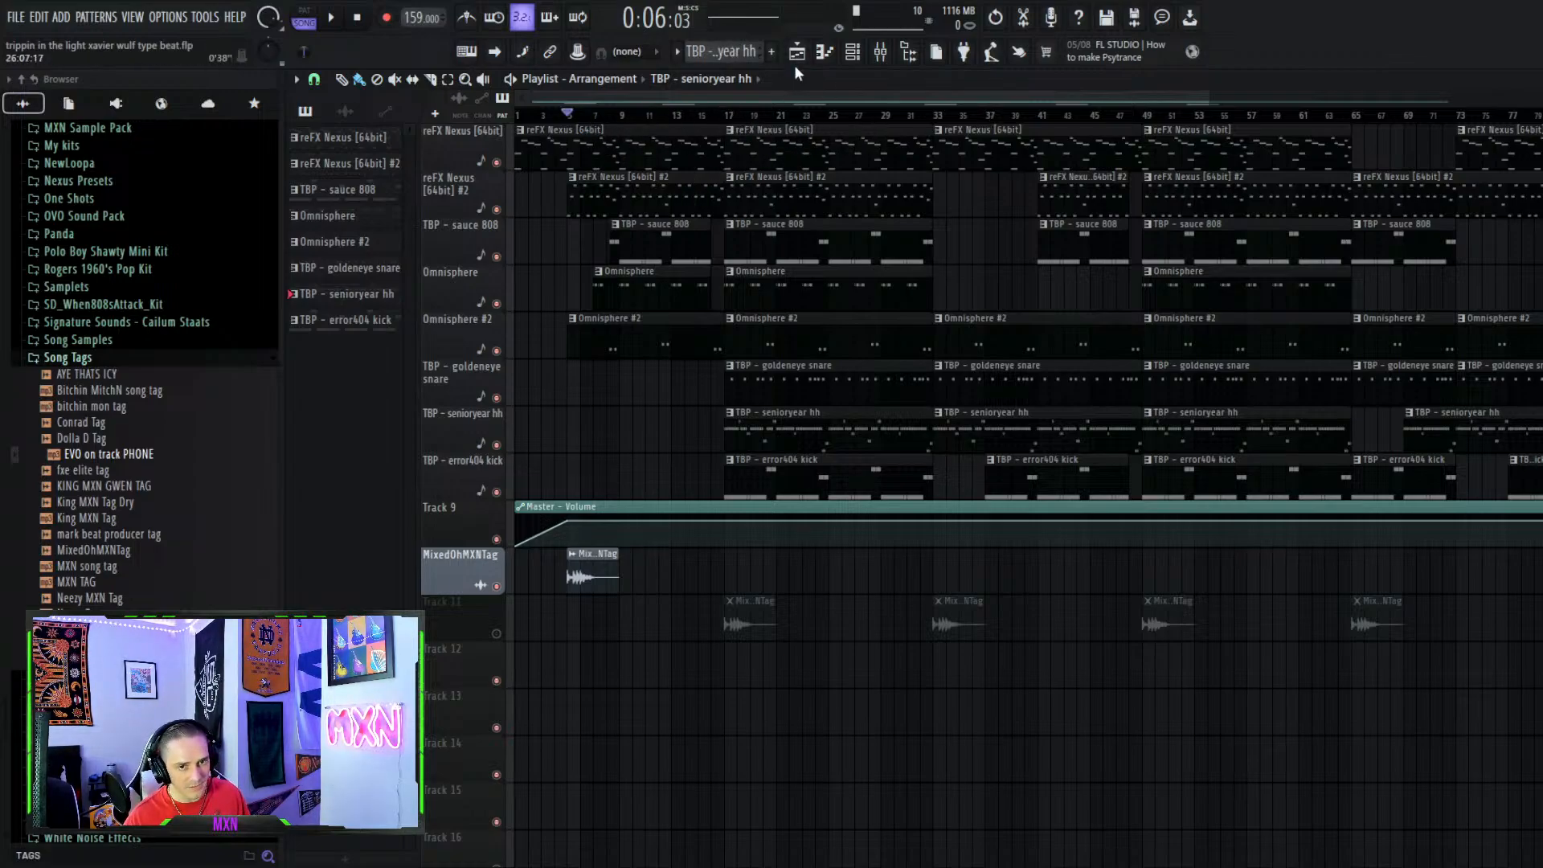
left_click_drag(719, 94, 838, 92)
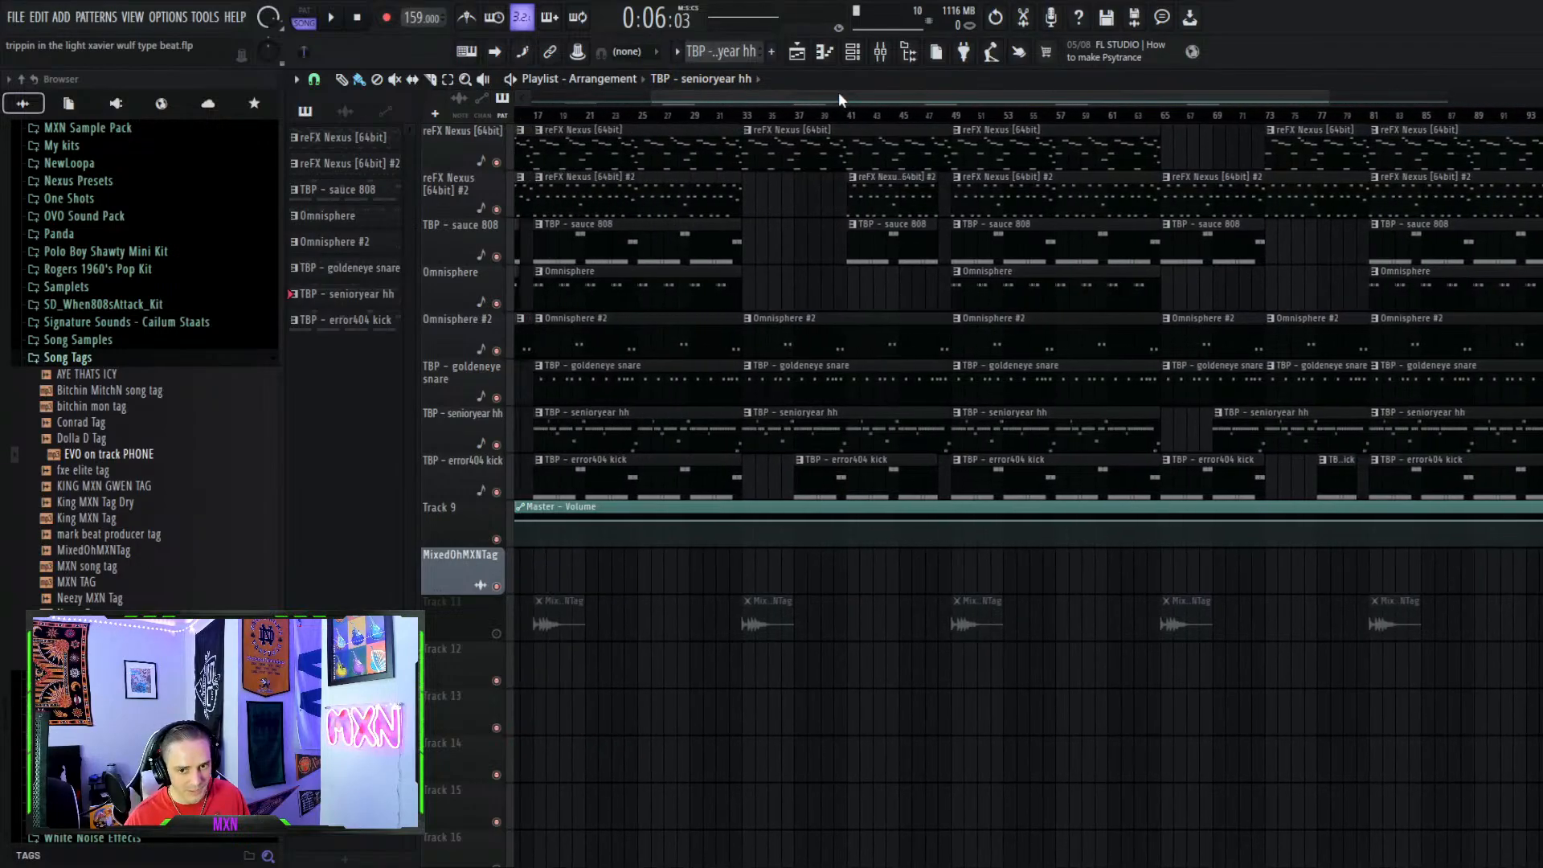